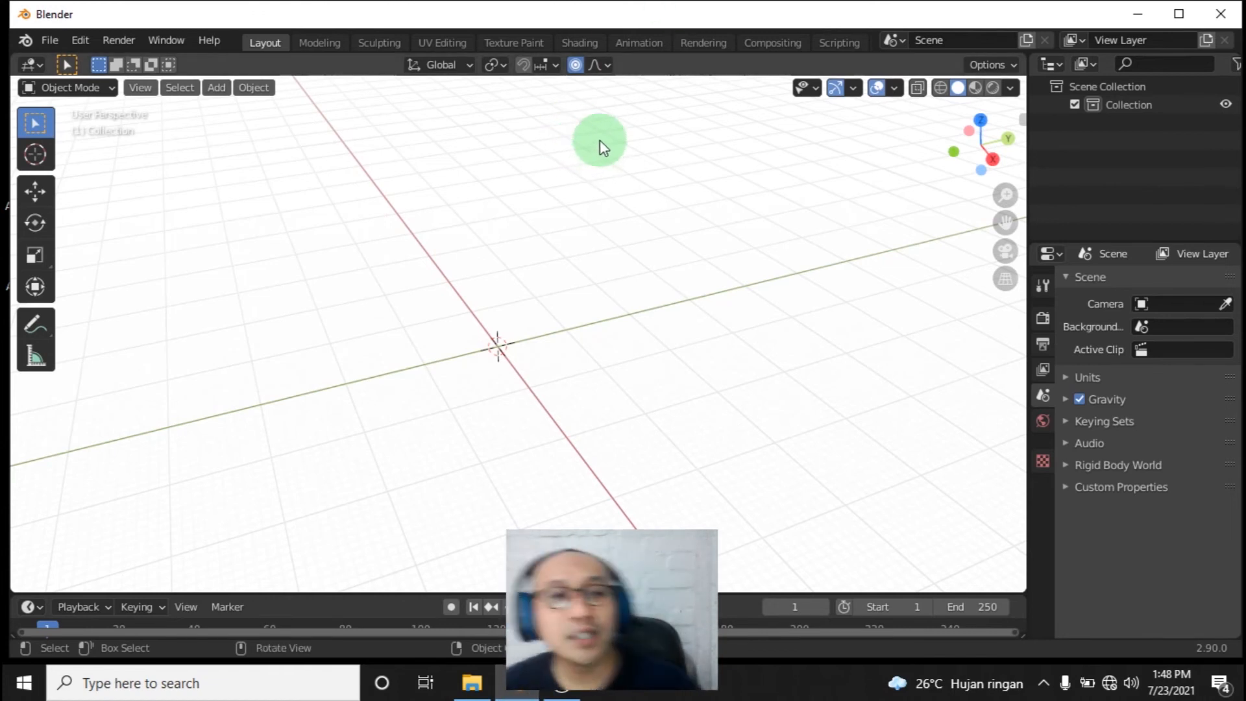
- Add a mesh plane at the world origin
middle_click_drag(654, 273, 594, 411, "shift")
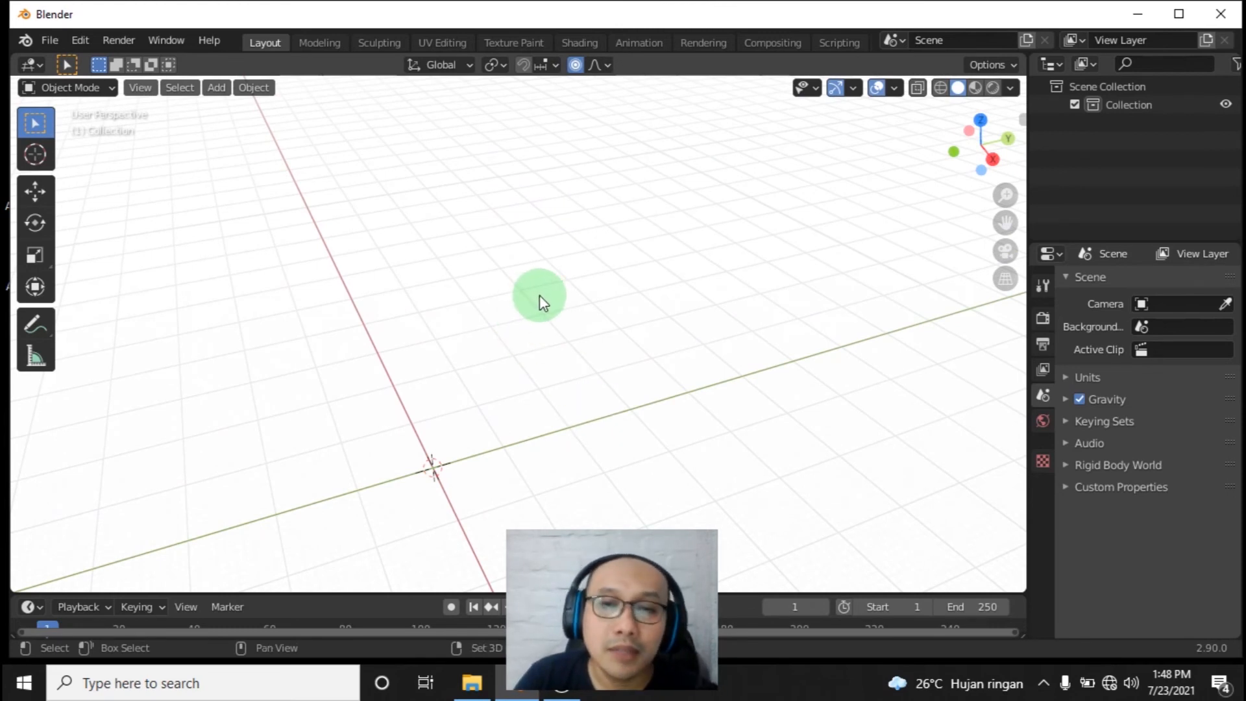
key("shift+a")
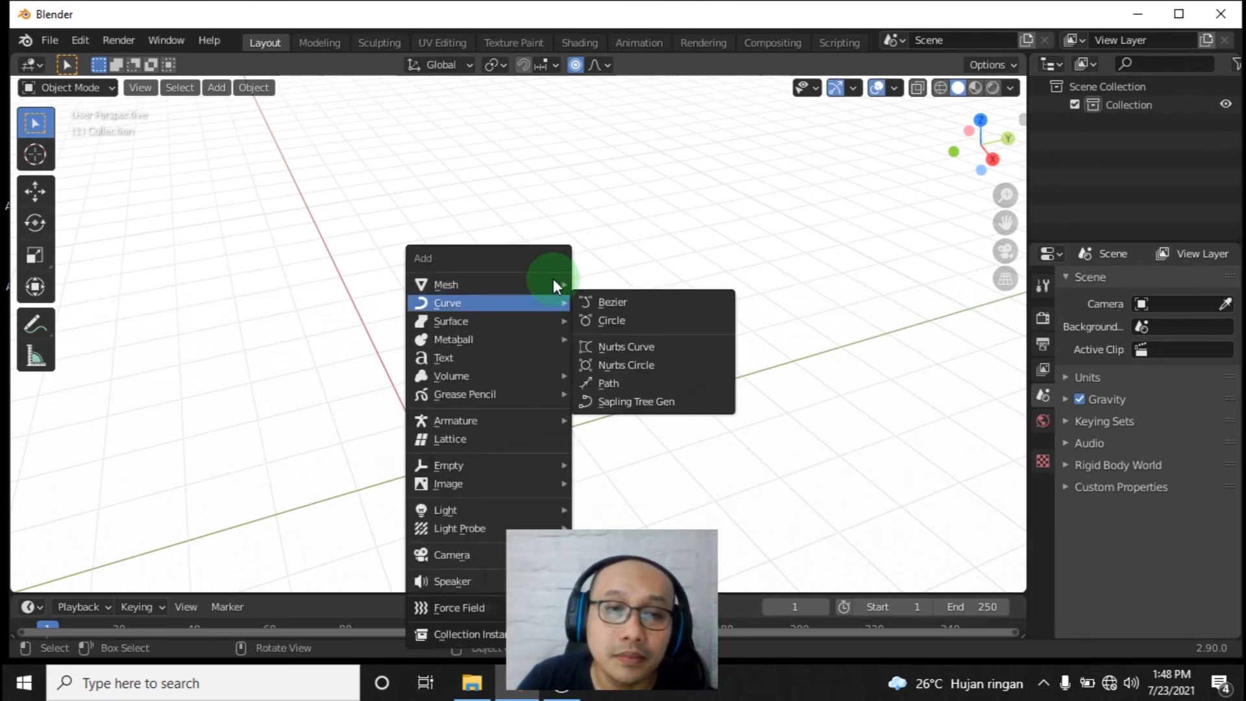
mouse_move(477, 286)
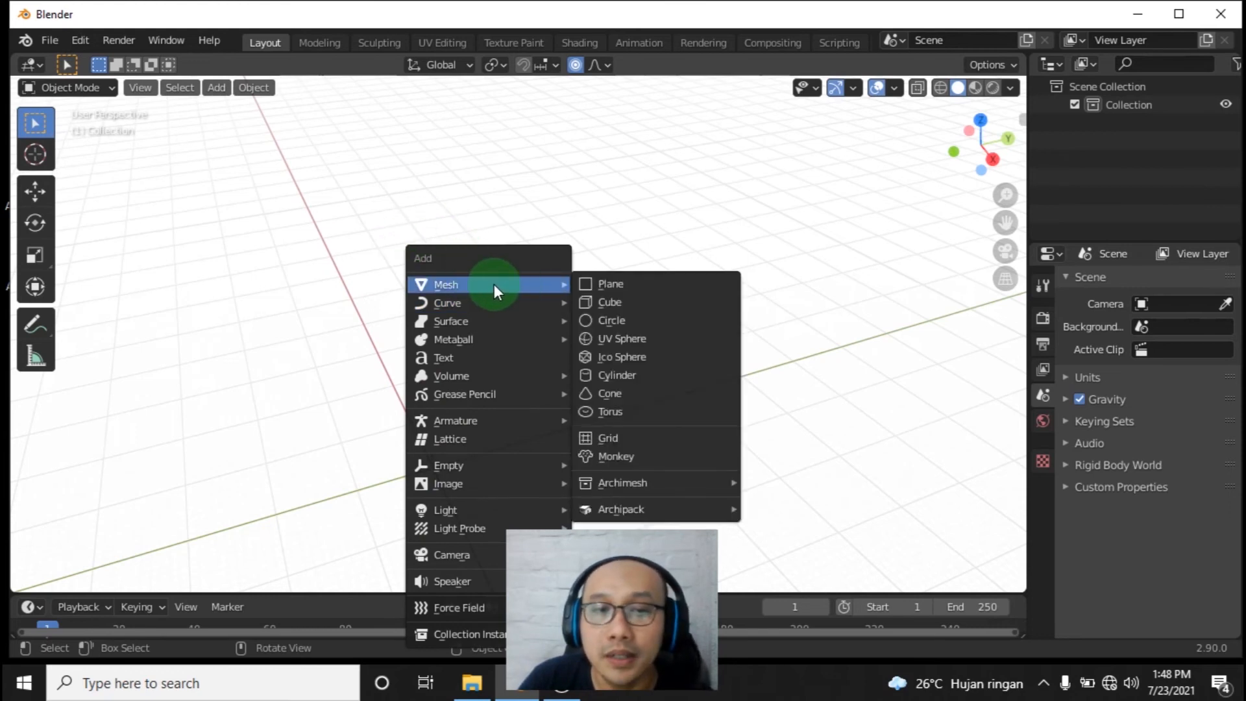
key("shift+a")
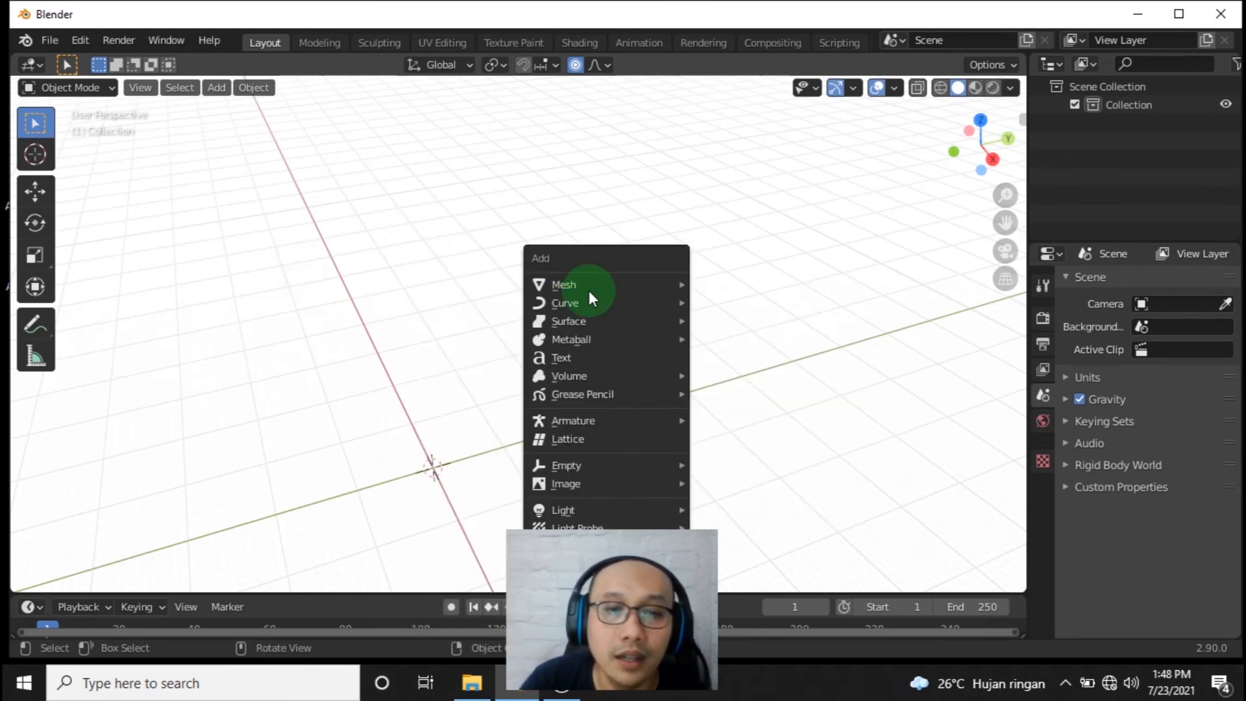
mouse_move(584, 276)
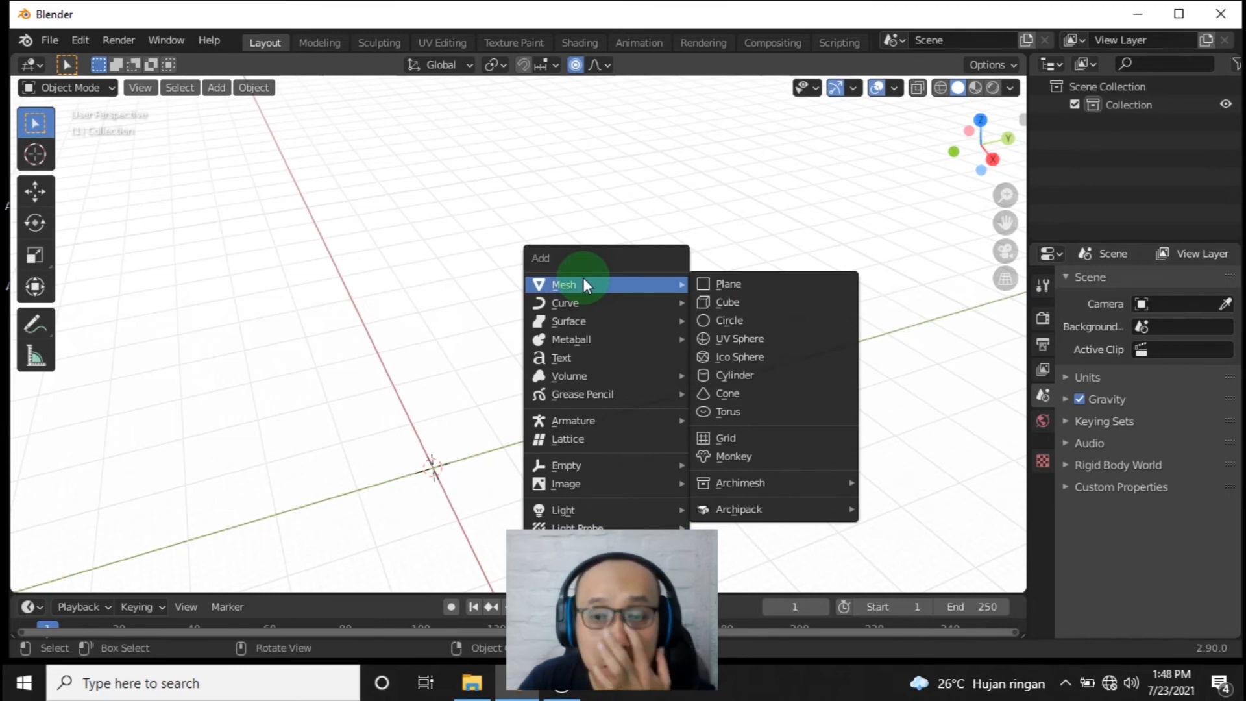
left_click(713, 283)
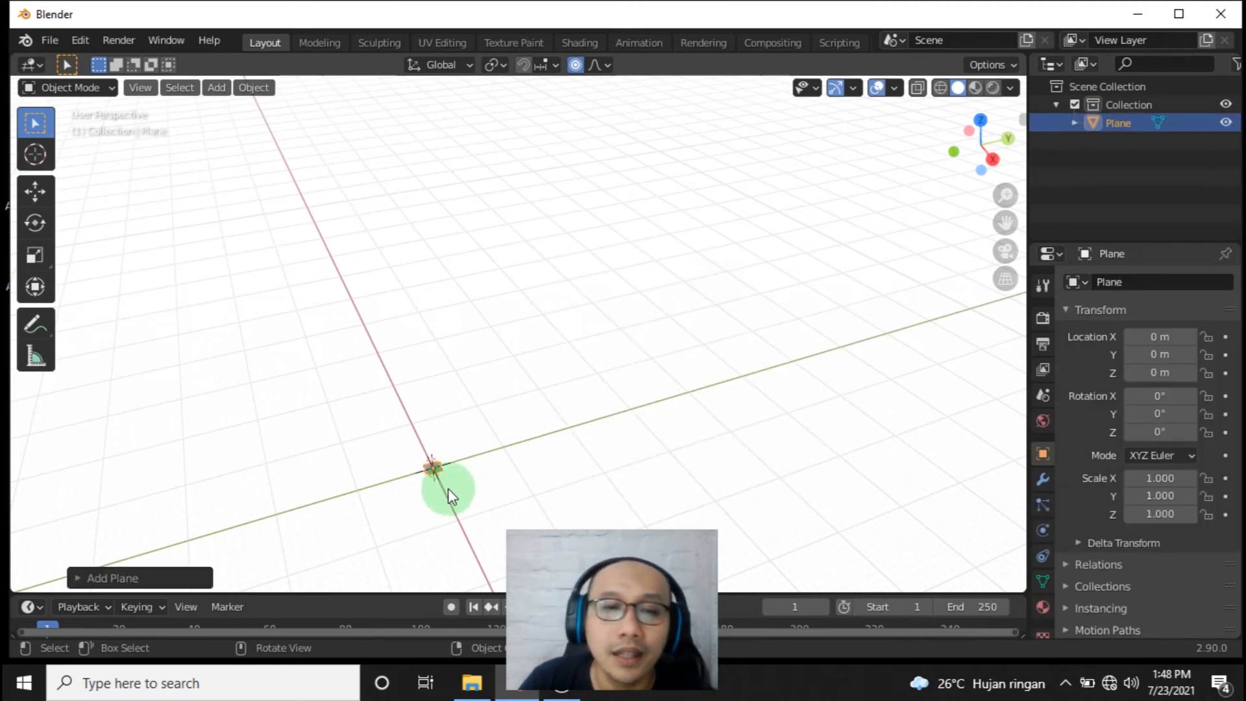
scroll(529, 262, "up", 8)
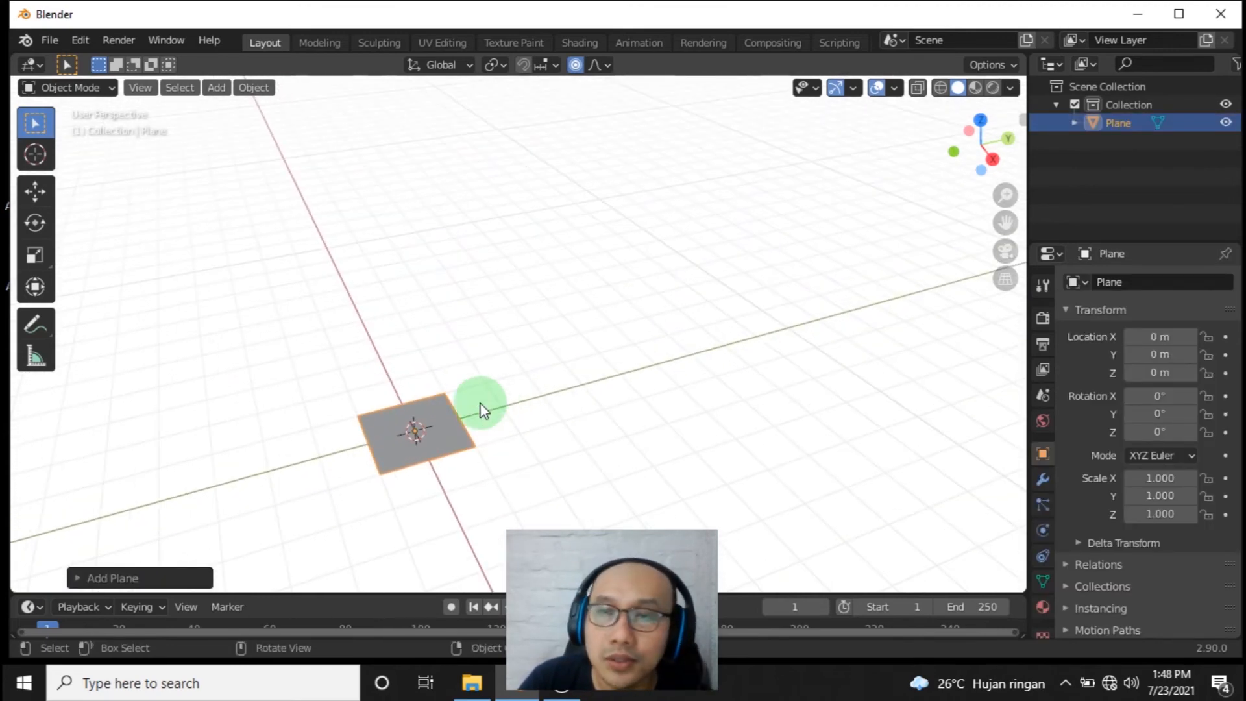
scroll(510, 399, "down", 1)
middle_click_drag(506, 403, 549, 325, "shift")
middle_click_drag(579, 381, 609, 379)
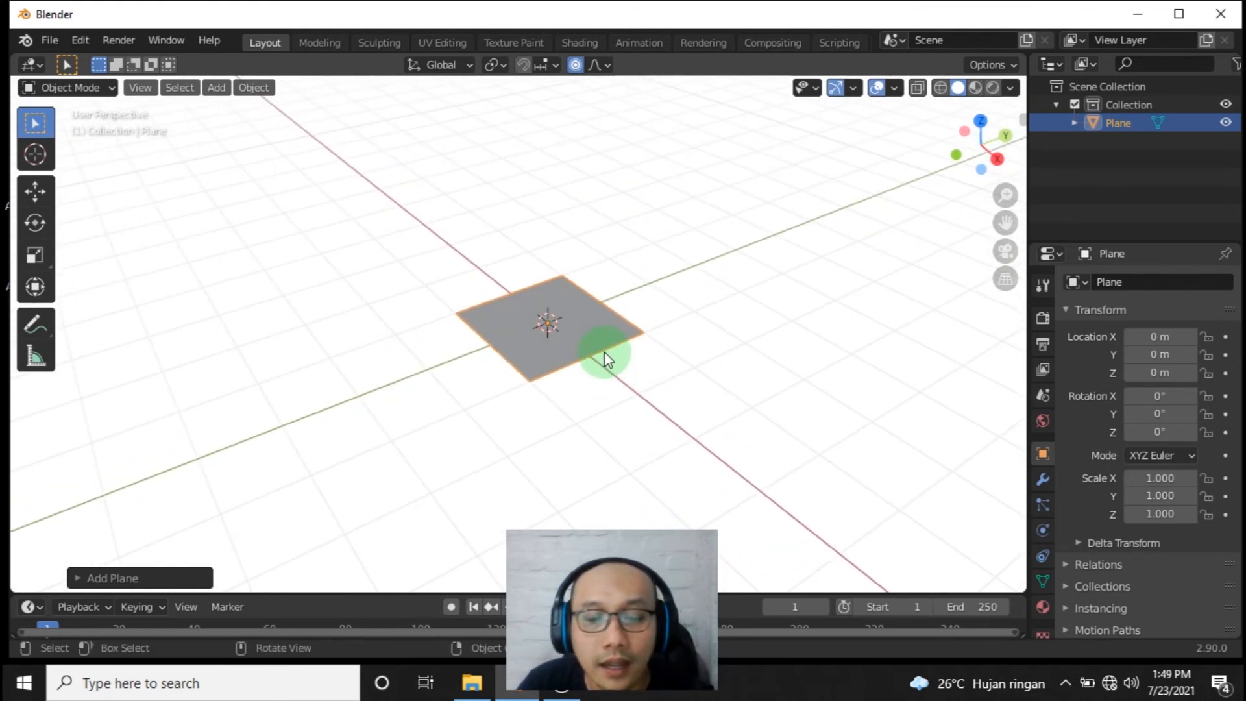
- Set the plane's X and Y dimensions to 6 m each
key("n")
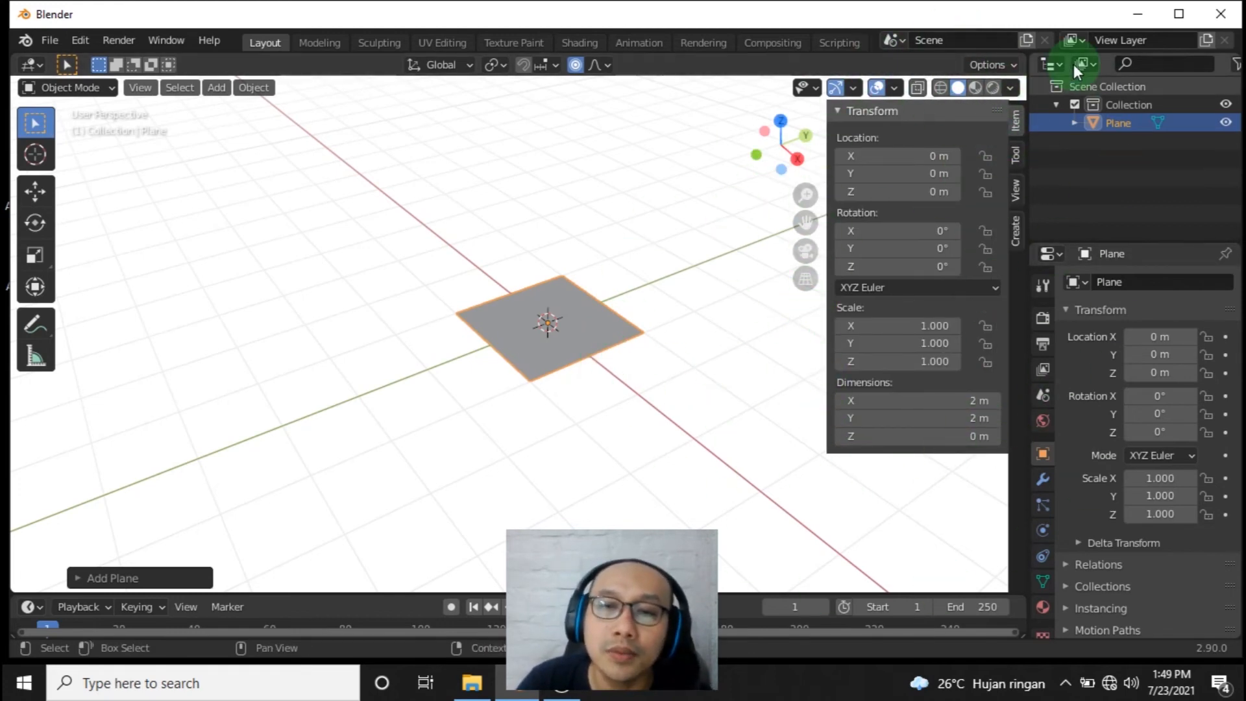
middle_click_drag(636, 331, 598, 359, "shift")
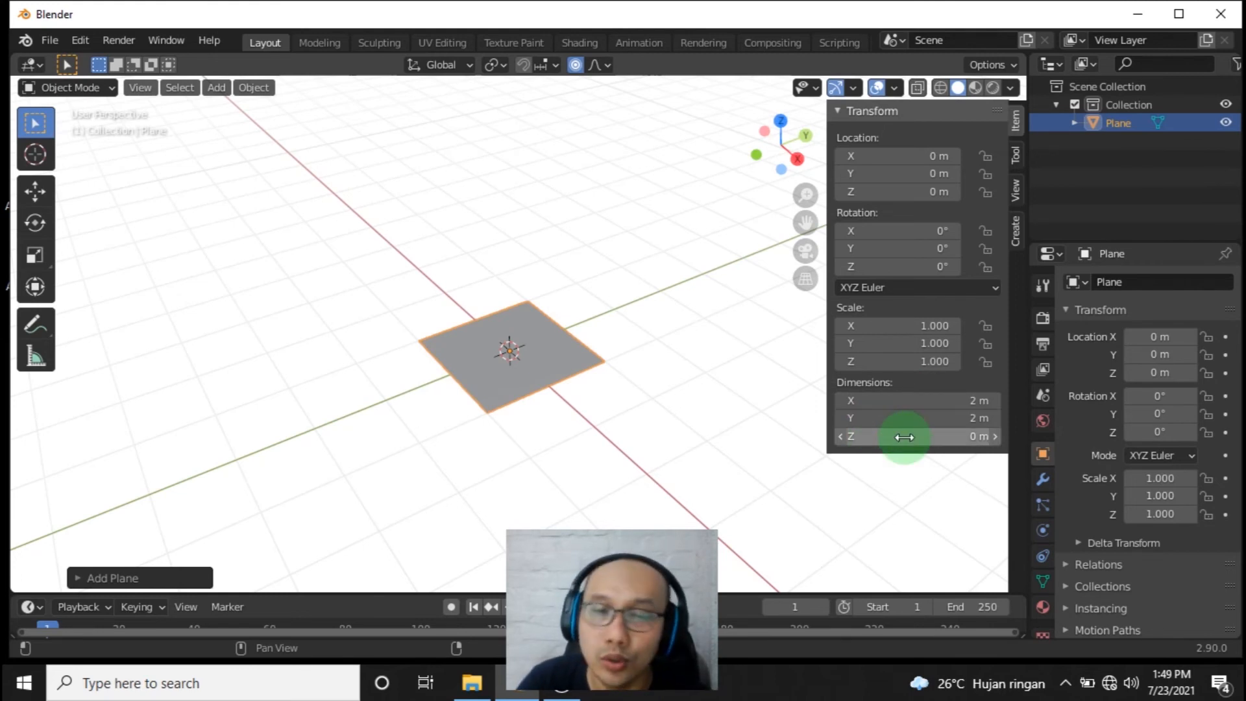
left_click(979, 401)
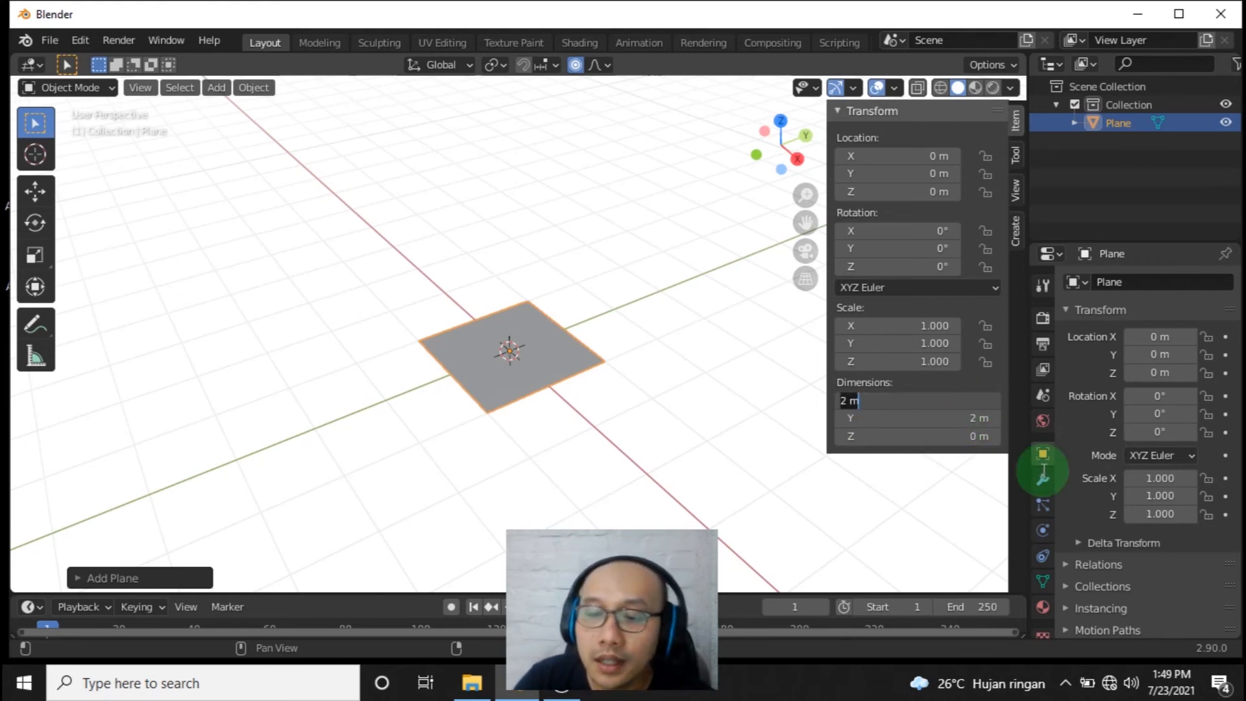
type("6")
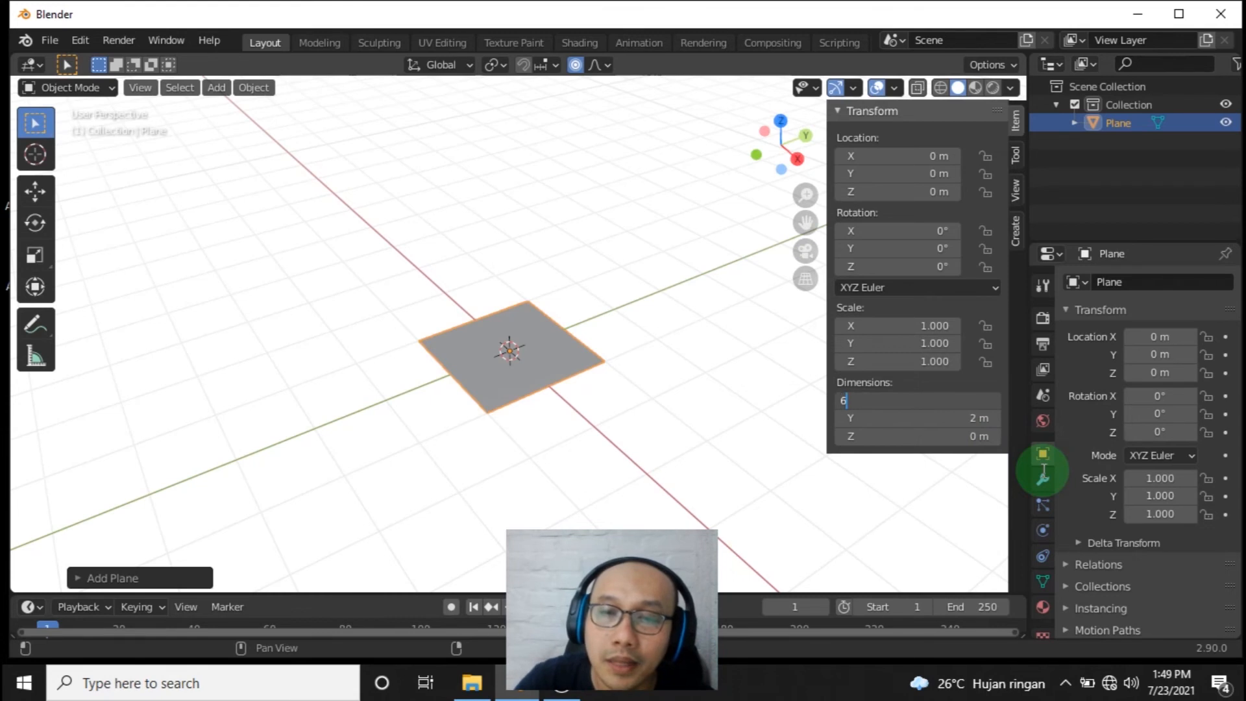
key("Return")
left_click(981, 419)
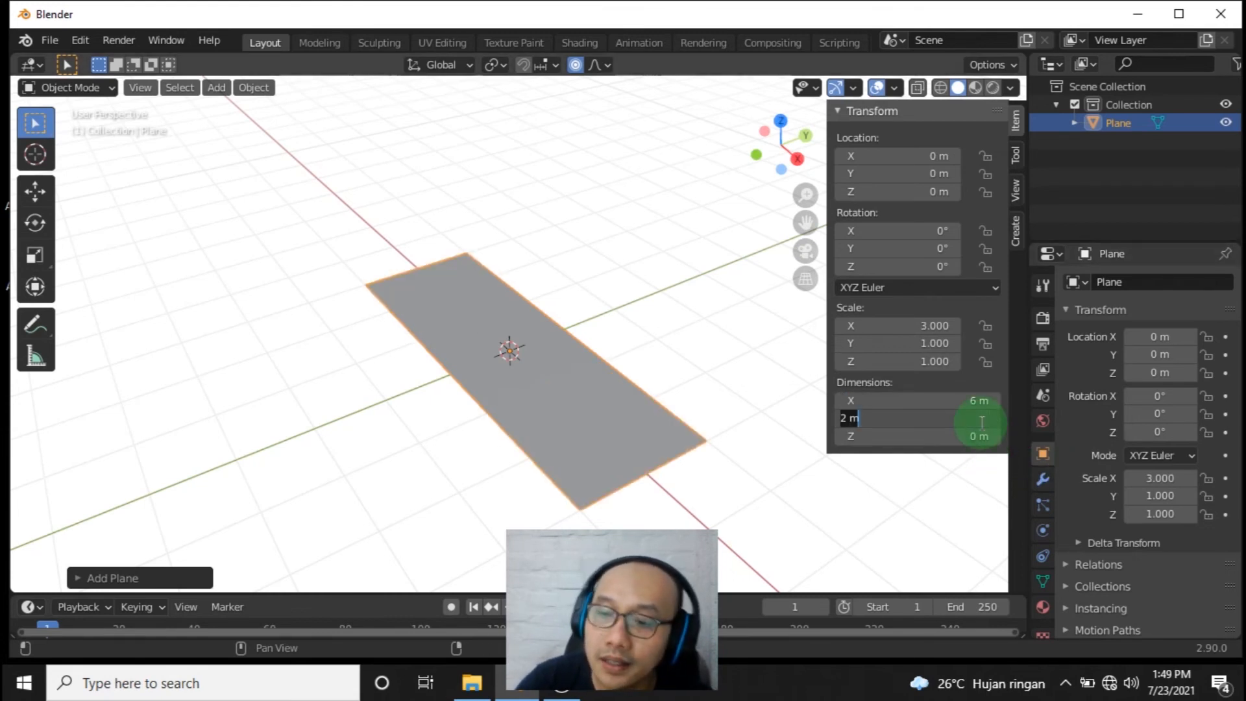
type("6")
key("Return")
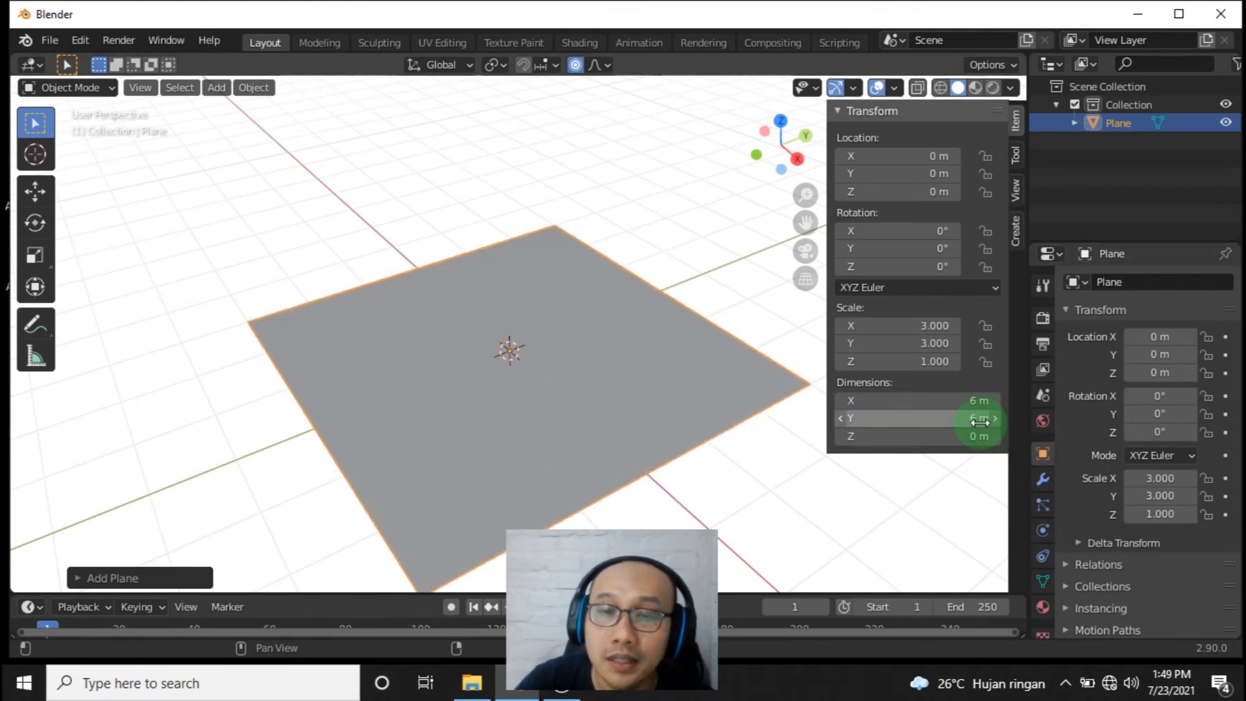
- Apply the scale transform to the resized plane
middle_click_drag(623, 330, 415, 274)
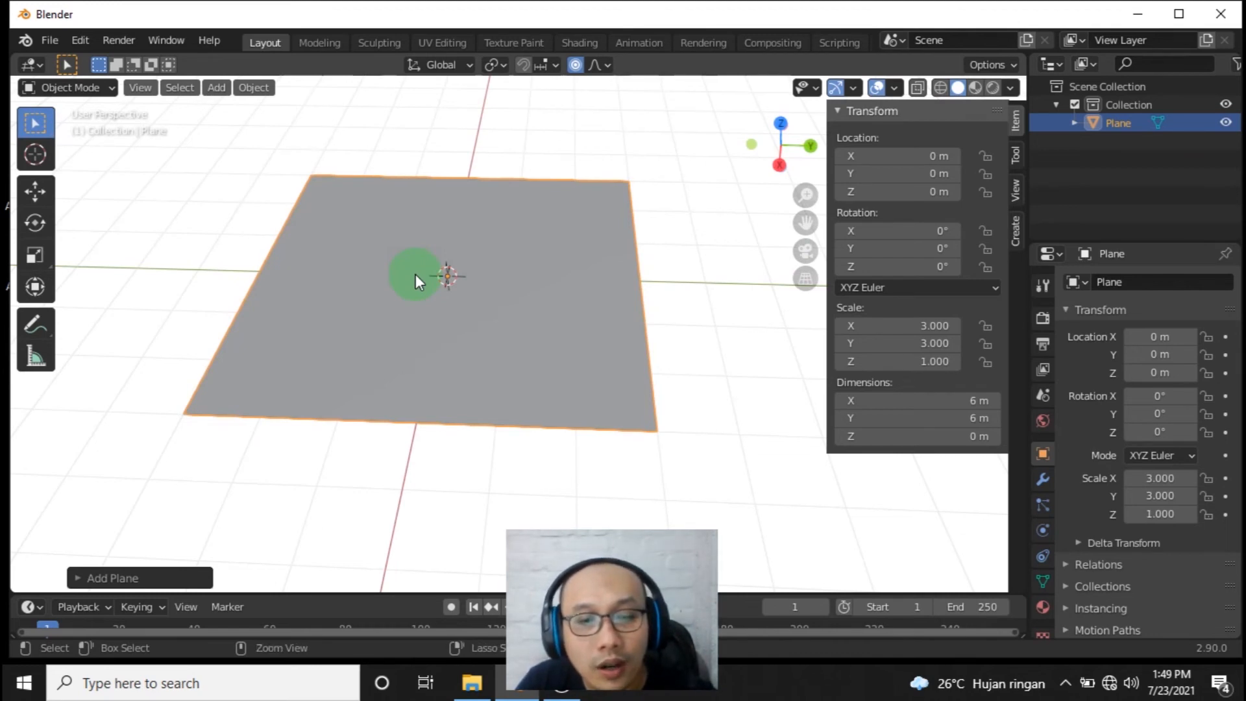
key("ctrl+a")
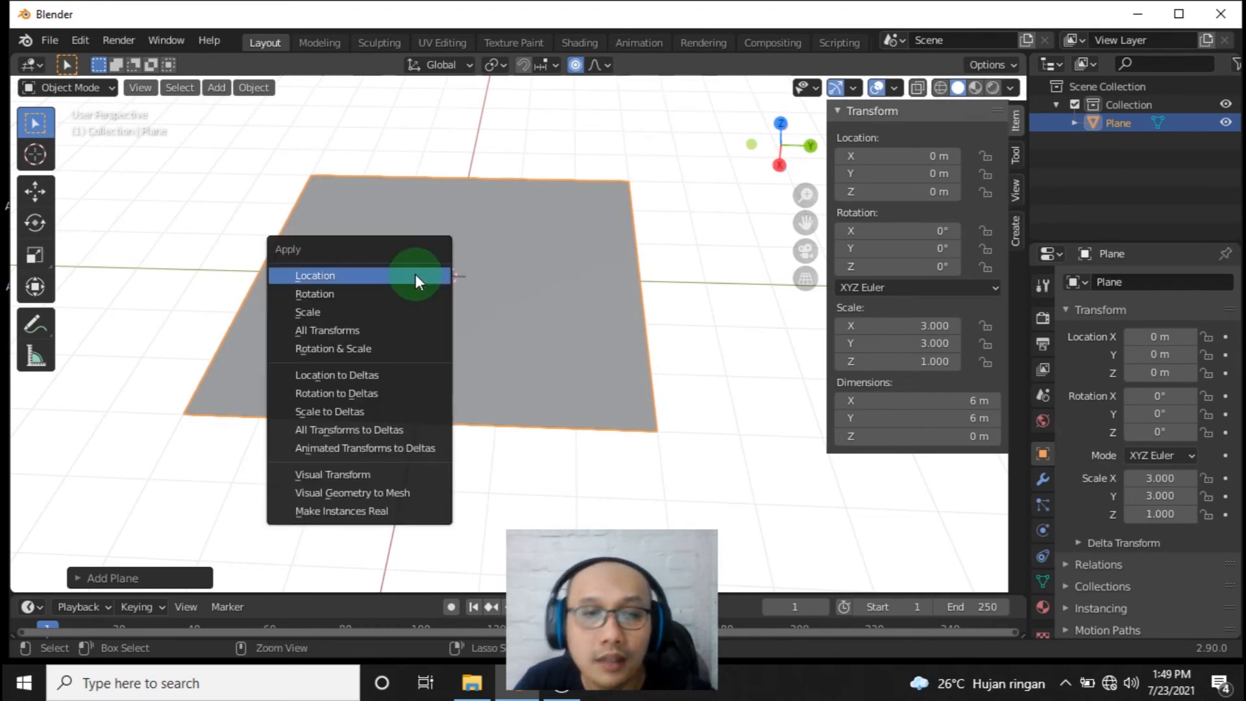
left_click(336, 312)
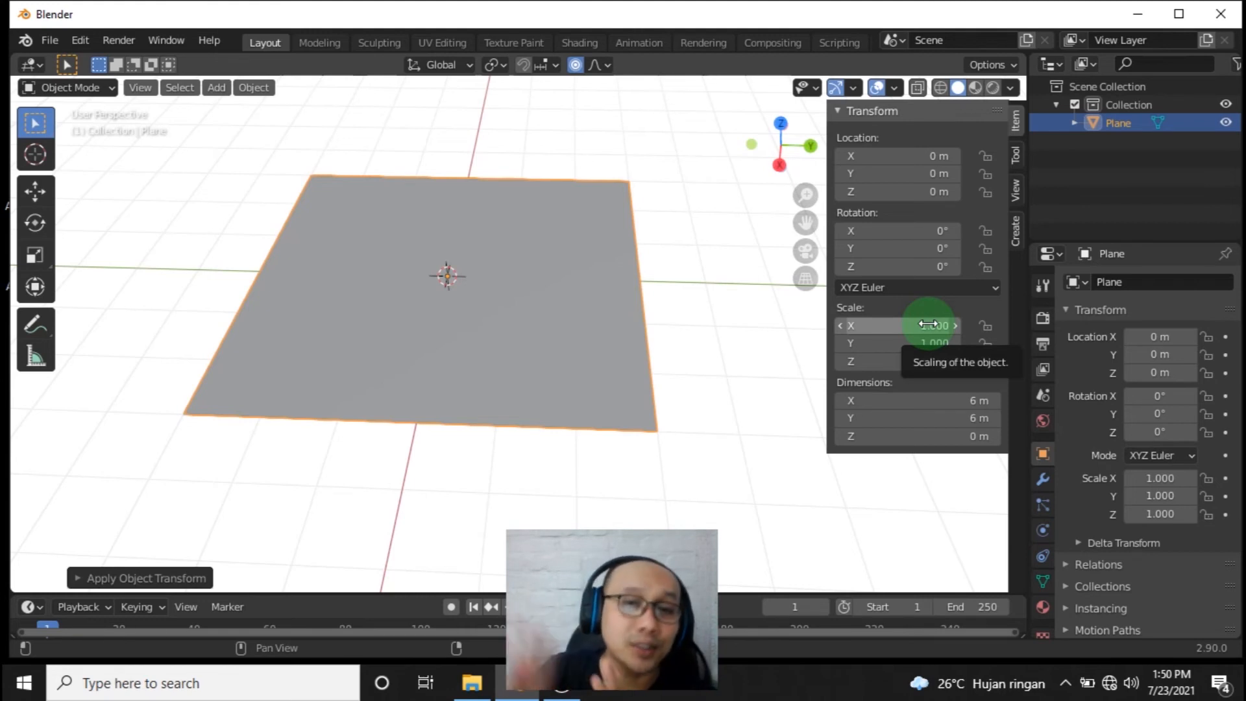
middle_click_drag(375, 342, 574, 319)
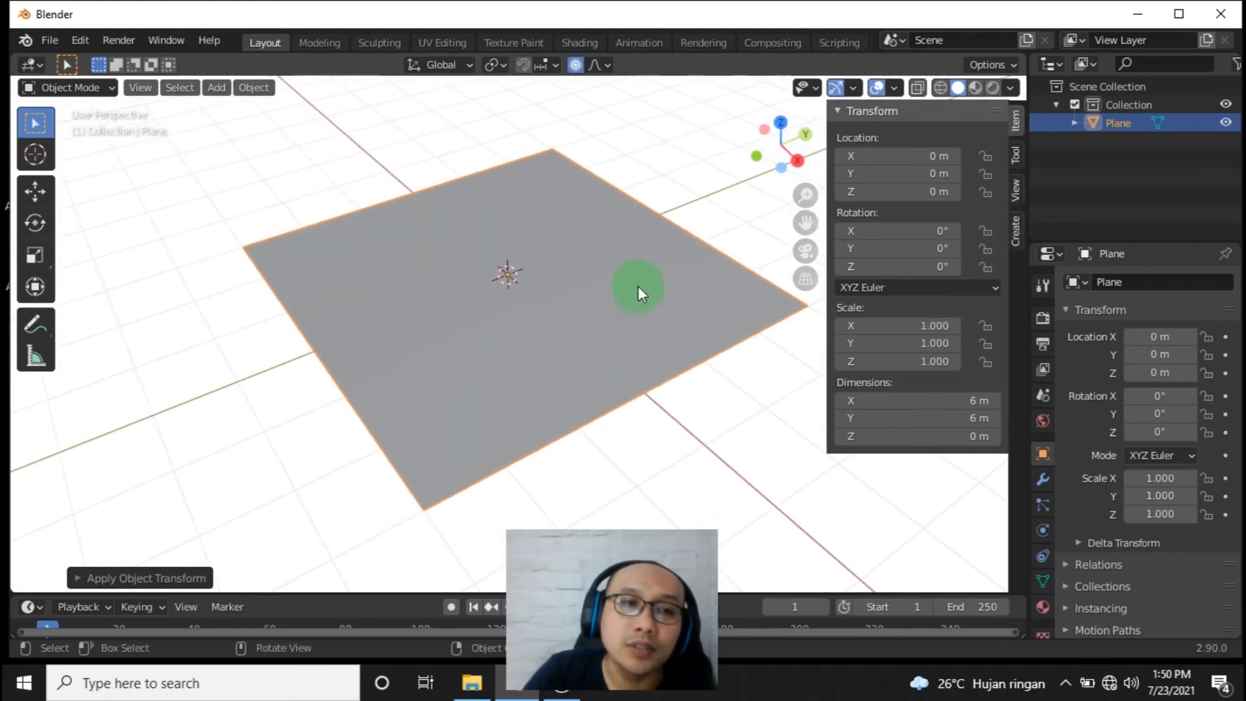
left_click(77, 88)
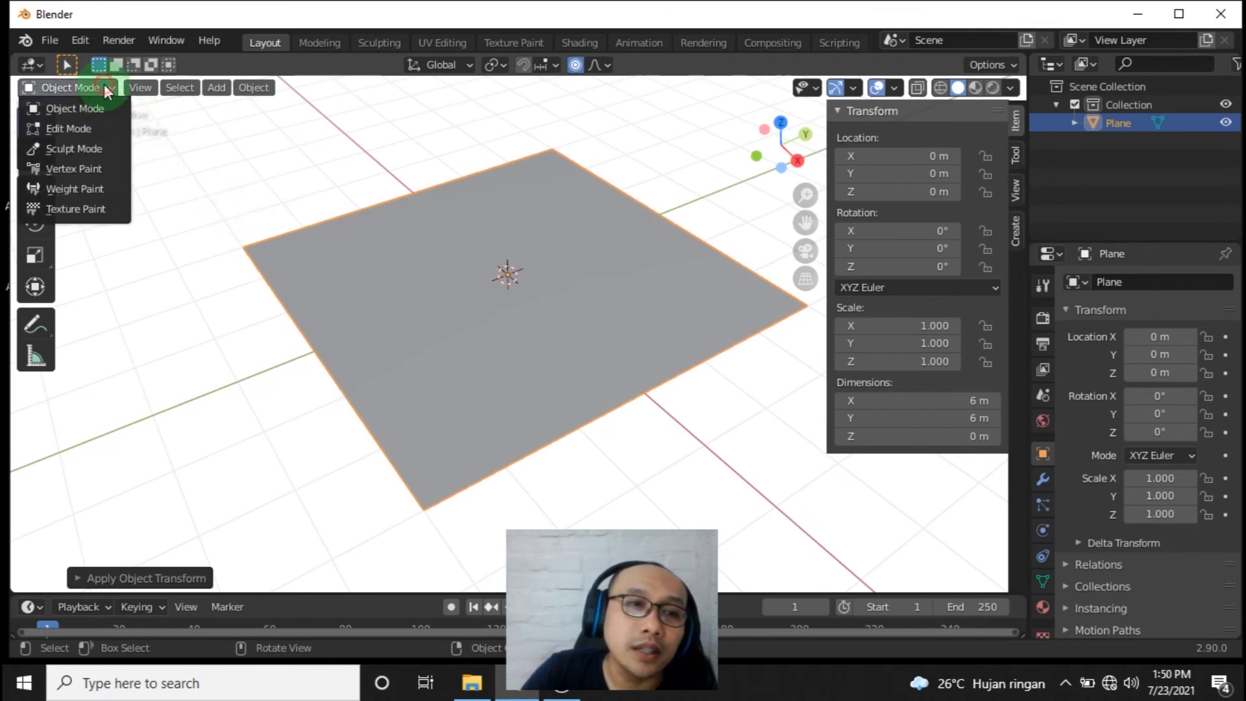
left_click(85, 128)
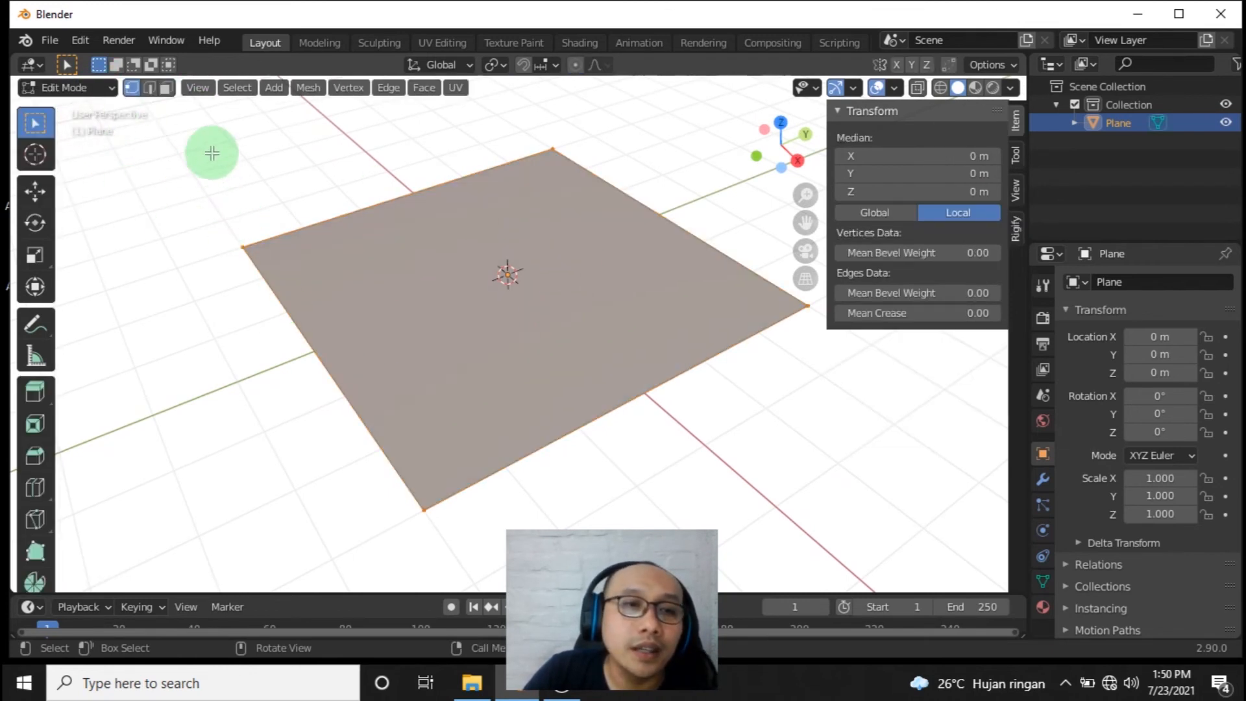
left_click(167, 88)
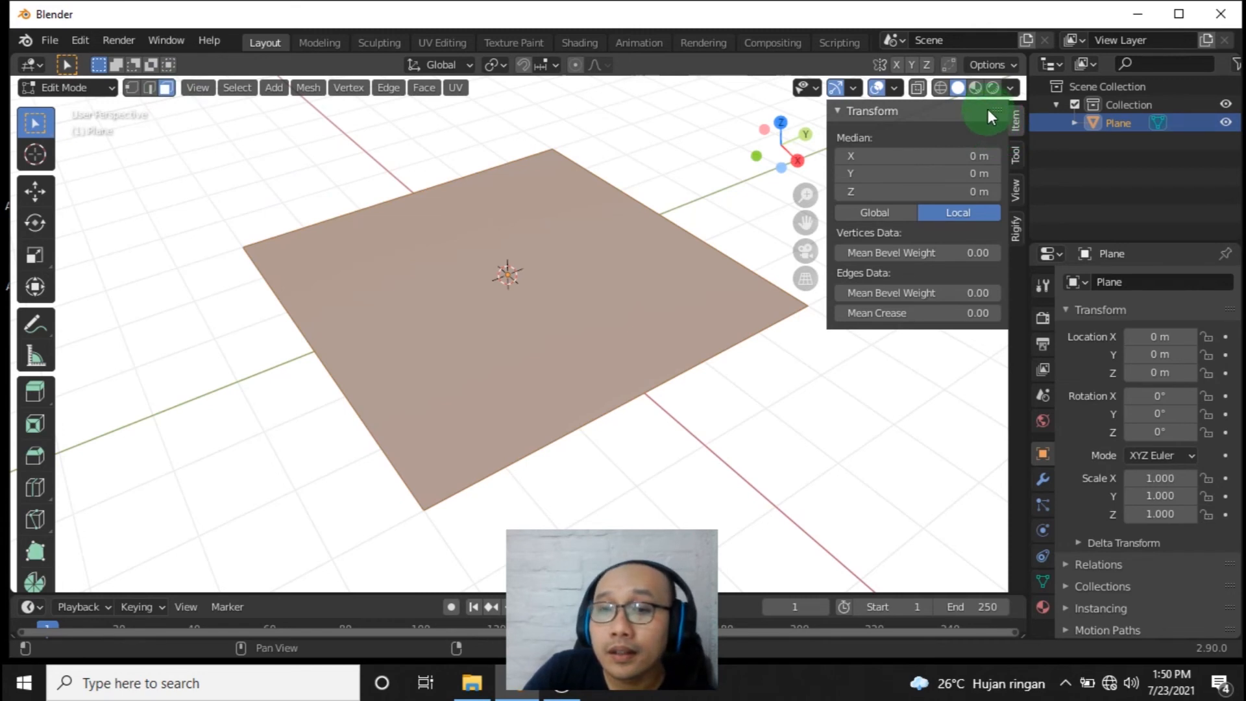
left_click(897, 88)
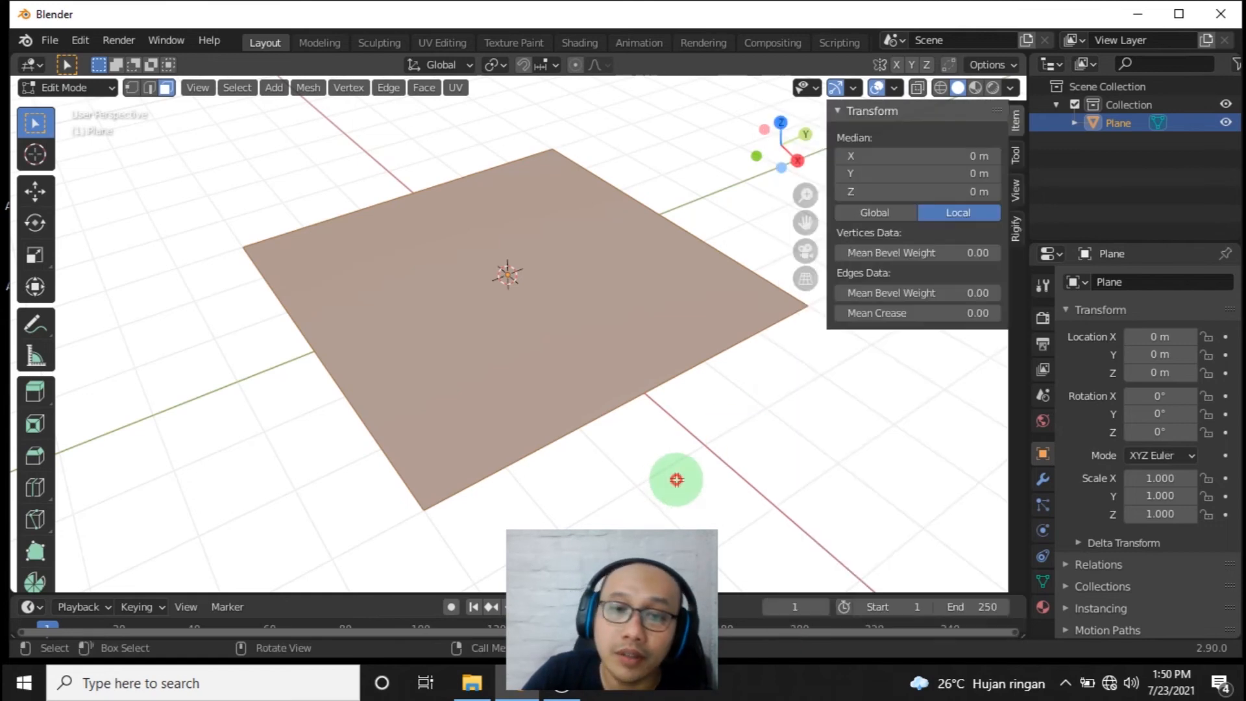
left_click(773, 446)
middle_click_drag(816, 437, 687, 426)
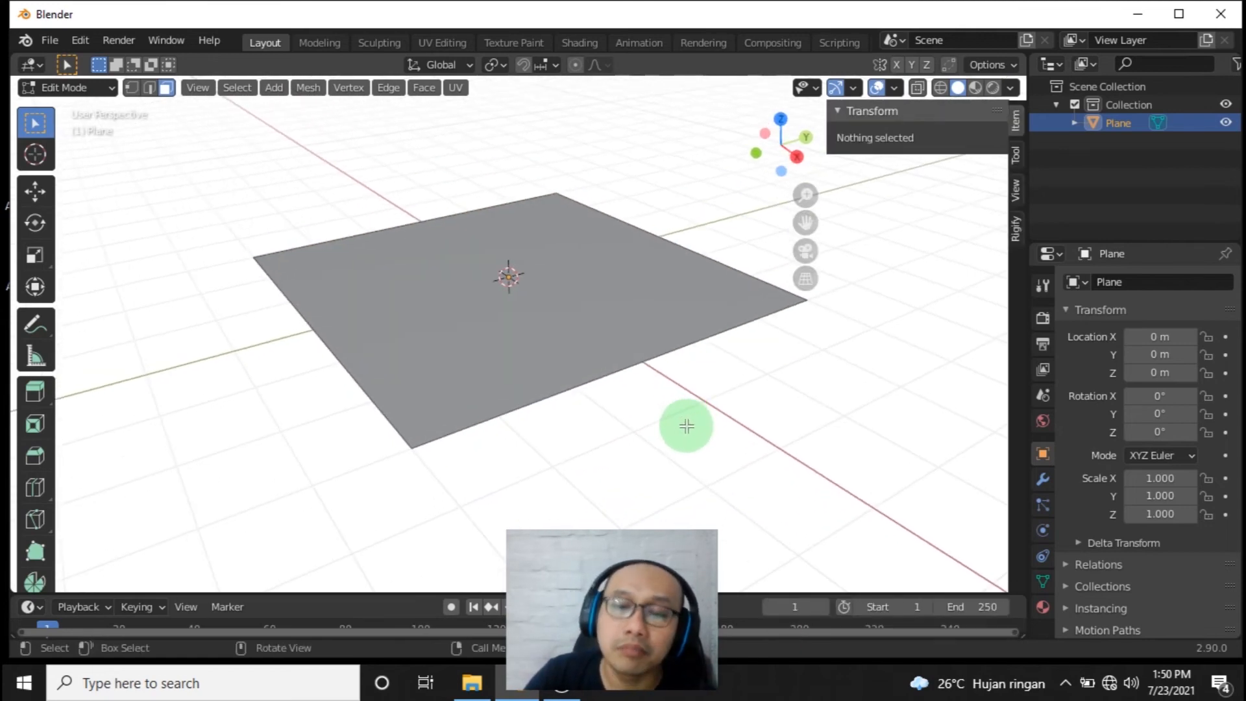
left_click(97, 87)
left_click(94, 112)
left_click(556, 473)
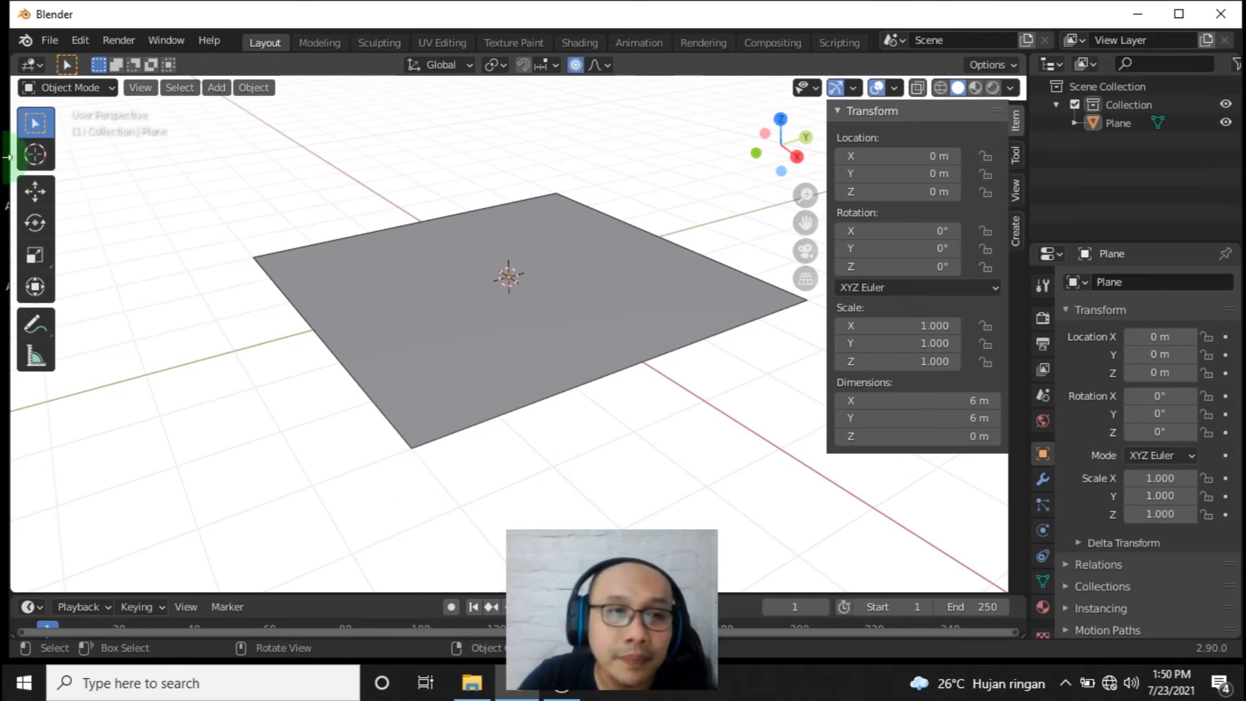
- Put the plane into Edit Mode and select its single face with face selection active
left_click(107, 87)
left_click(83, 129)
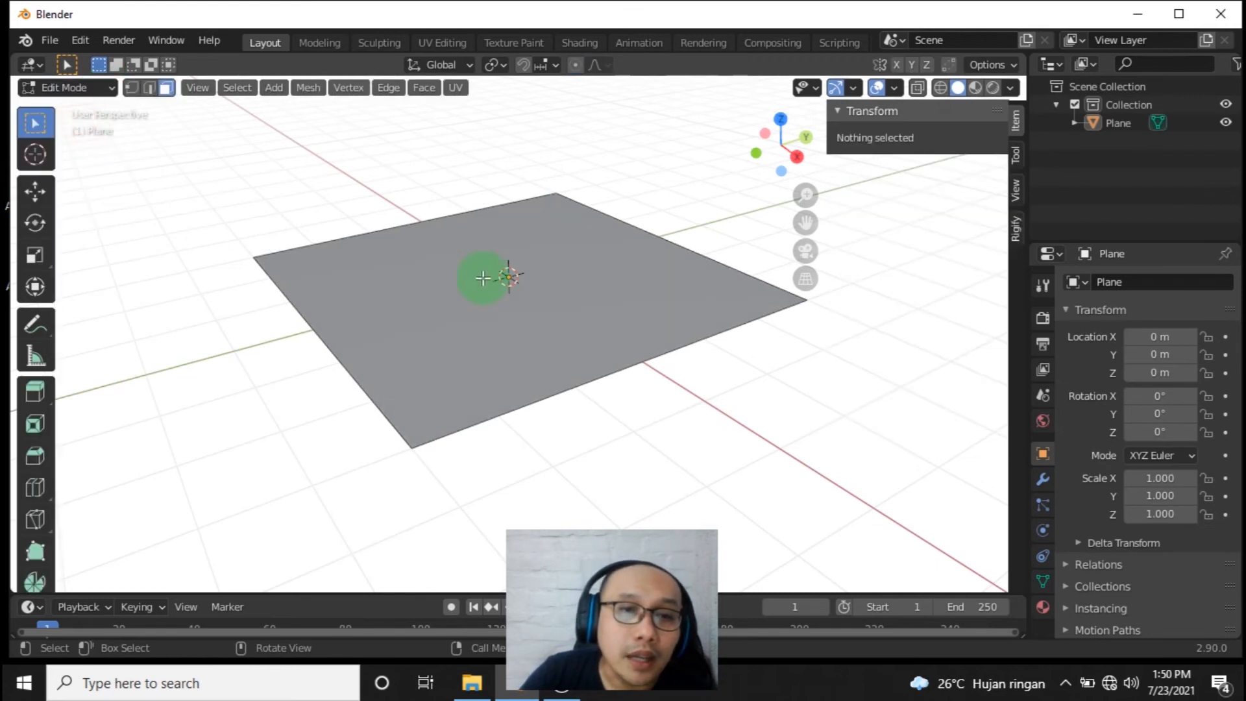
left_click(166, 87)
left_click(368, 276)
middle_click_drag(739, 433, 670, 472)
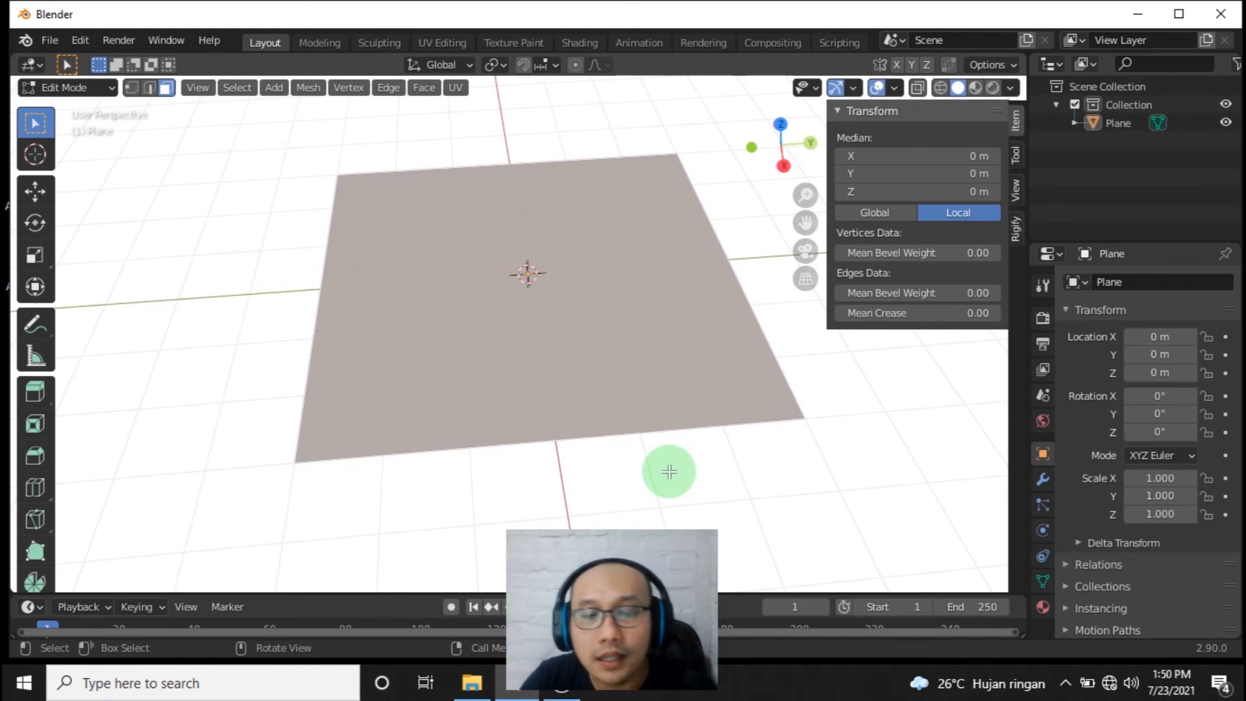
- Inset the selected face with a thickness of 3 m so its corners meet at the plane's centre
key("i")
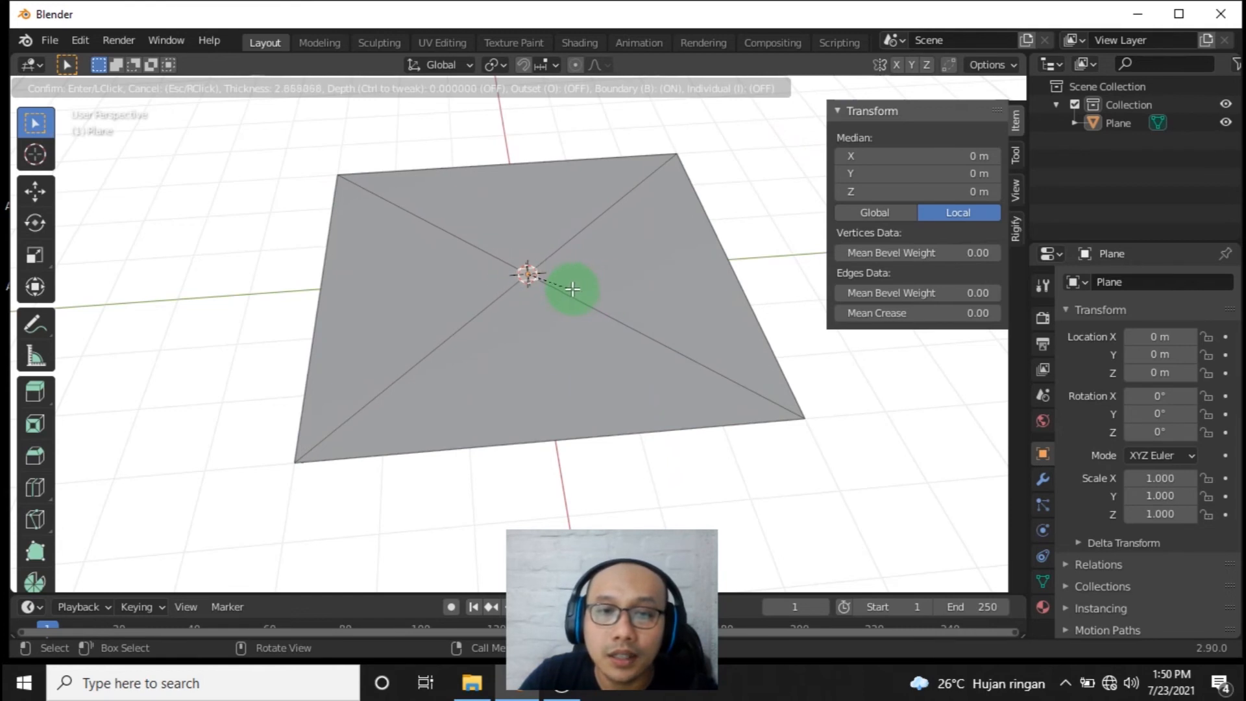
key("Escape")
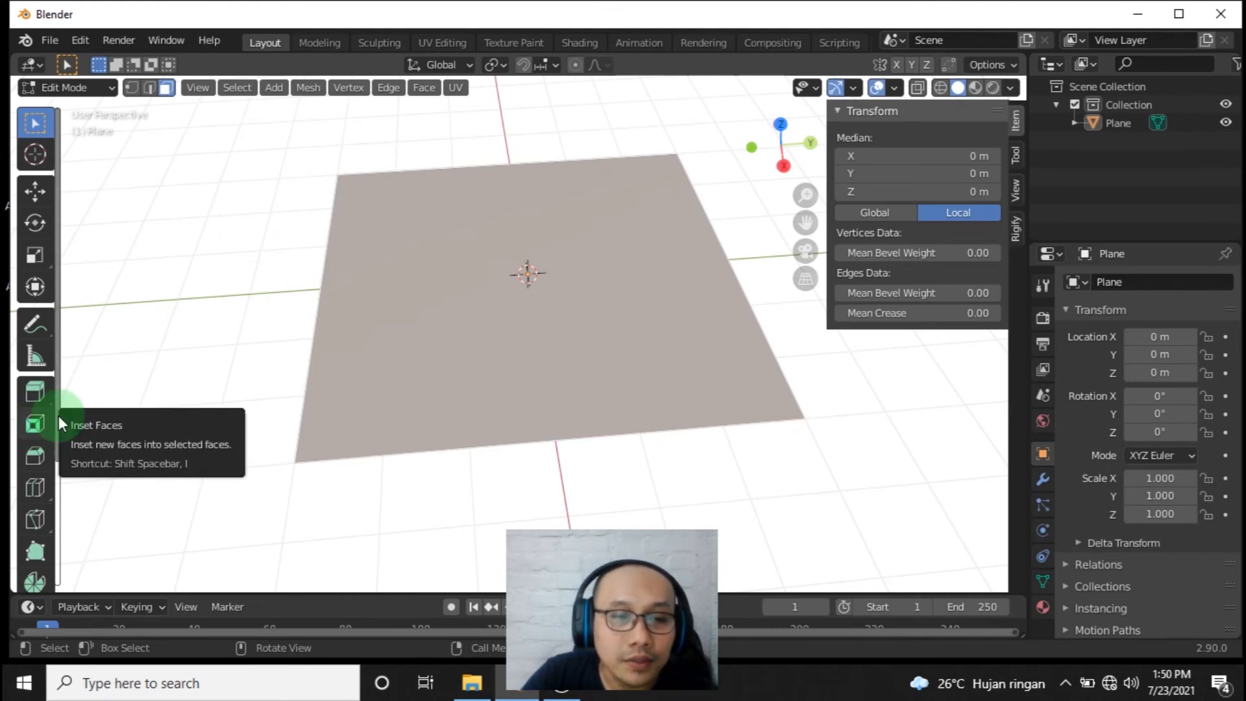
key("i")
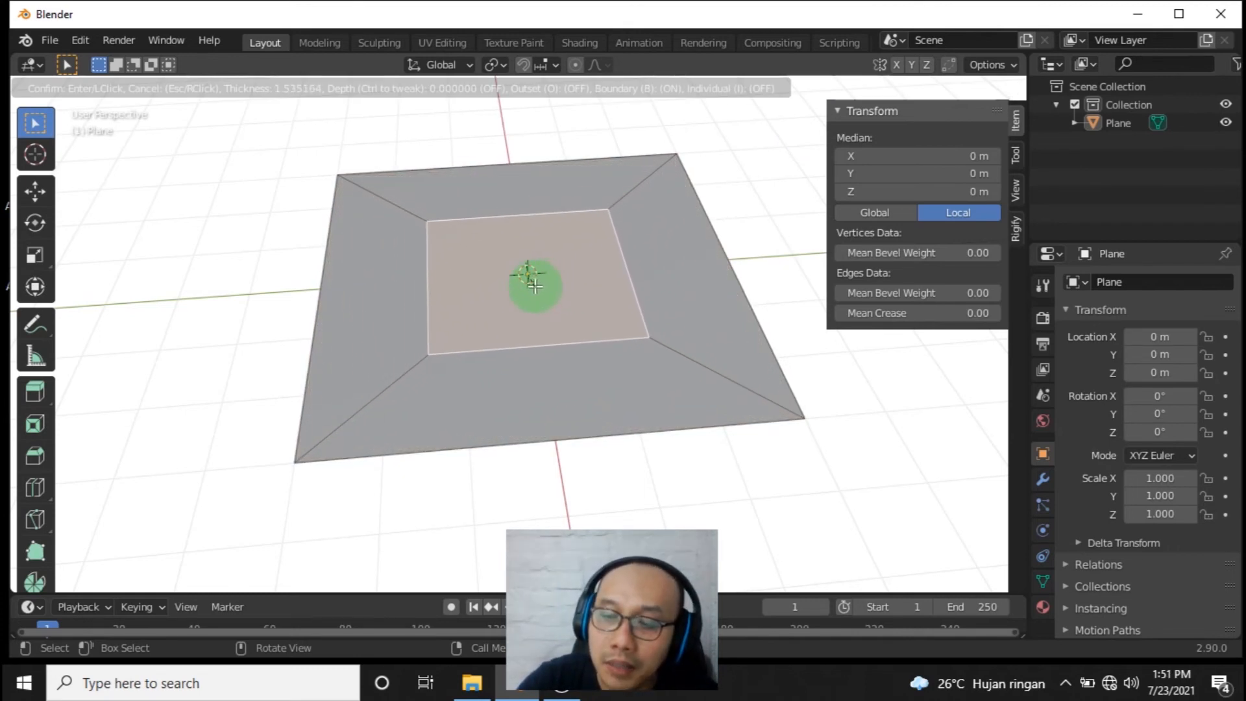
type("3")
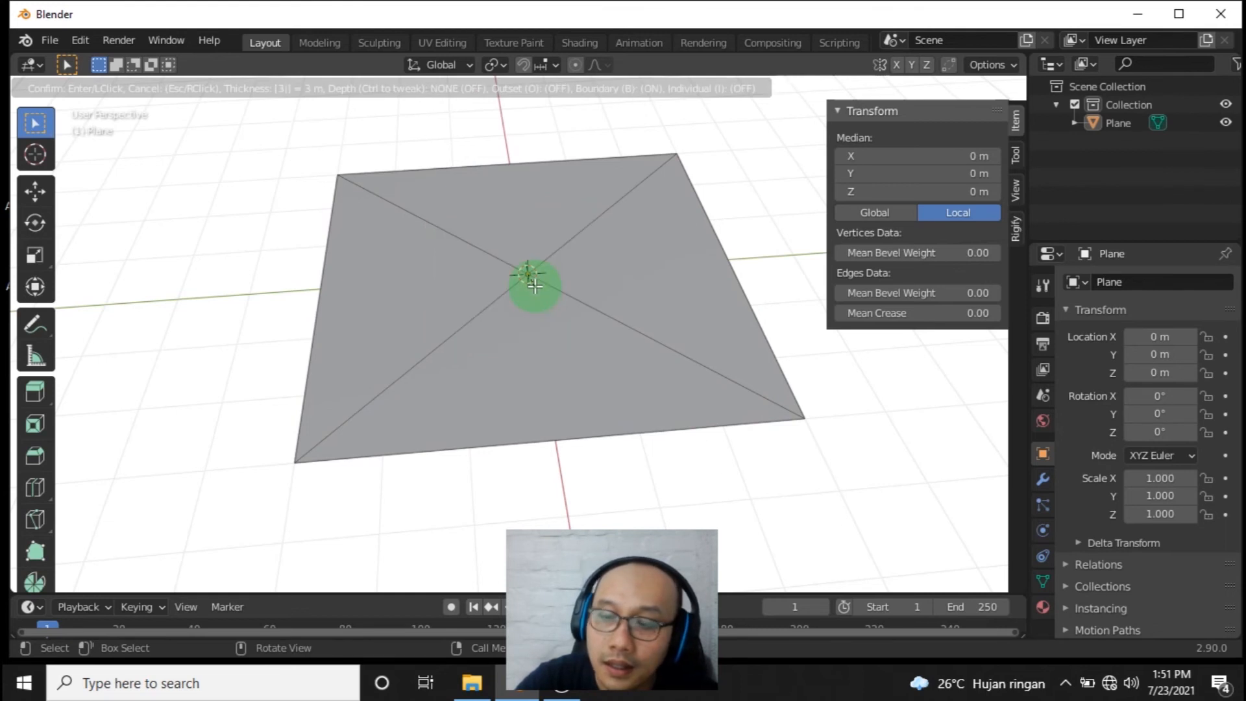
key("Return")
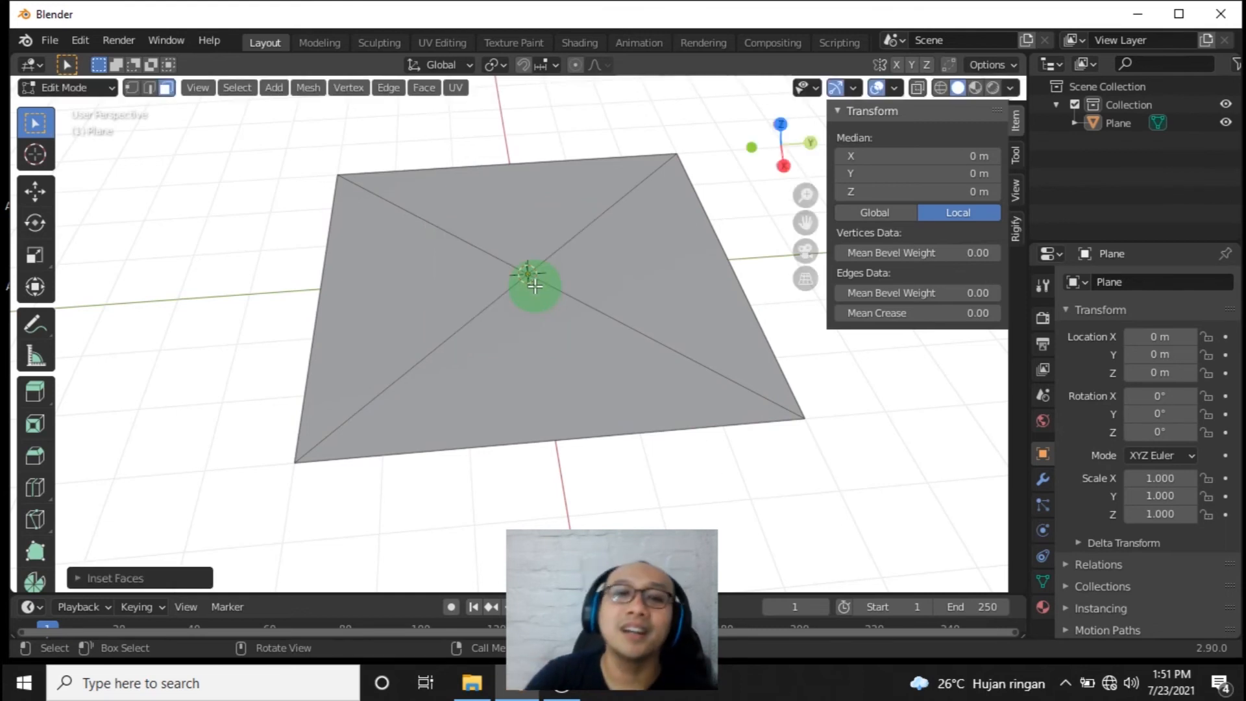
- With vertex selection active, try raising the inset's centre vertices 4 m along the Z axis, and undo the move
middle_click_drag(712, 228, 286, 425)
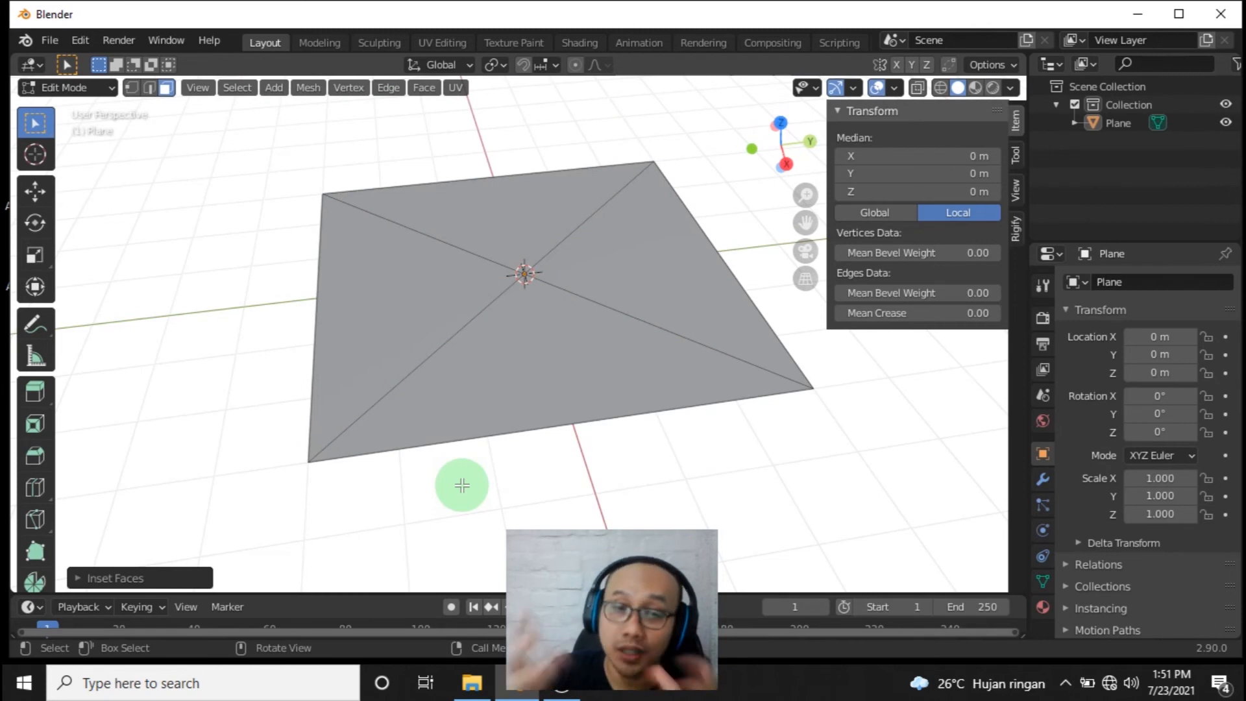
left_click(133, 91)
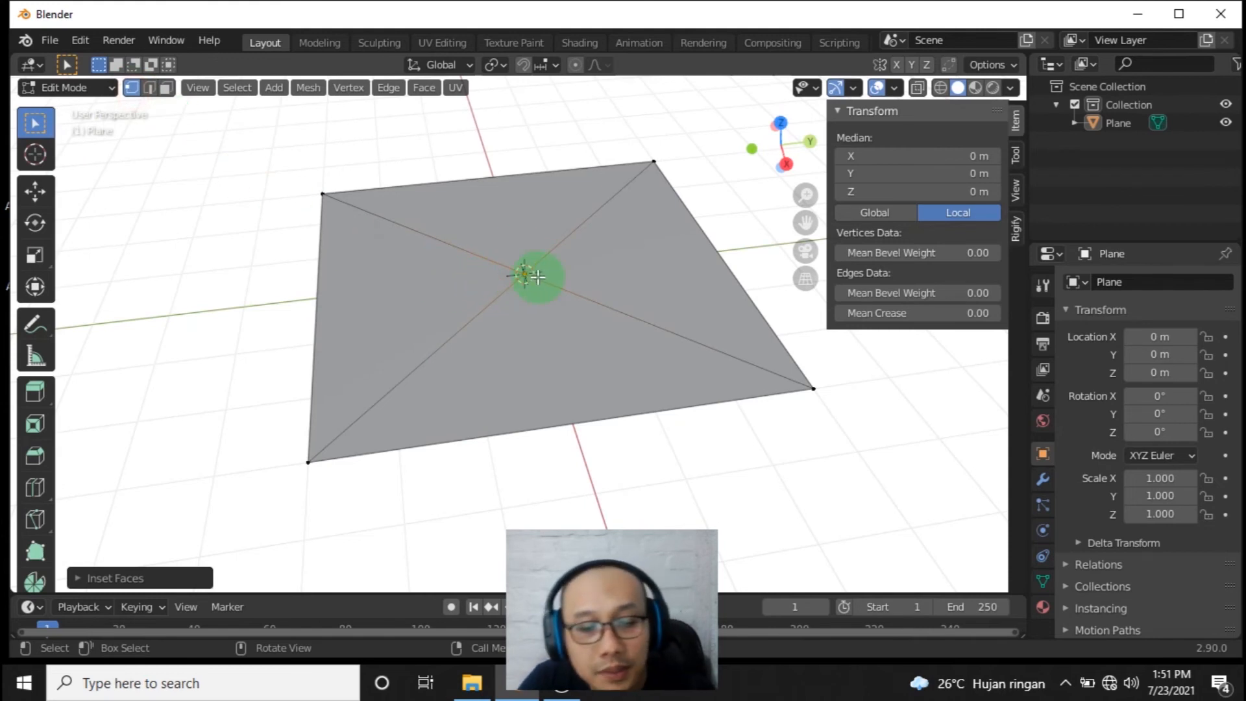
key("g")
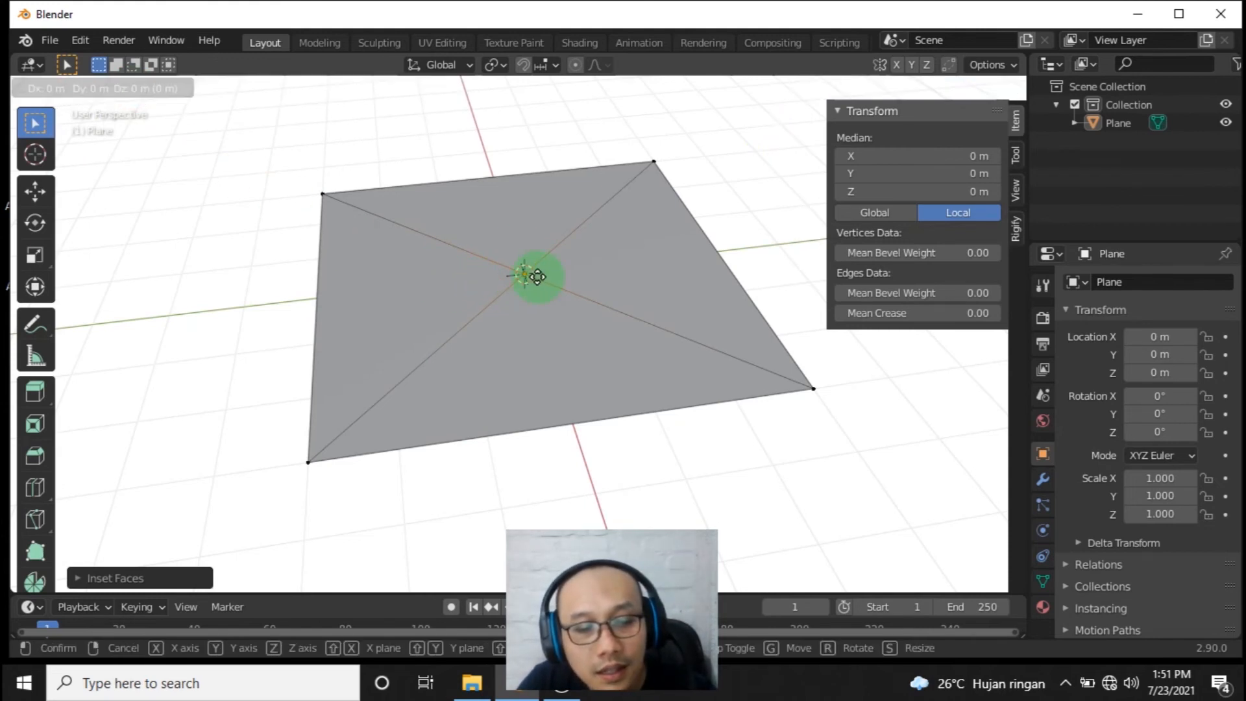
key("z")
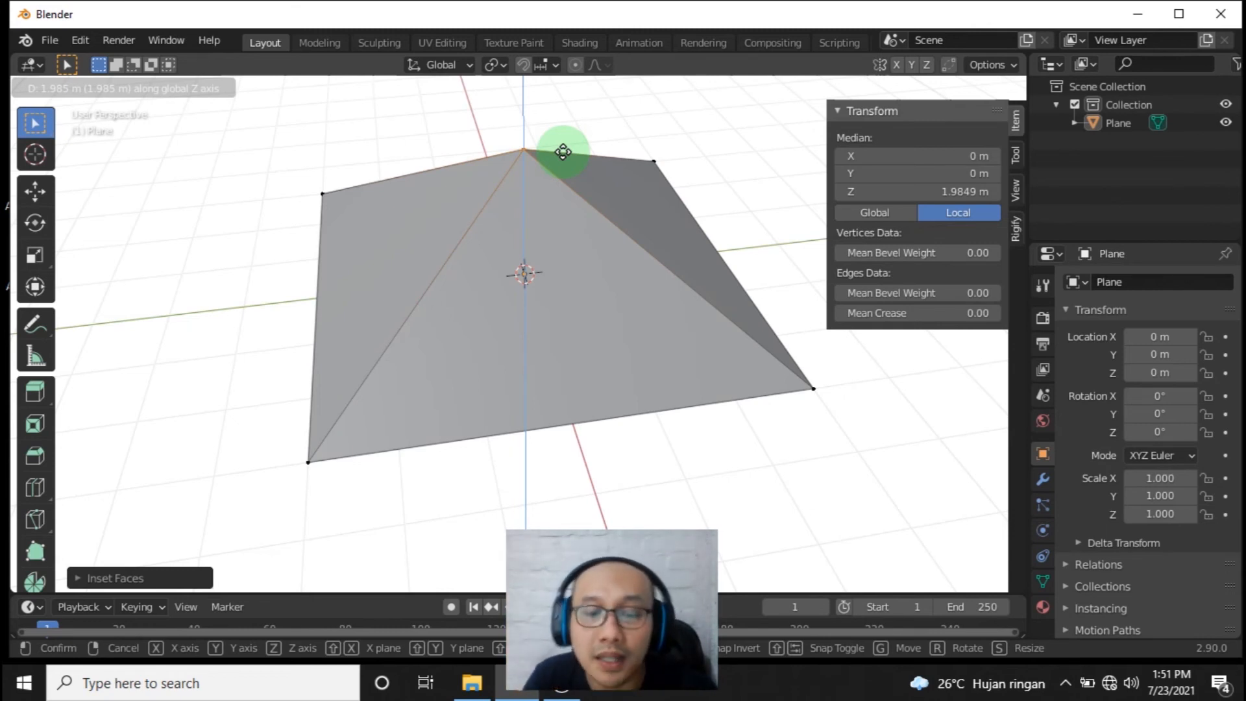
type("4")
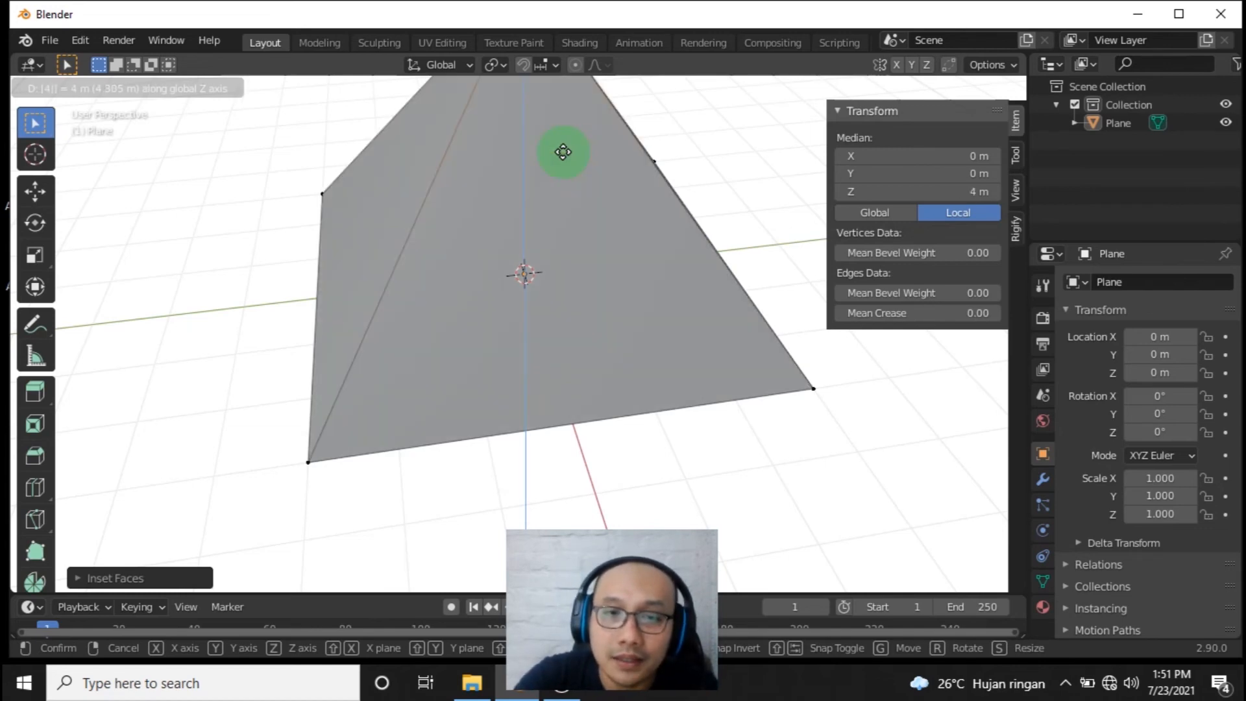
key("Return")
scroll(597, 202, "down", 5)
middle_click_drag(598, 278, 512, 250)
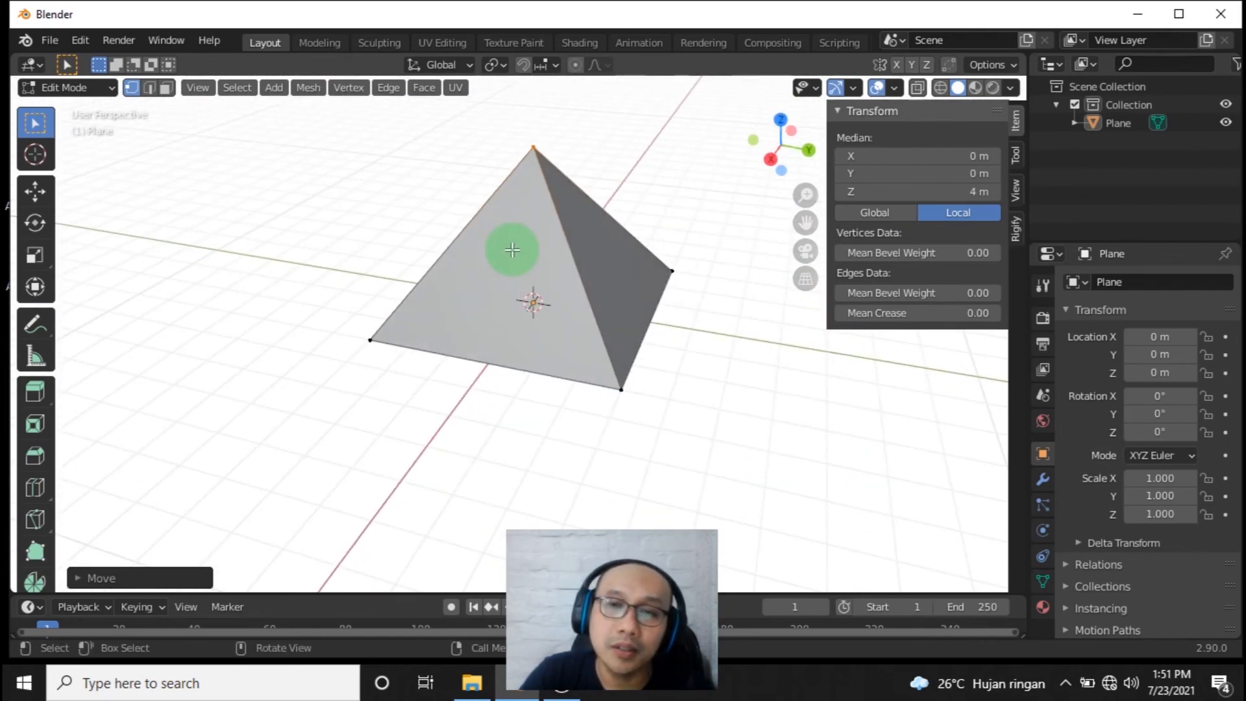
key("ctrl")
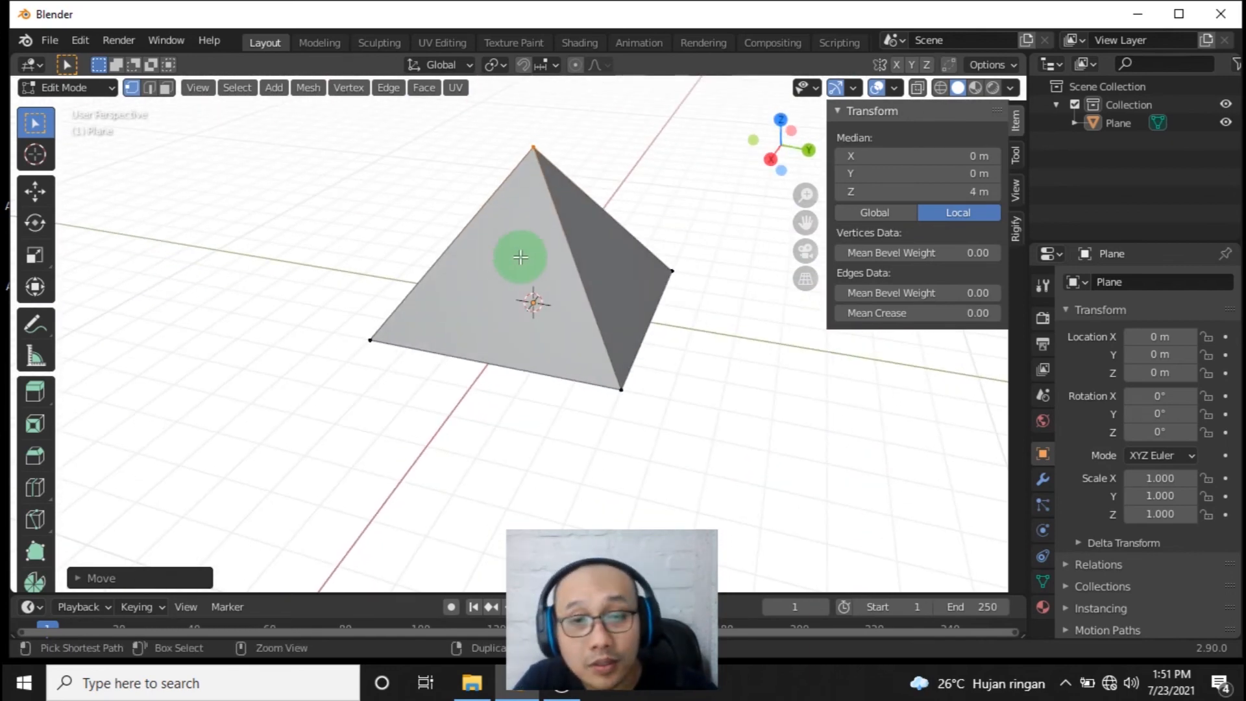
key("ctrl+z")
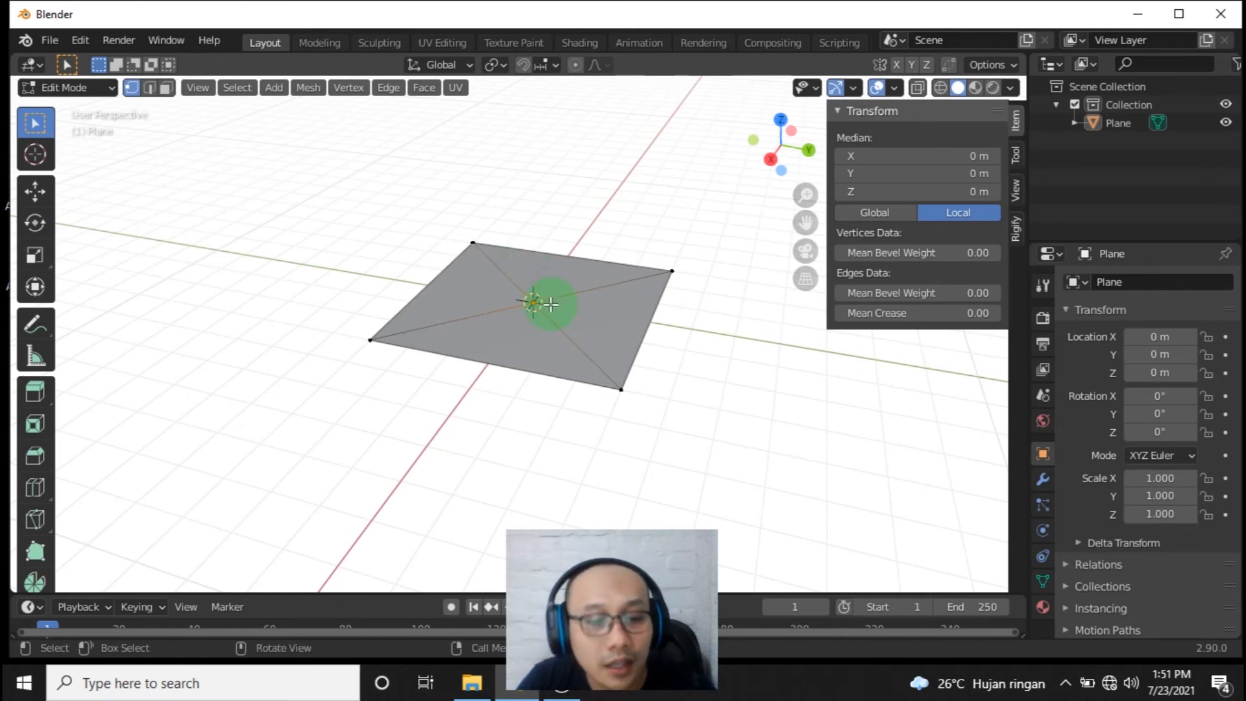
- Raise the inset's centre vertices 2.5 m along the Z axis to form the pyramid's apex
key("g")
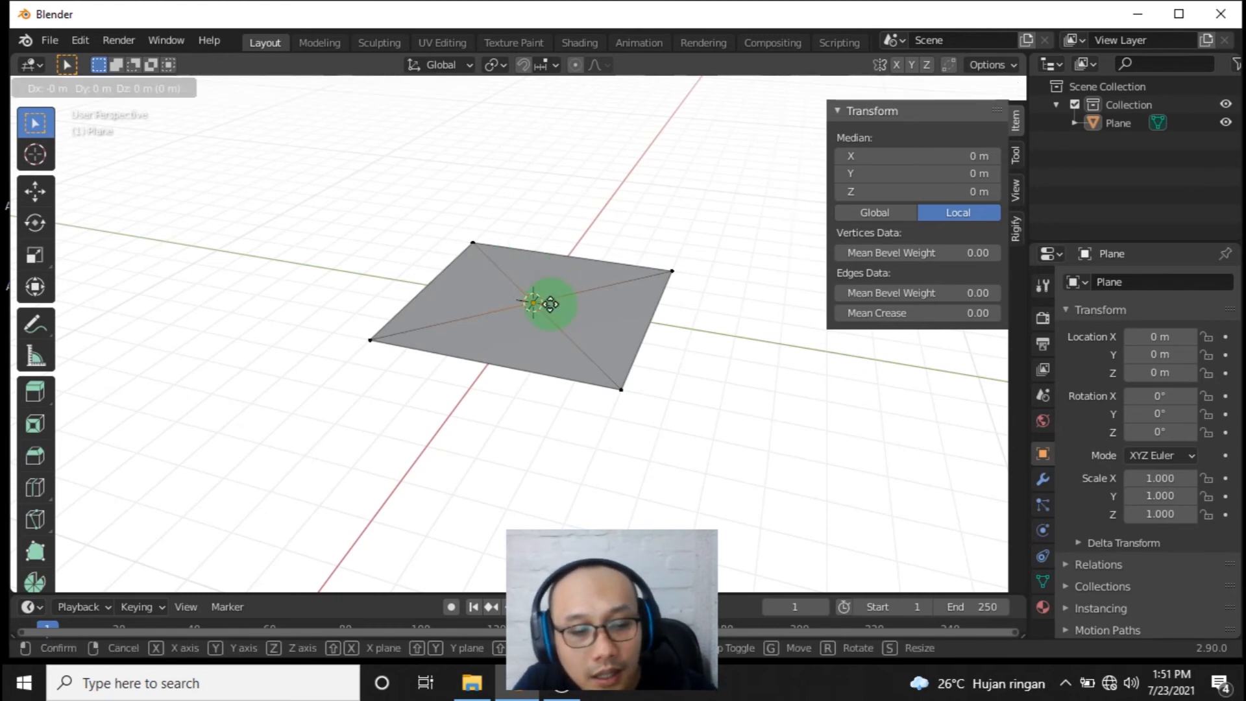
key("z")
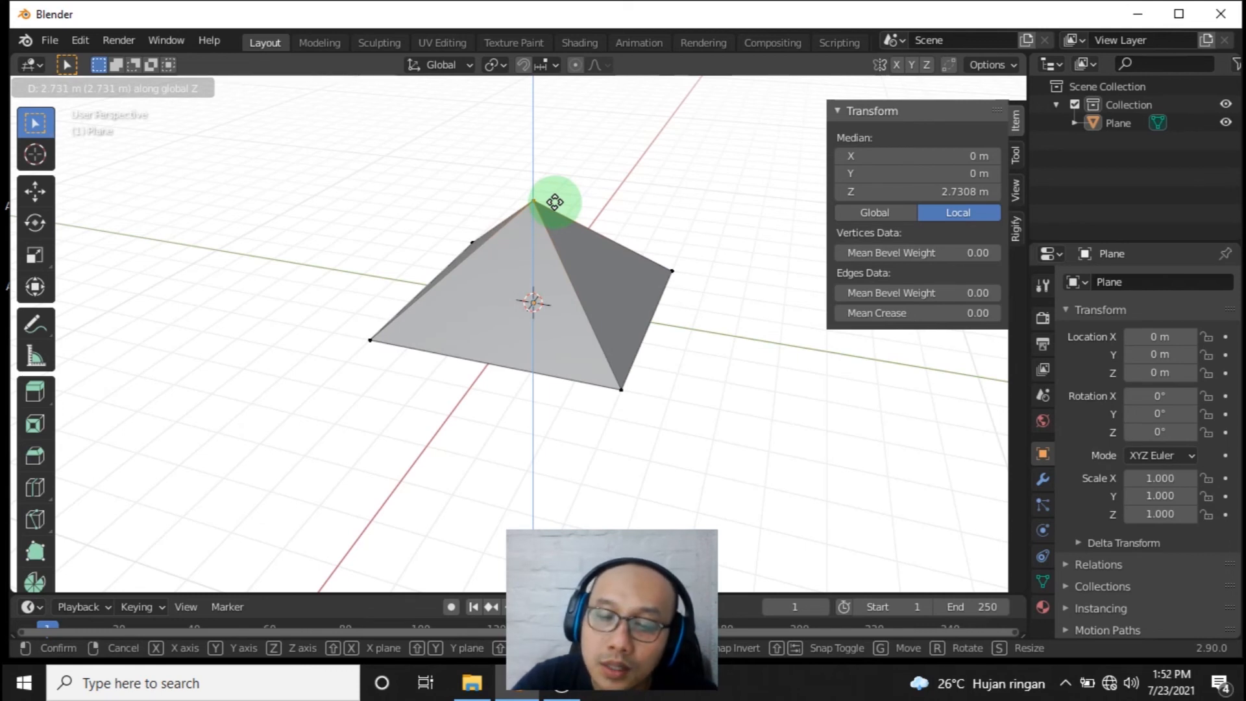
type("2")
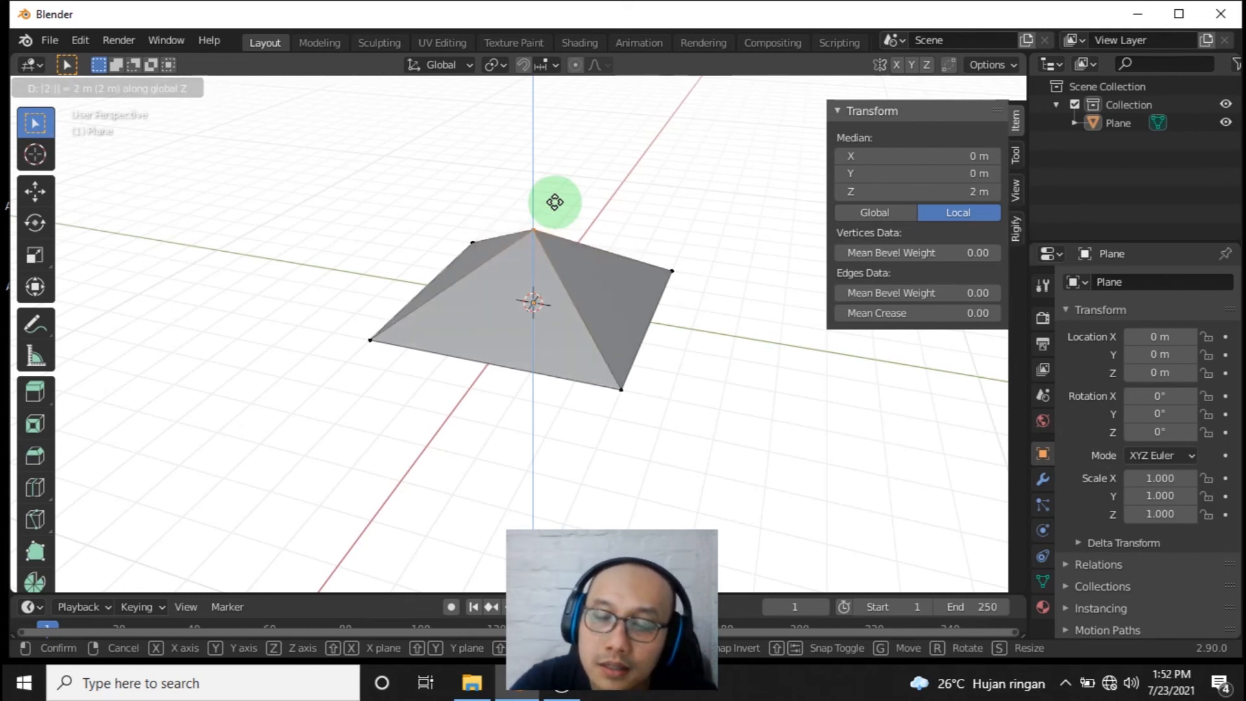
type(".5")
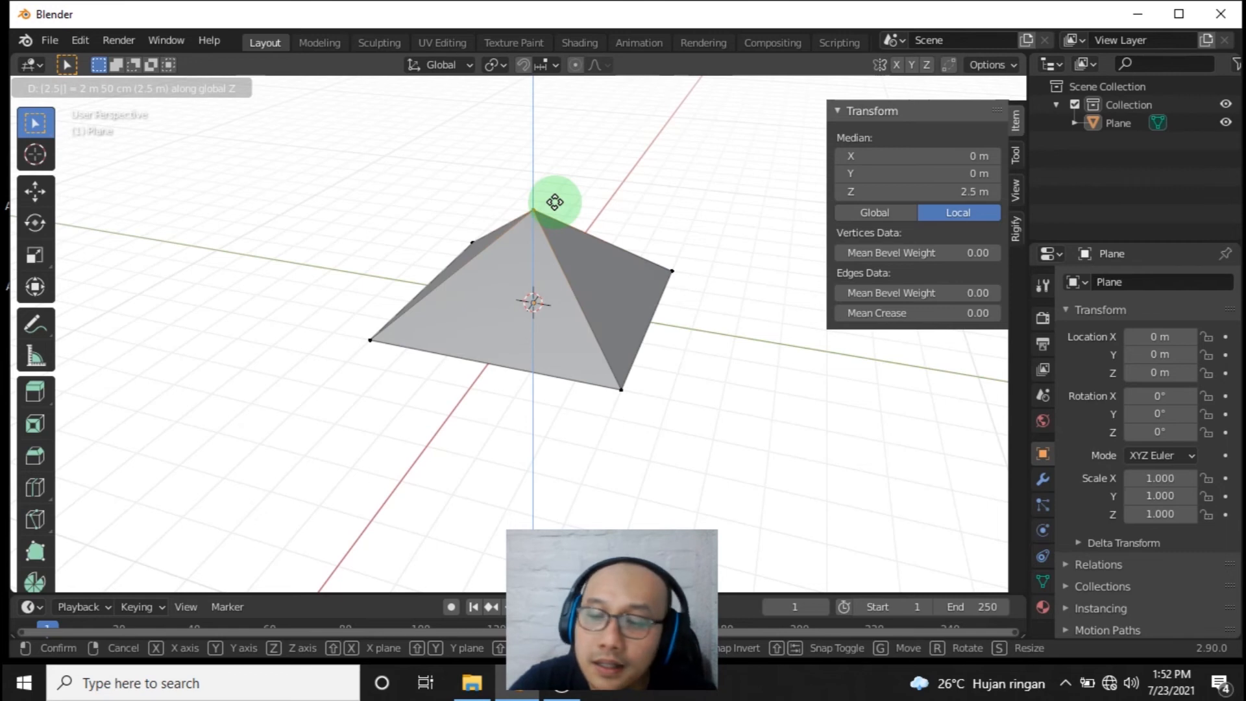
key("Return")
middle_click_drag(584, 334, 739, 351)
- Return to Object Mode and select the finished pyramid
left_click(76, 140)
left_click(91, 88)
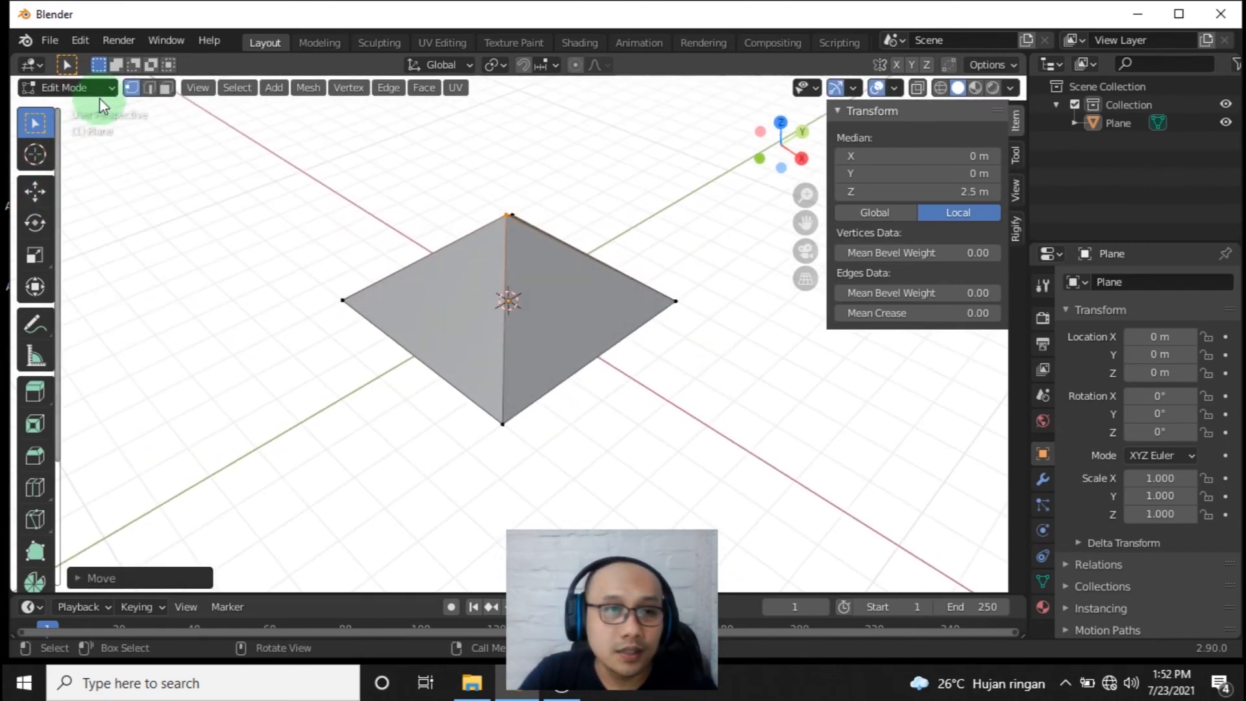
left_click(95, 108)
middle_click_drag(654, 320, 480, 340)
left_click(532, 294)
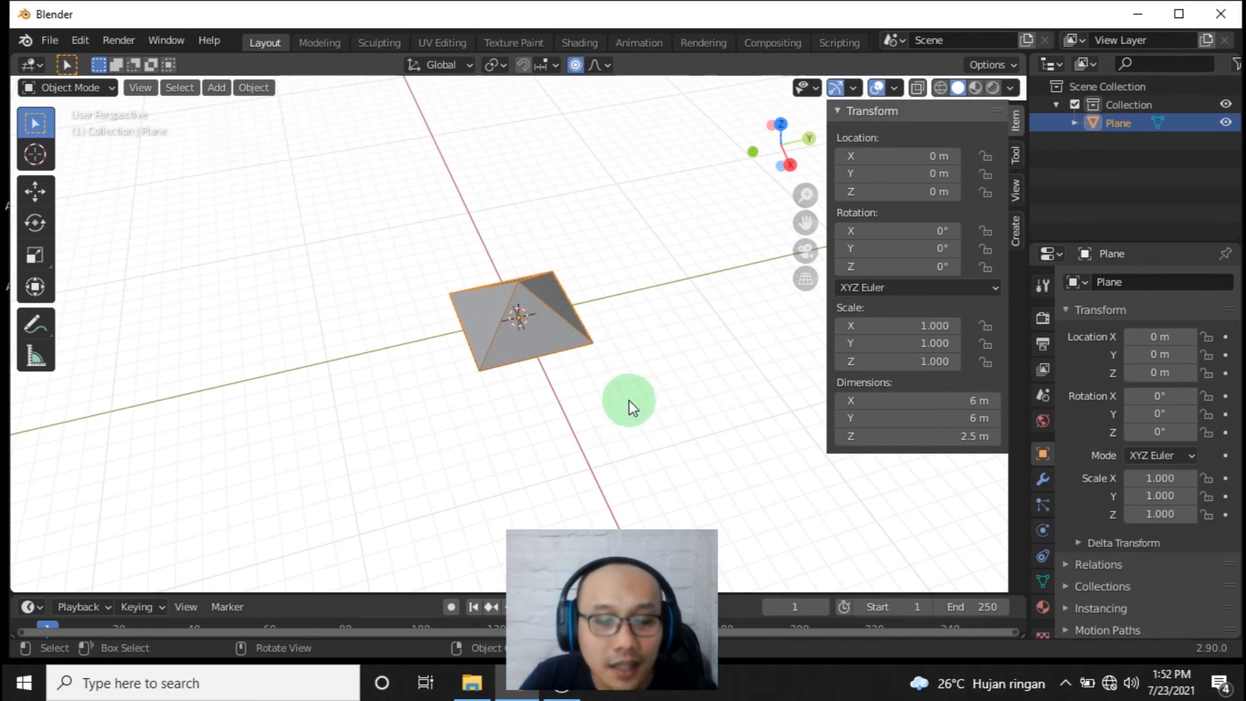
- Move the pyramid along the Y axis away from the origin, to about -22.4 m
middle_click_drag(637, 400, 597, 446)
key("m")
key("Escape")
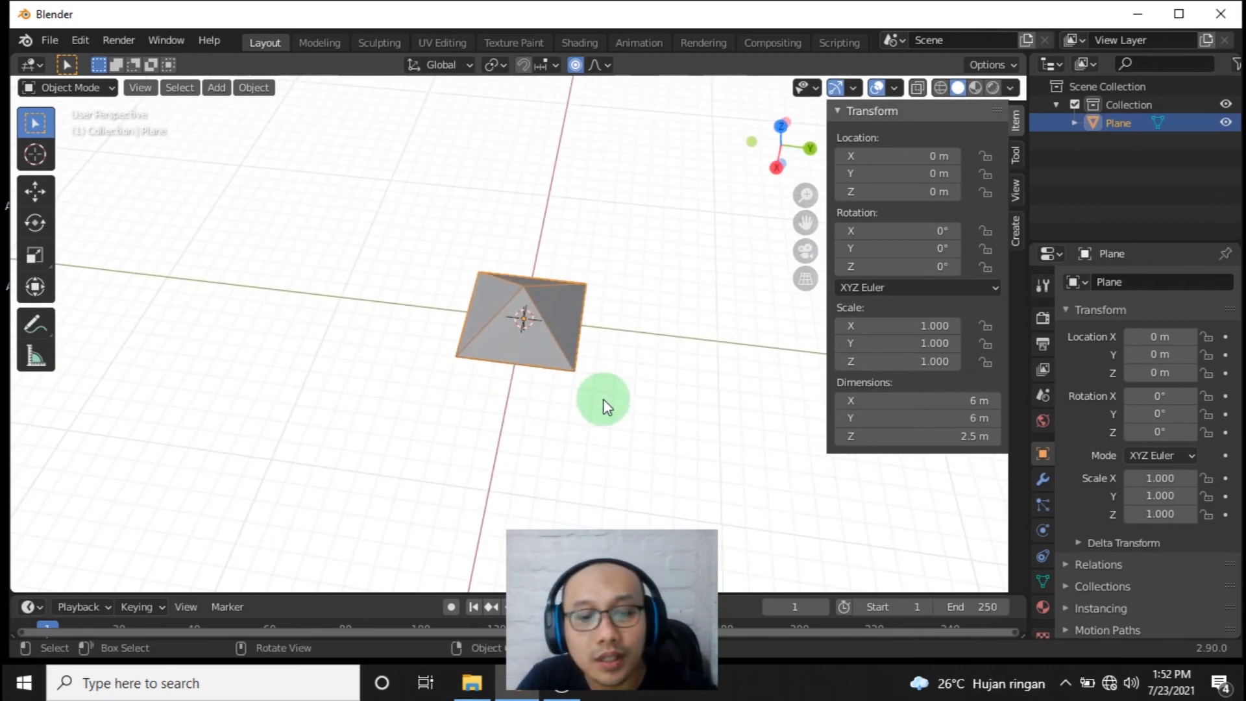
key("g")
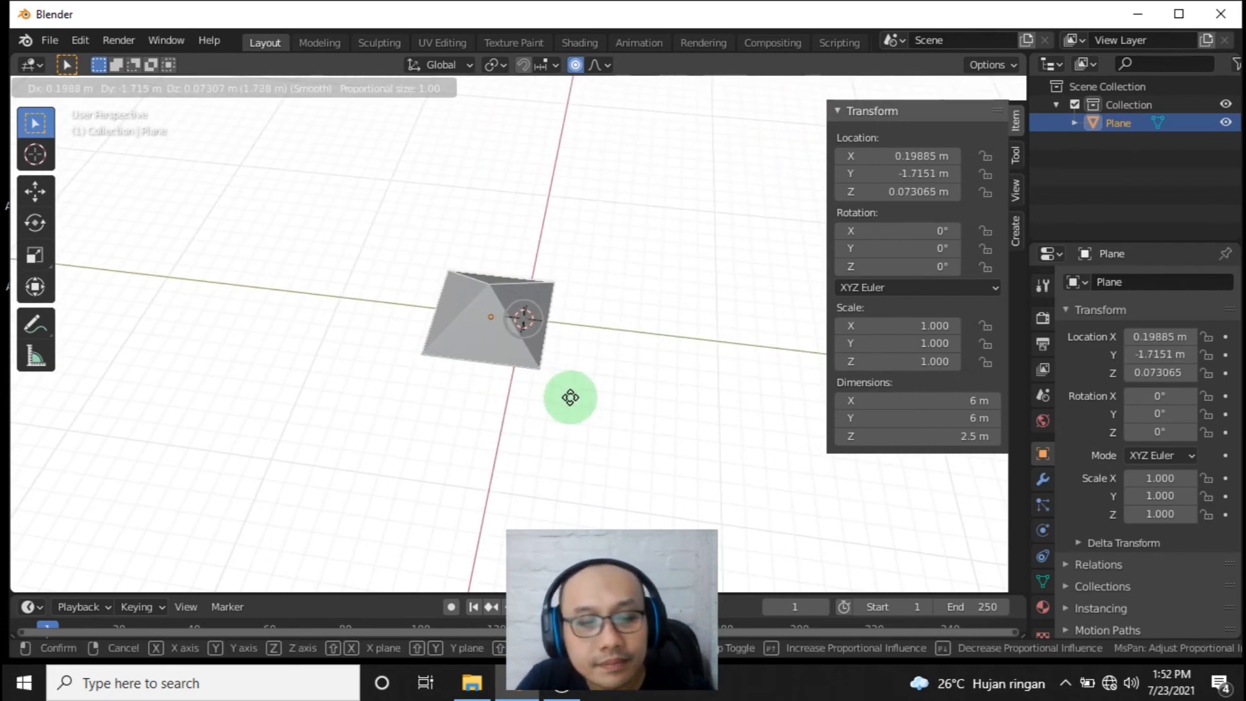
key("x")
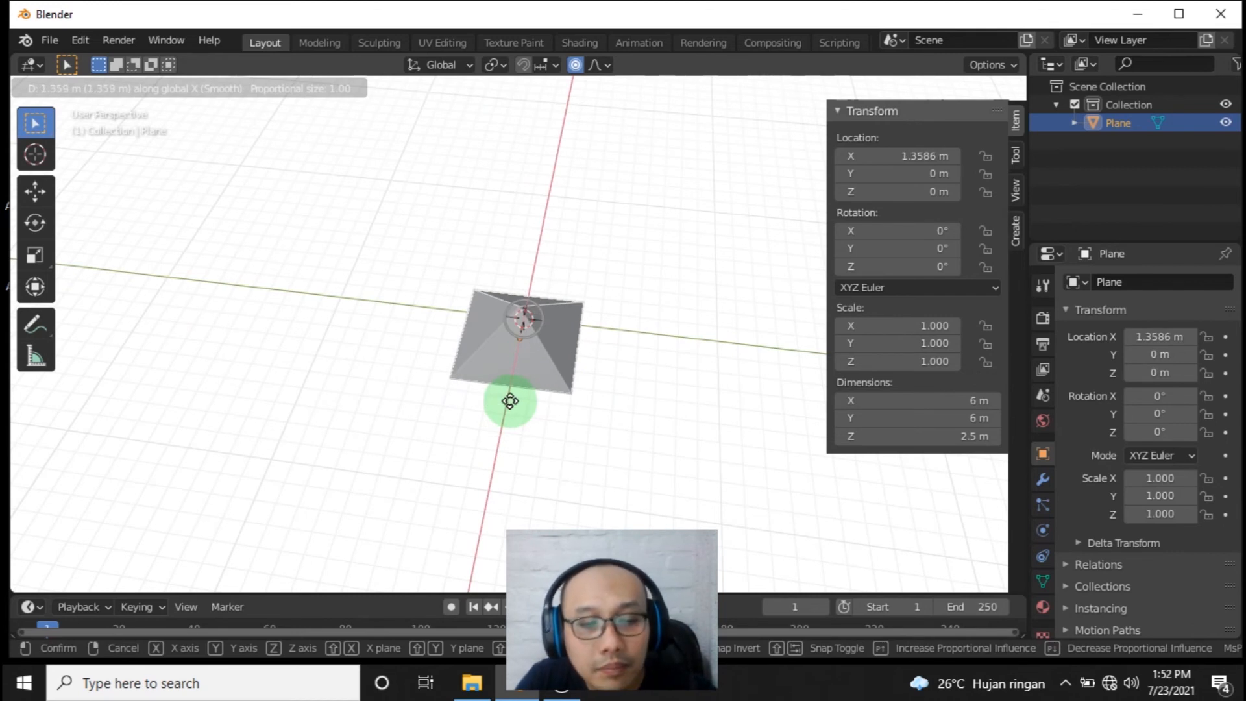
key("y")
left_click(201, 387)
mouse_move(398, 398)
middle_mouse_down()
mouse_move(628, 375)
mouse_move(403, 414)
middle_mouse_up()
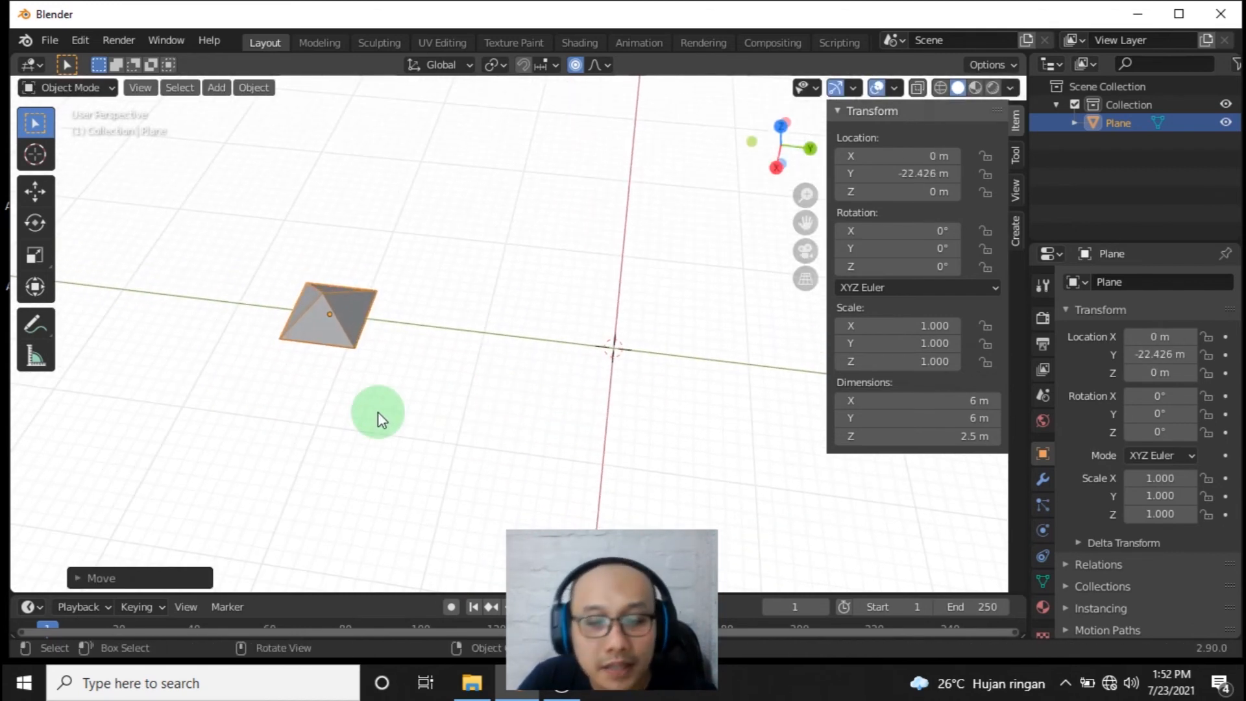
- Move the pyramid farther along the Y axis, to about -31.1 m, and deselect it
key("g")
key("y")
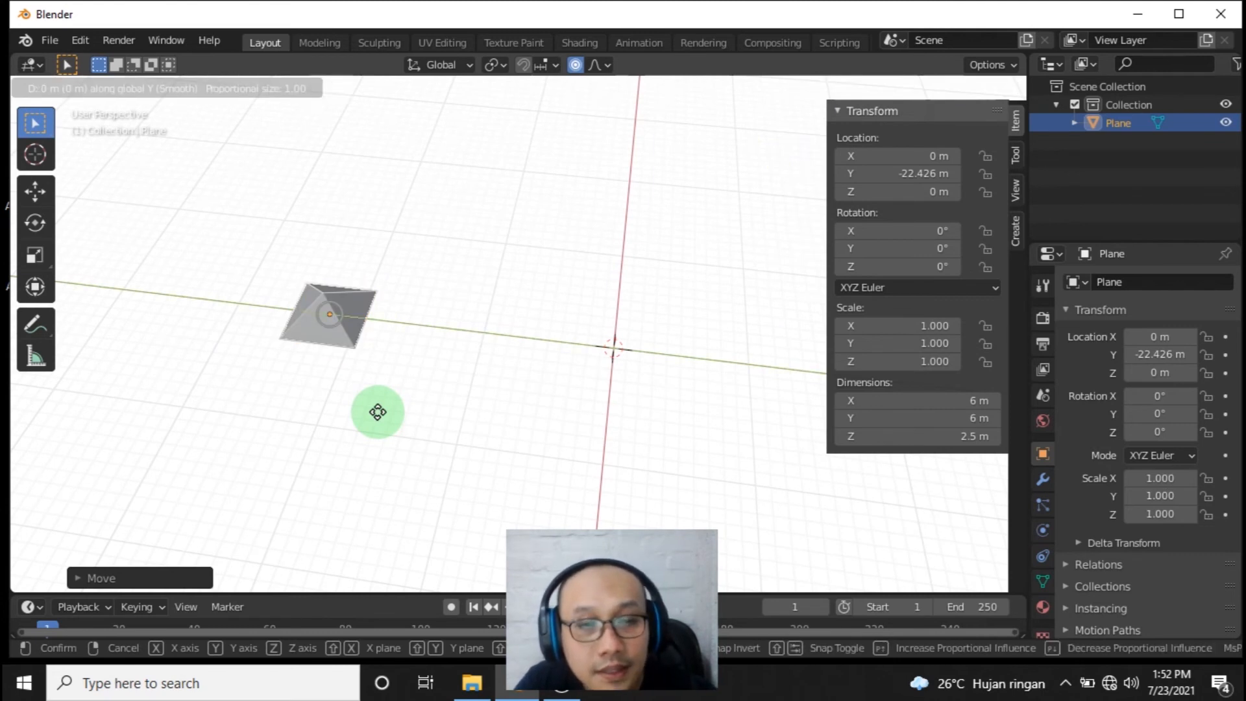
left_click(271, 389)
middle_click_drag(656, 347, 517, 234)
left_click(517, 234)
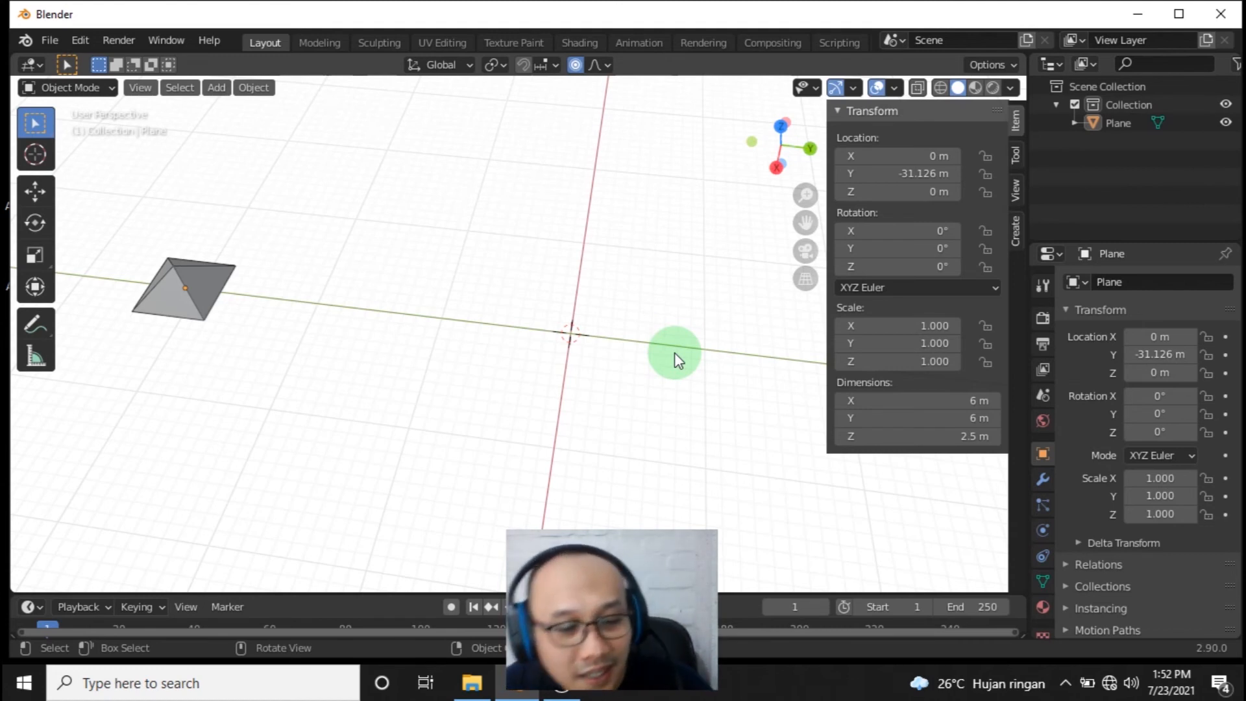
- Add a new plane mesh at the world origin
key("shift+a")
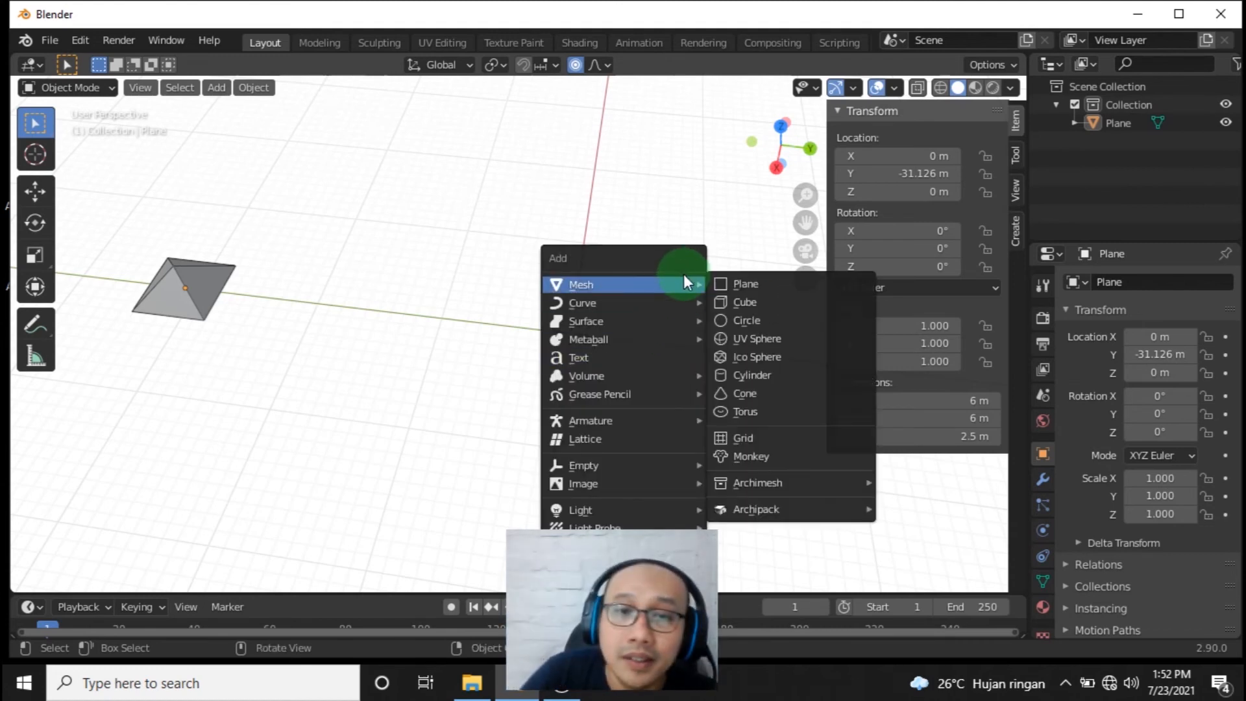
left_click(717, 282)
scroll(616, 348, "up", 2)
scroll(614, 342, "up", 3)
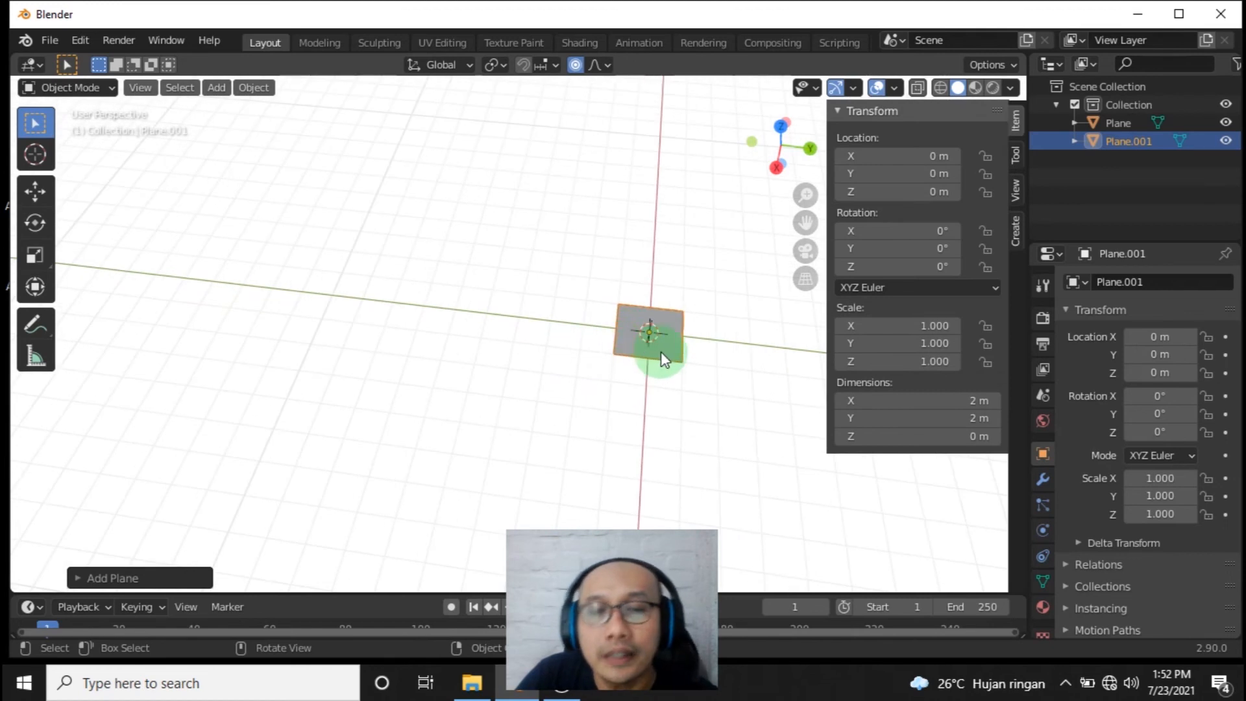
scroll(659, 352, "down", 1)
middle_click_drag(659, 352, 588, 354, "shift")
scroll(589, 352, "up", 4)
middle_click_drag(744, 436, 725, 432, "shift")
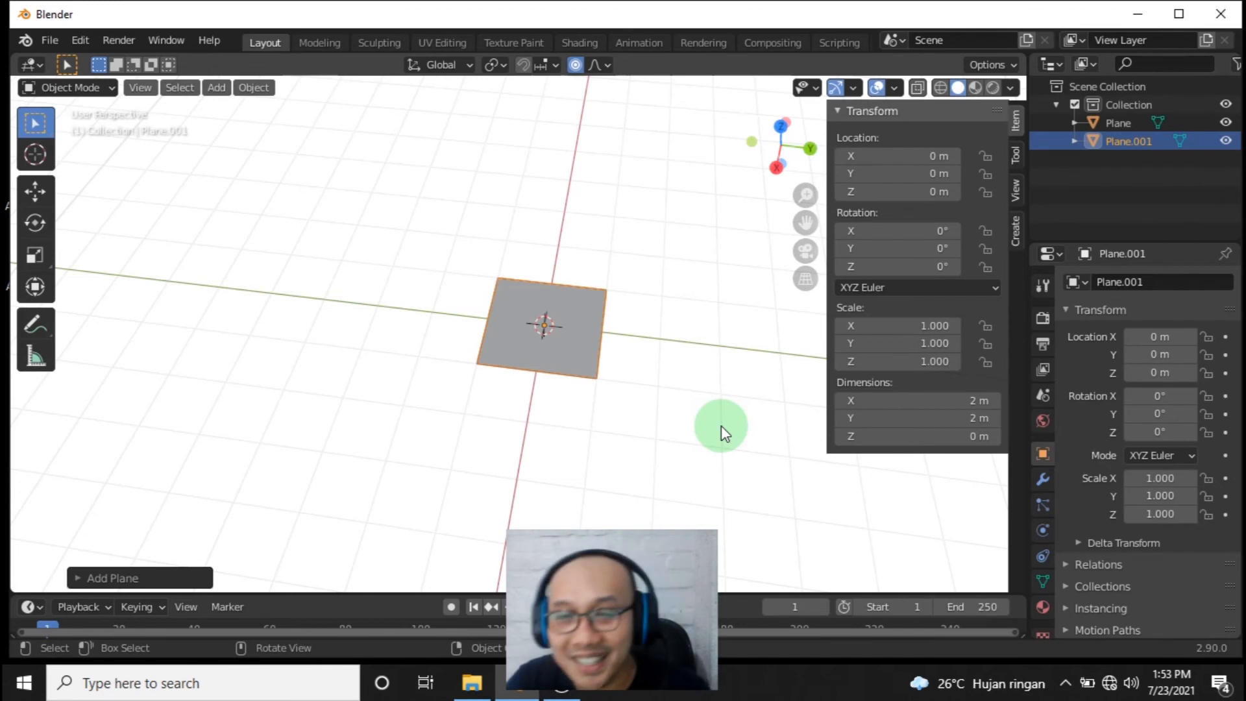
- Set the new plane's dimensions to 10 m in X and 5 m in Y
left_click(980, 399)
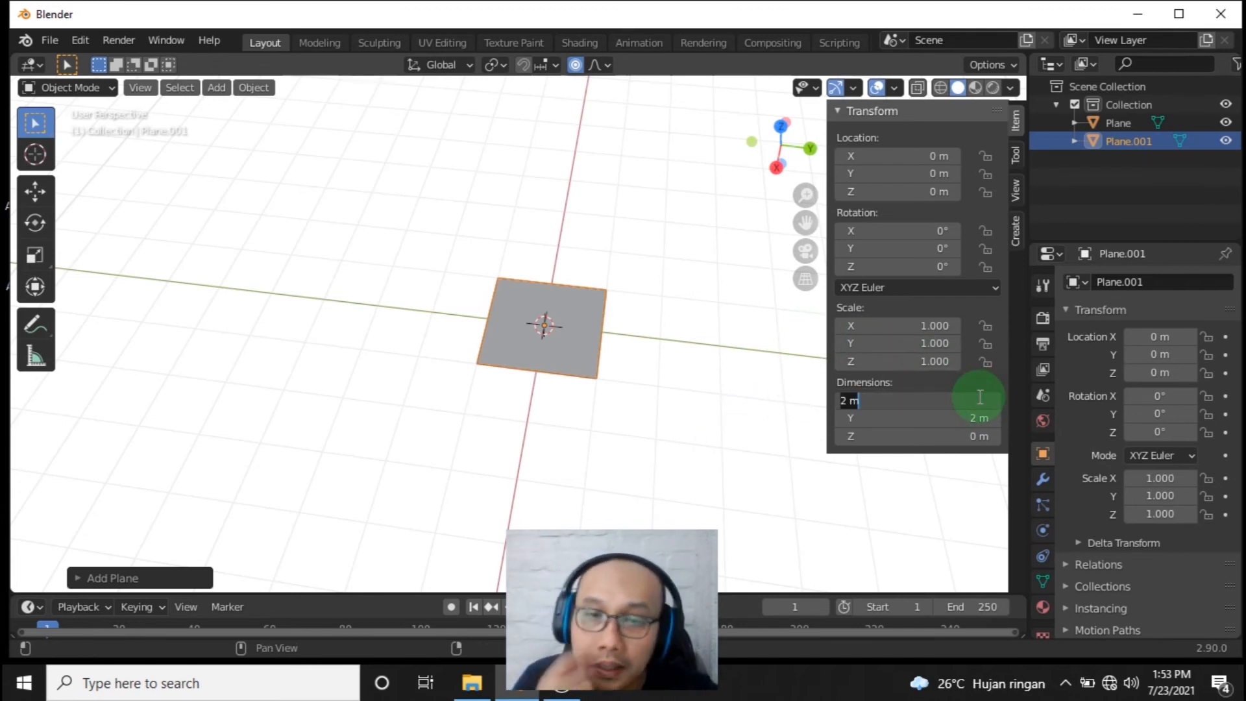
type("10")
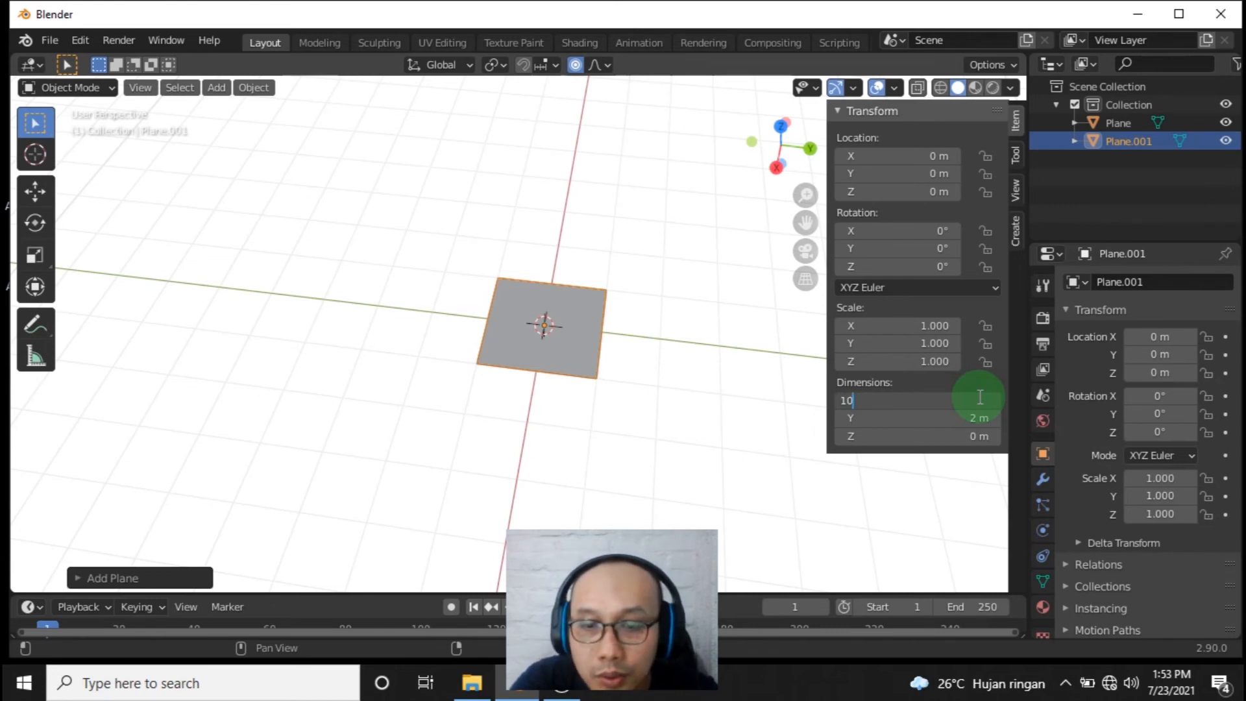
key("Return")
left_click(978, 419)
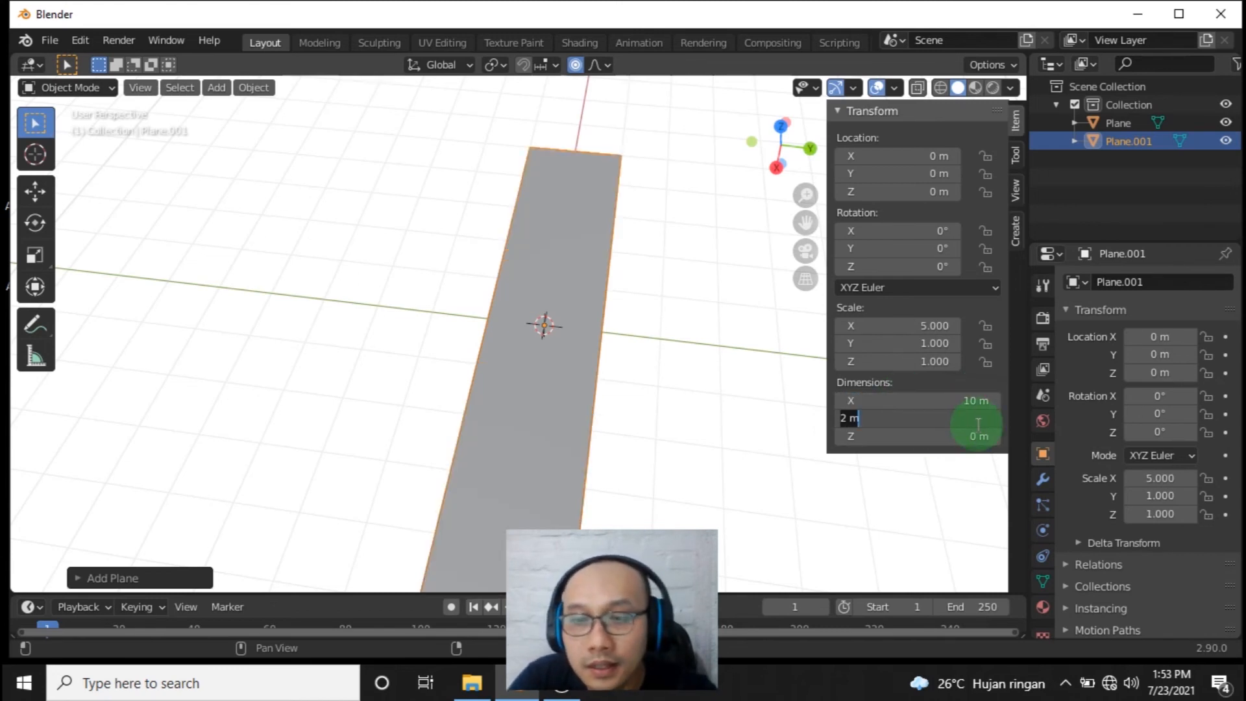
type("5")
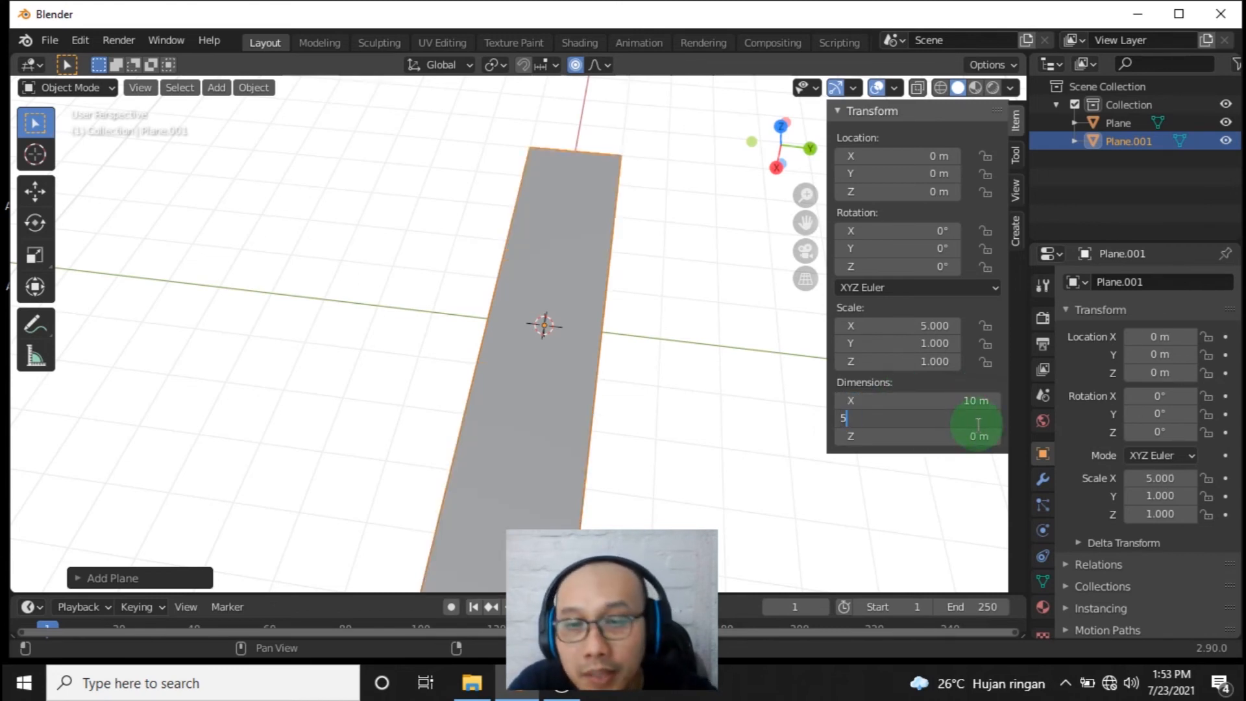
key("Return")
middle_click_drag(567, 333, 586, 281)
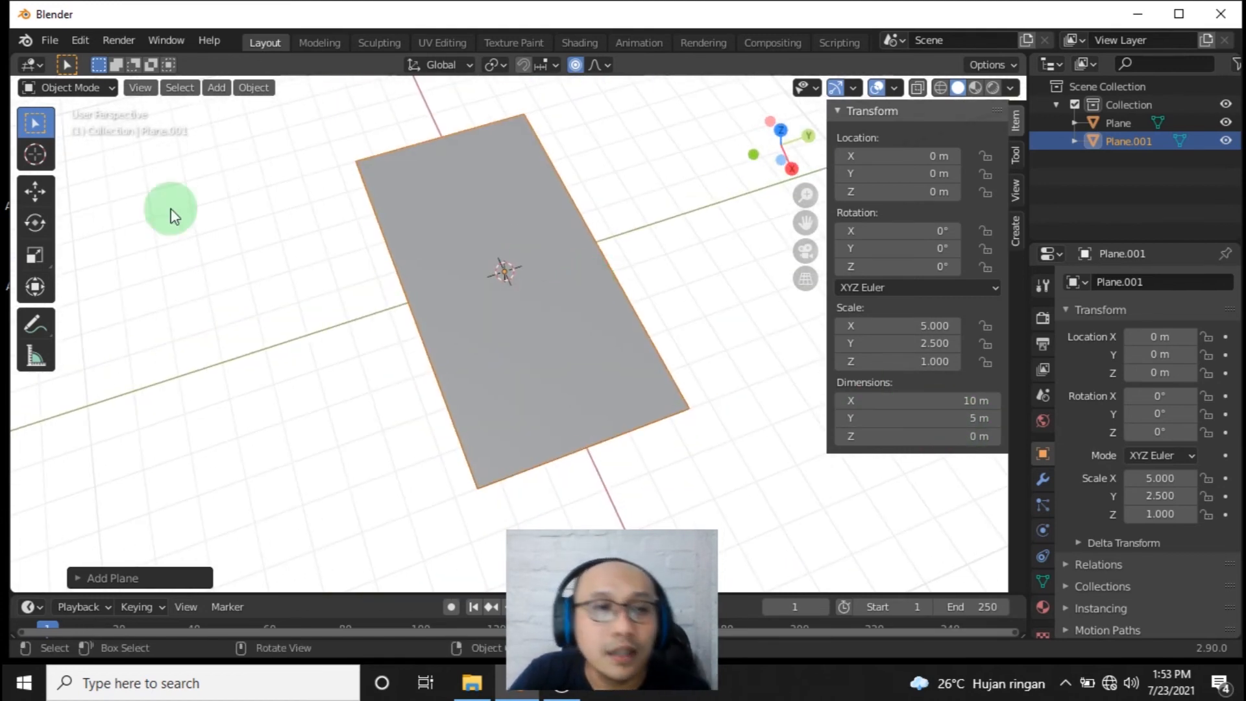
- Apply the scale transform to the rectangular plane in Object Mode
left_click(105, 89)
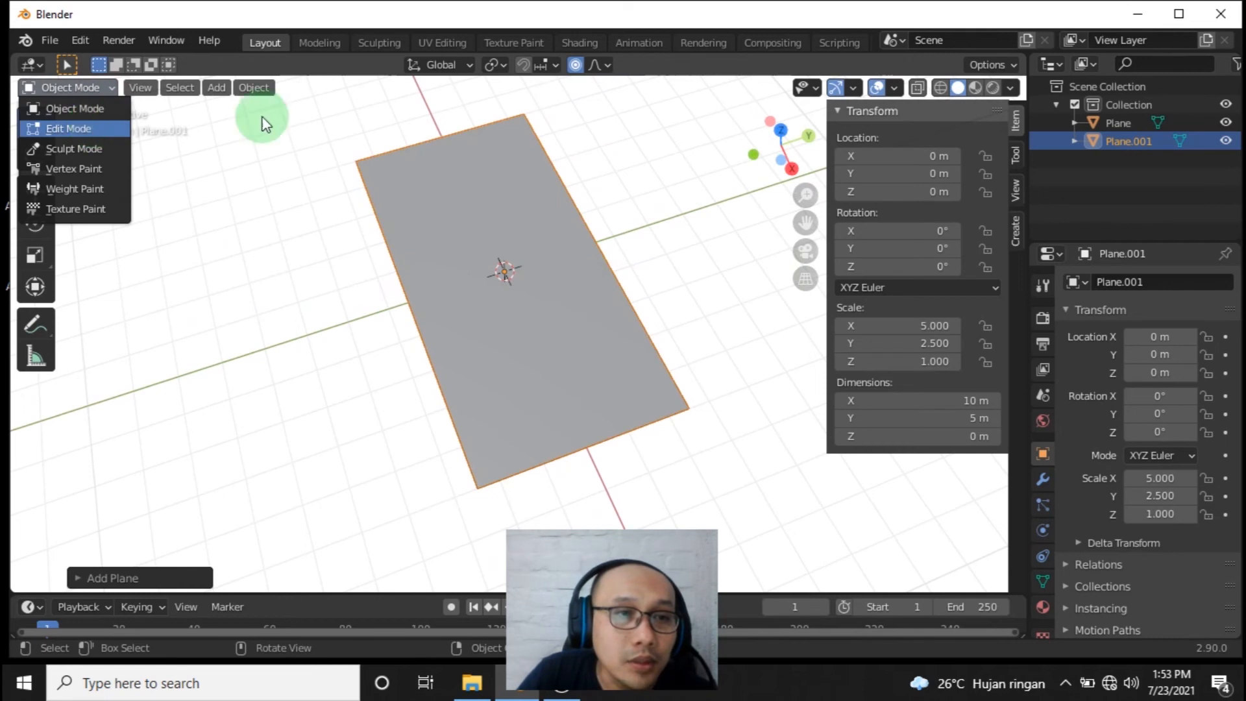
left_click(334, 158)
left_click(502, 222)
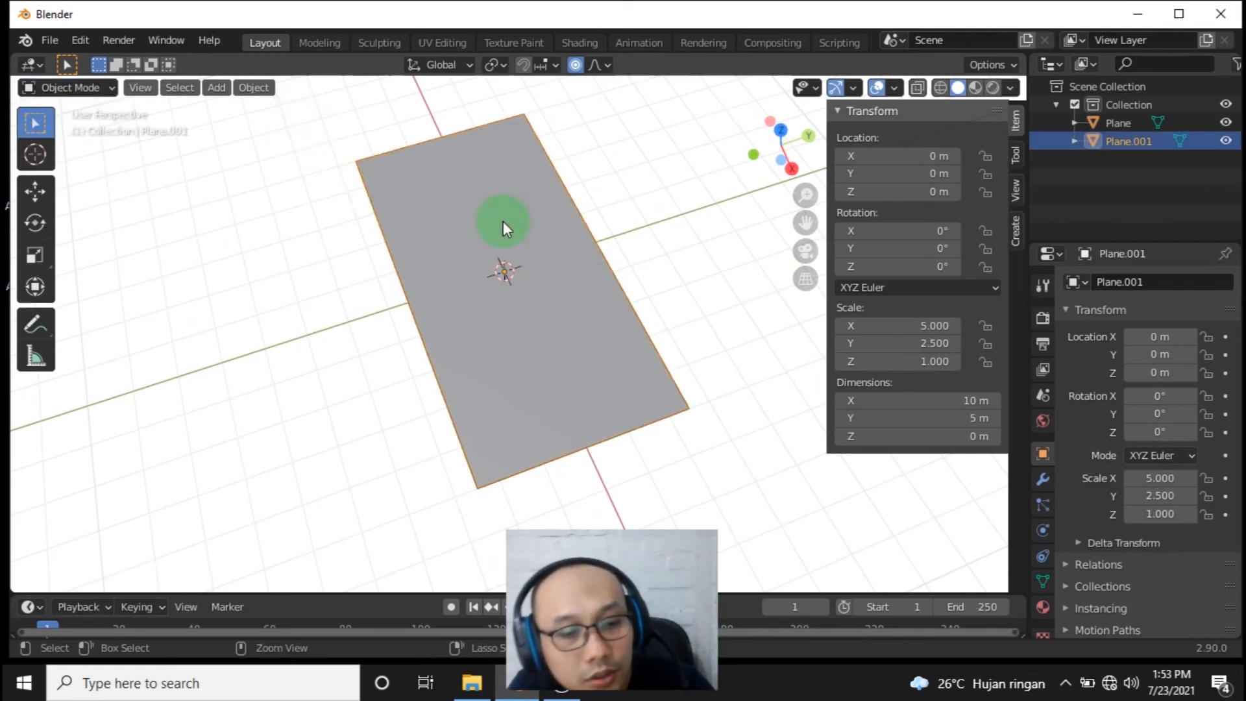
key("ctrl+a")
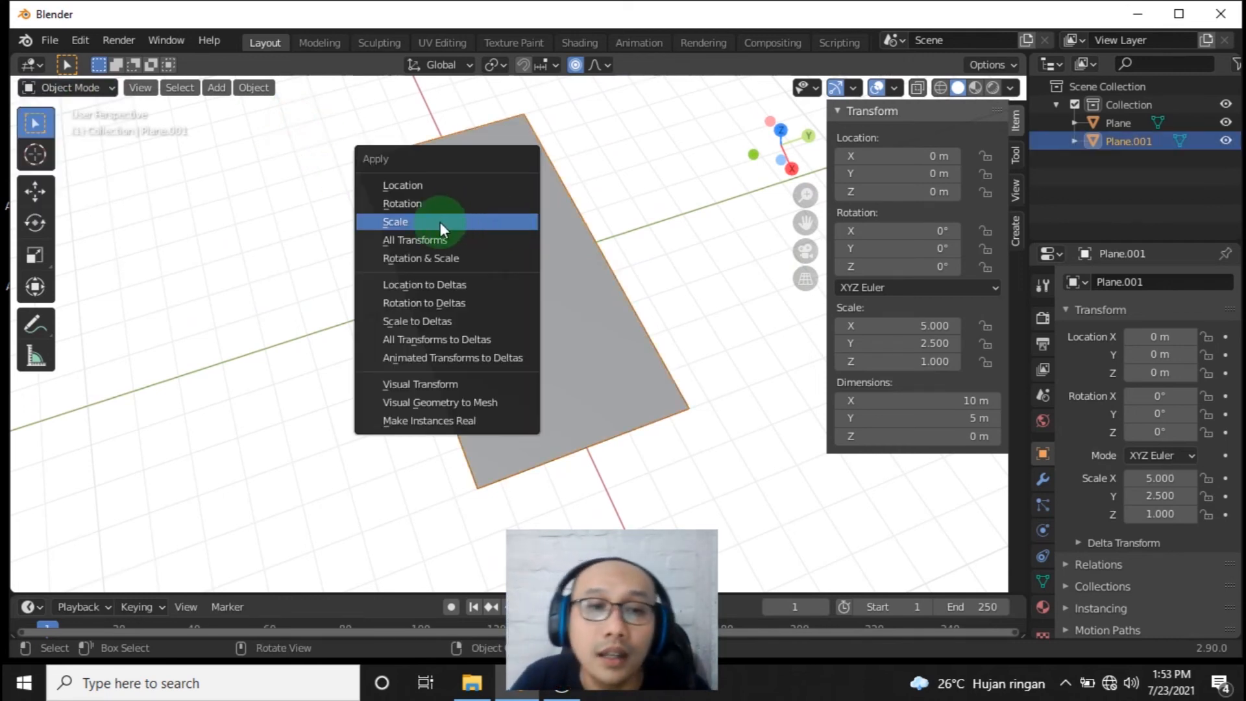
left_click(395, 225)
- Try insetting the rectangular plane's face freehand in Edit Mode
middle_click_drag(706, 316, 628, 285)
left_click(39, 87)
left_click(65, 128)
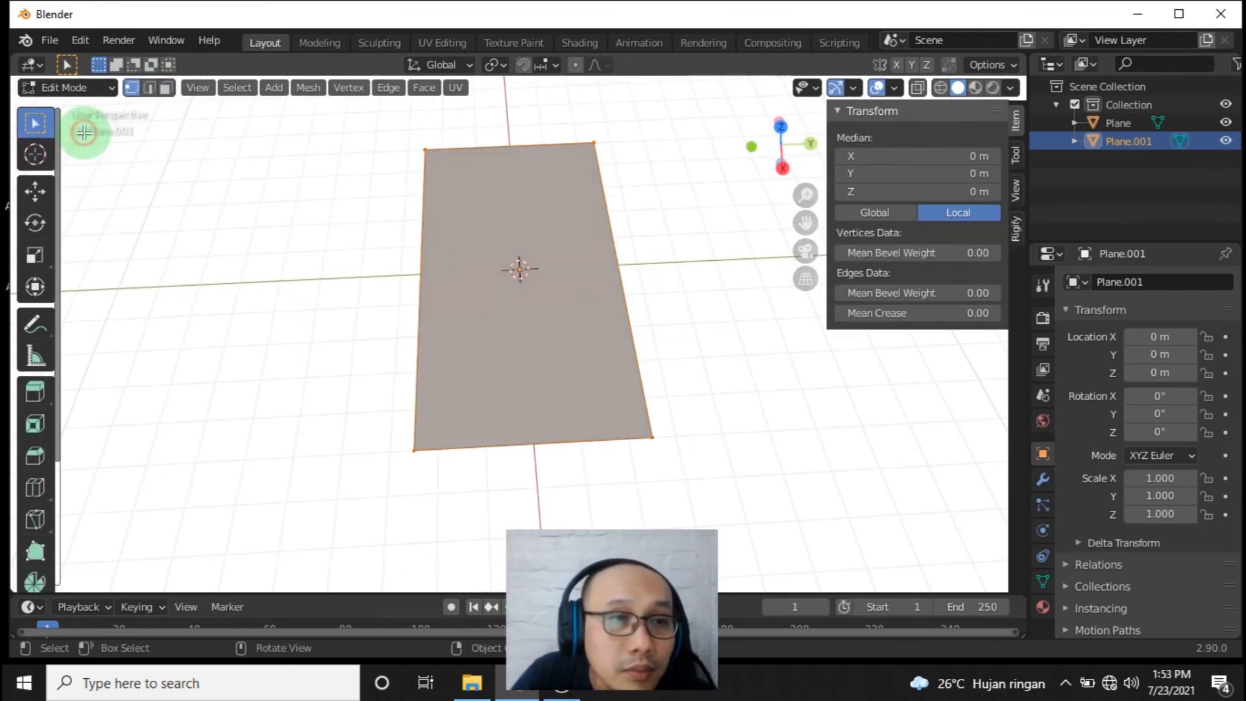
key("i")
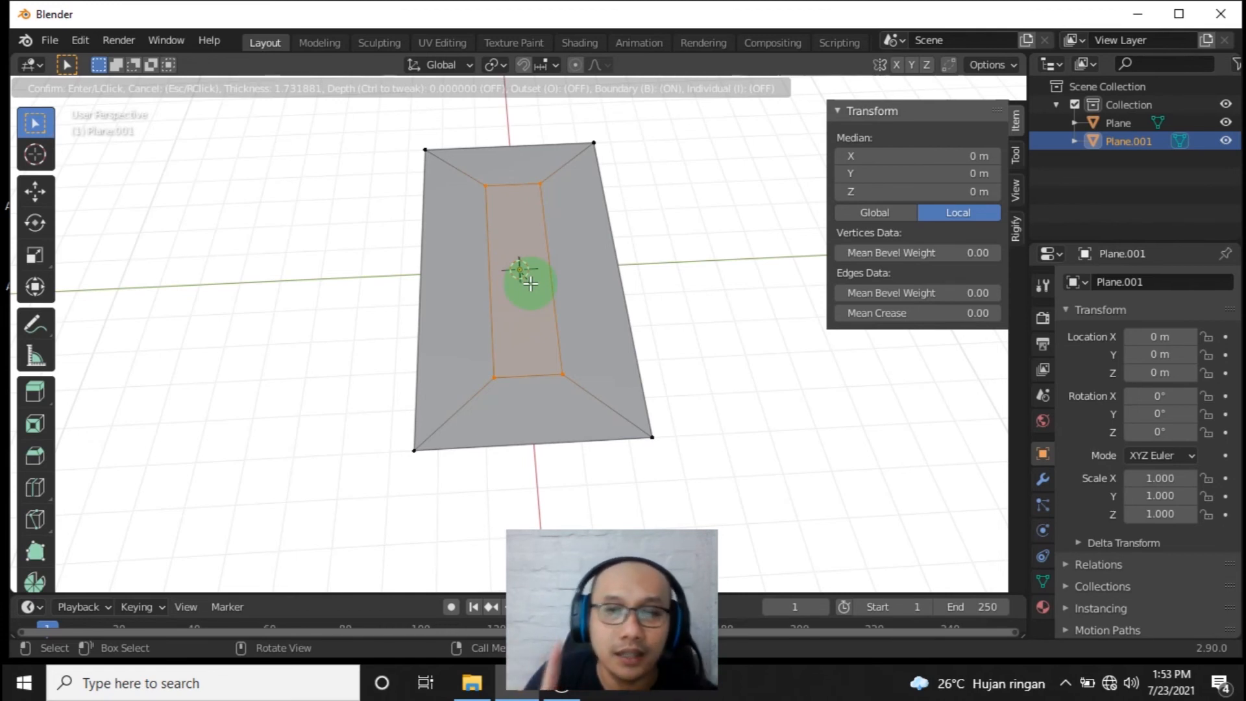
right_click(531, 284)
- Return to Object Mode and check the rectangular plane's Y dimension
left_click(67, 87)
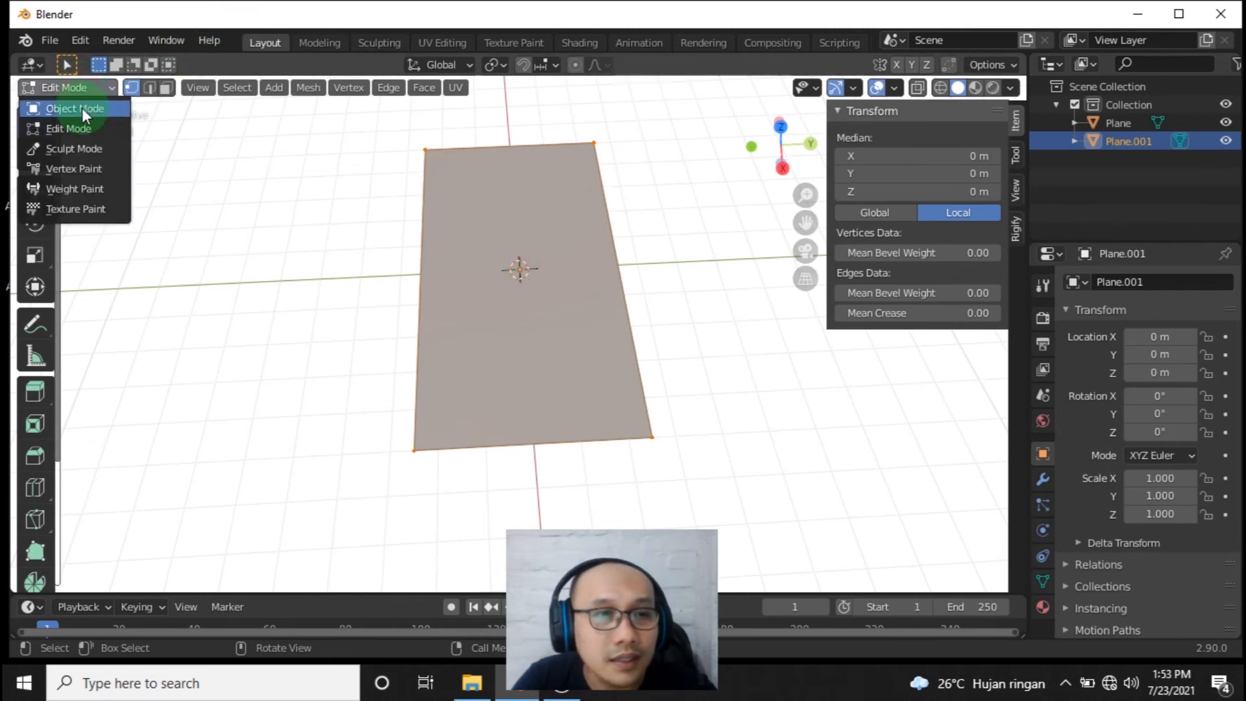
left_click(75, 108)
left_click(980, 416)
left_click(159, 154)
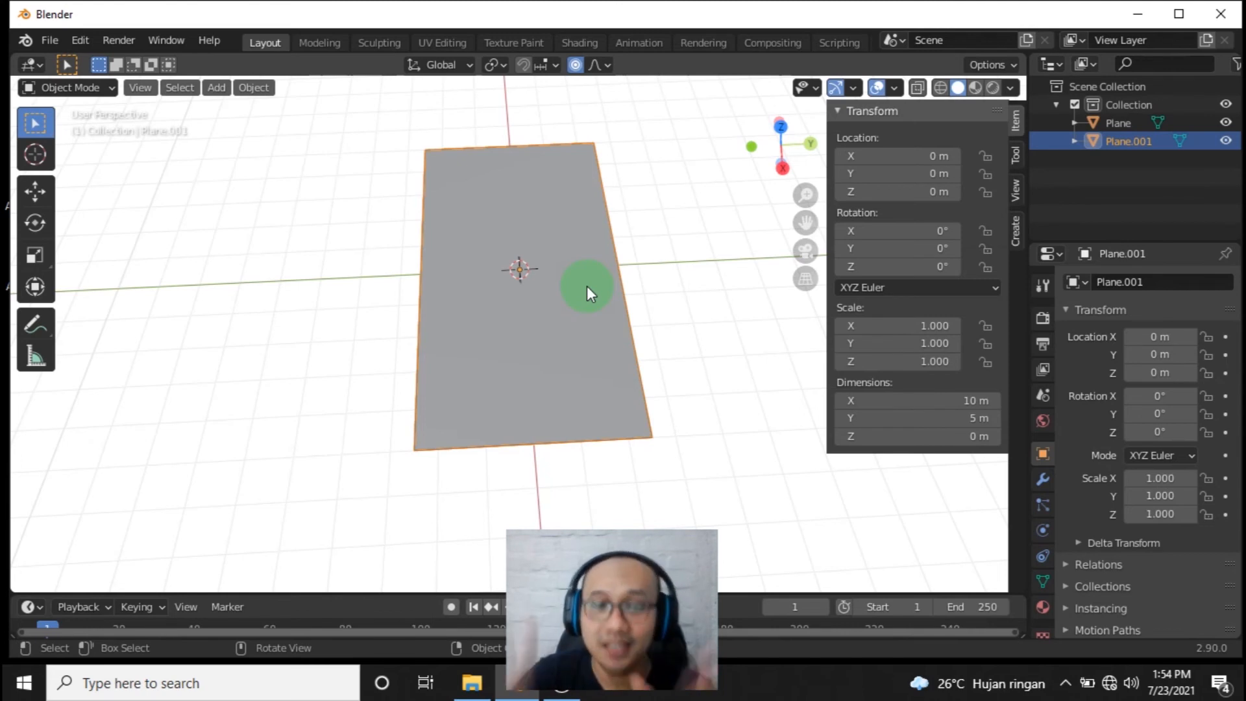
mouse_move(587, 292)
middle_mouse_down()
mouse_move(593, 300)
mouse_move(562, 295)
middle_mouse_up()
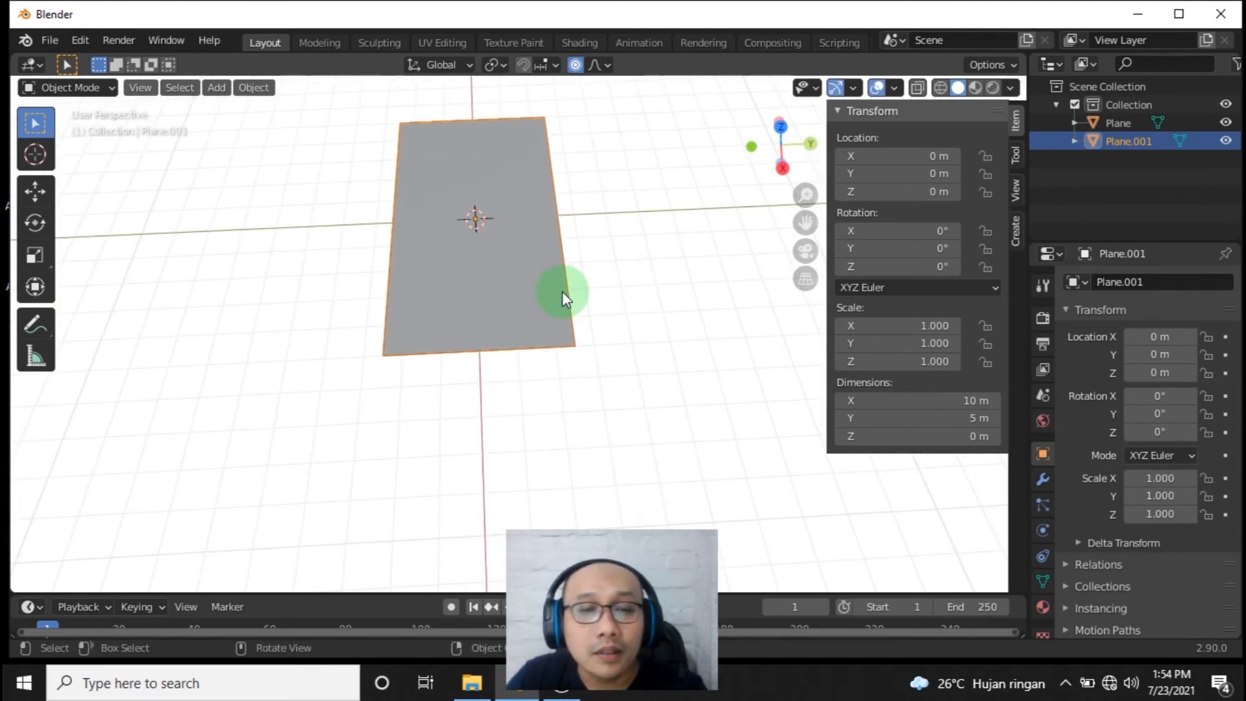
left_click(78, 87)
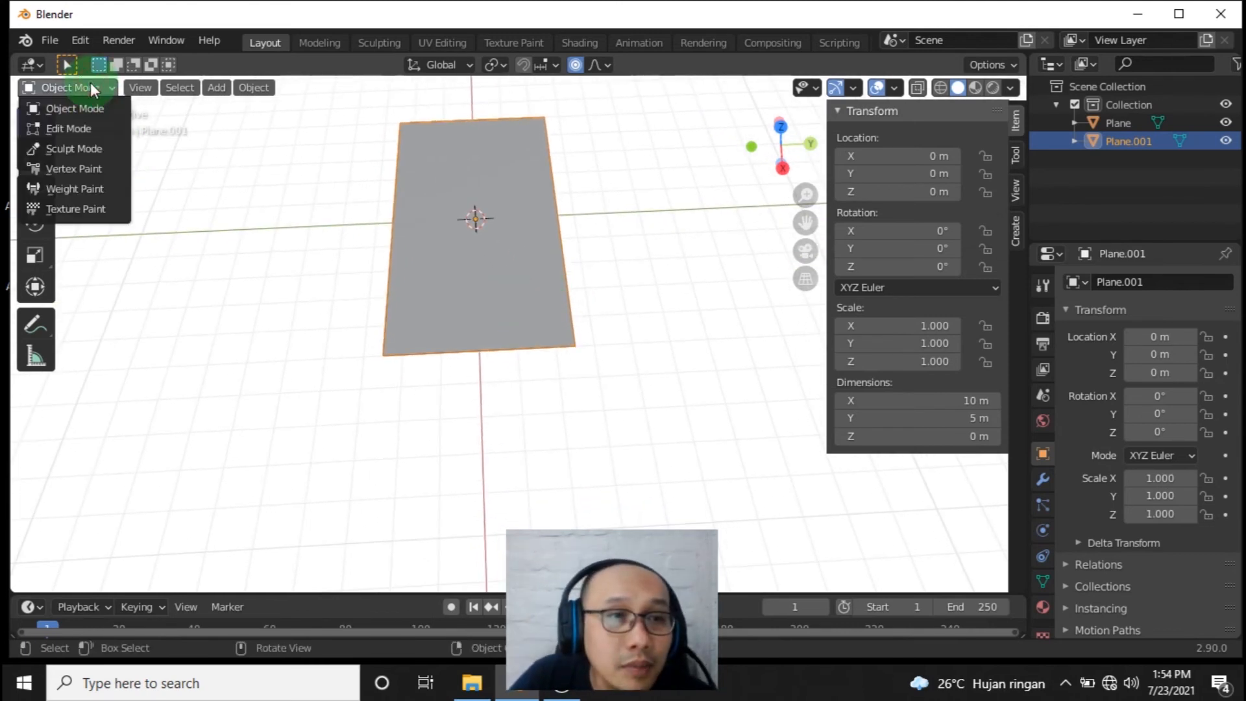
left_click(80, 125)
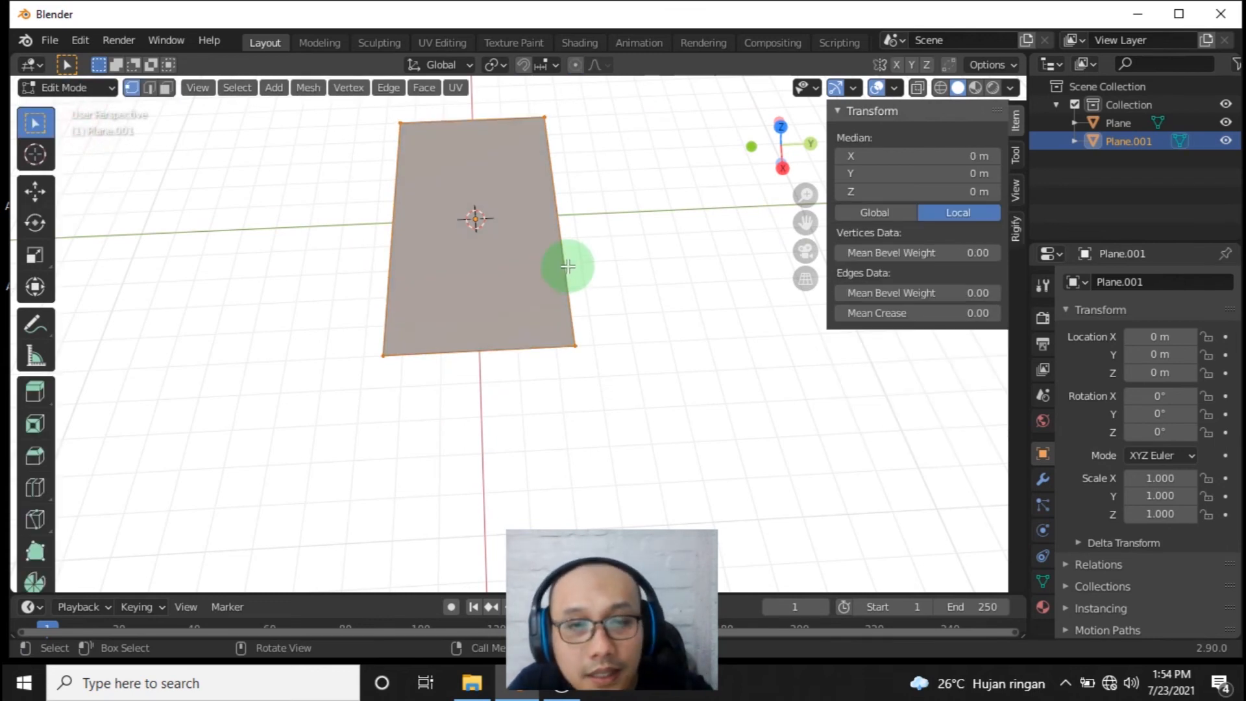
key("i")
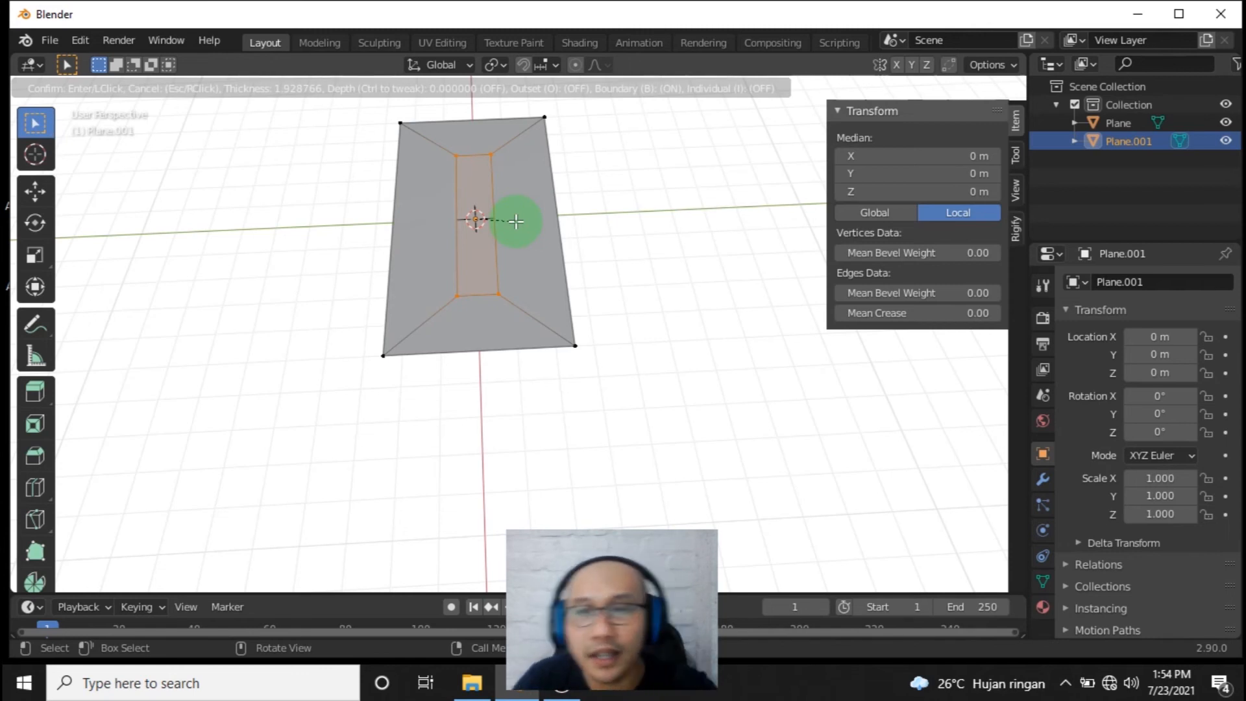
right_click(516, 221)
left_click(84, 87)
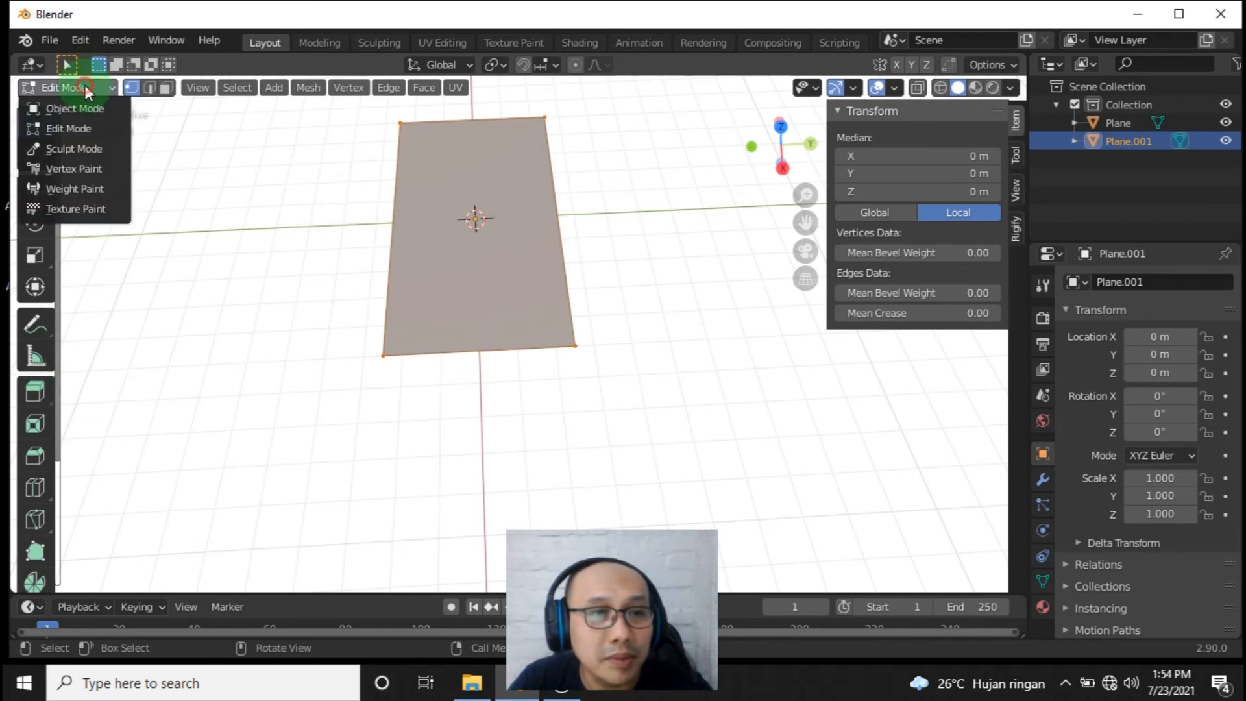
left_click(84, 107)
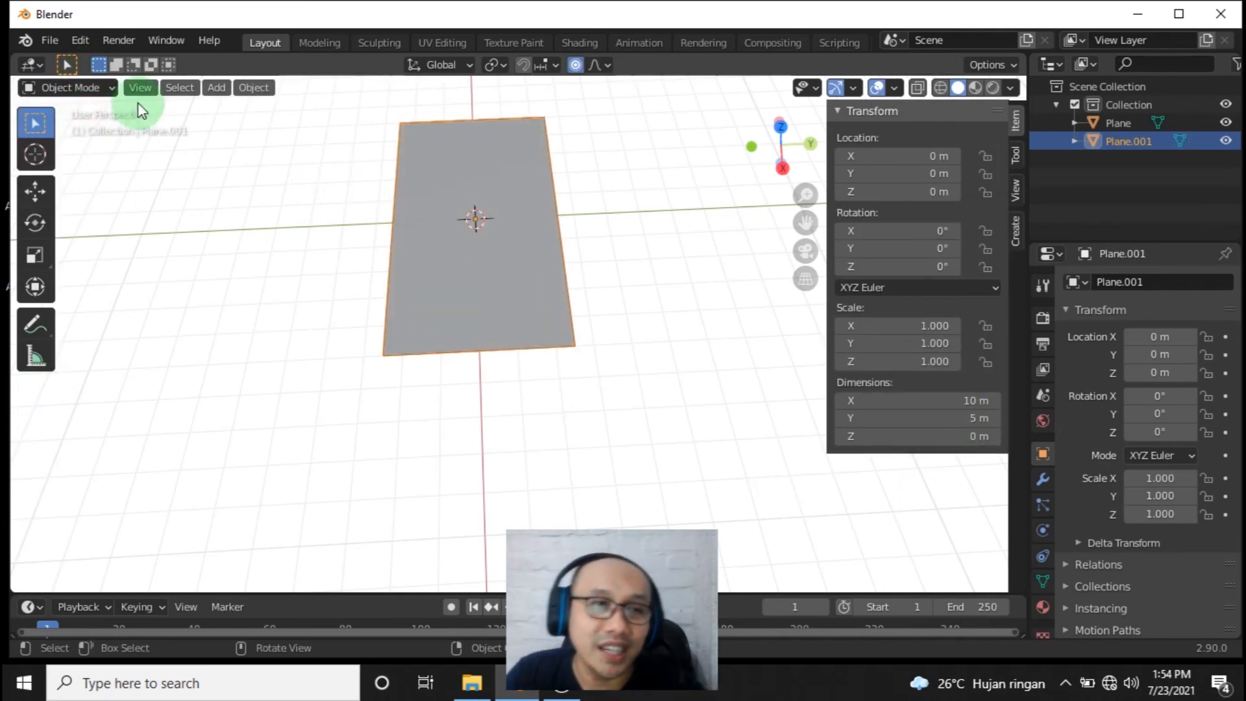
- Inset the rectangular plane's face by 2.5 m in Edit Mode
left_click(70, 87)
left_click(98, 128)
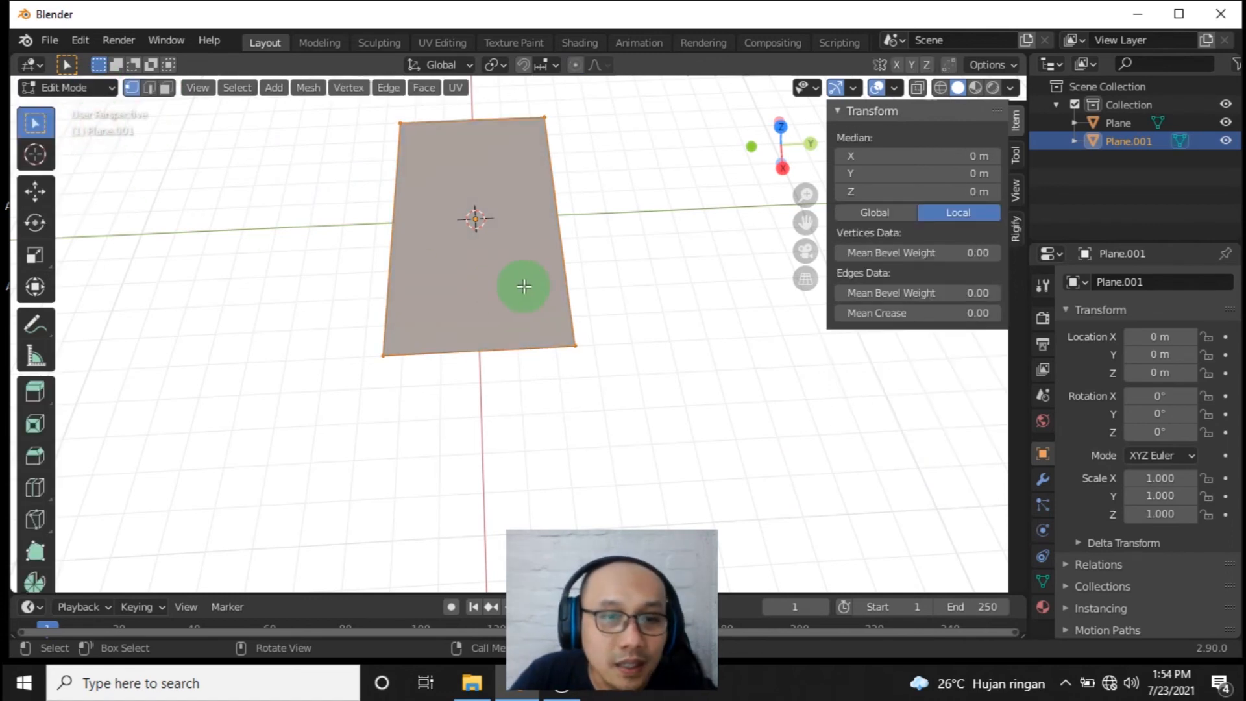
key("i")
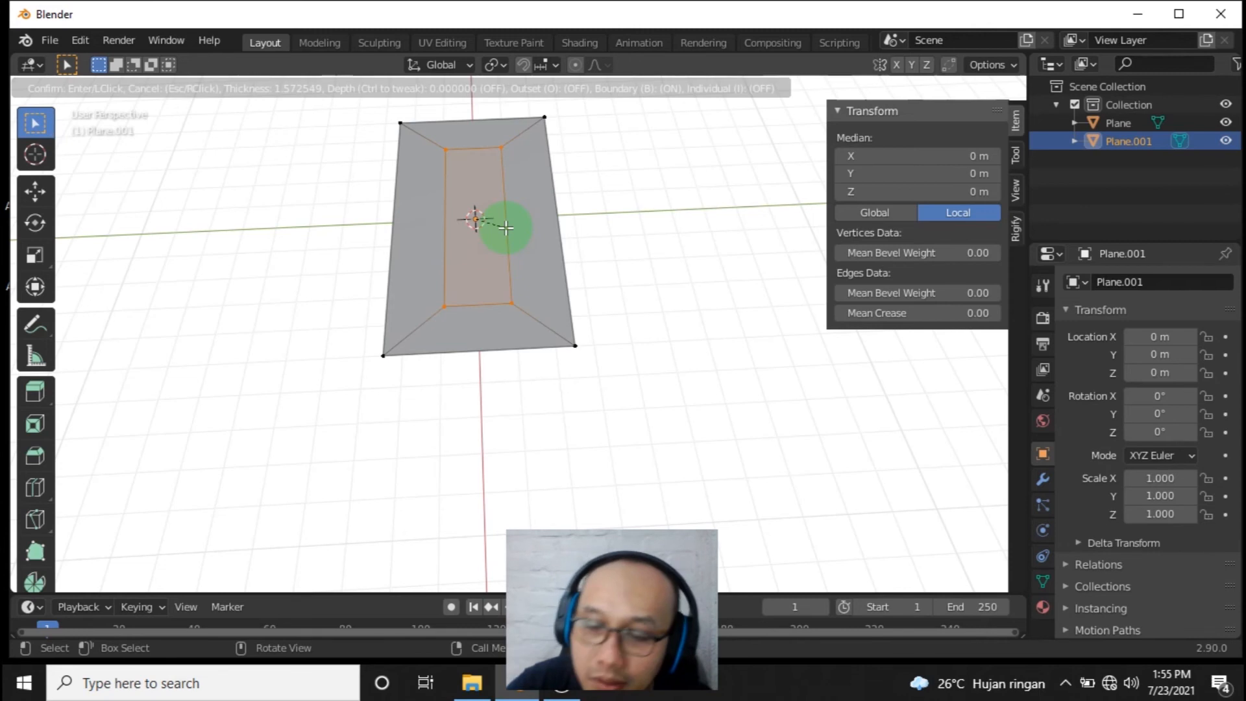
type("2.5")
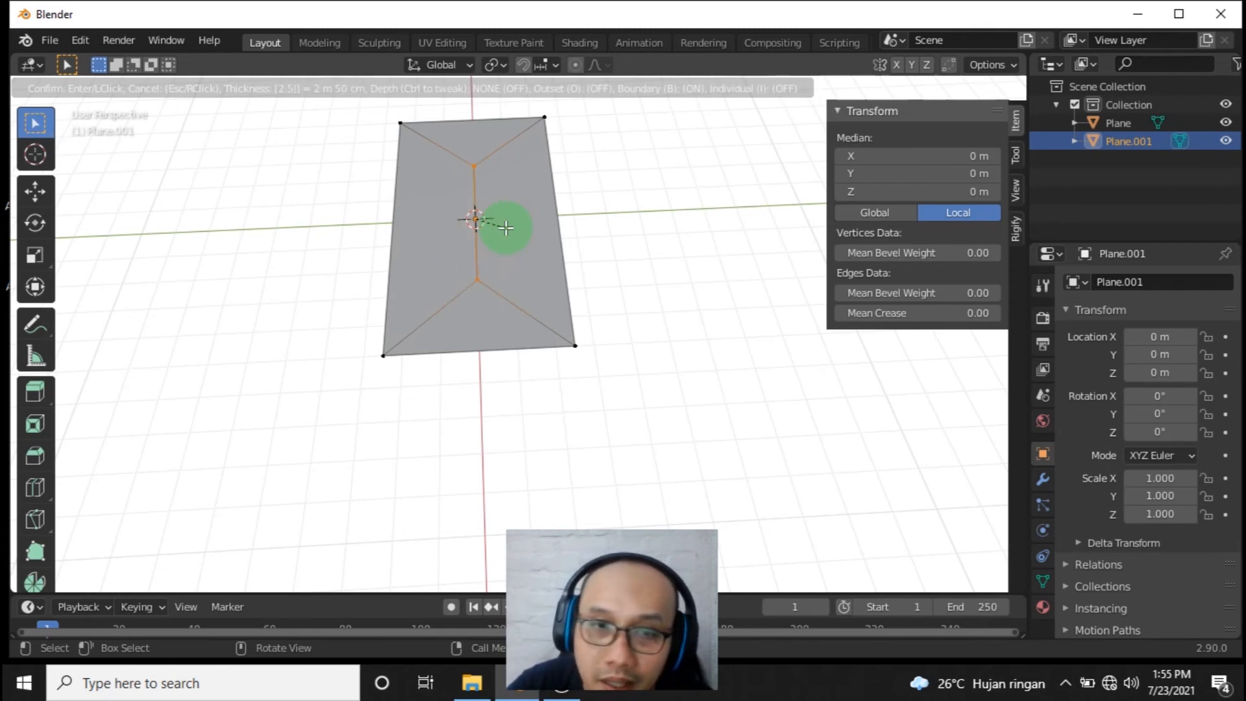
key("Return")
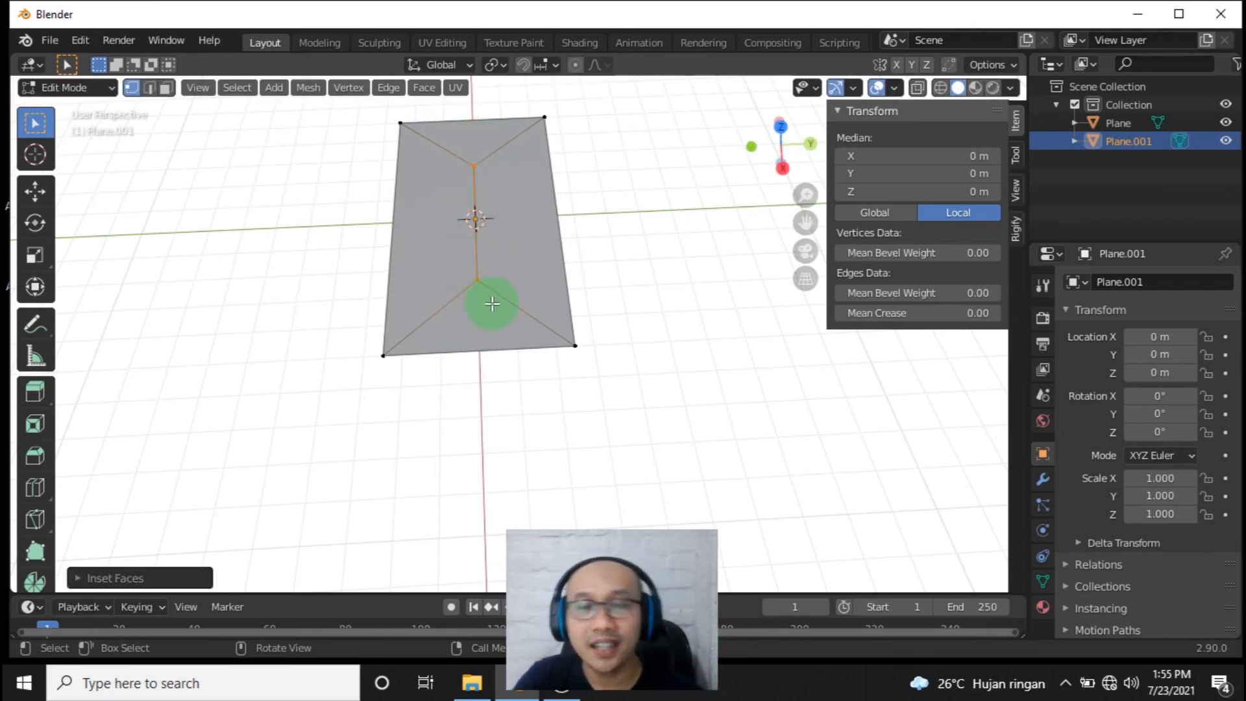
- Raise the inset ridge vertices 3 m along the Z axis
middle_click_drag(473, 312, 480, 296)
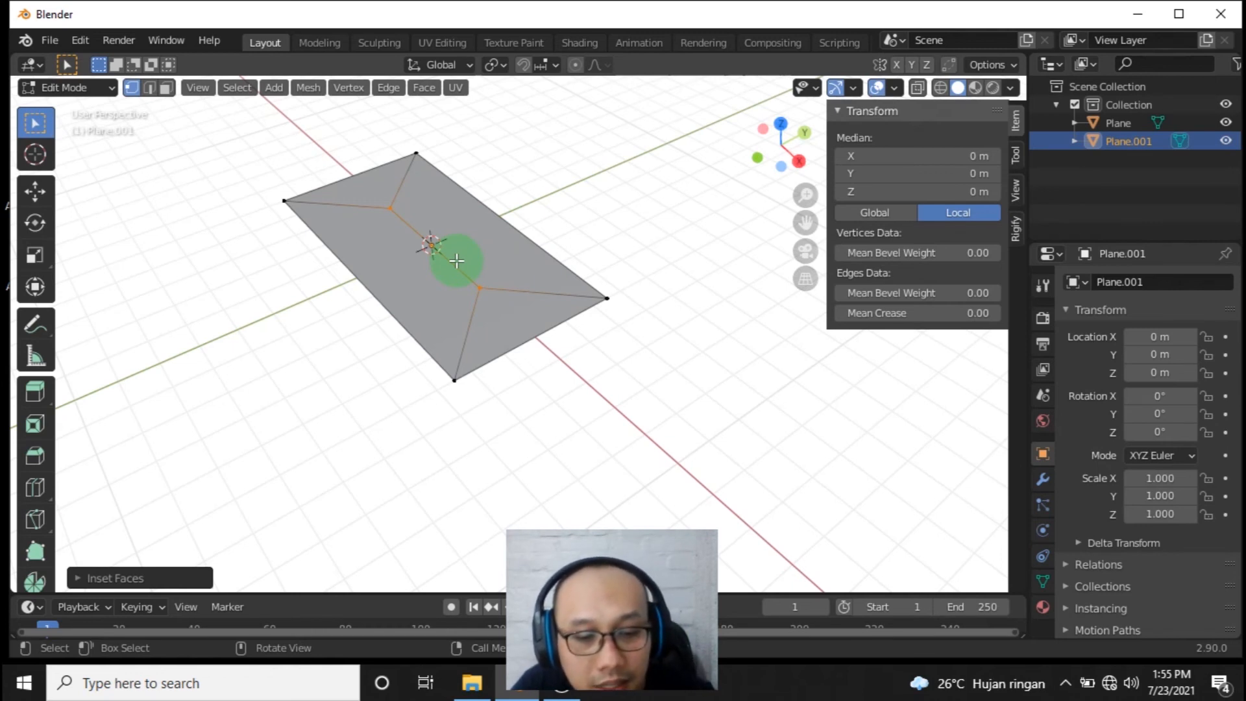
key("g")
key("z")
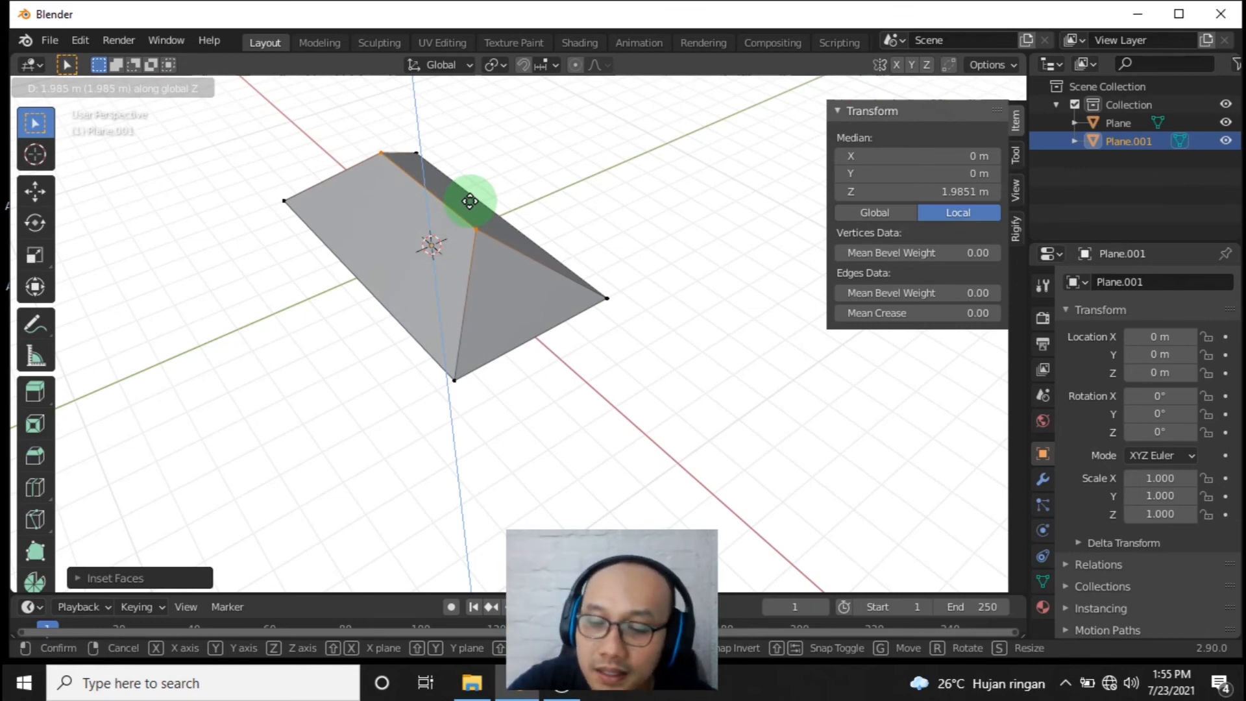
type("3")
key("Return")
- In Object Mode, move the hip roof along Y to about -22.33 m, beside the square pyramid
middle_click_drag(529, 362, 631, 369)
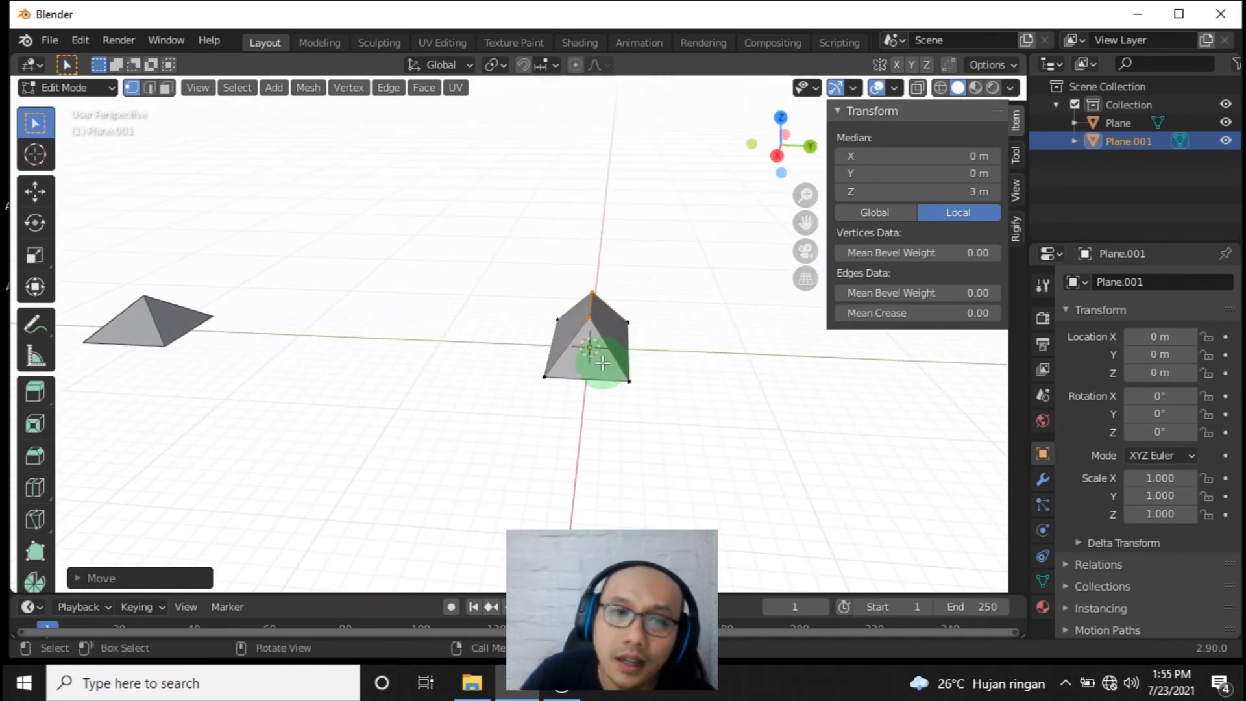
left_click(90, 91)
left_click(81, 109)
middle_click_drag(545, 344, 566, 351)
key("g")
key("y")
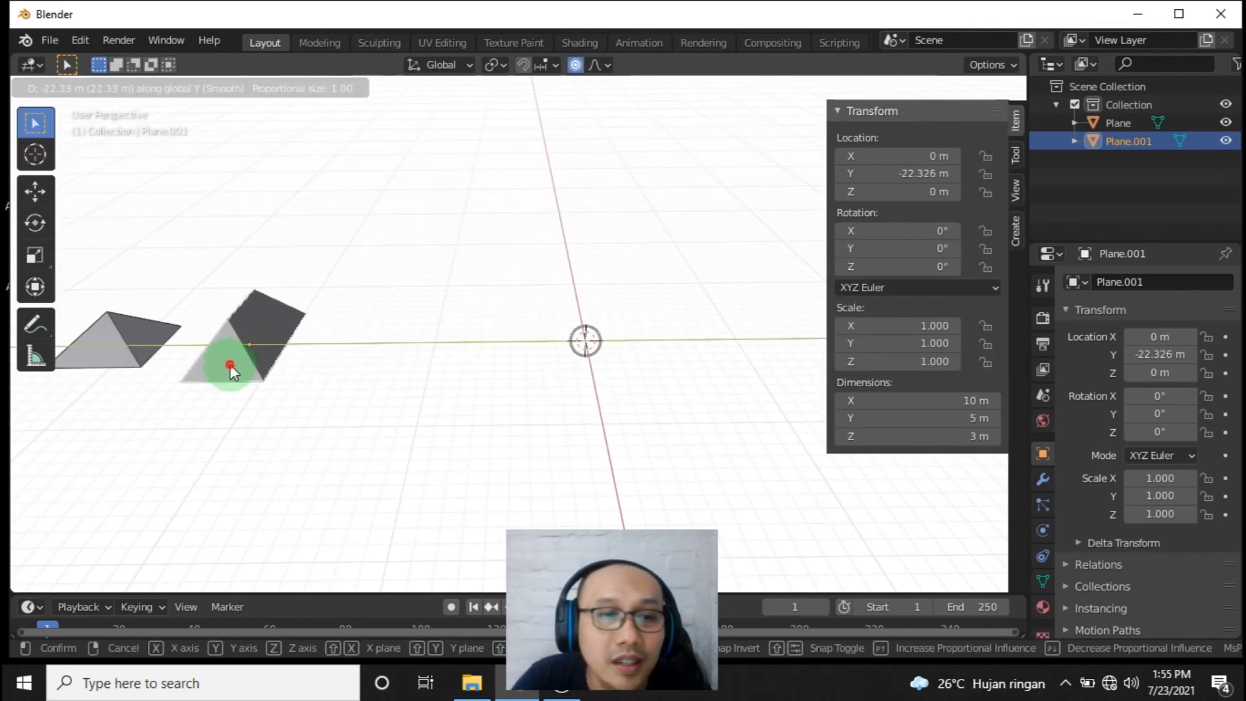
left_click(230, 364)
- Select the moved hip roof, check its dimensions, and deselect it
middle_click_drag(474, 407, 583, 476)
left_click(592, 371)
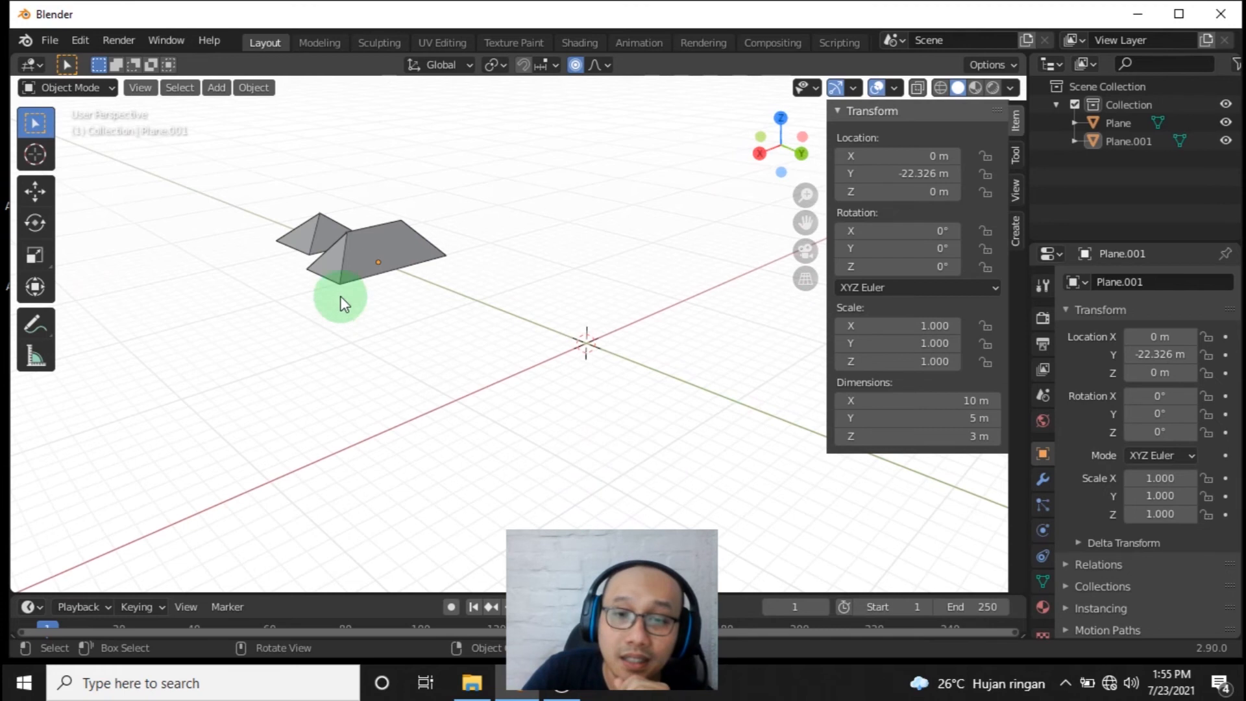
left_click(393, 252)
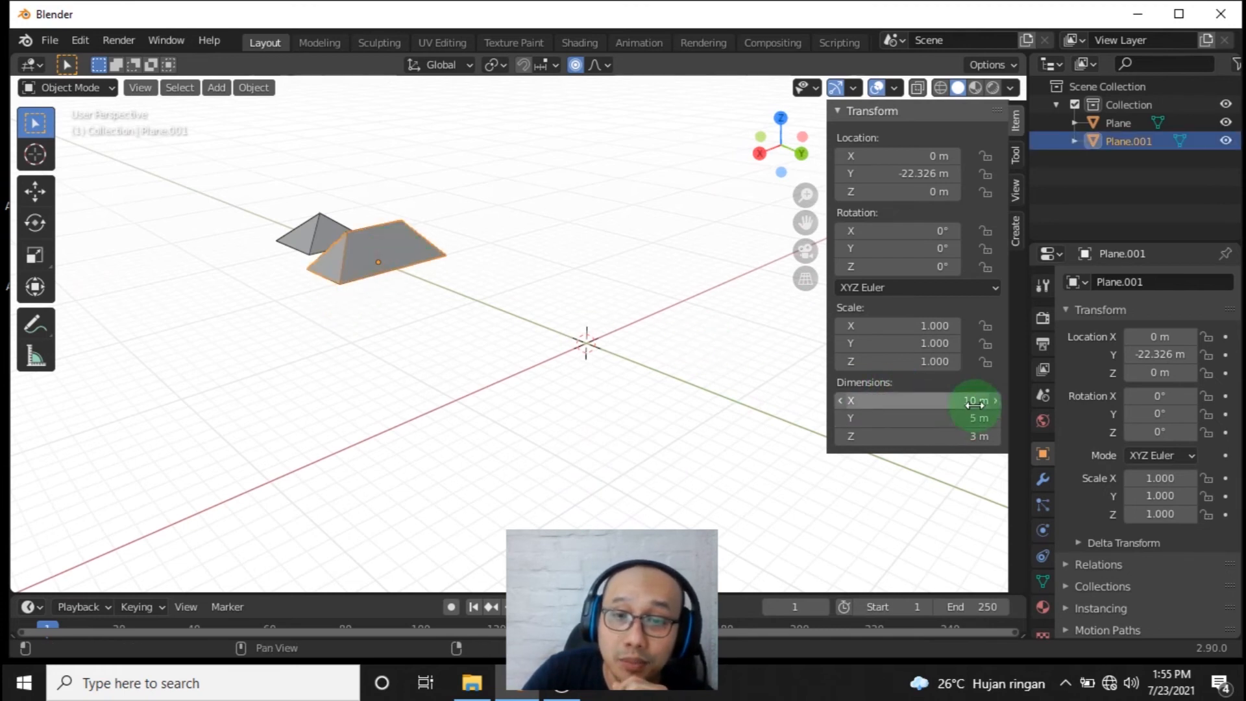
left_click(663, 395)
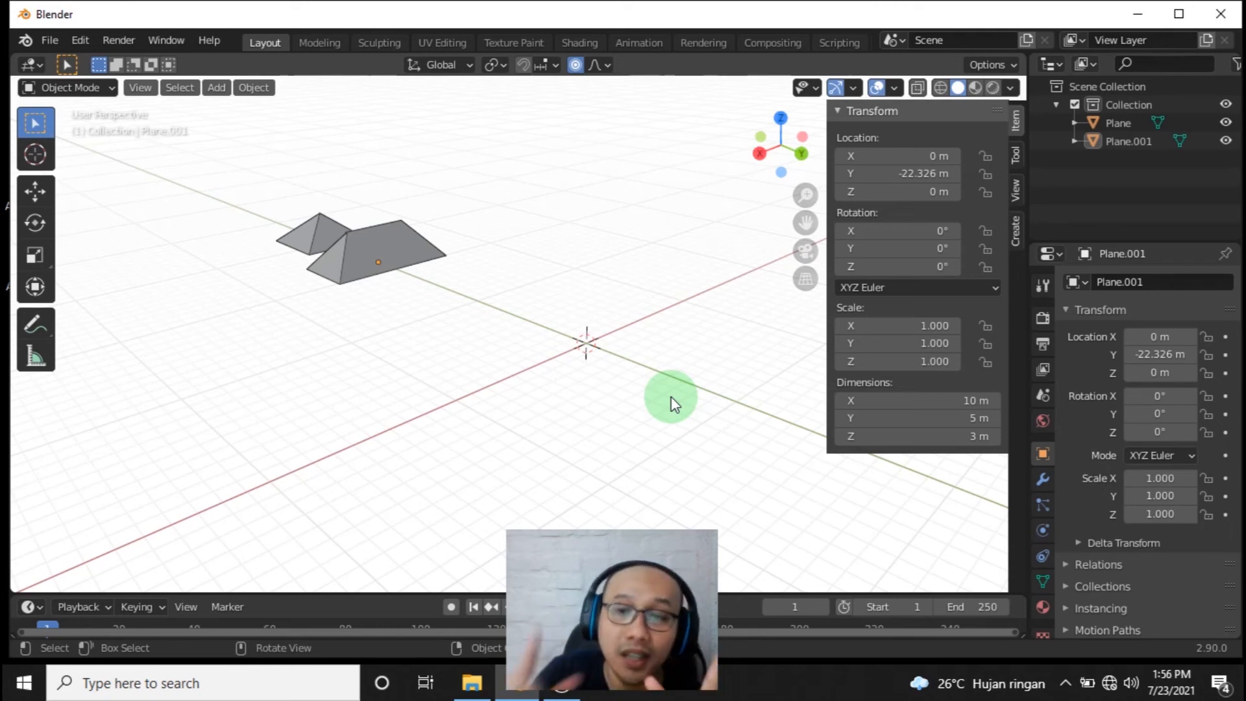
- Add a new plane mesh at the world origin
key("shift")
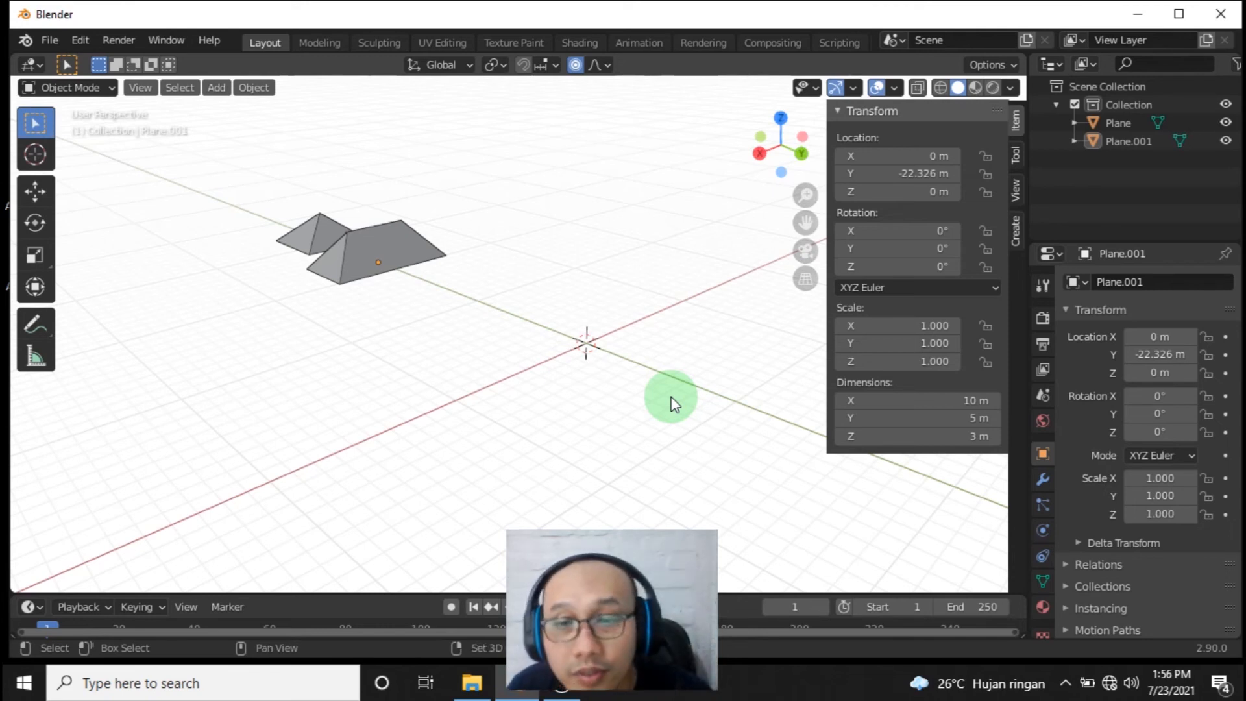
key("shift+a")
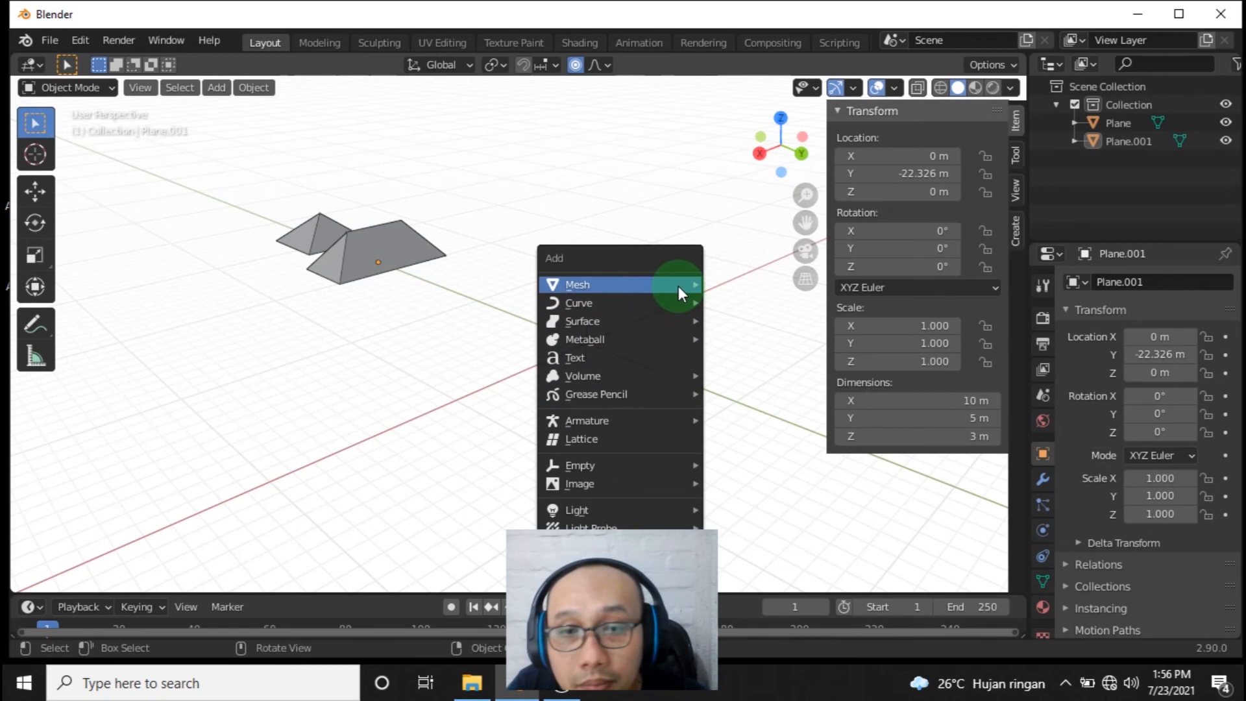
mouse_move(679, 286)
left_click(722, 286)
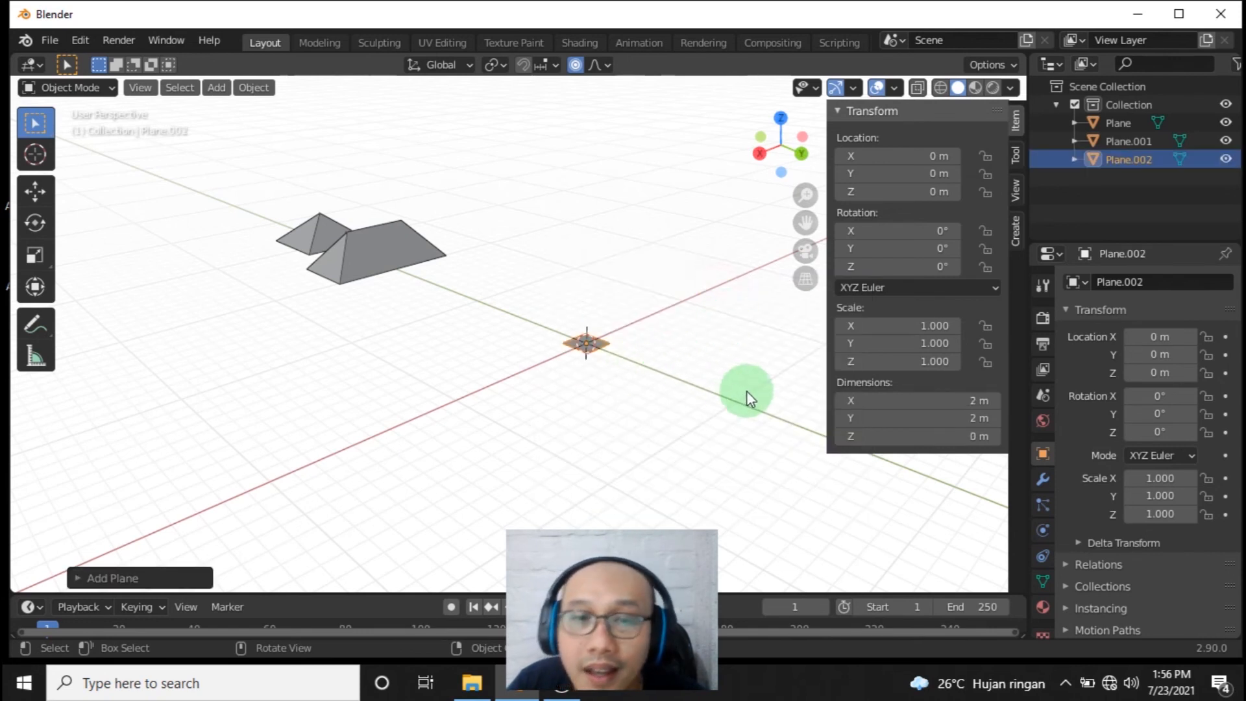
- Set the new plane's dimensions to 5 m in X and 10 m in Y
left_click(967, 401)
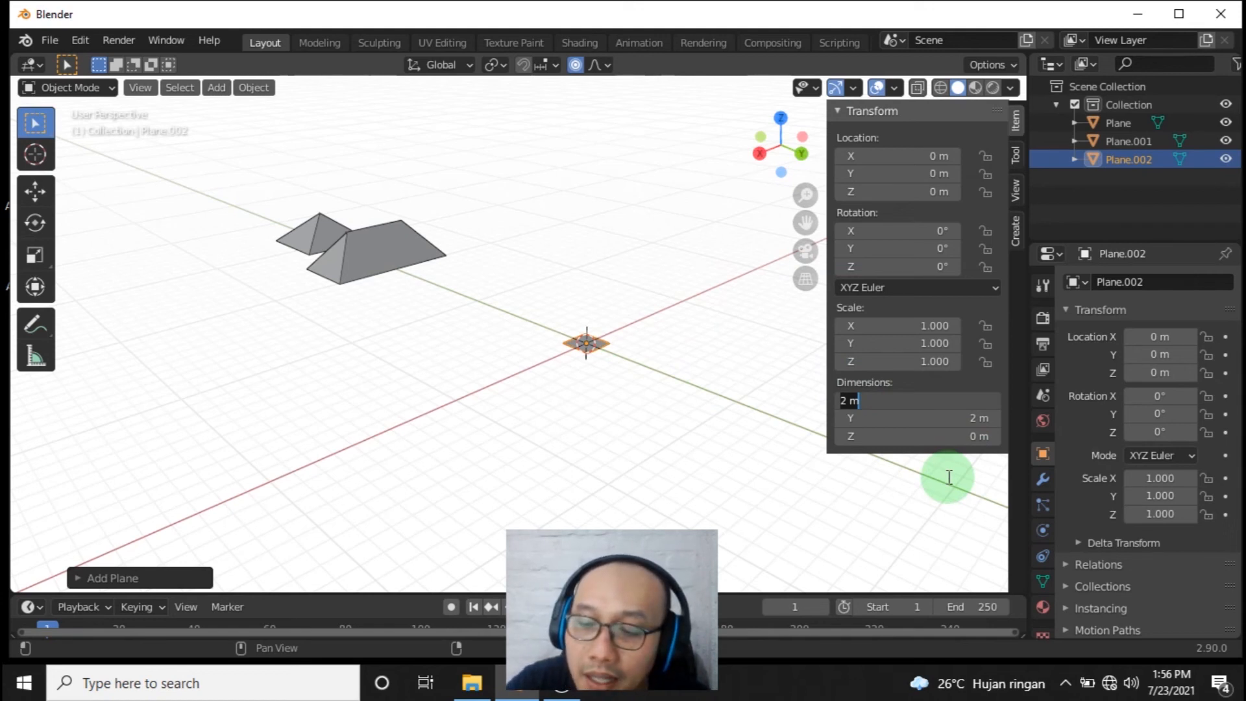
type("5")
key("Return")
left_click(967, 420)
type("10")
key("Return")
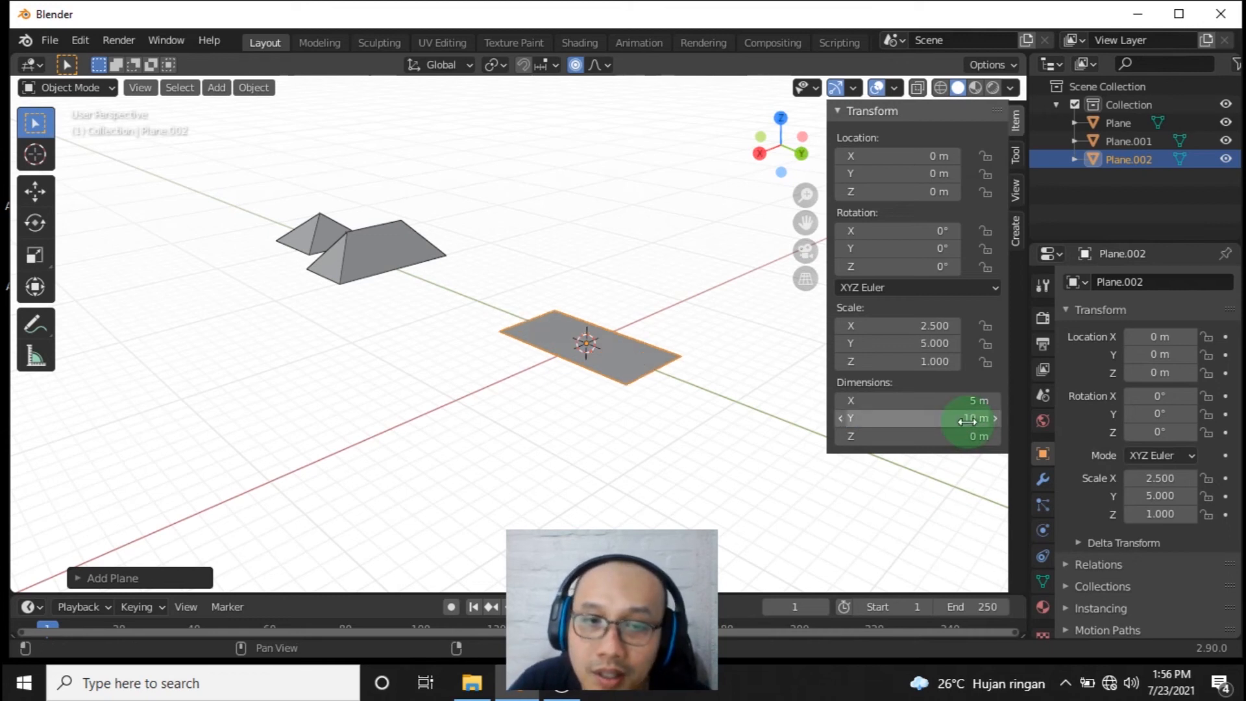
- Enter Edit Mode on the new plane, switch to face selection, and select its face
middle_click_drag(657, 368, 499, 361)
scroll(644, 354, "up", 4)
left_click(109, 86)
left_click(88, 122)
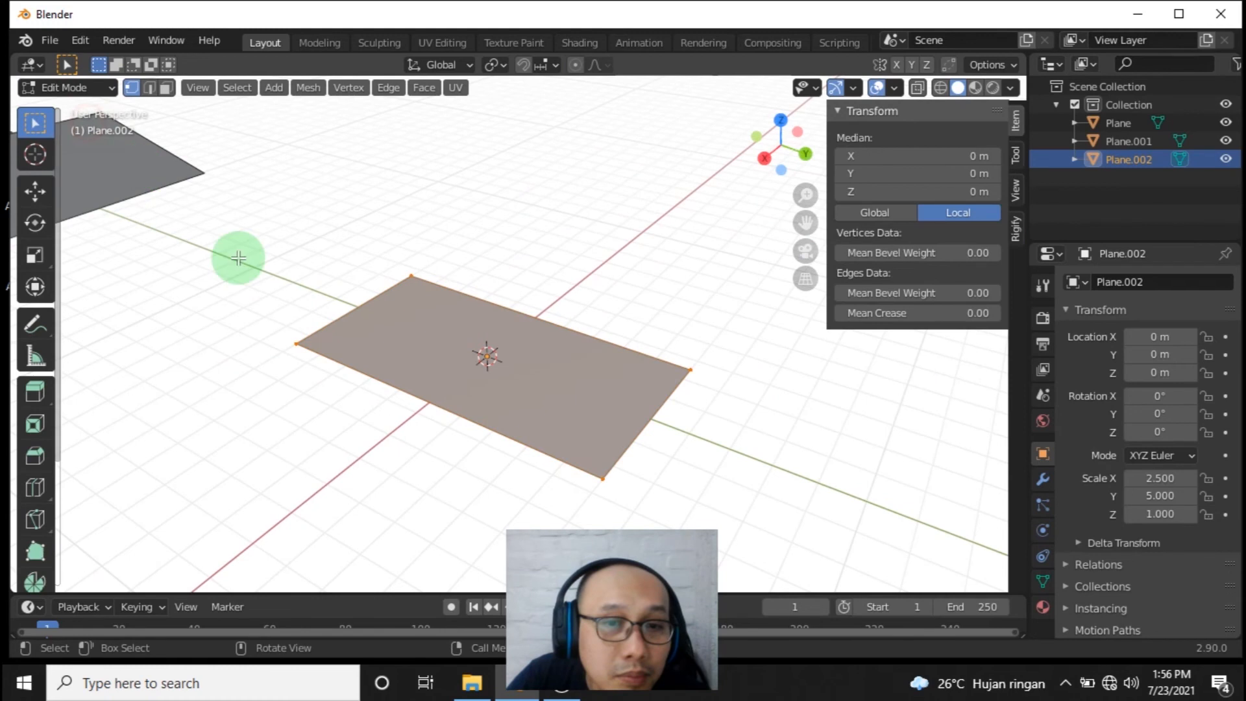
key("i")
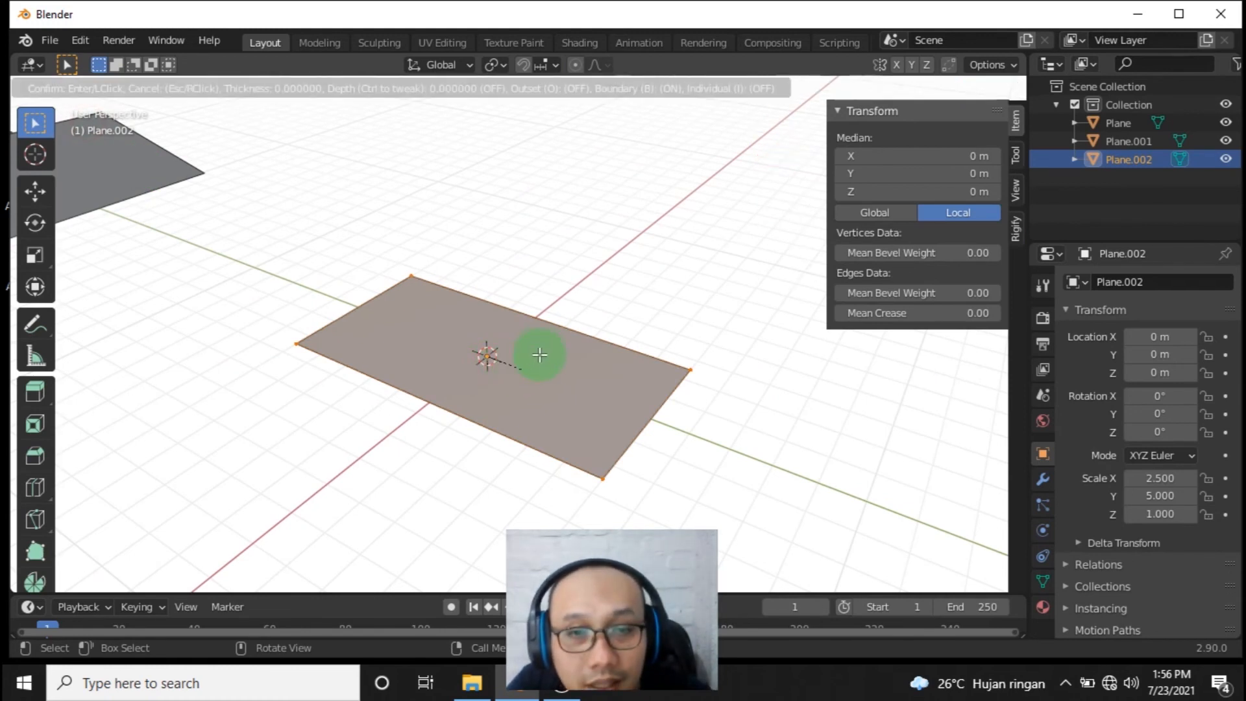
key("Escape")
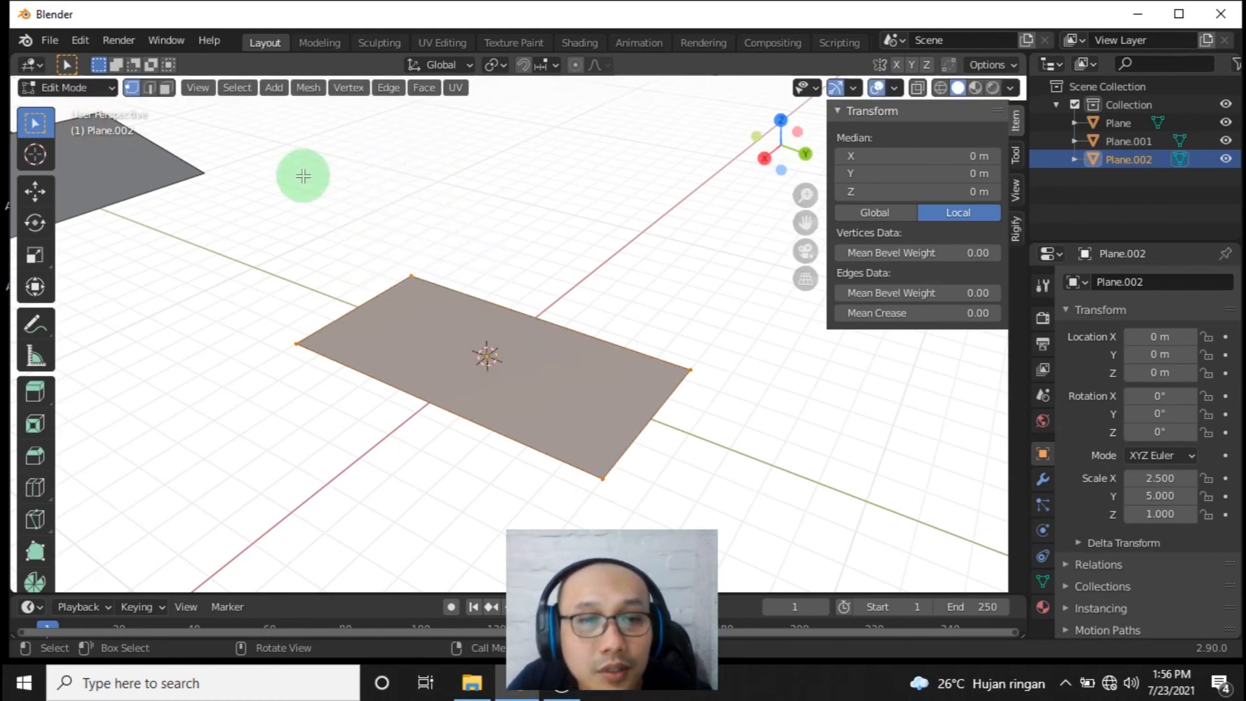
left_click(167, 88)
left_click(531, 359)
left_click(597, 370)
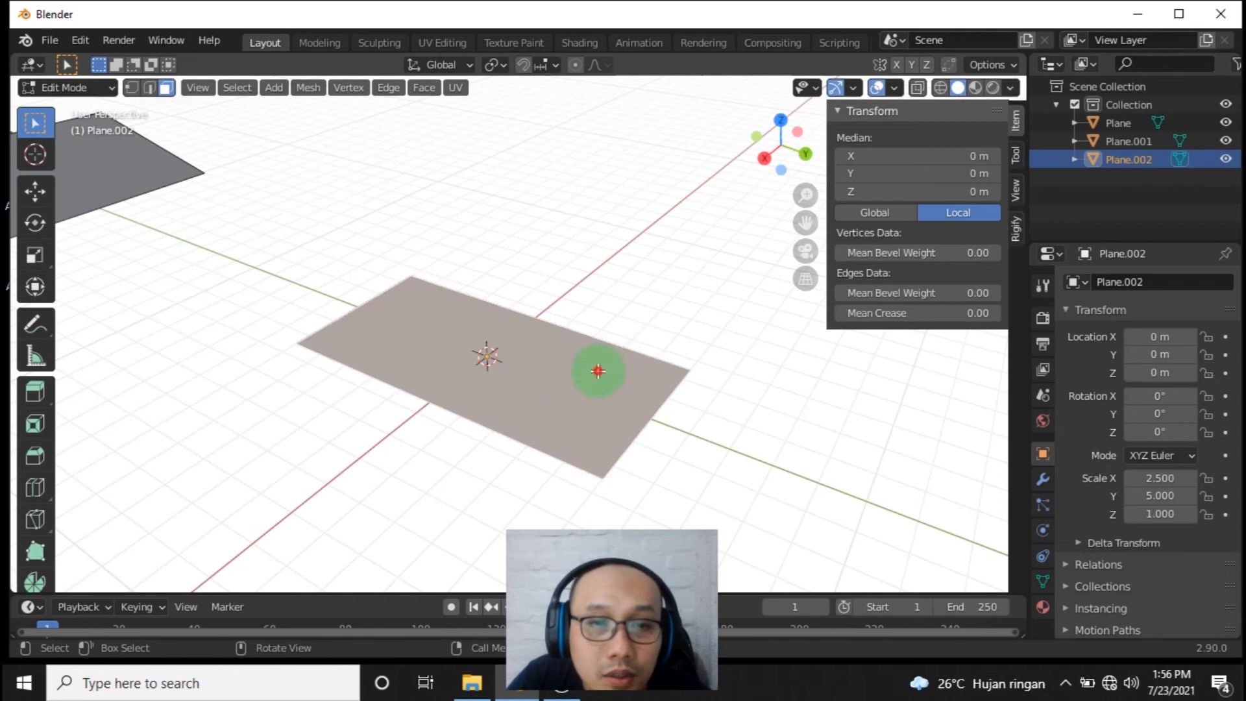
- Try insetting the new plane's face by 5 m and then freehand, without applying its scale
key("i")
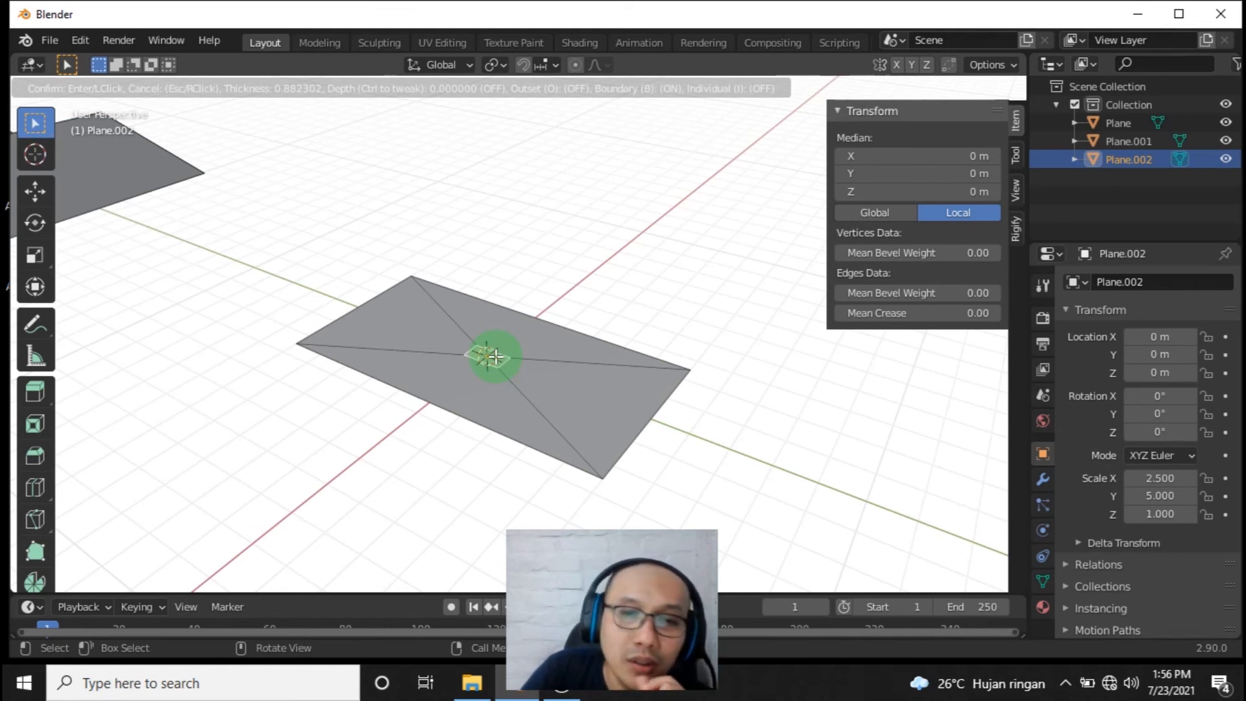
type("5")
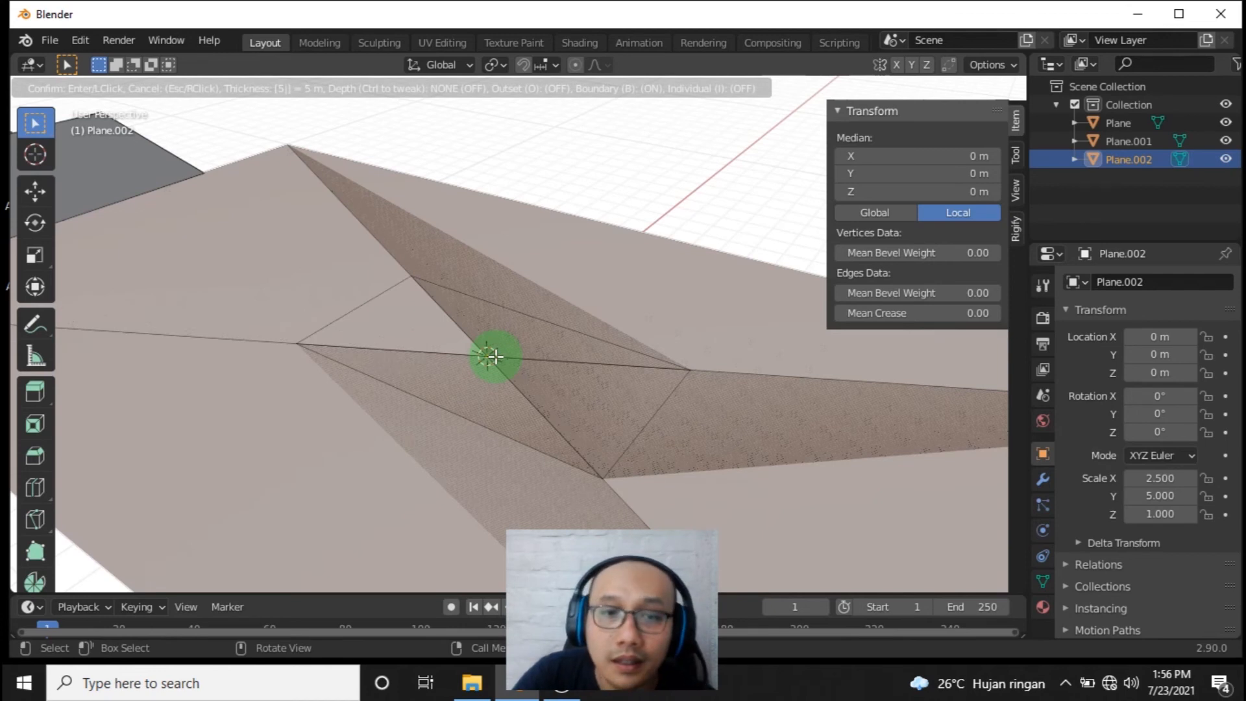
key("Escape")
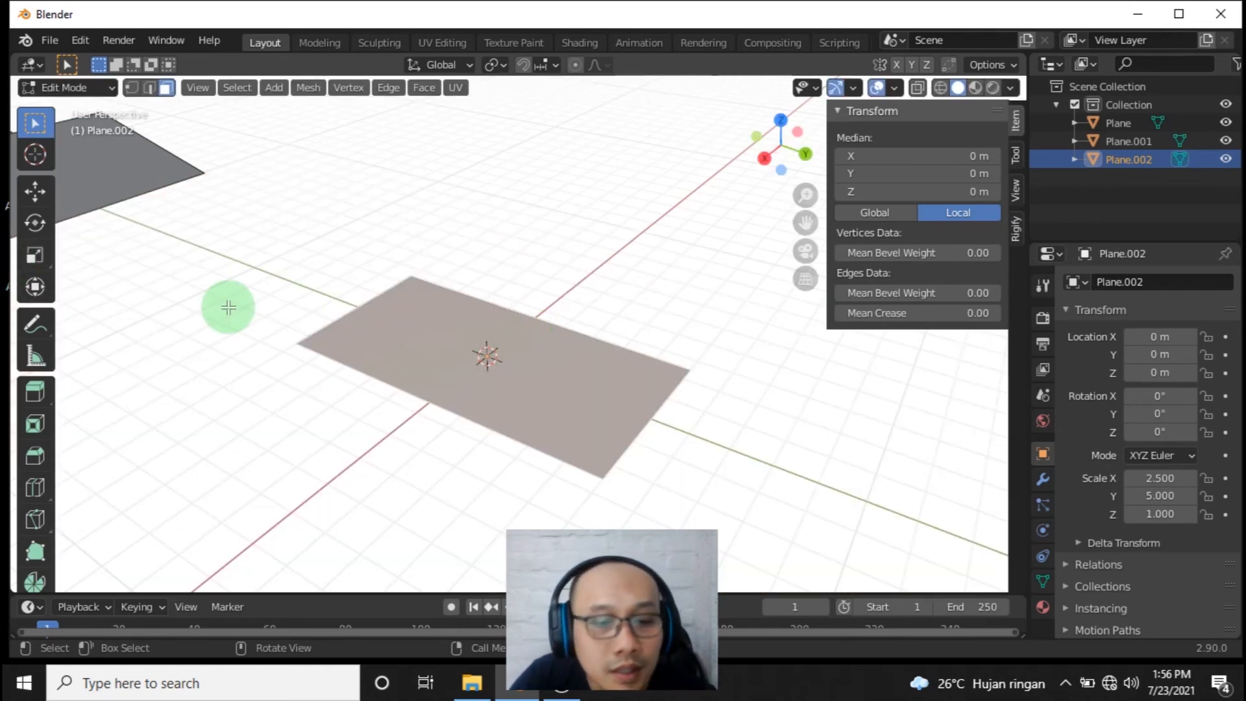
key("i")
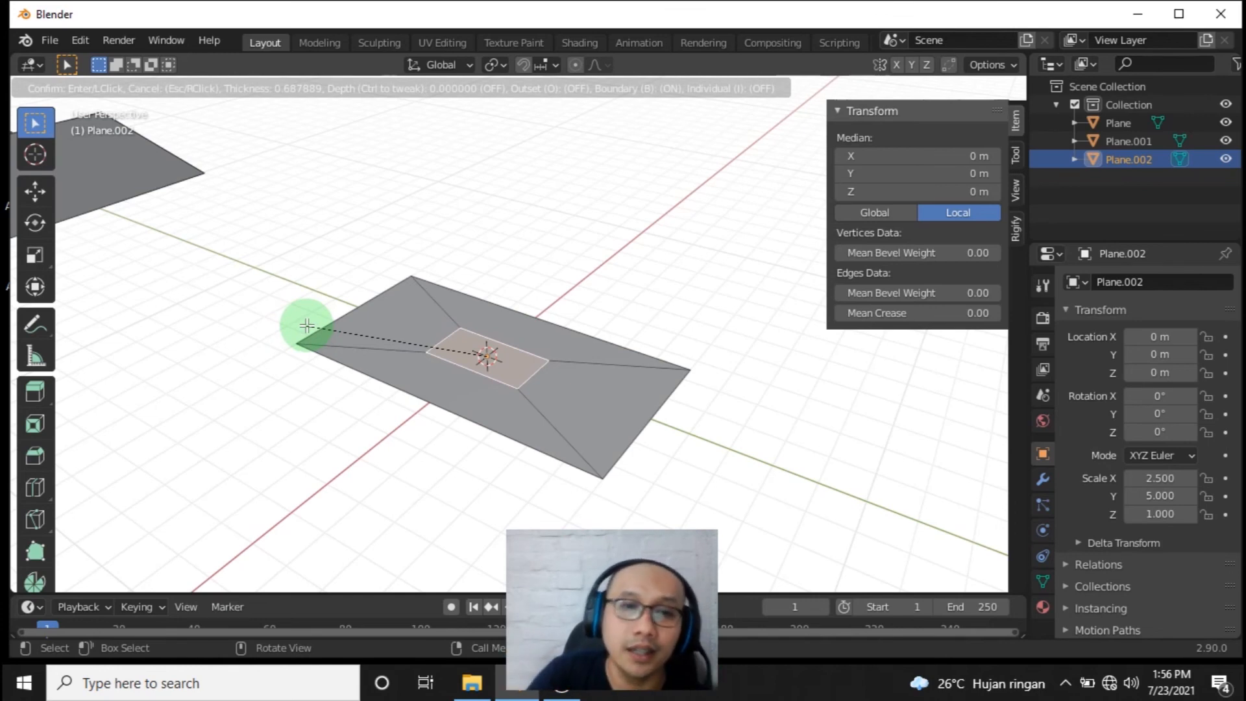
key("Escape")
- Examine the finished hip roof's ridge and sloping faces up close, and return to the flat plane
scroll(270, 264, "down", 3)
scroll(289, 267, "up", 5)
middle_click_drag(287, 255, 759, 223)
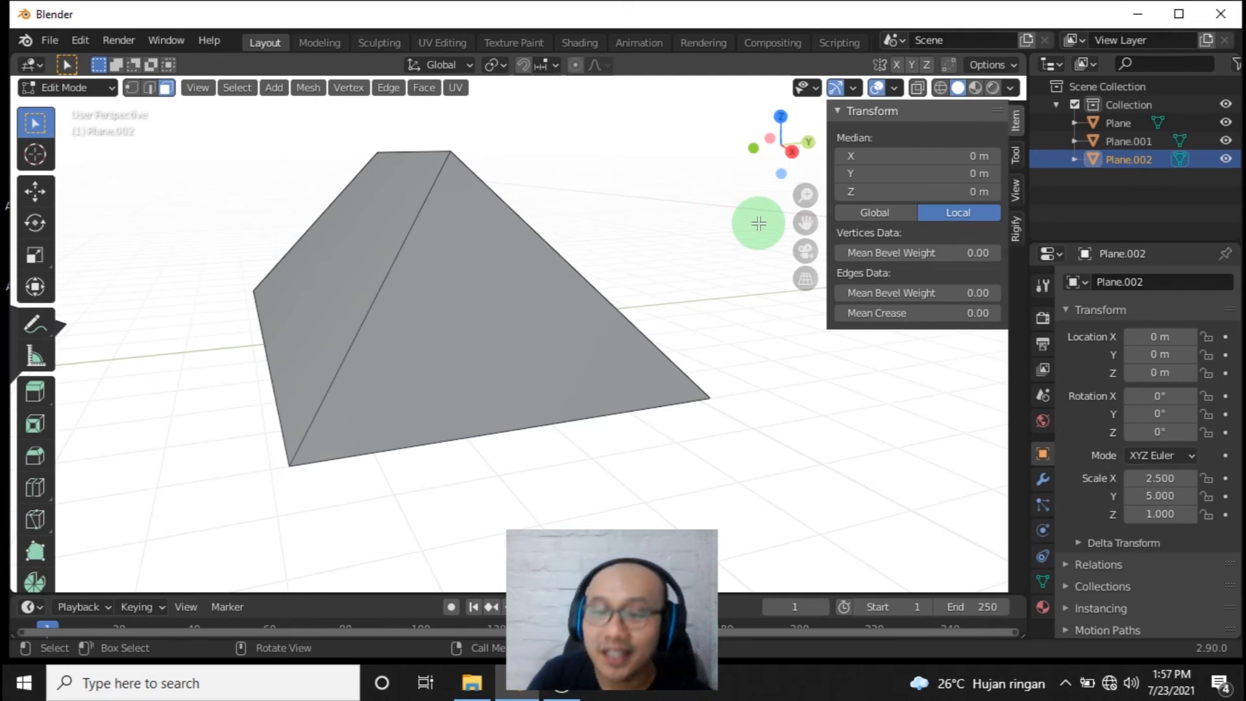
scroll(574, 324, "down", 9)
middle_click_drag(626, 359, 459, 407, "shift")
scroll(628, 326, "up", 3)
scroll(628, 326, "up", 2)
middle_click_drag(559, 414, 534, 453, "shift")
middle_click_drag(652, 372, 457, 376, "shift")
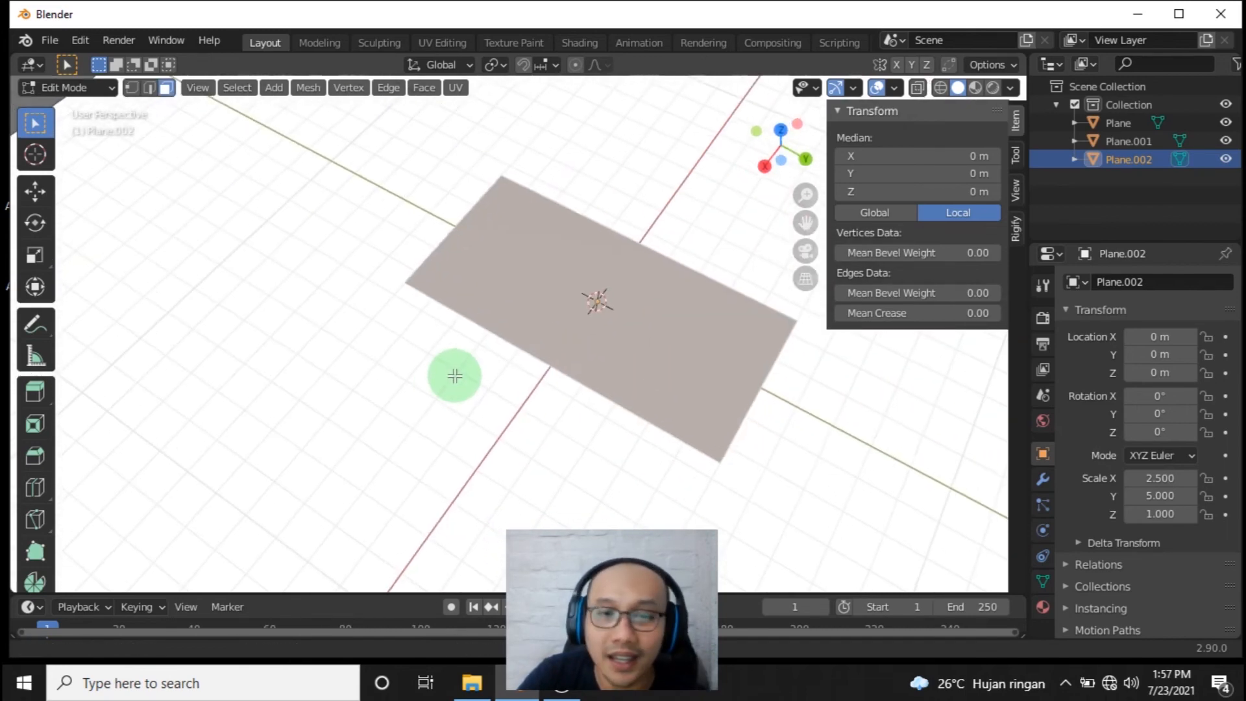
- Try insetting the flat plane's face by 2.5 m with its scale still unapplied
scroll(696, 347, "up", 1)
middle_click_drag(696, 347, 512, 340)
key("i")
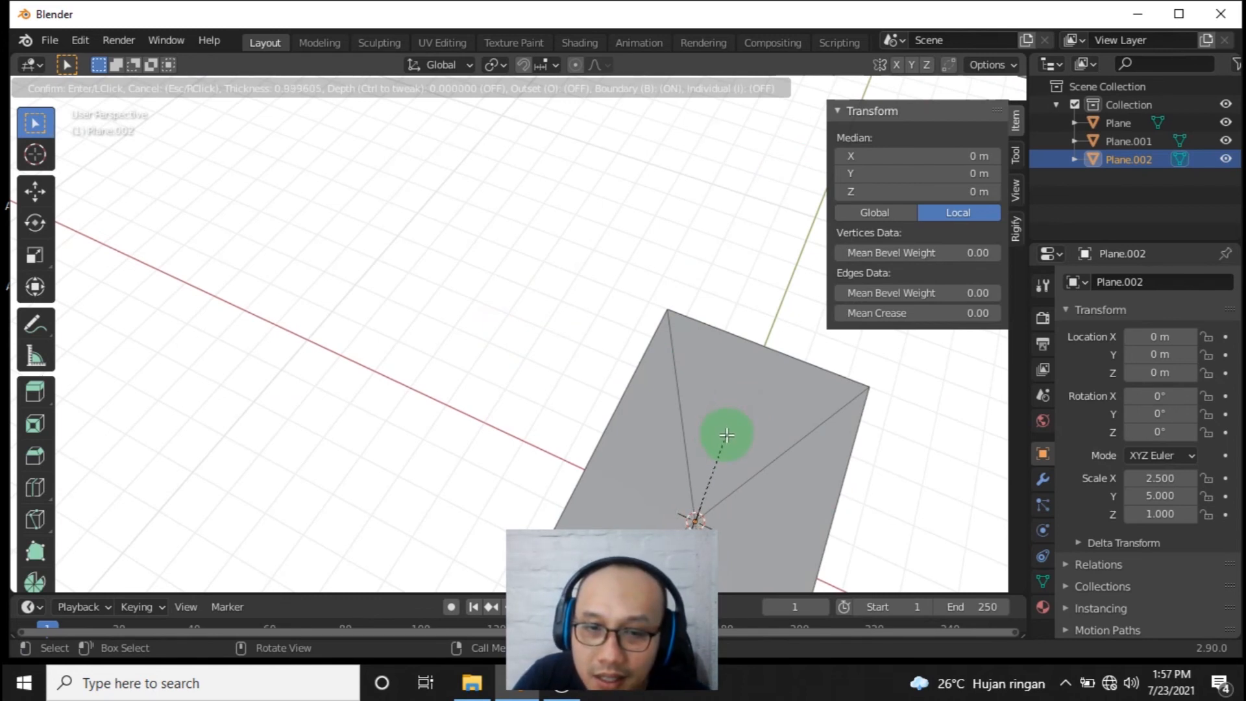
type("2.5")
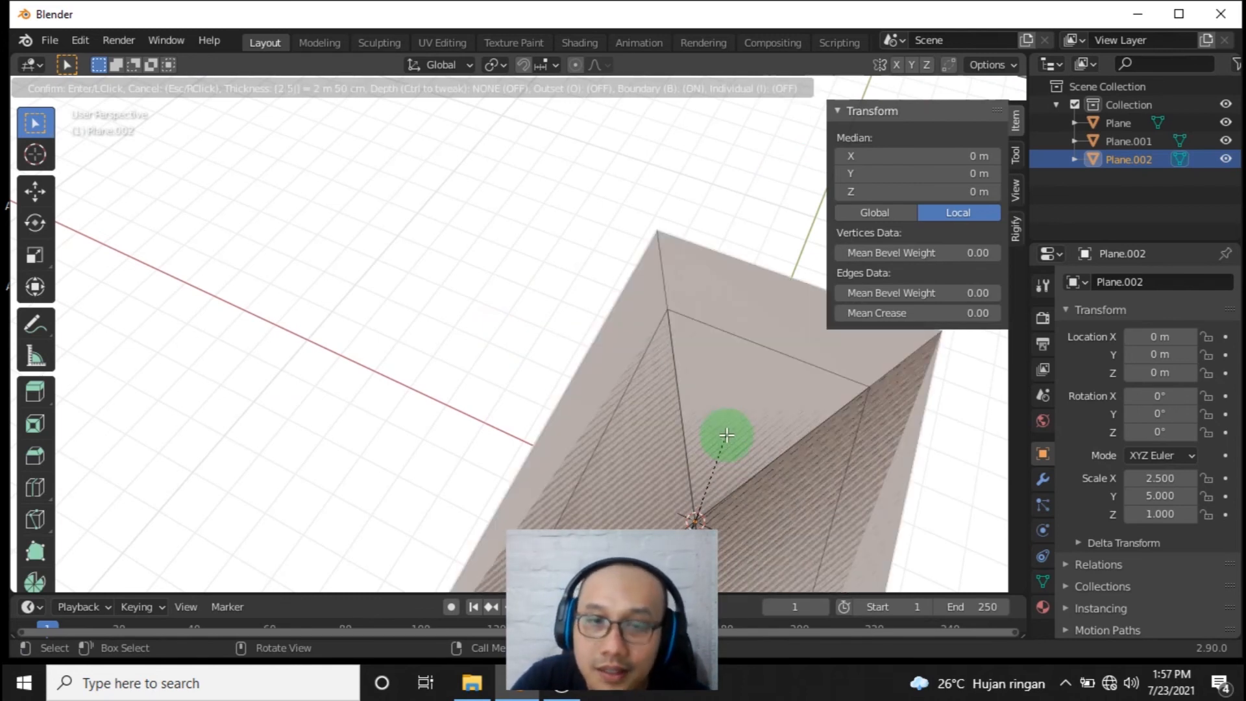
key("Escape")
scroll(779, 393, "down", 2)
middle_click_drag(740, 401, 679, 318, "shift")
scroll(663, 333, "down", 2)
scroll(649, 339, "up", 1)
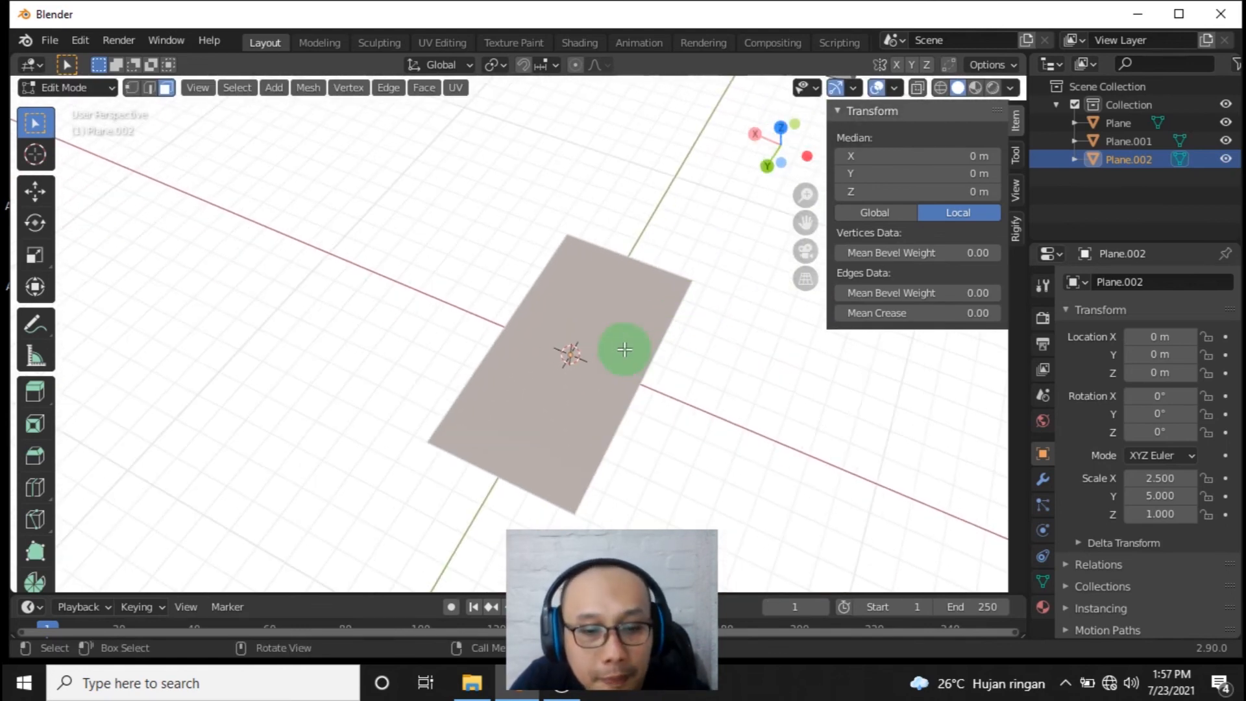
- Try insetting the plane's face by 2.5 m and then by 1.5 m, leaving its scale unapplied
key("i")
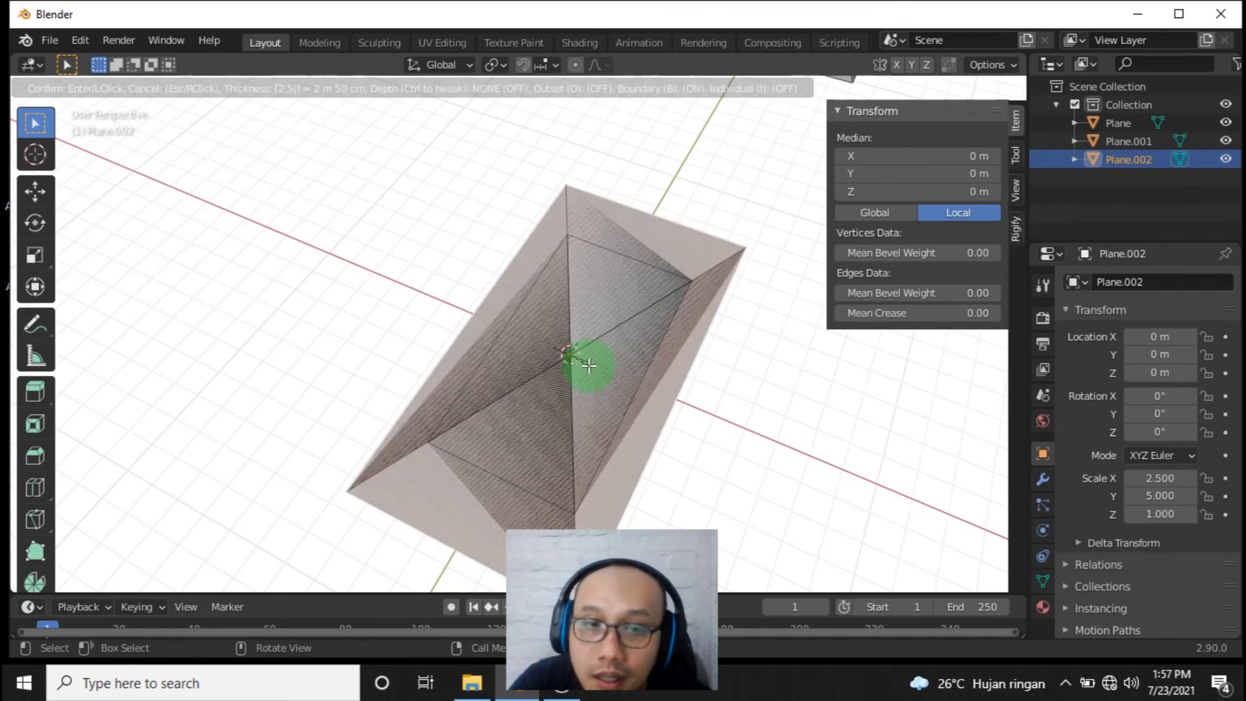
key("Escape")
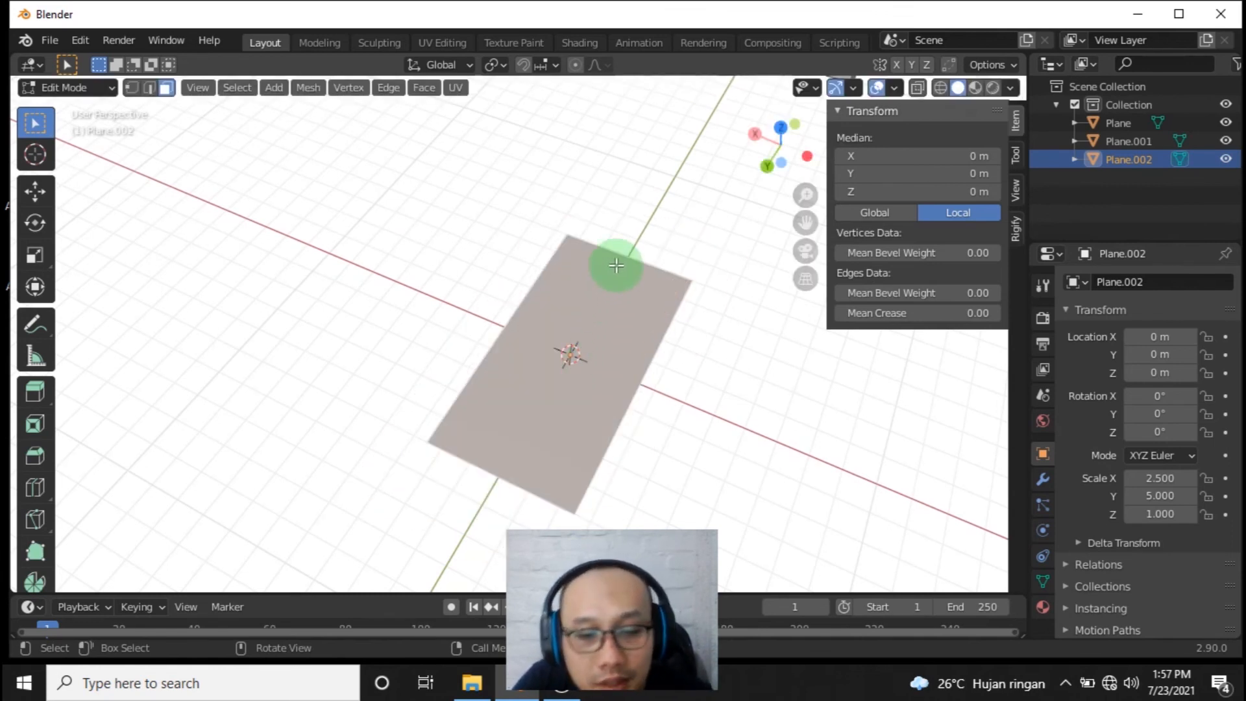
key("i")
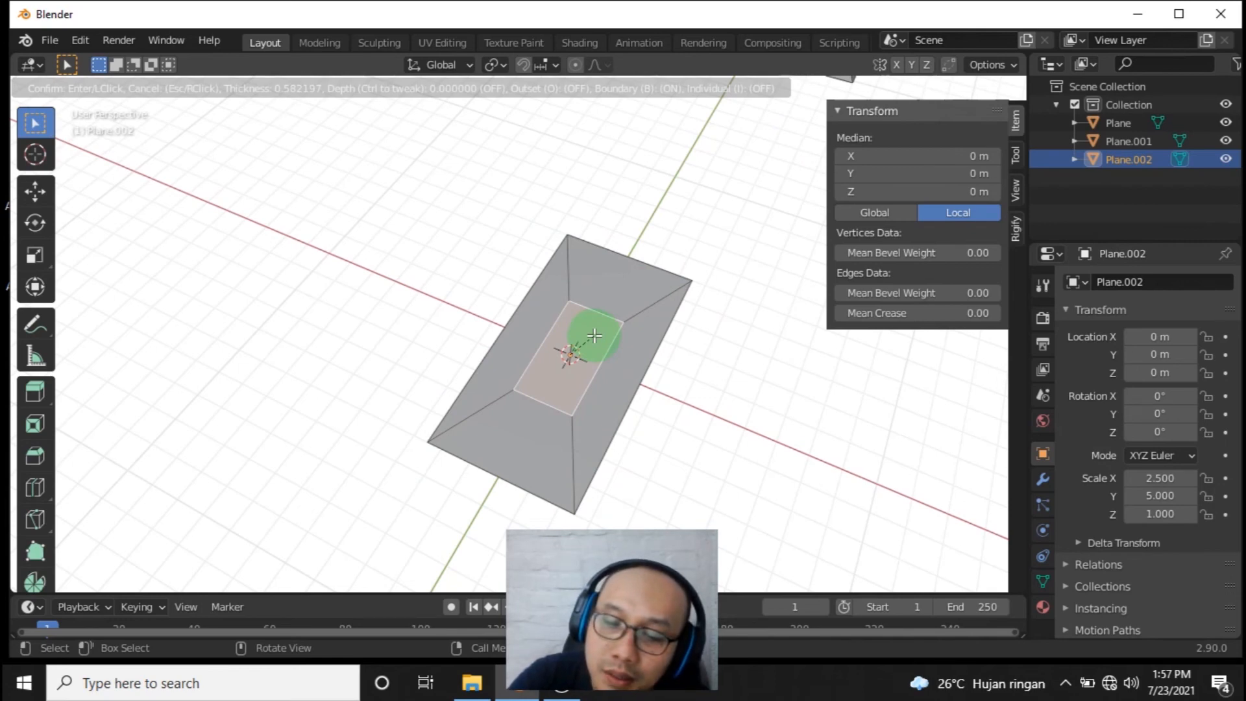
type("1.5")
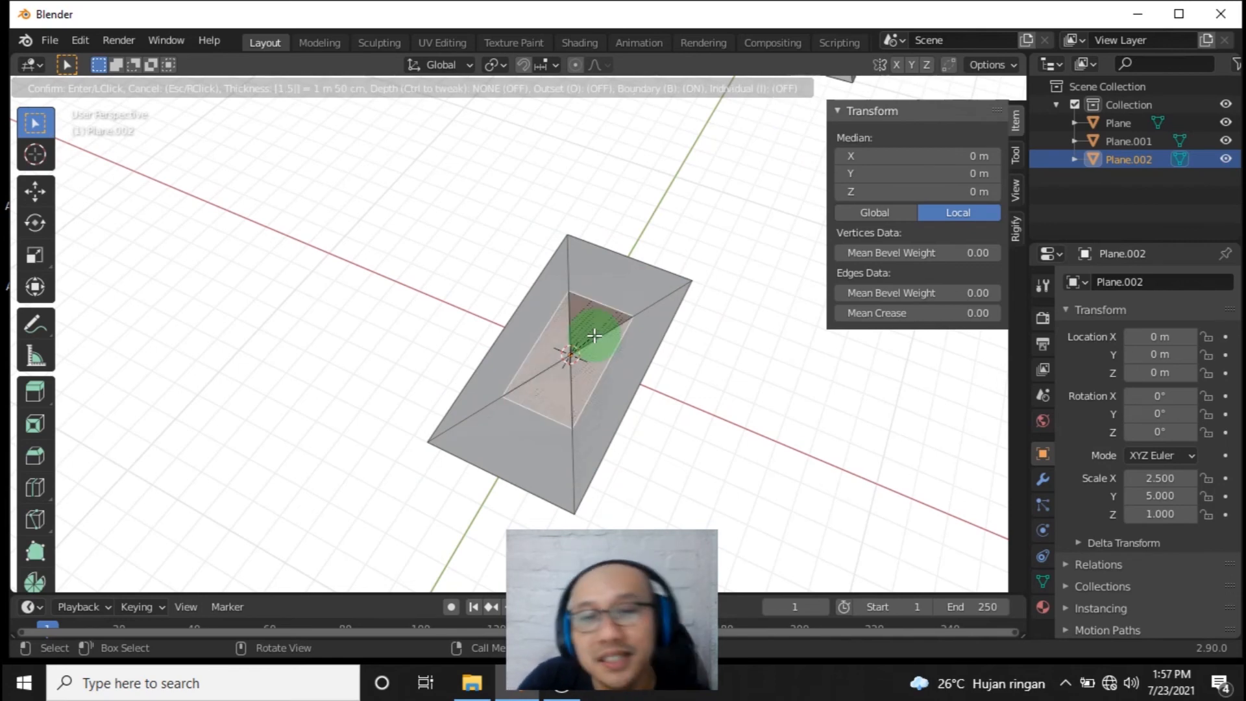
key("Escape")
- Examine the two finished roofs from several angles and compare them with the flat plane
scroll(649, 375, "down", 4)
middle_click_drag(562, 386, 711, 341)
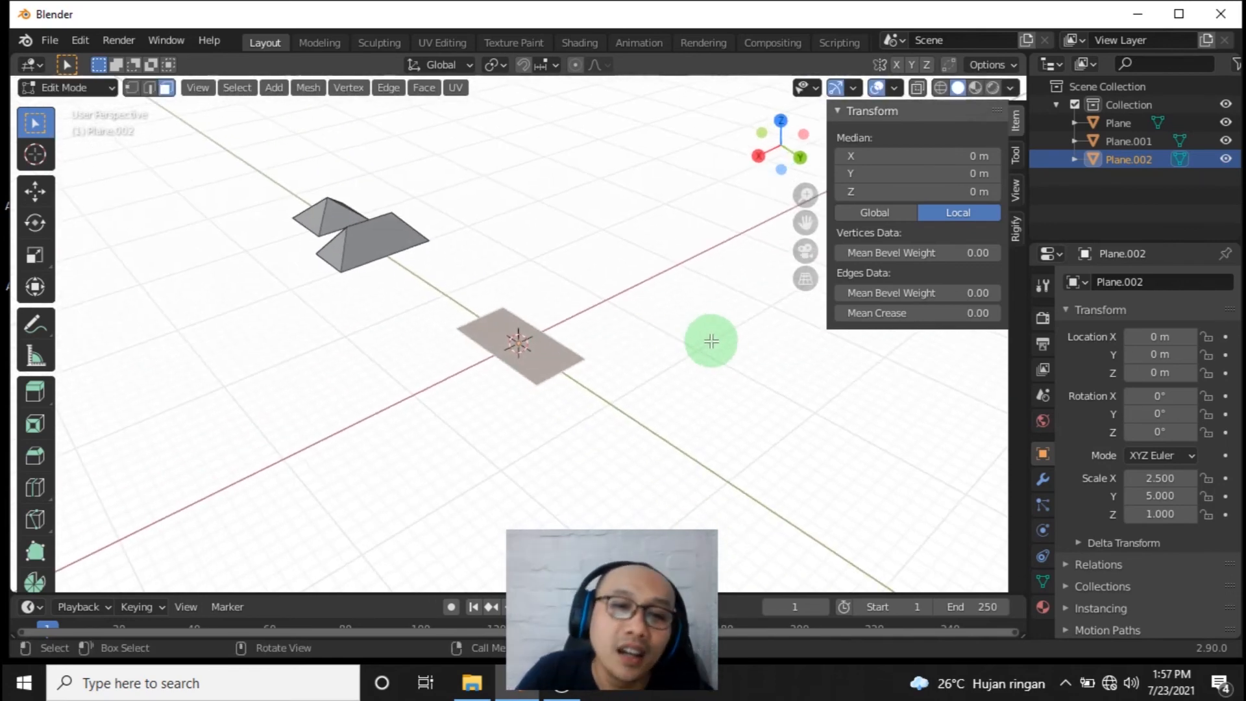
scroll(440, 298, "up", 4)
middle_click_drag(364, 279, 494, 376, "shift")
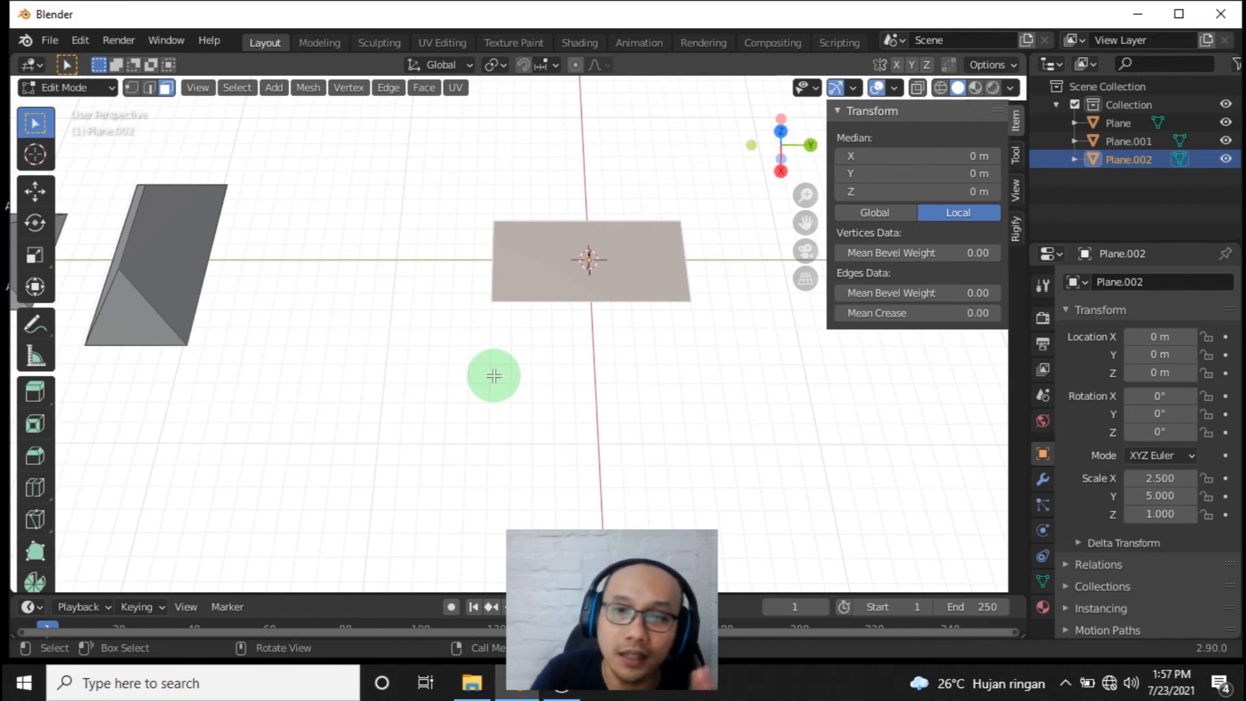
middle_click_drag(606, 357, 493, 363)
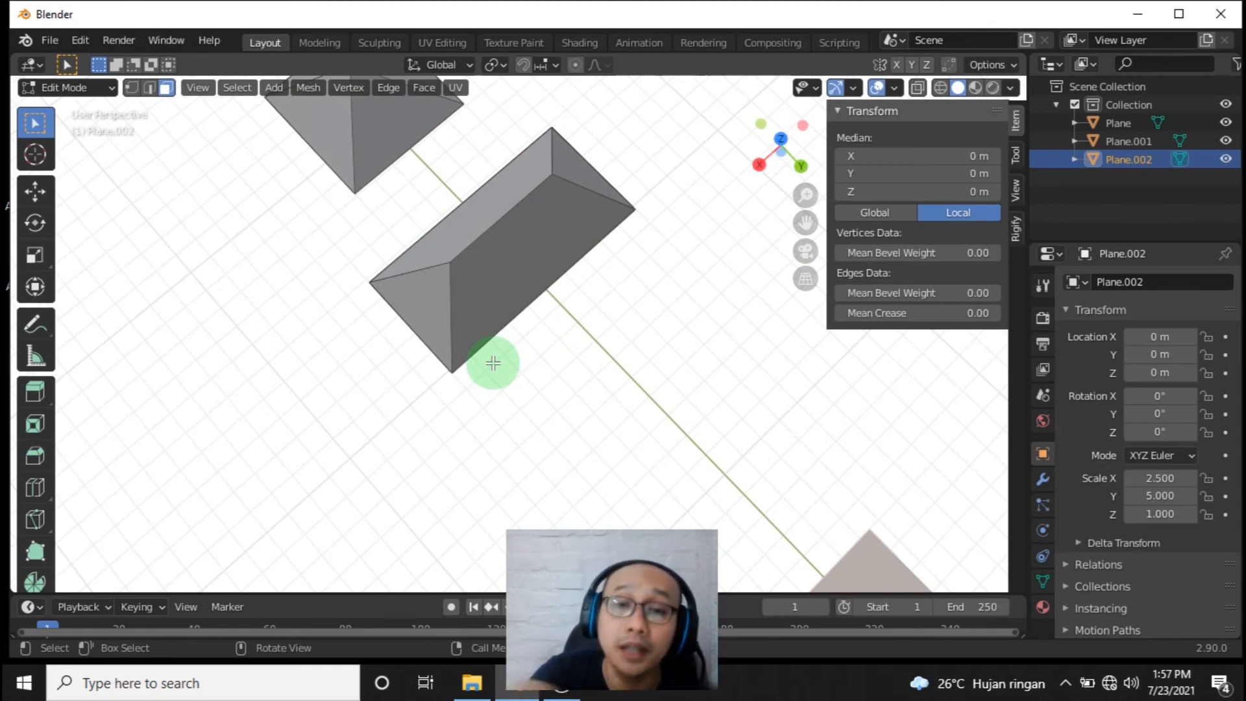
scroll(684, 362, "down", 3)
middle_click_drag(684, 362, 625, 277, "shift")
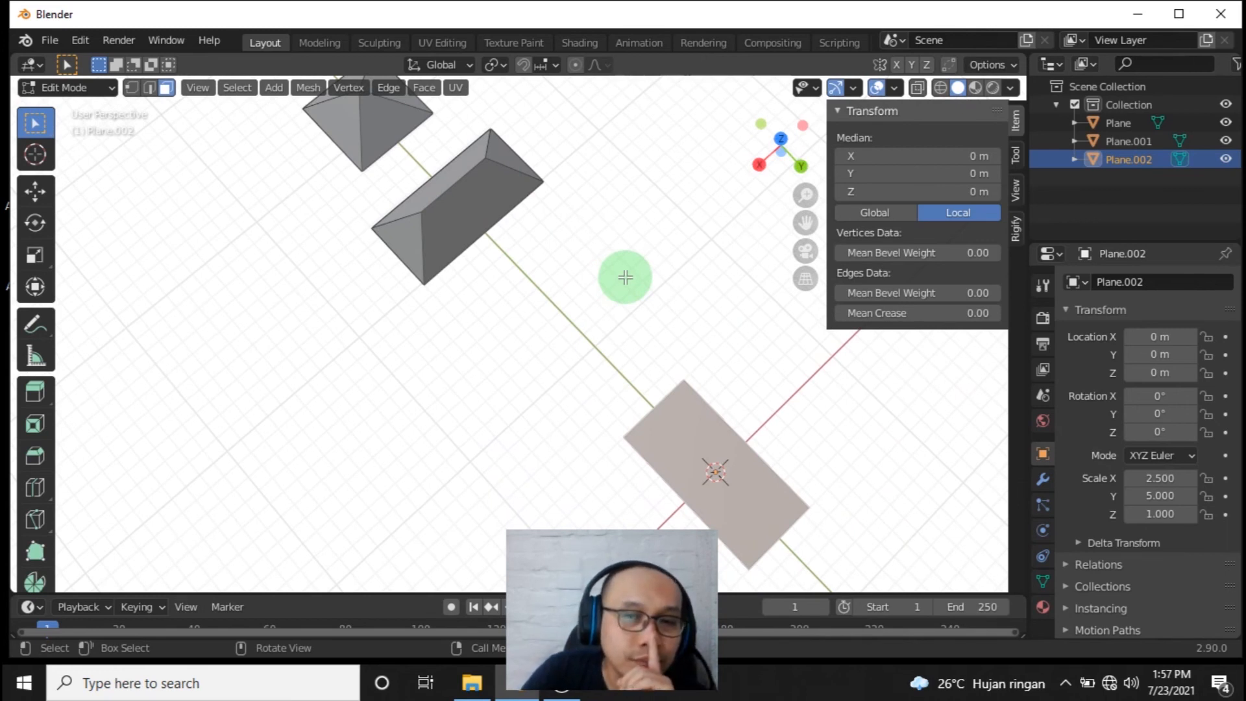
middle_click_drag(822, 539, 617, 370)
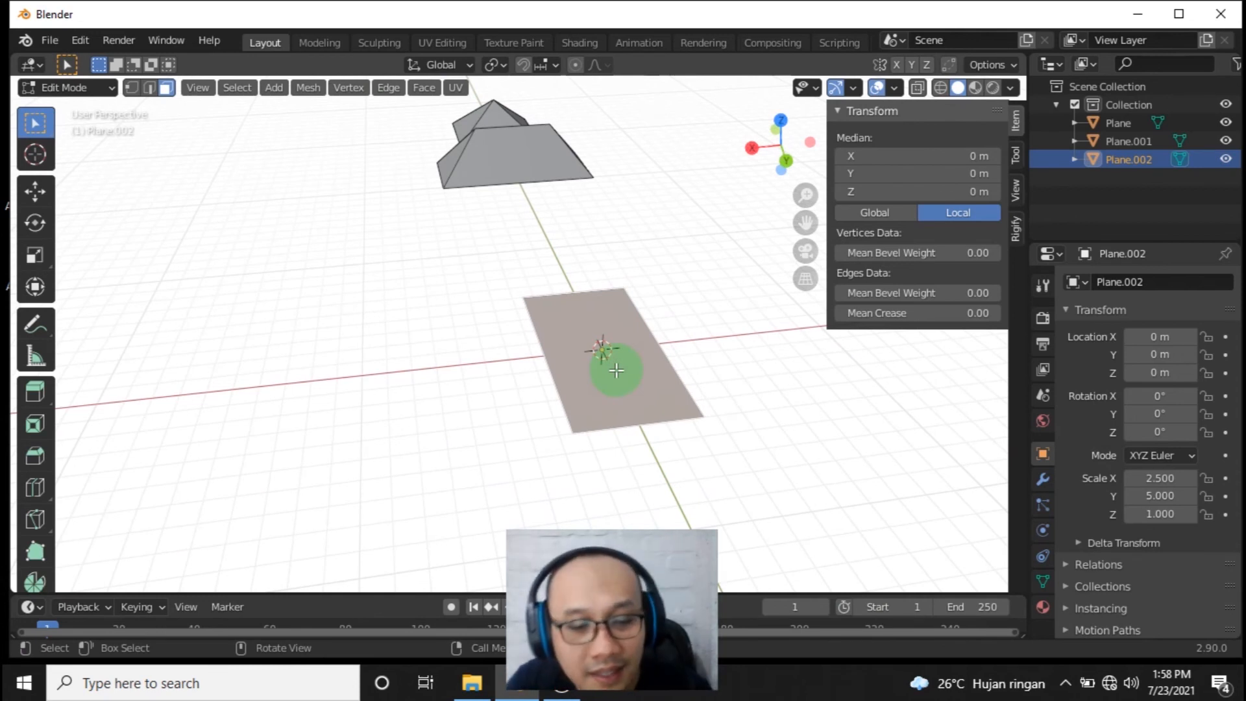
- Try insetting the flat plane's face freehand with its scale still unapplied
middle_click_drag(616, 370, 483, 342)
key("i")
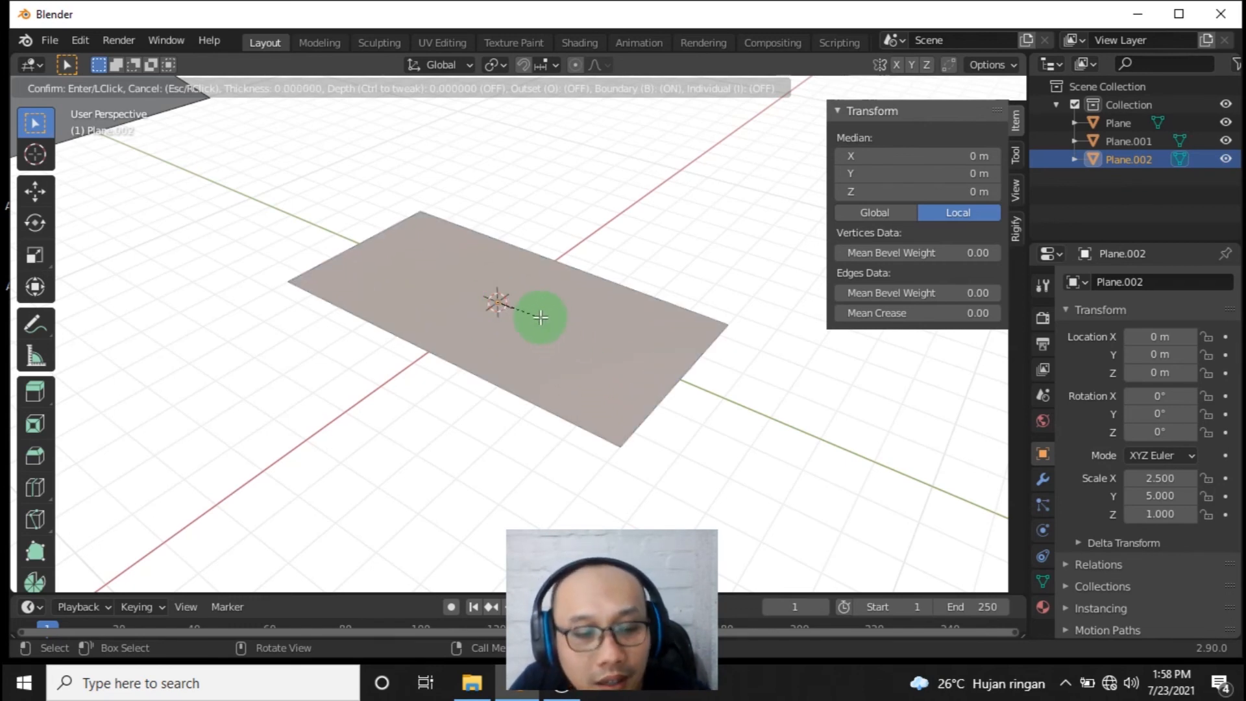
key("Escape")
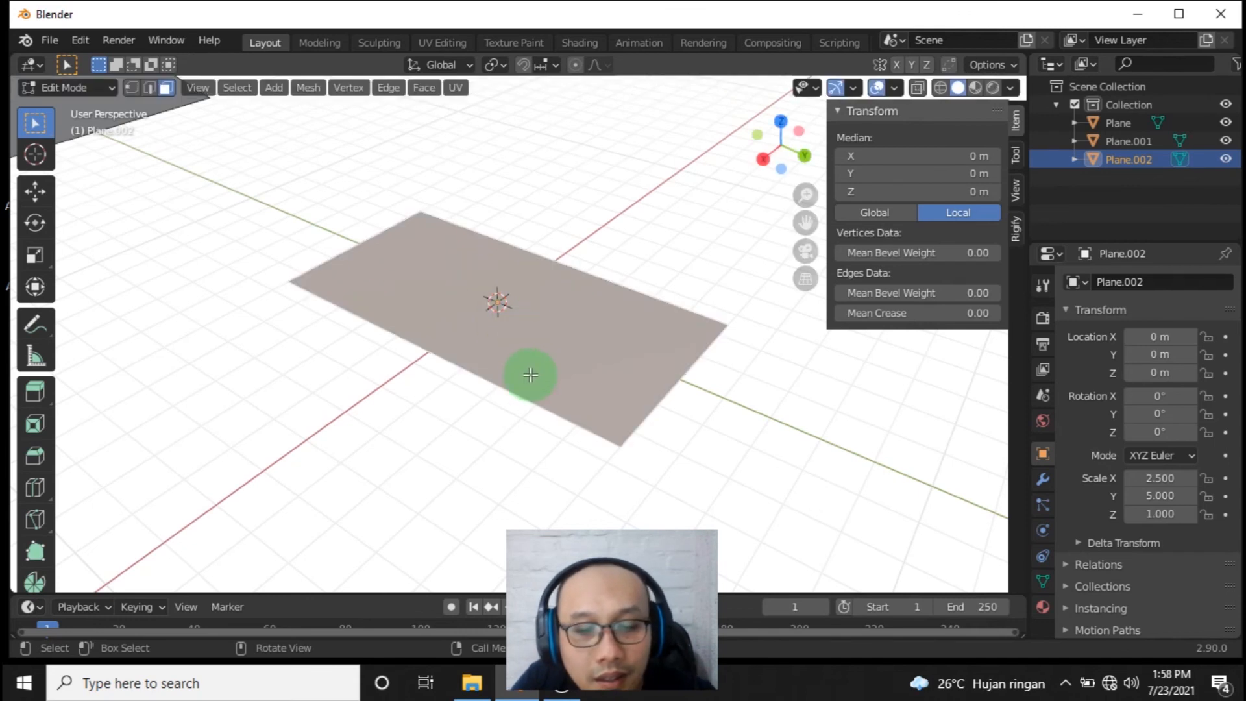
key("i")
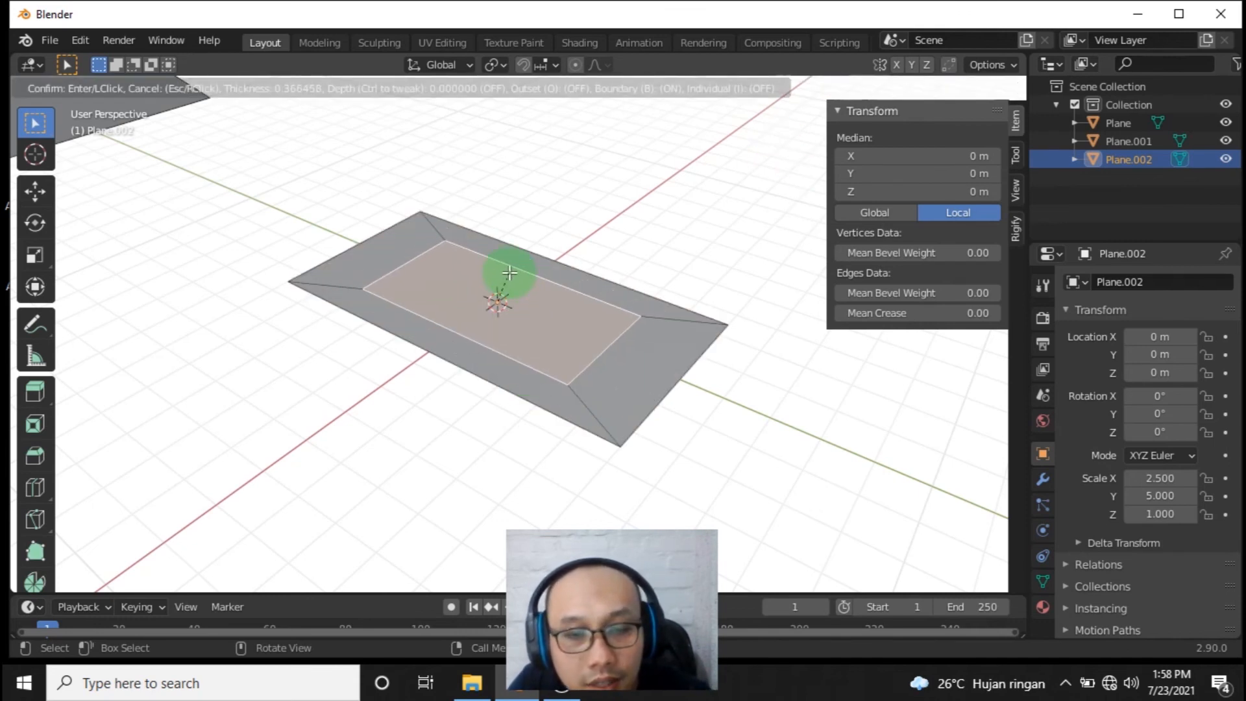
key("Escape")
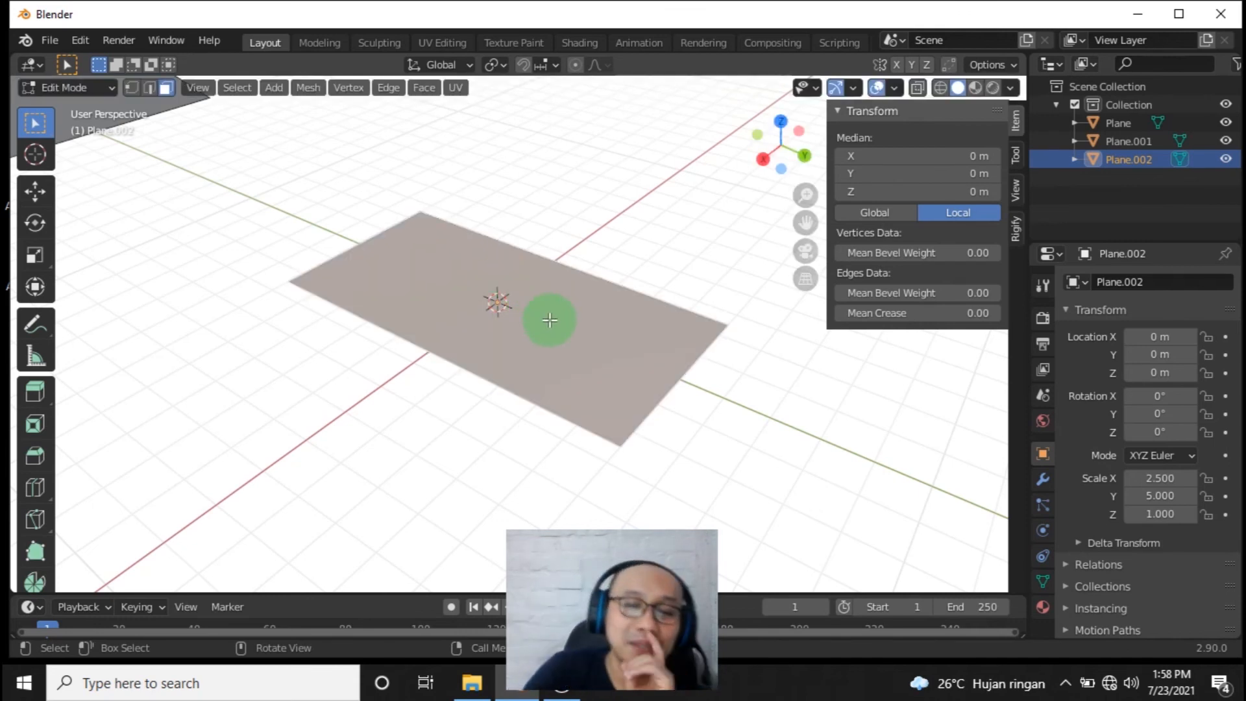
- Return to Object Mode and set the flat plane's X dimension to 20 m
scroll(645, 375, "down", 4)
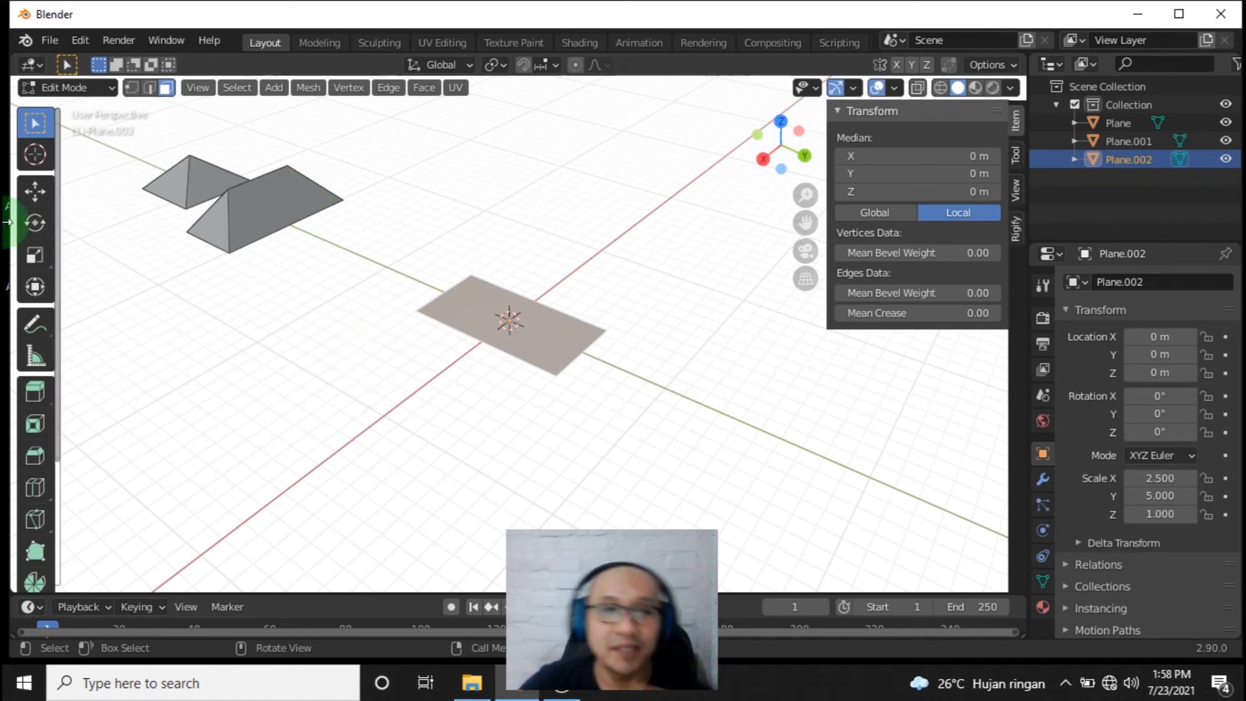
left_click(69, 89)
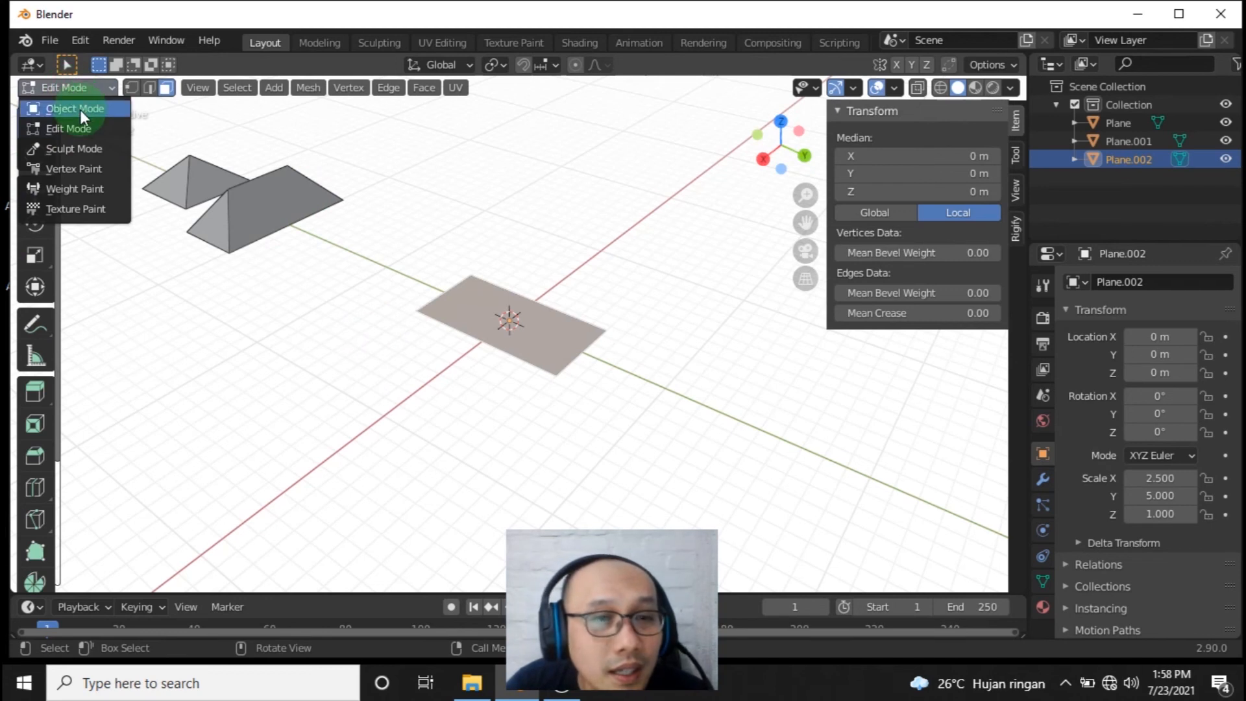
left_click(80, 110)
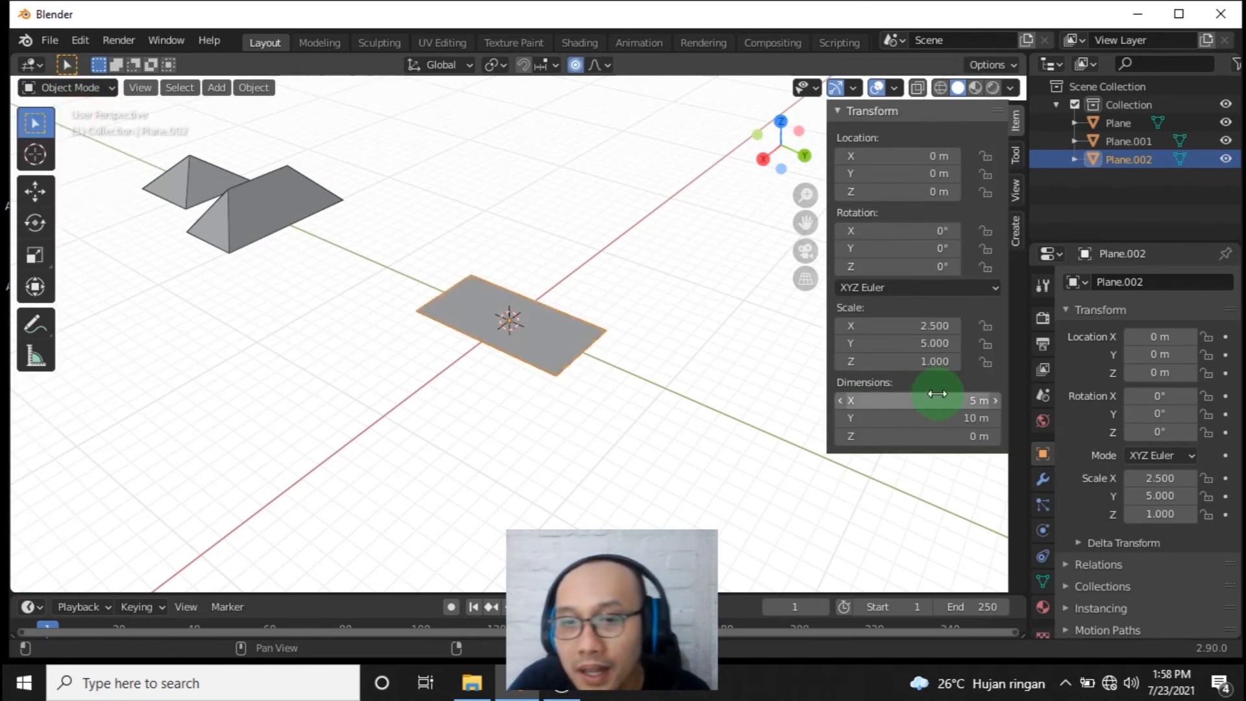
left_click(962, 401)
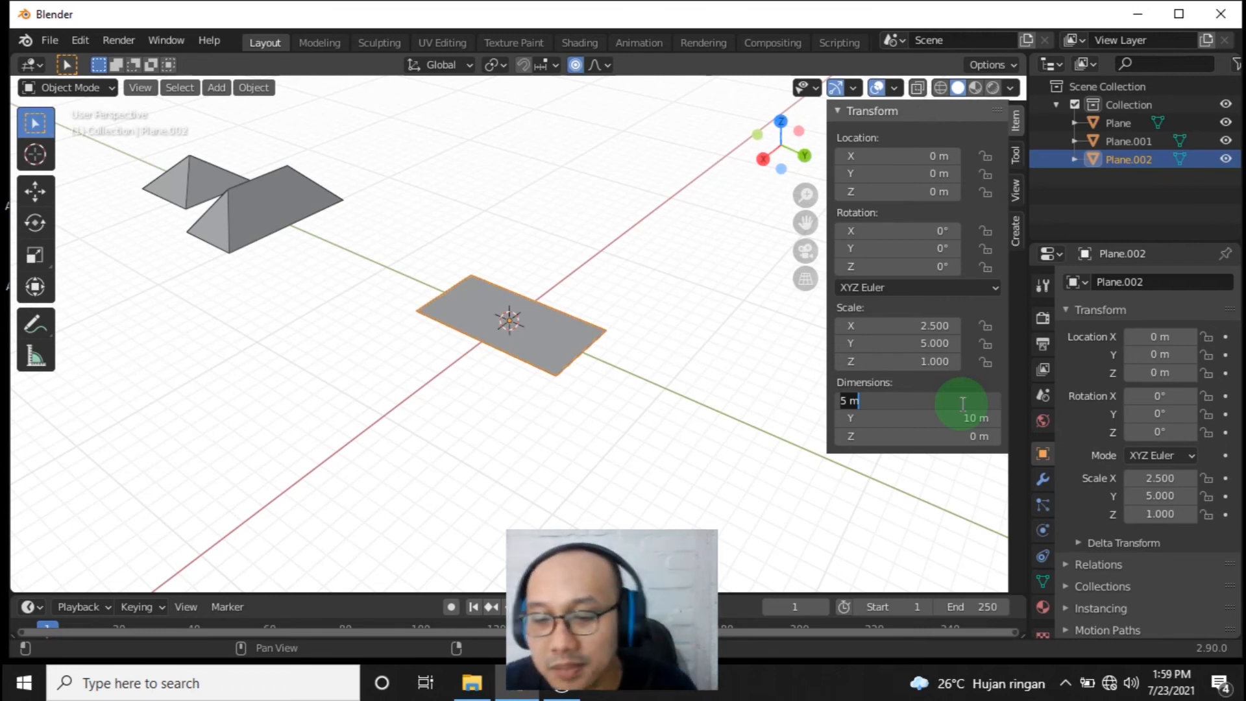
type("20")
key("Return")
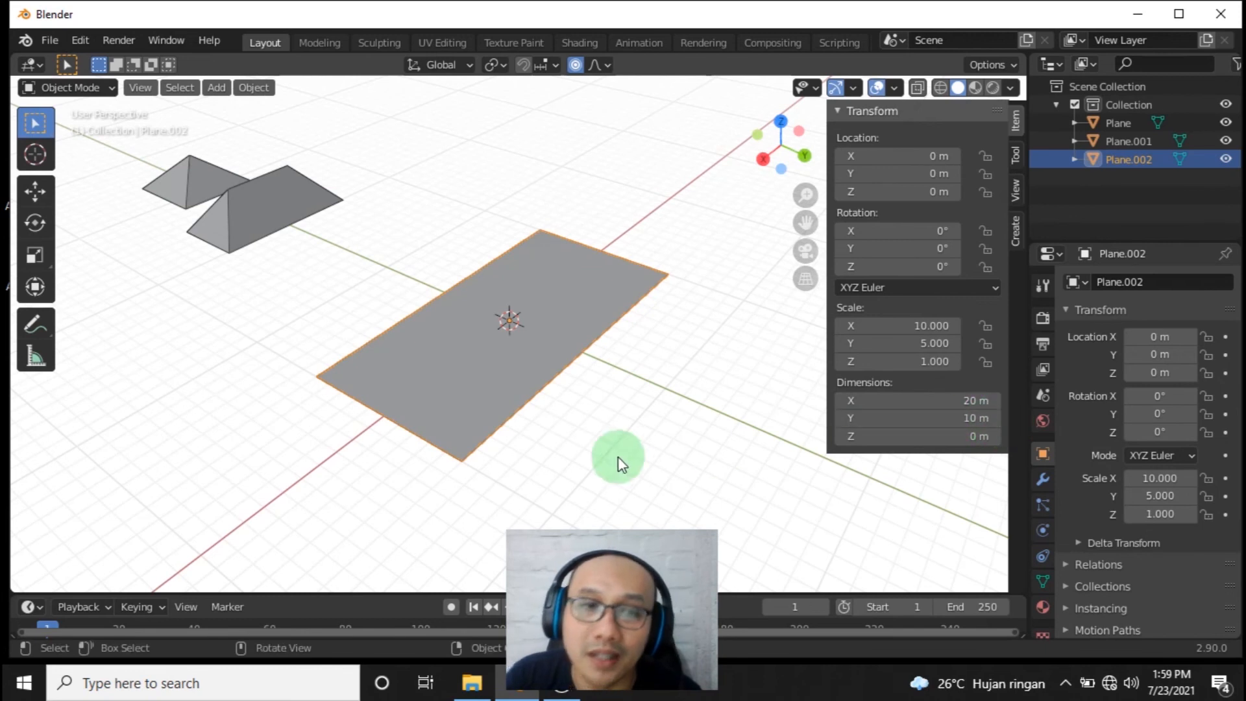
- Try a Y dimension of 20 m on the flat plane, compare it with the roofs, and undo that change
left_click(986, 422)
type("20")
key("Return")
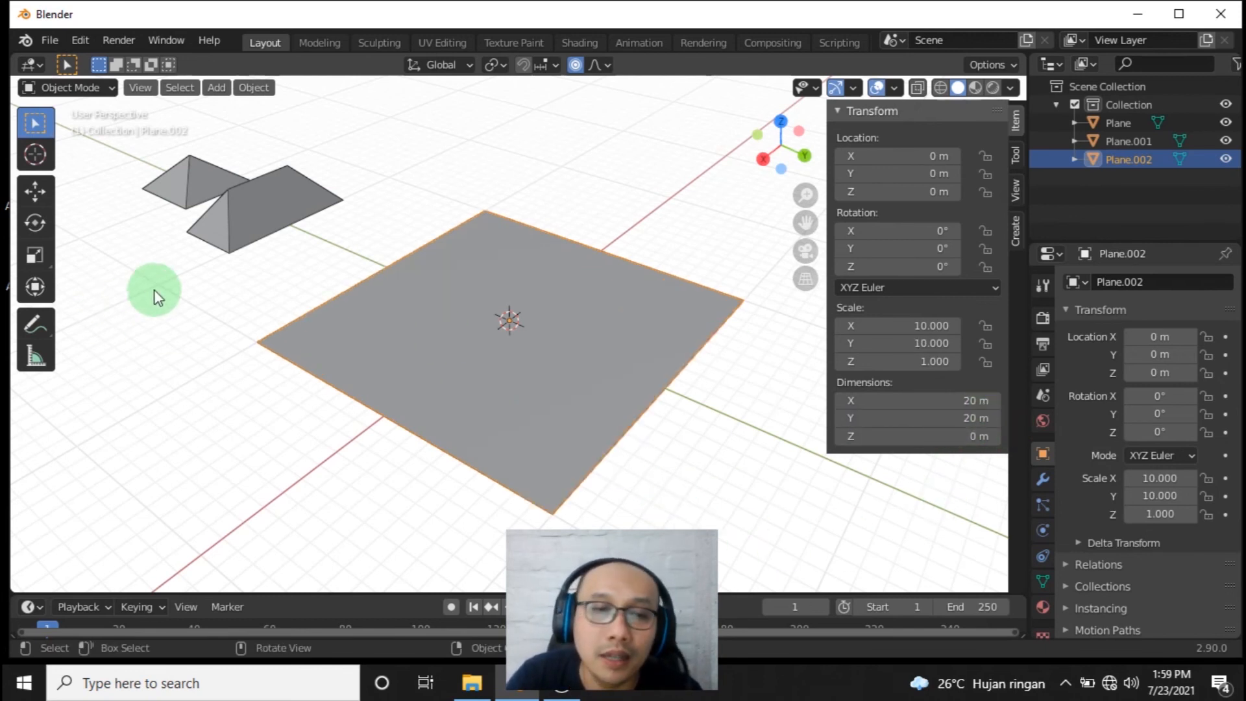
middle_click_drag(369, 276, 463, 253)
scroll(462, 285, "down", 2)
middle_click_drag(462, 307, 503, 315, "shift")
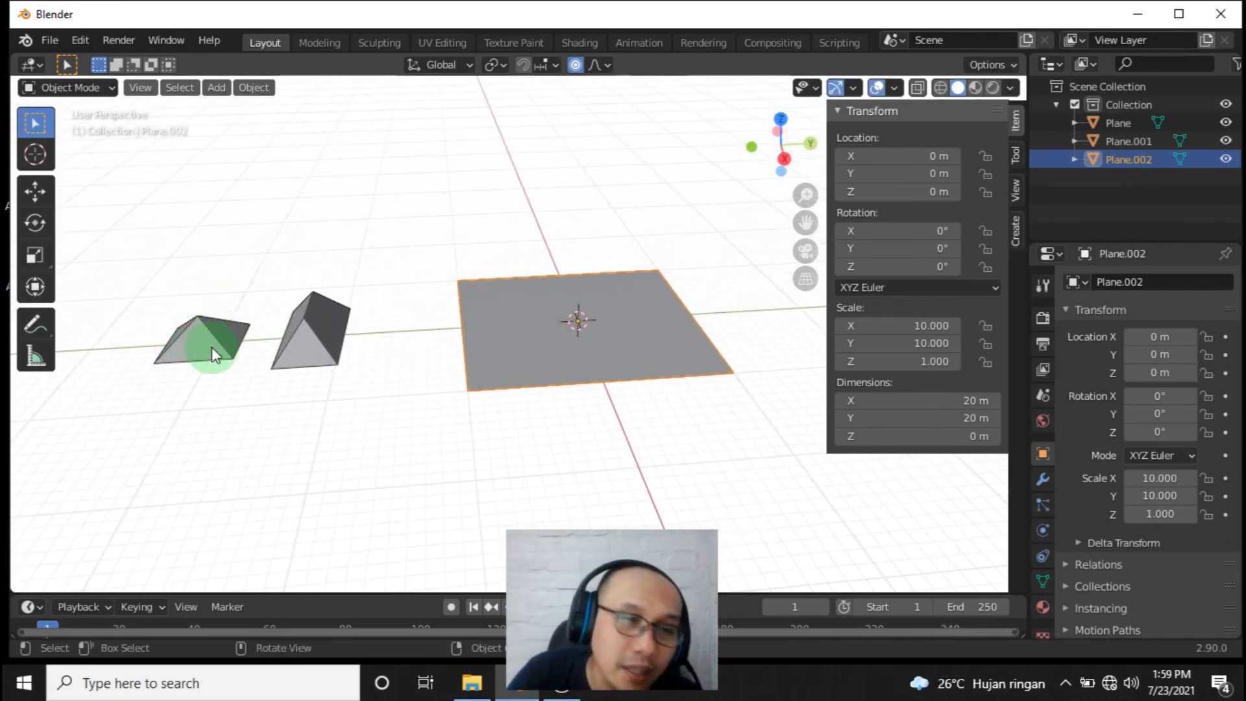
middle_click_drag(723, 314, 590, 356)
key("ctrl+z")
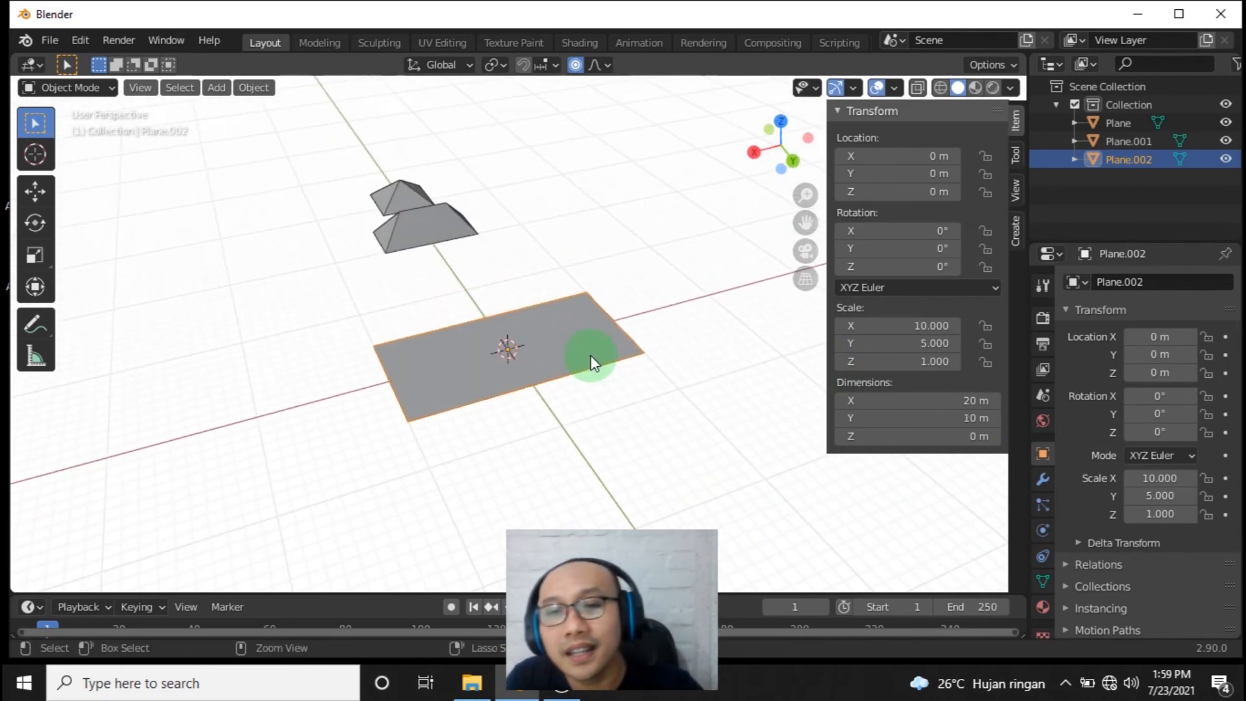
- Enter Edit Mode, try insetting the 20 by 10 m plane's face by 5 m without applying its scale, and undo it
middle_click_drag(524, 383, 17, 146)
left_click(76, 87)
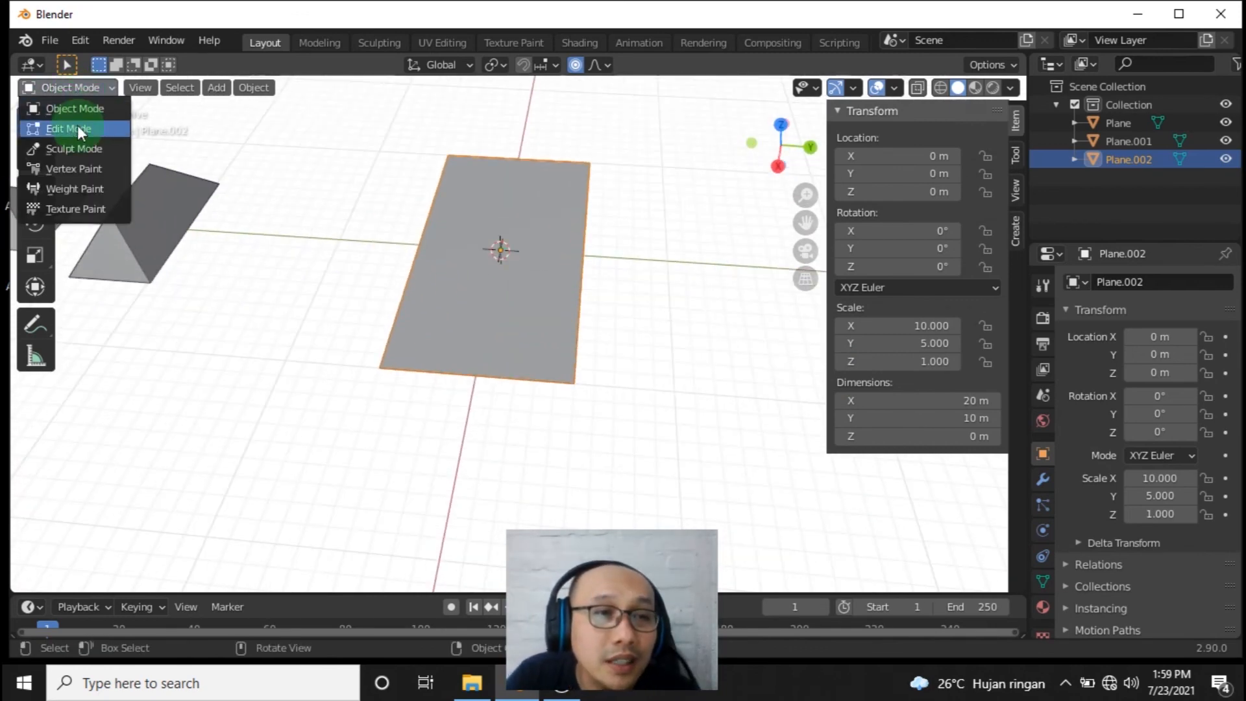
left_click(77, 126)
left_click(539, 218)
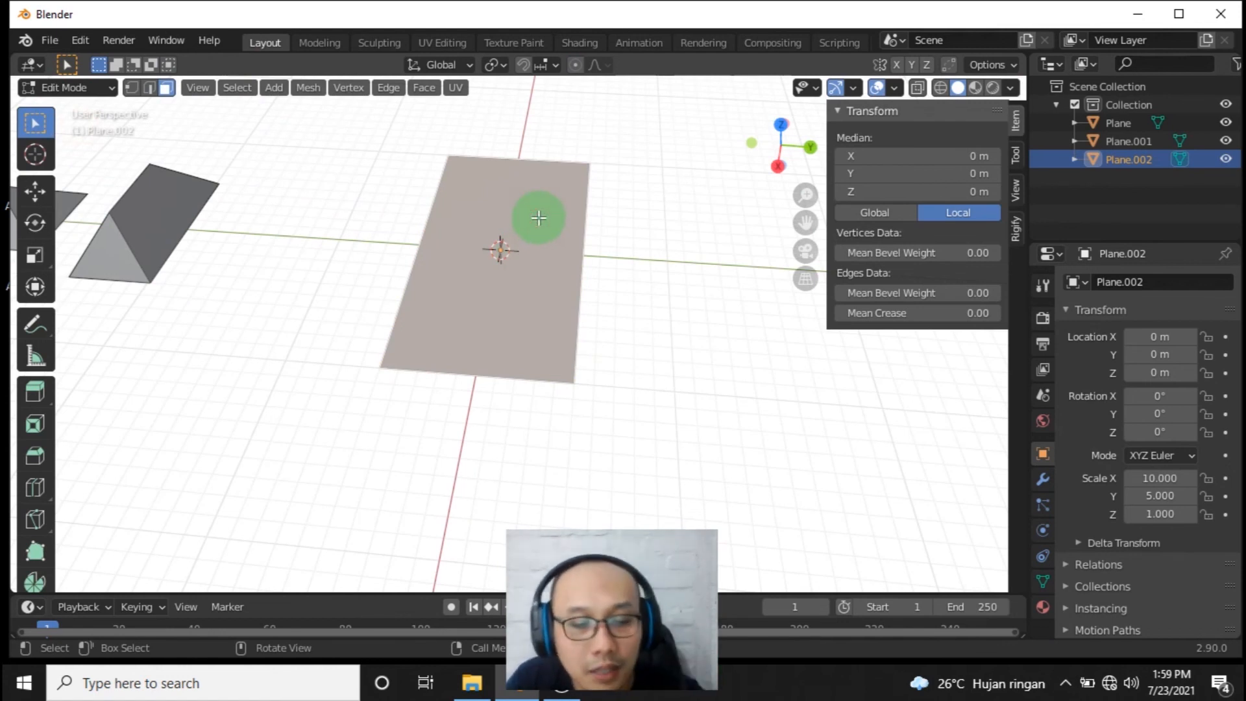
key("i")
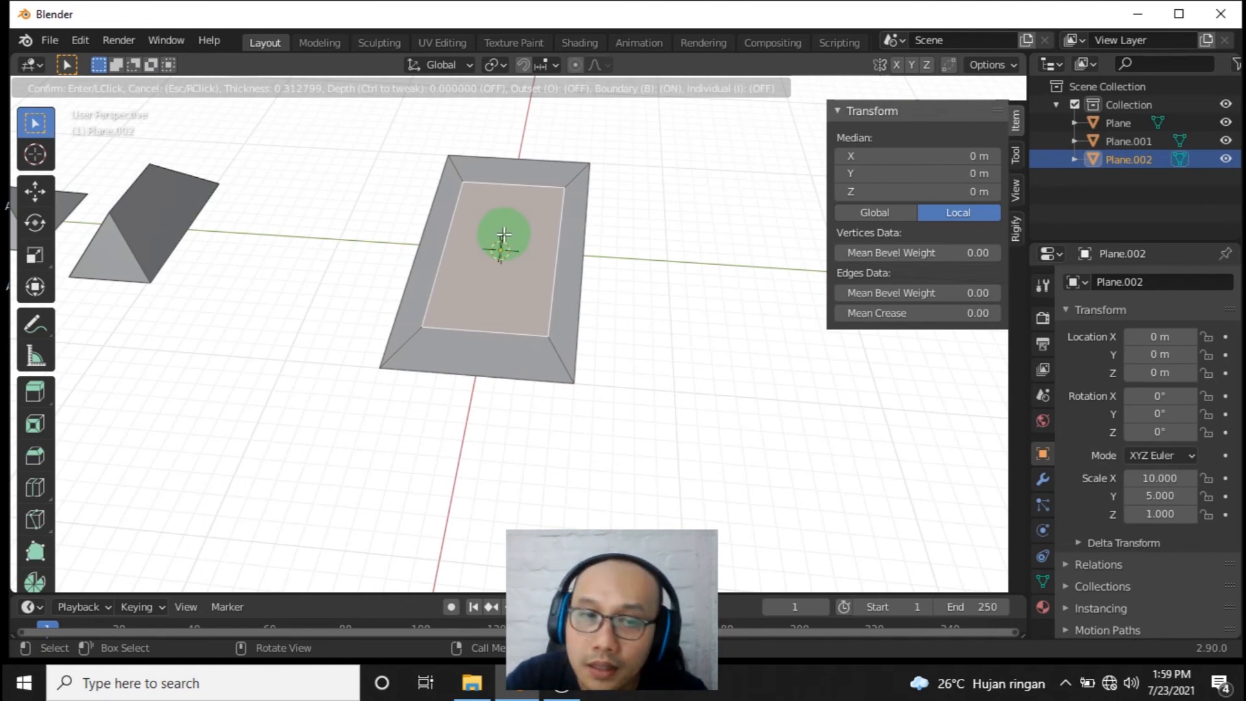
type("5")
key("Return")
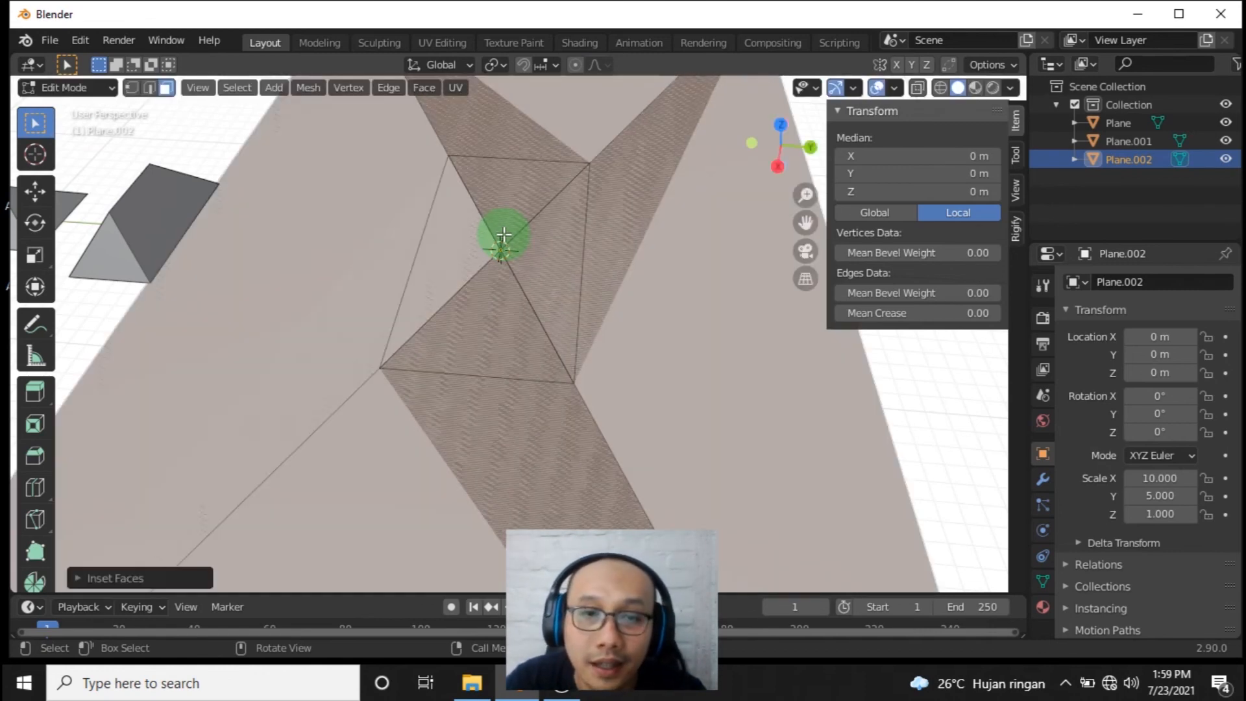
scroll(544, 243, "down", 4)
middle_click_drag(545, 243, 600, 302)
key("ctrl+z")
- Return to Object Mode and apply the scale of the 20 by 10 m plane
left_click(71, 87)
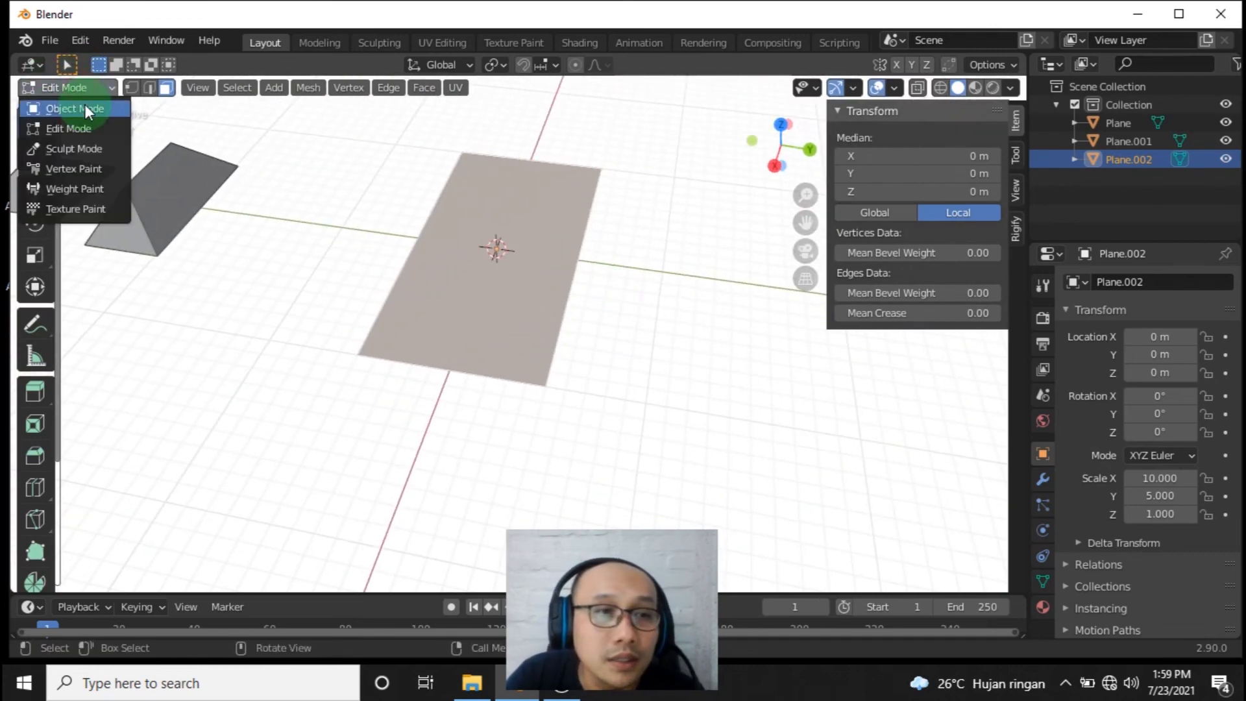
left_click(85, 104)
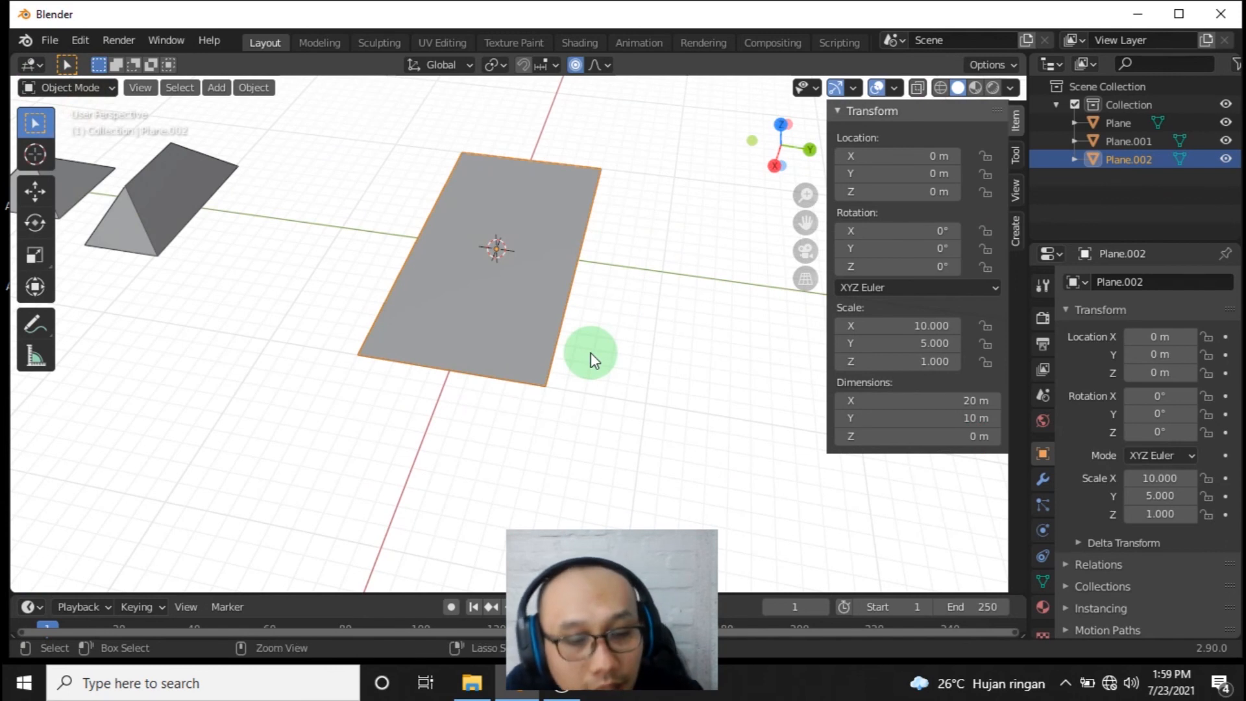
key("ctrl+a")
left_click(544, 352)
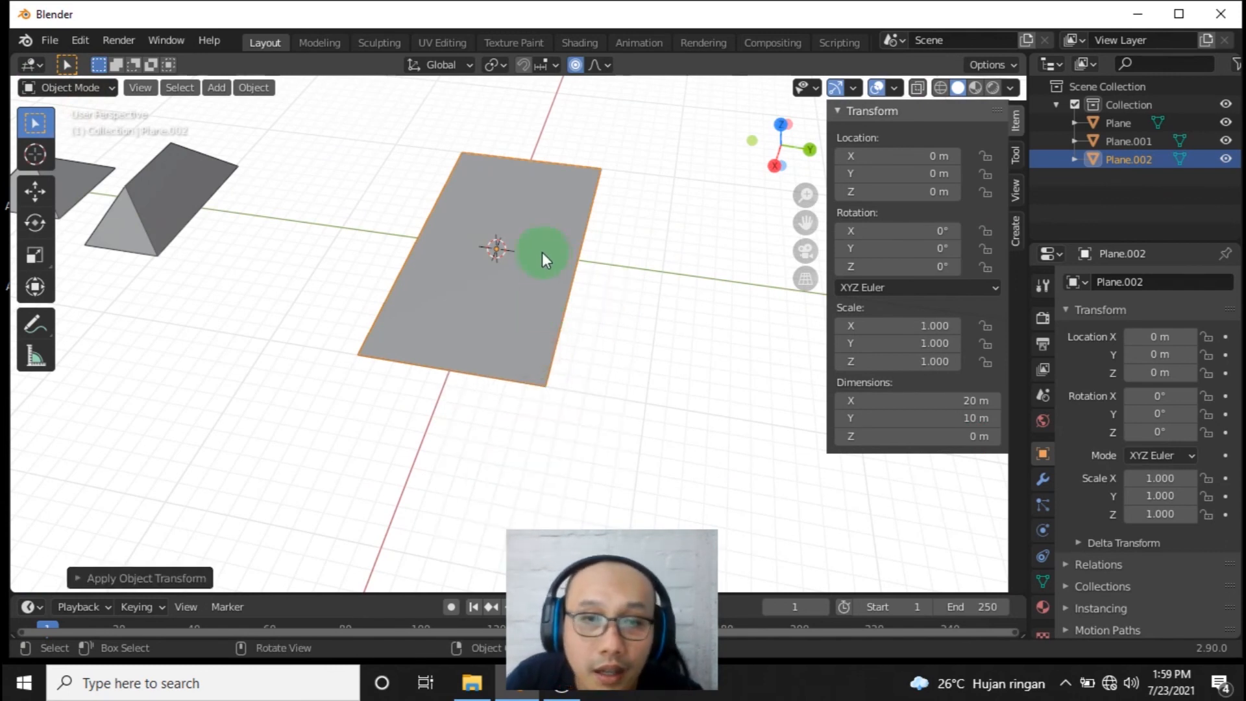
- Enter Edit Mode and inset the plane's face by 5 m so that it collapses into a ridge line
left_click(97, 88)
left_click(92, 126)
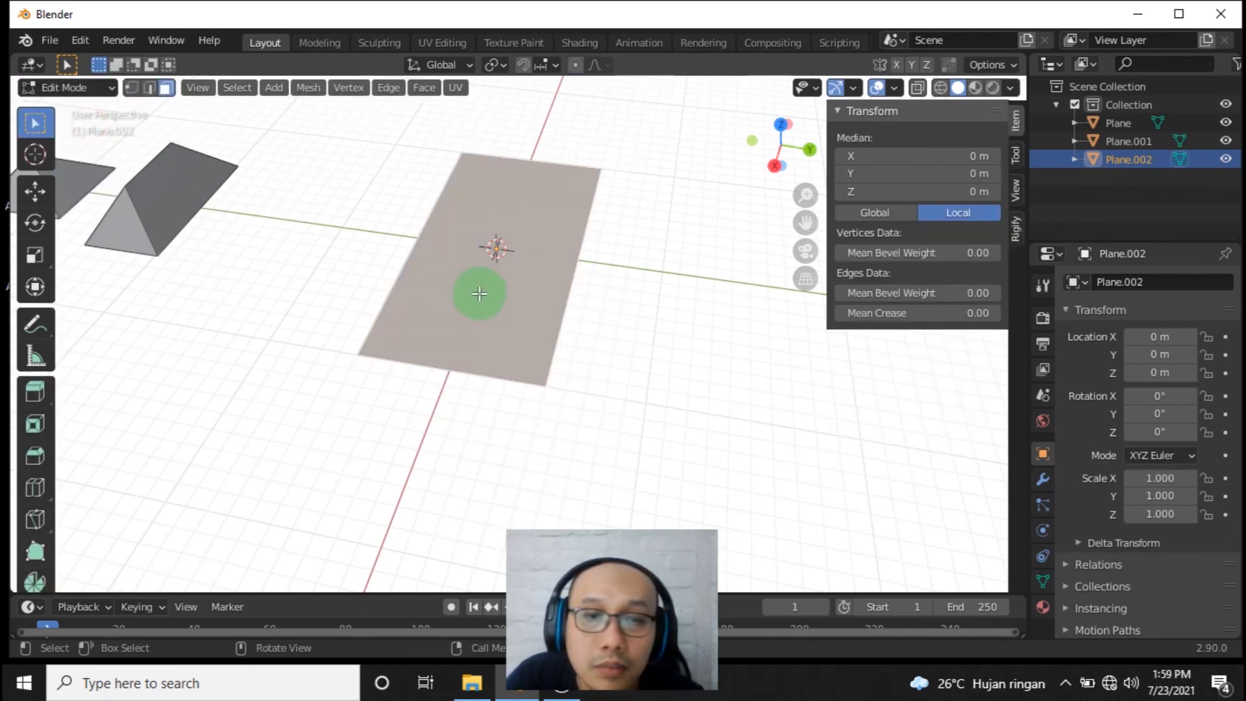
key("i")
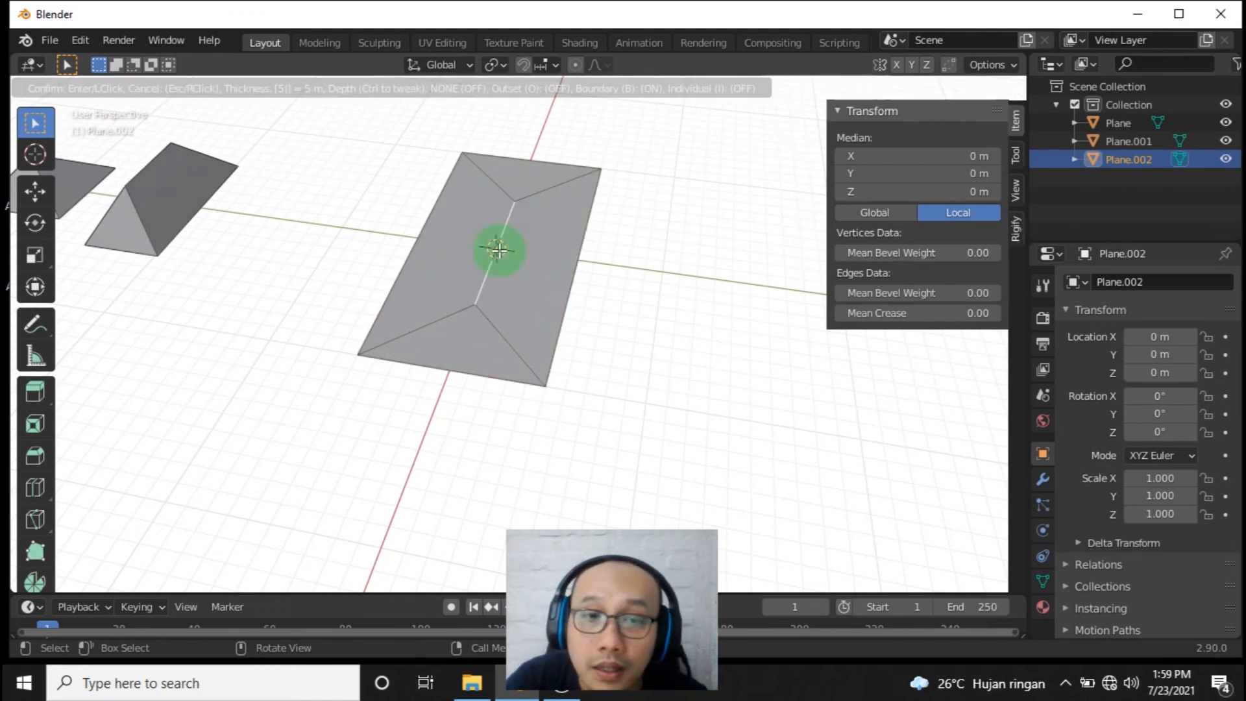
left_click(498, 249)
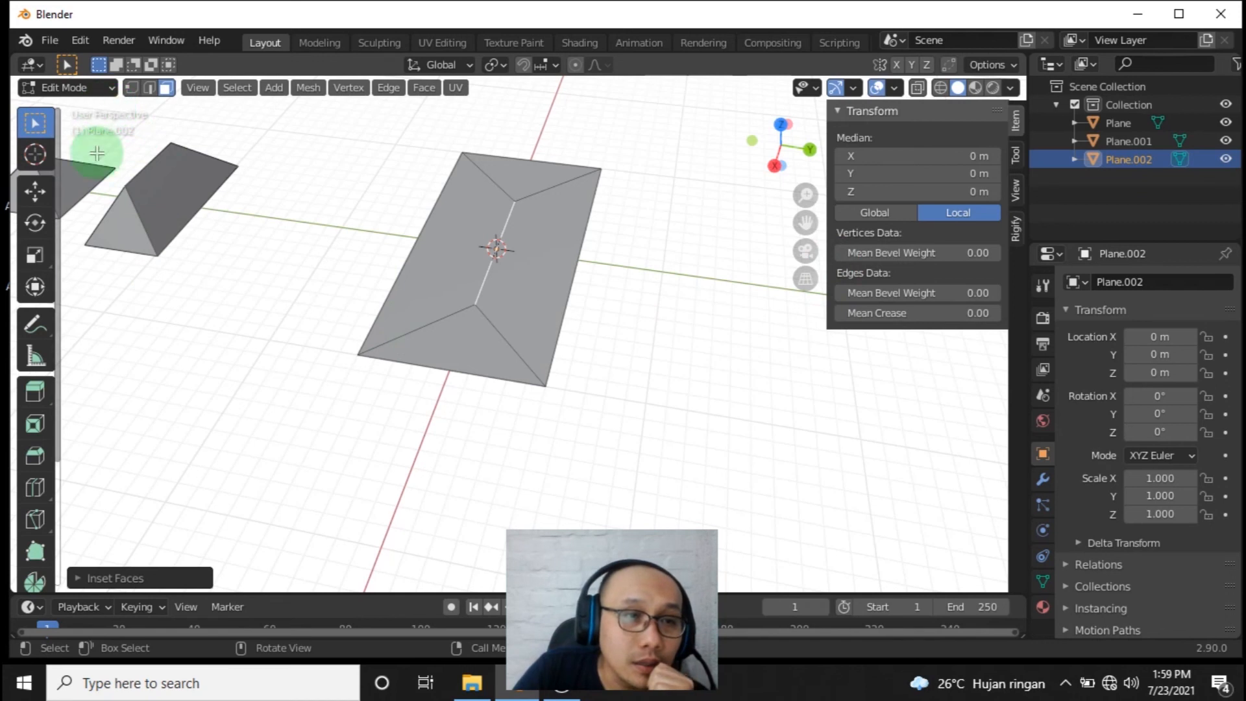
- Raise the inset ridge by 3 m along the Z axis to form a hip roof
key("g")
key("z")
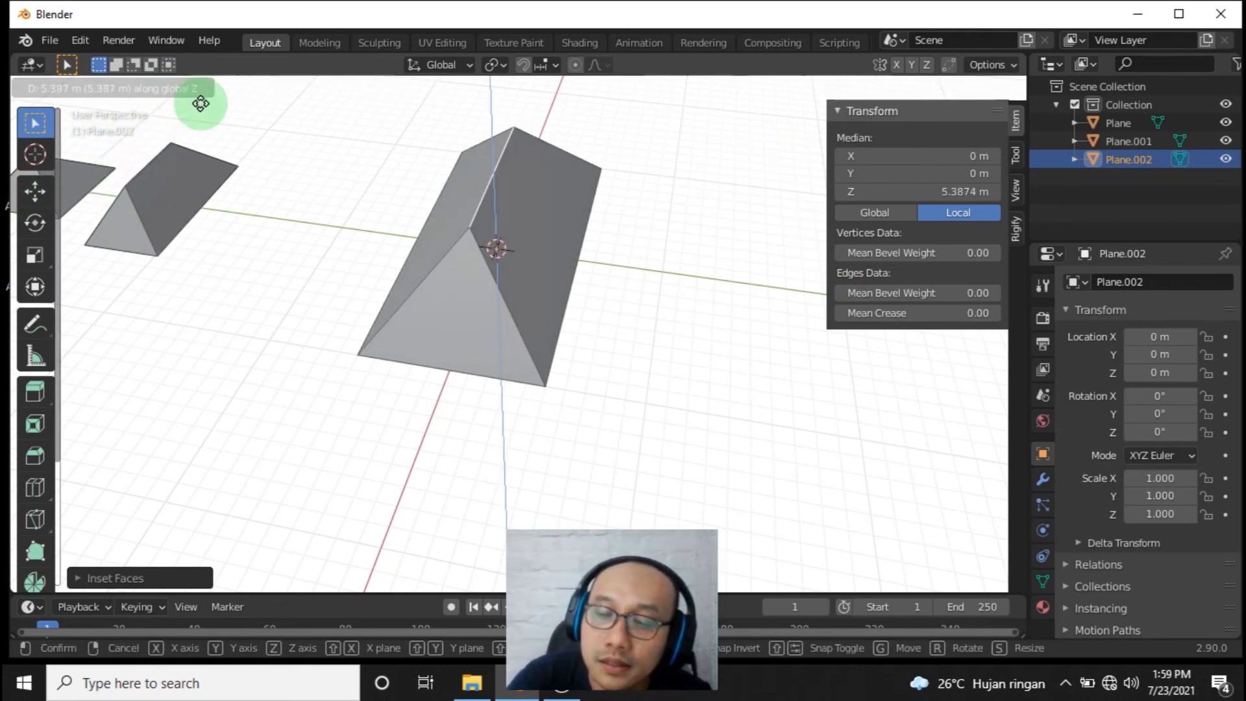
key("3")
key("Return")
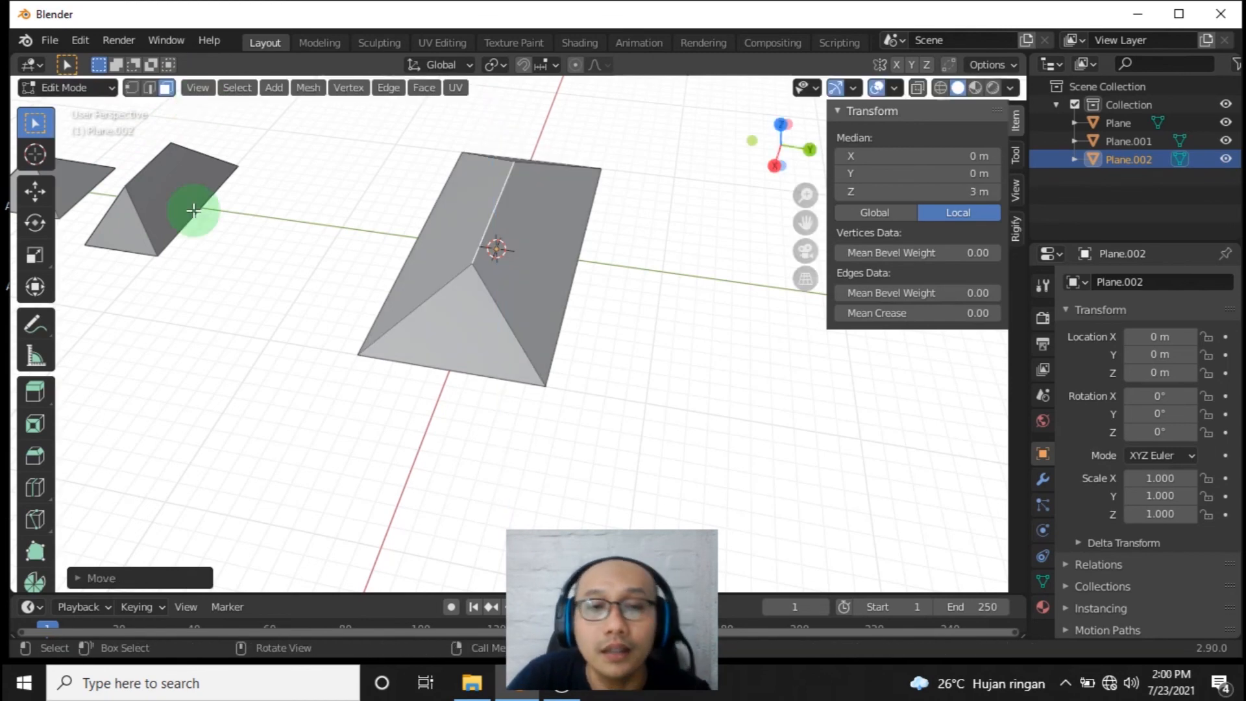
- Return to Object Mode, move the 20 by 10 m hip roof about -13.18 m along the Y axis beside the smaller roofs, and deselect it
middle_click_drag(375, 357, 162, 95)
left_click(99, 87)
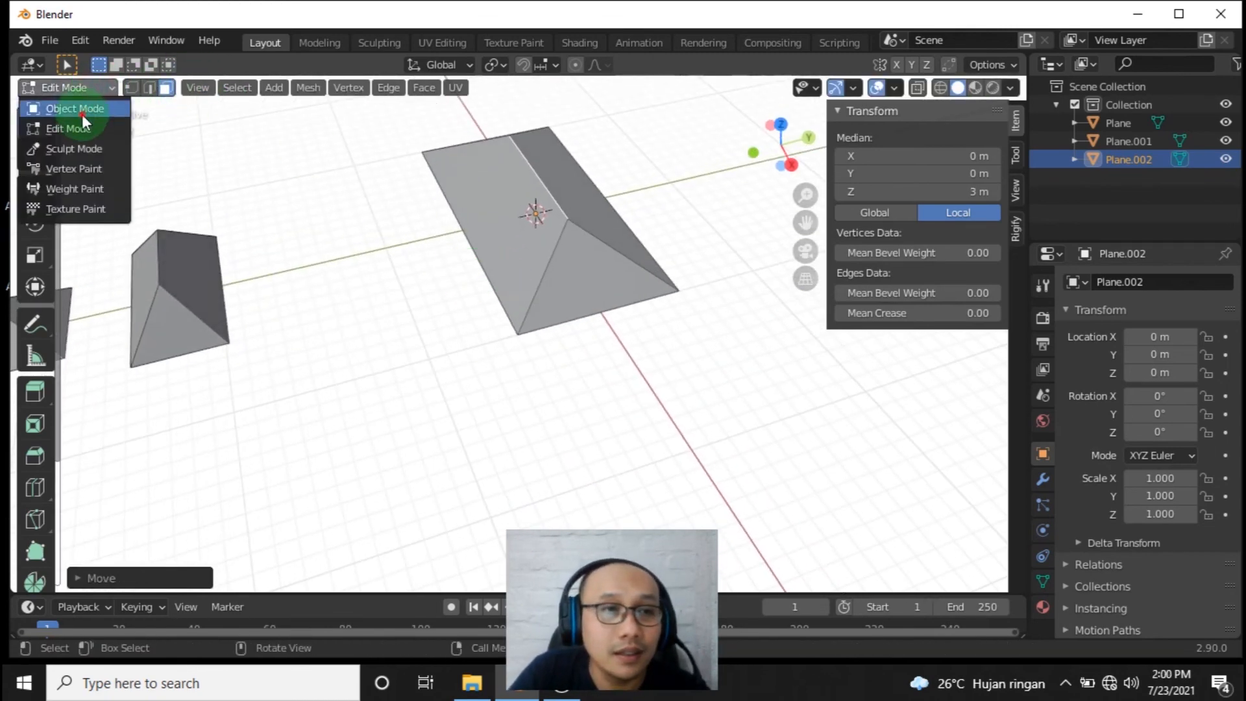
left_click(82, 111)
middle_click_drag(584, 311, 548, 337)
key("g")
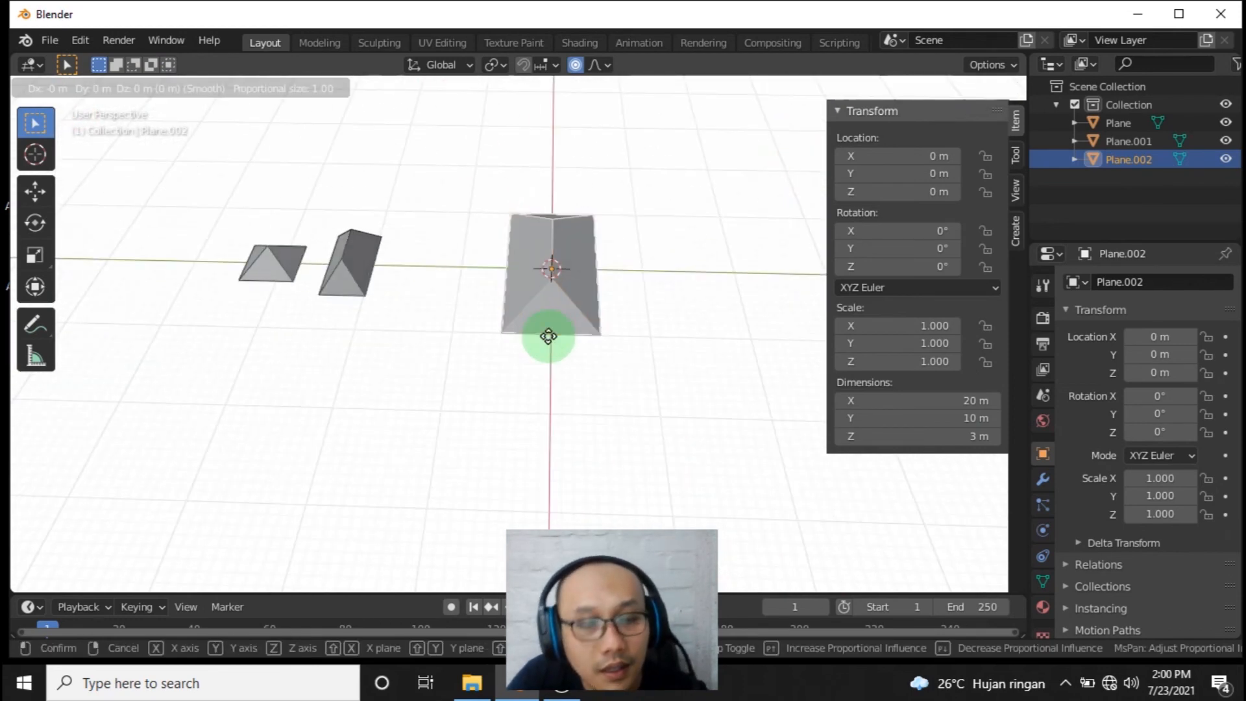
key("x")
key("y")
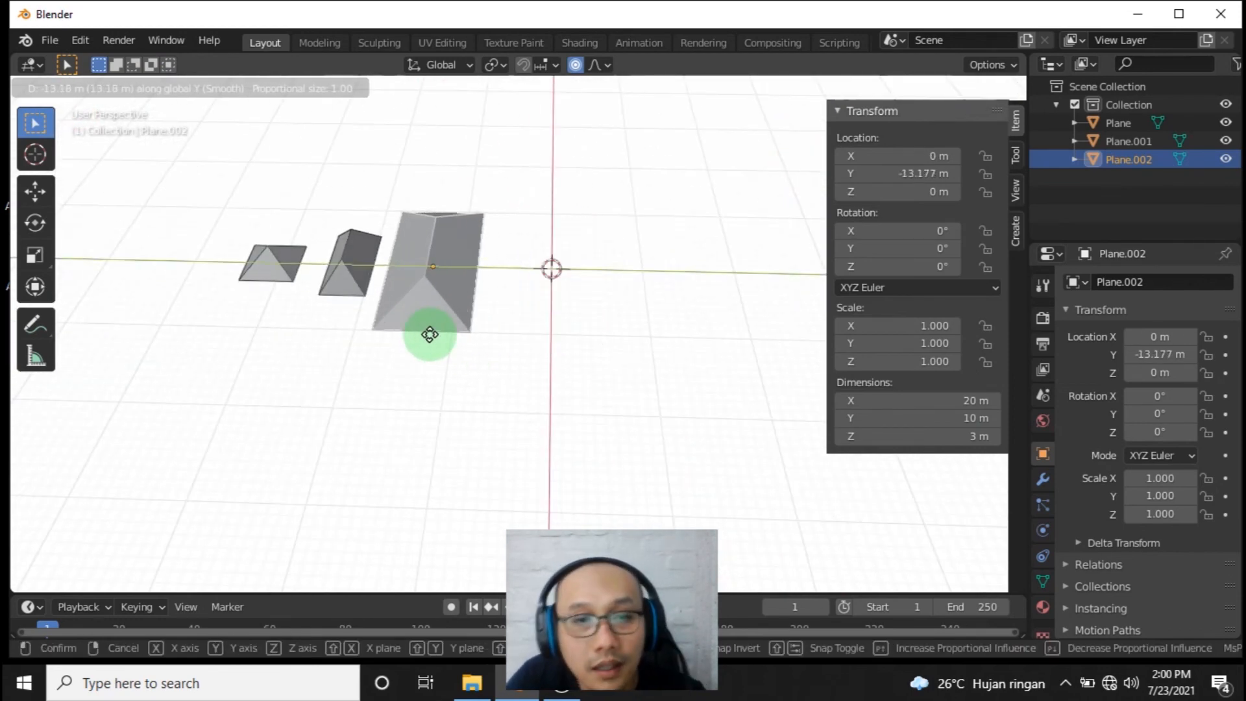
left_click(429, 338)
middle_click_drag(668, 406, 427, 351)
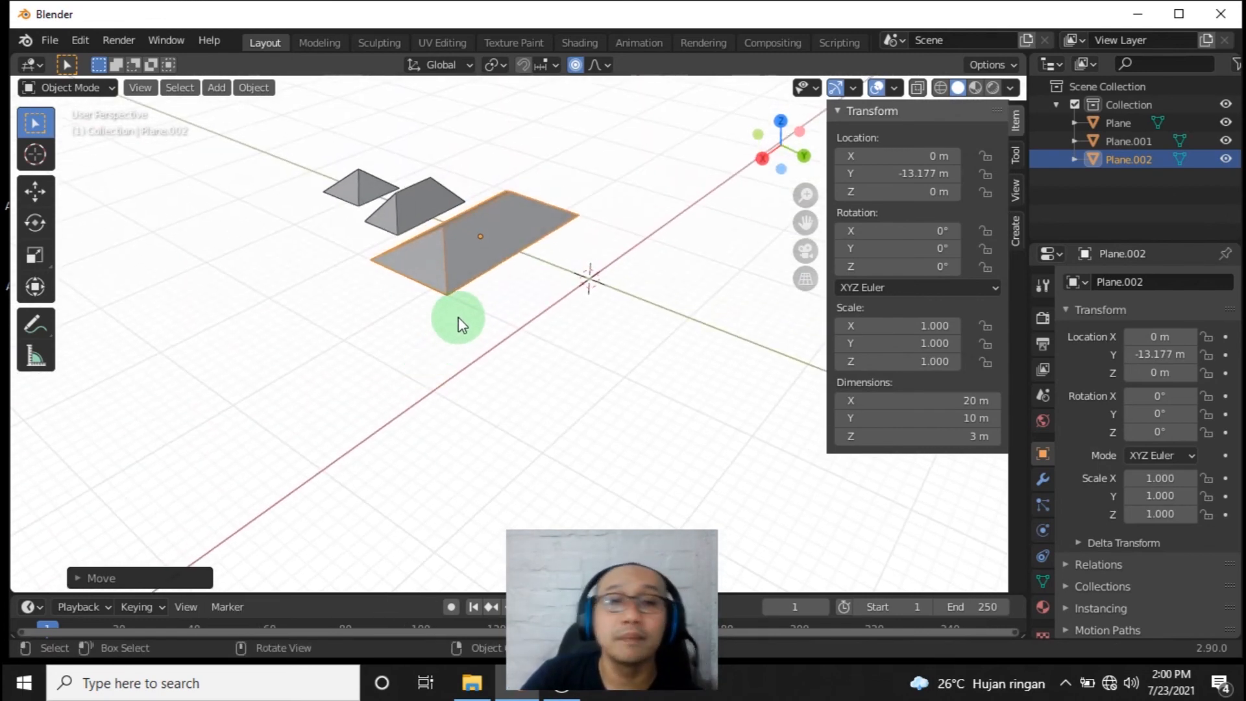
scroll(461, 317, "down", 2)
left_click(628, 170)
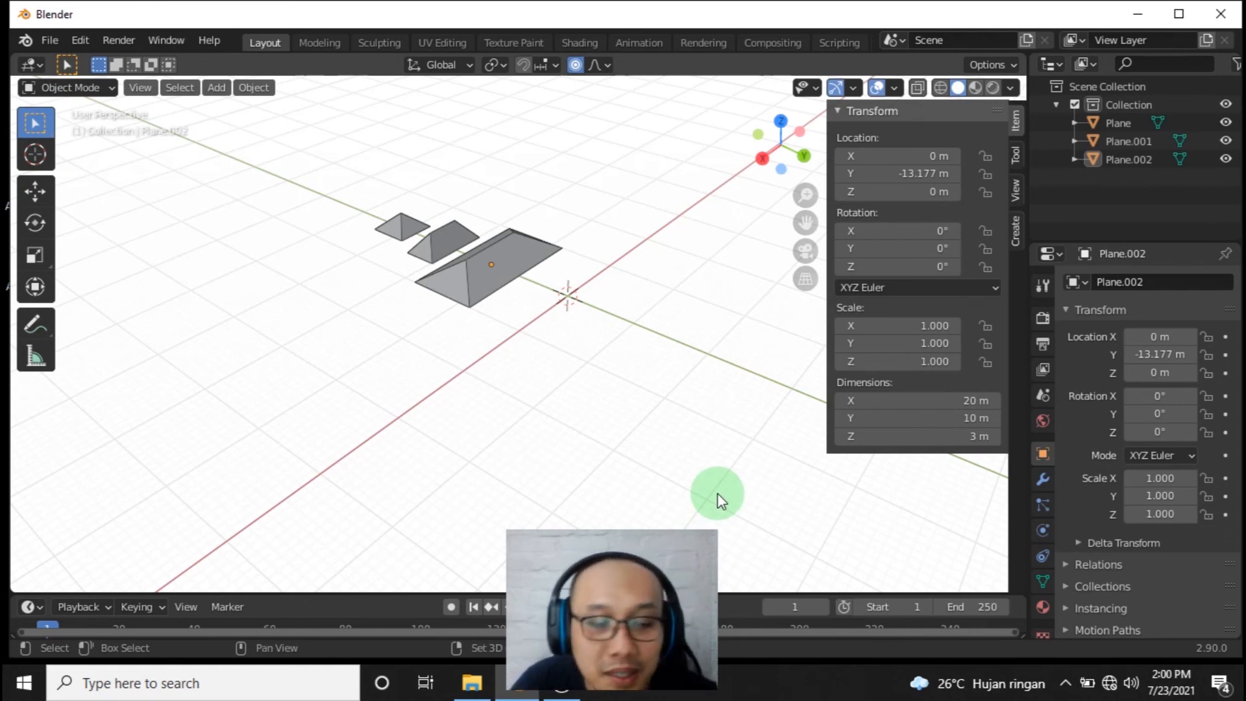
- Add a new mesh plane at the world origin
key("shift+a")
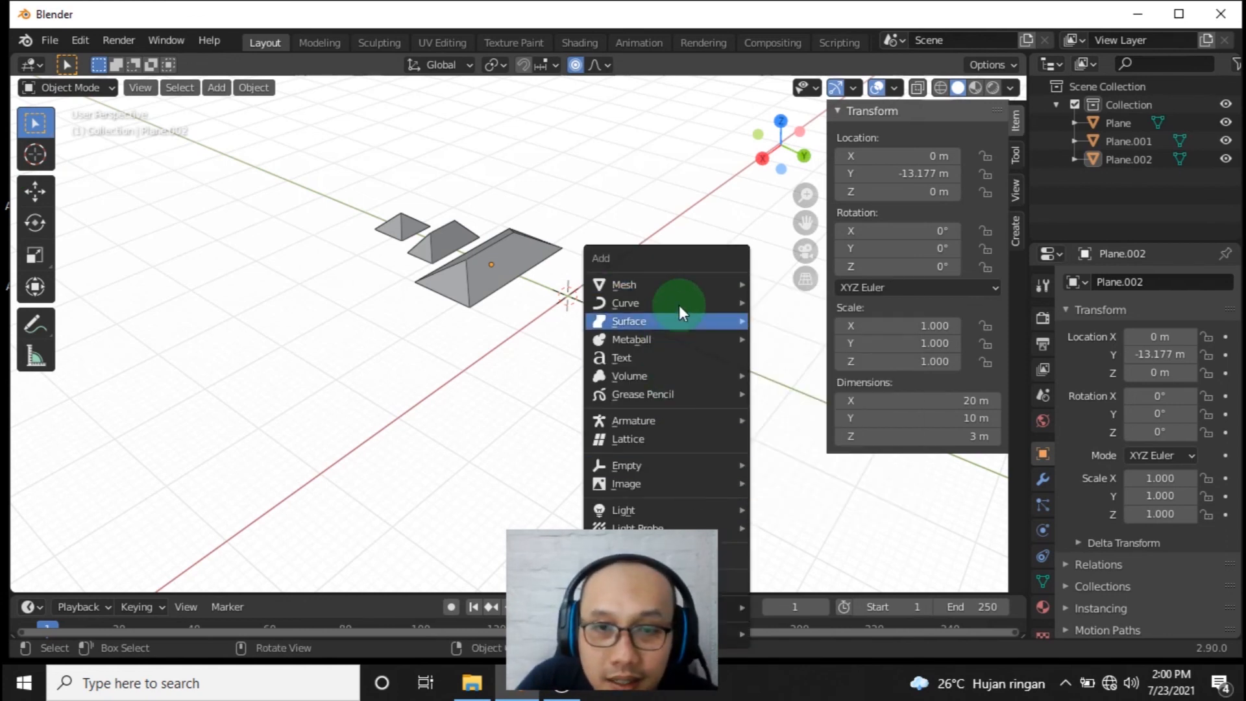
mouse_move(692, 287)
left_click(819, 286)
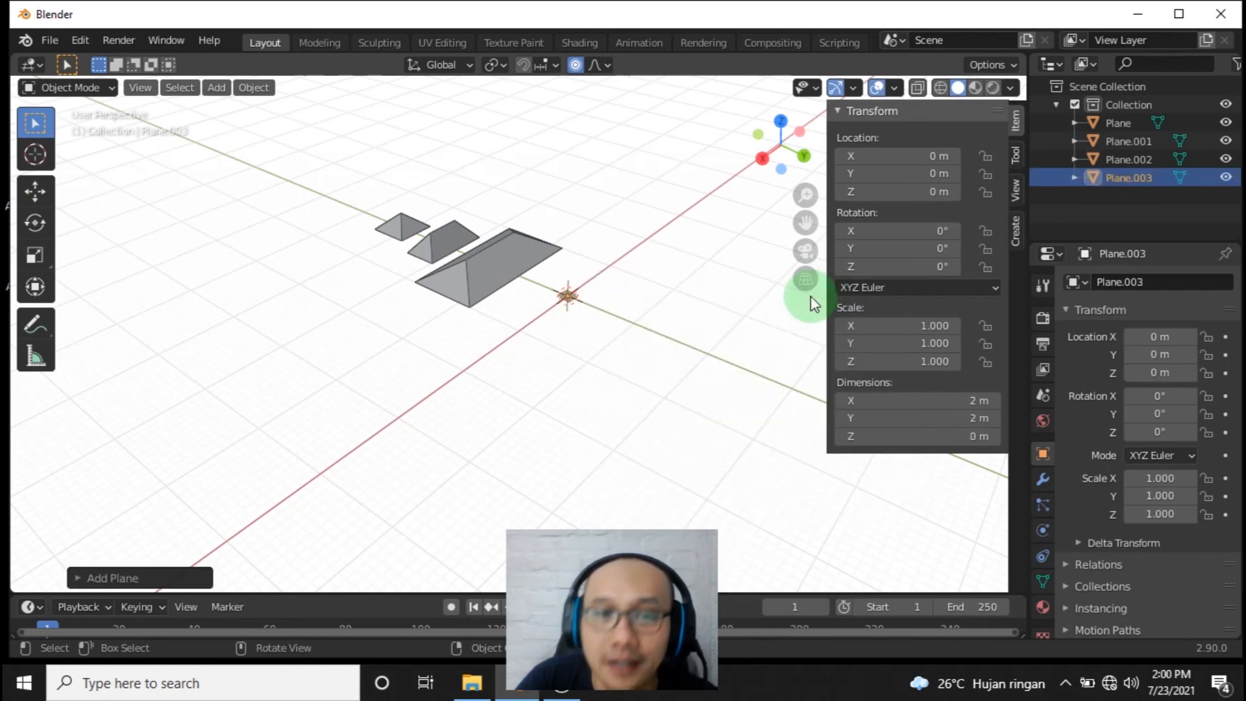
scroll(646, 286, "up", 3)
middle_click_drag(649, 286, 548, 389, "shift")
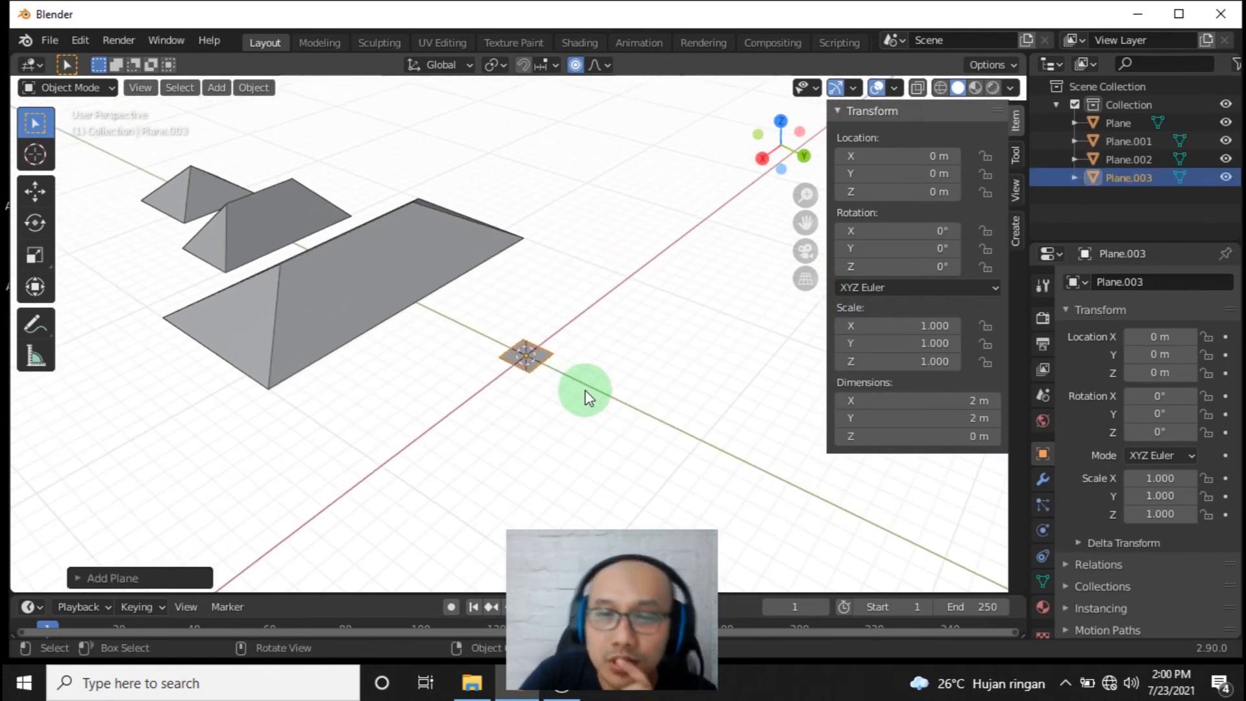
- Set the new plane's dimensions to 10 m in X and, after trying 5 m, 4 m in Y
left_click(969, 402)
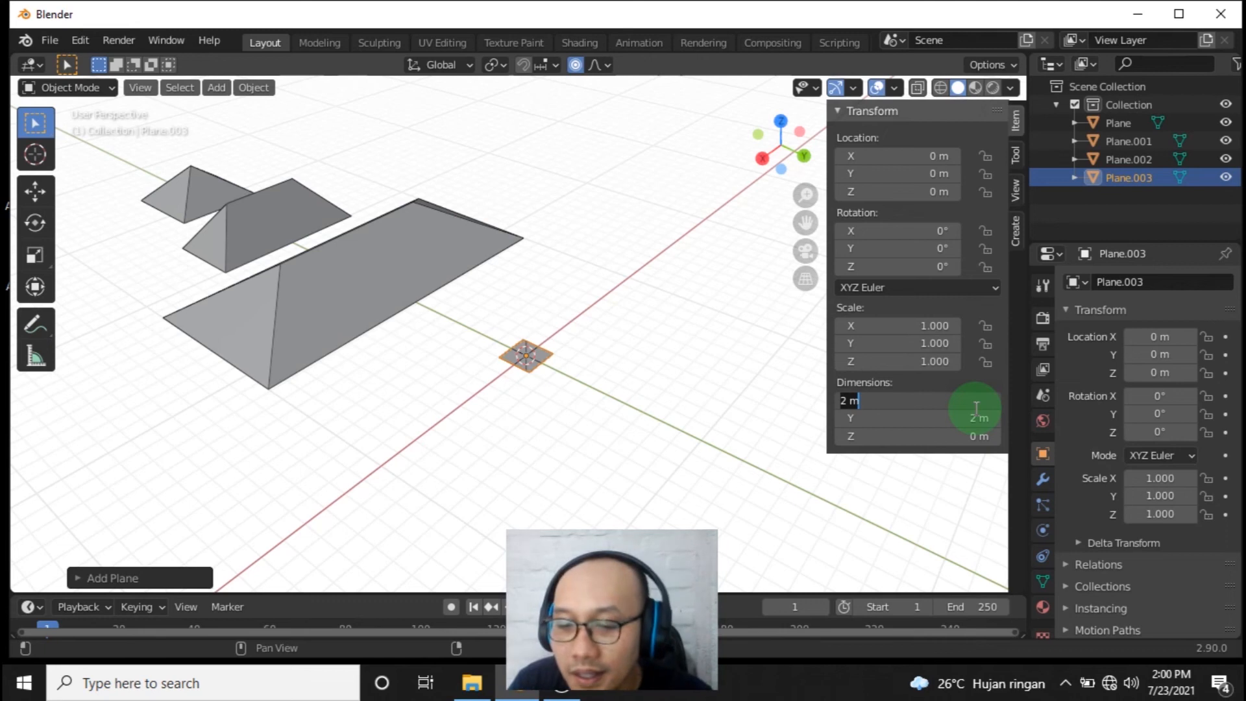
type("10")
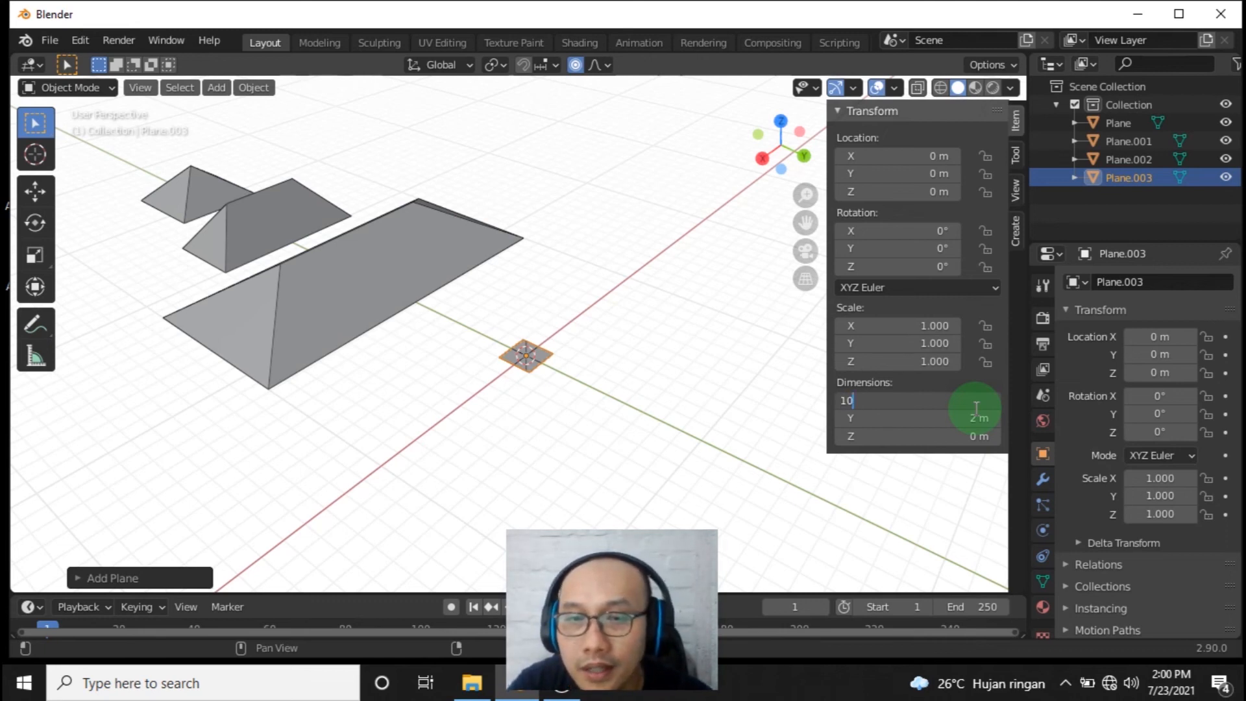
key("Return")
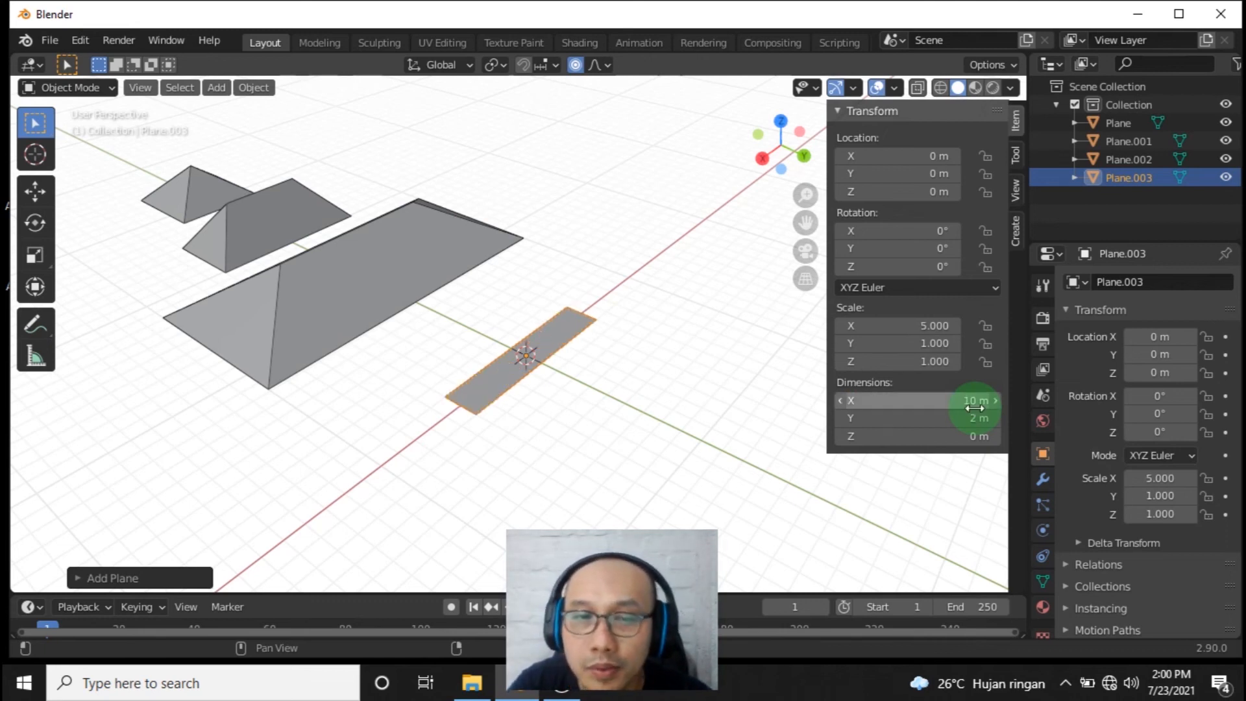
left_click(980, 419)
type("5")
key("Return")
left_click(979, 419)
type("4")
key("Return")
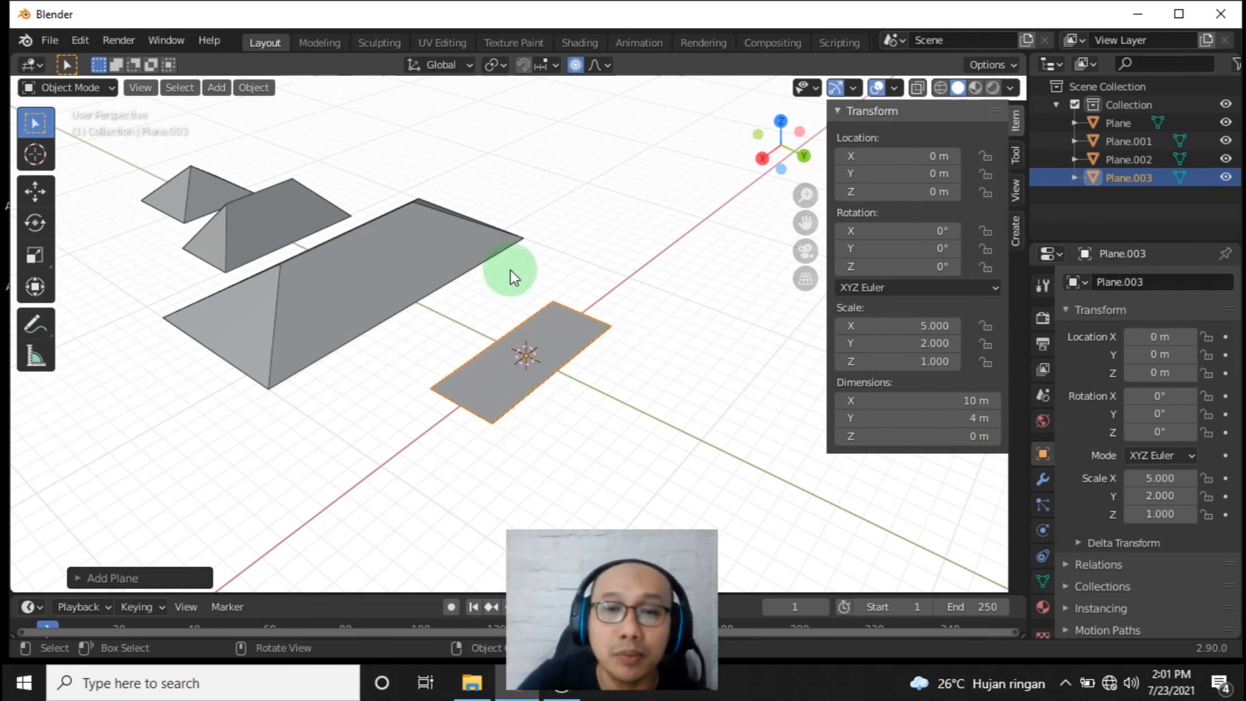
- Select the largest hip roof, rotate it 90° about the Z axis, and undo the rotation
left_click(453, 236)
middle_click_drag(522, 275, 597, 231, "shift")
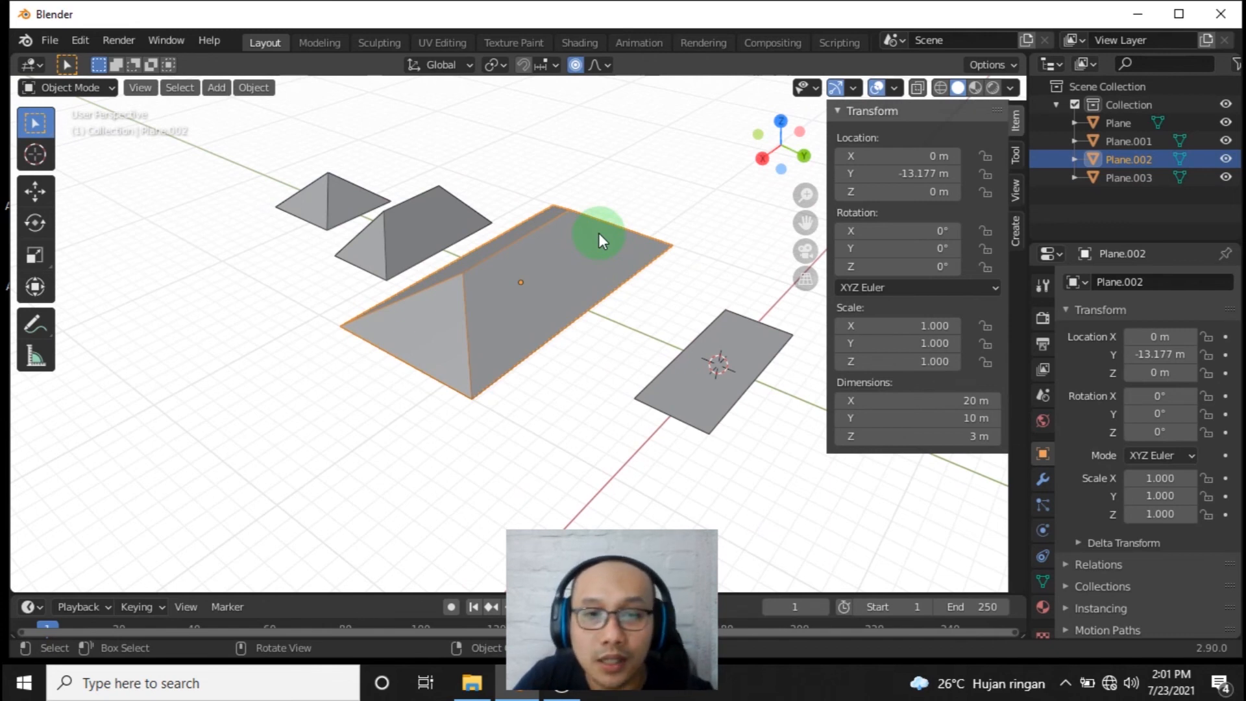
key("r")
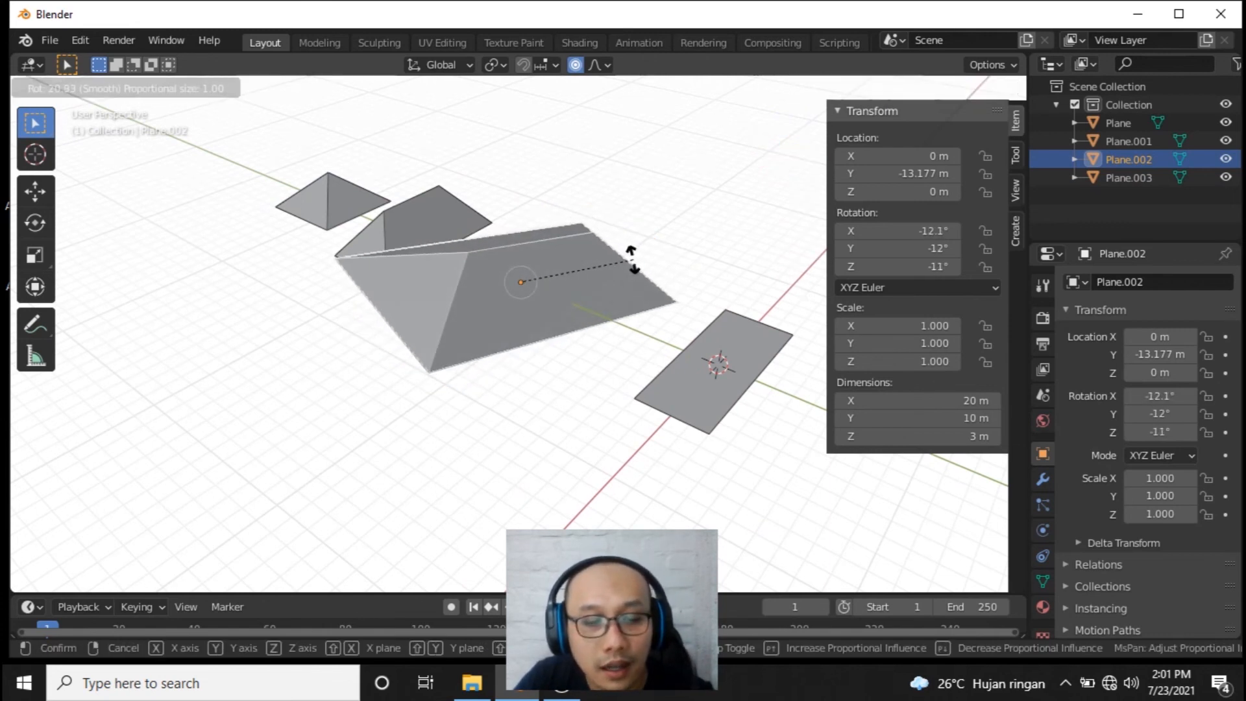
key("z")
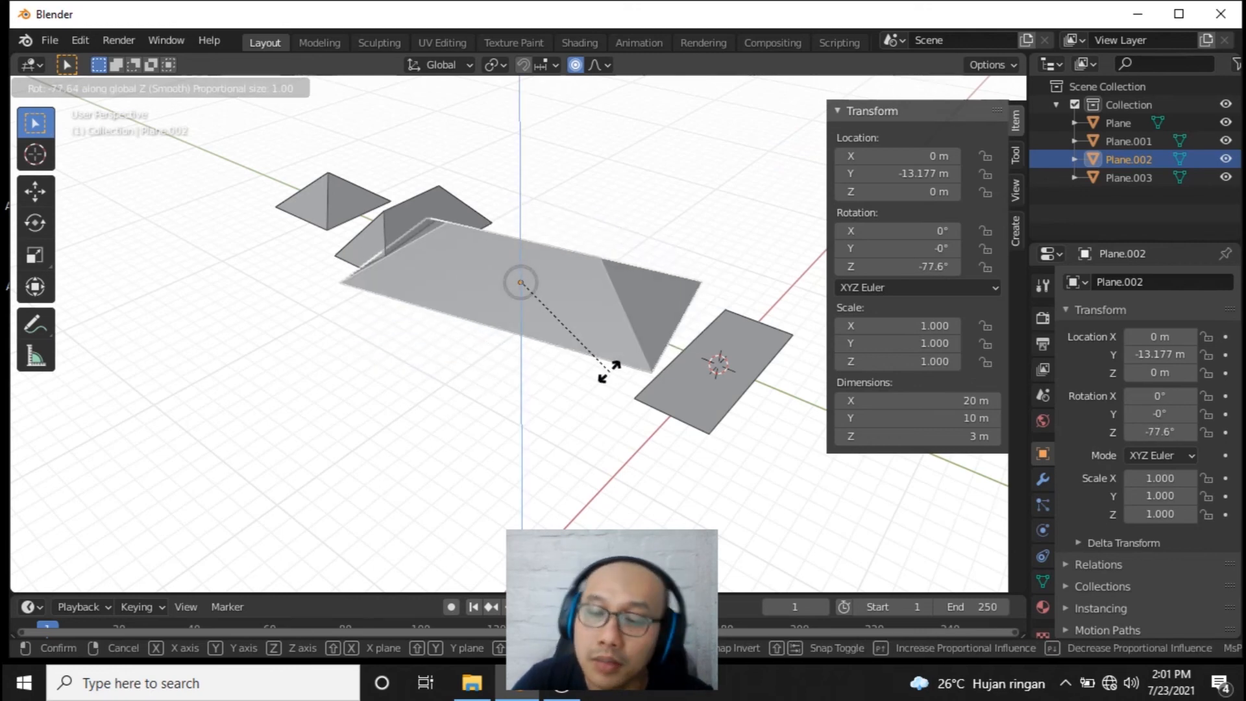
type("90")
left_click(610, 377)
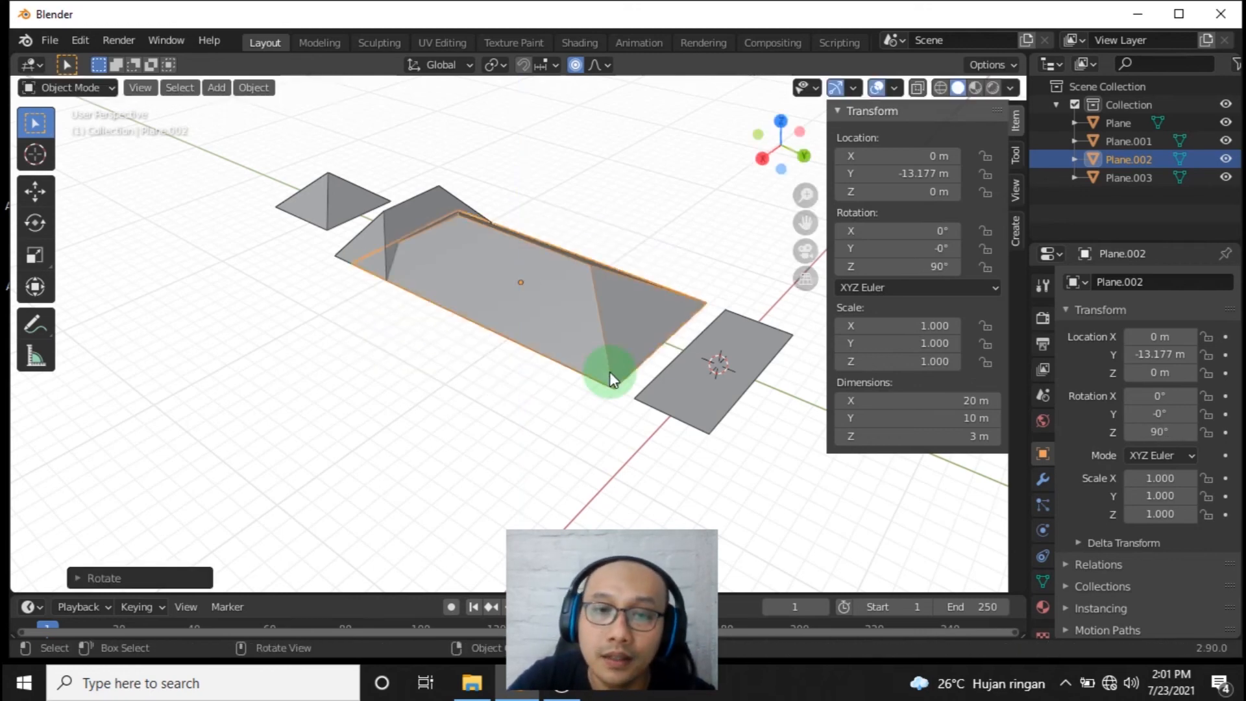
middle_click_drag(598, 412, 579, 314)
key("ctrl+z")
- Select the 10 by 4 m plane, enter Edit Mode, and try insetting its face without applying the scale
left_click(584, 327)
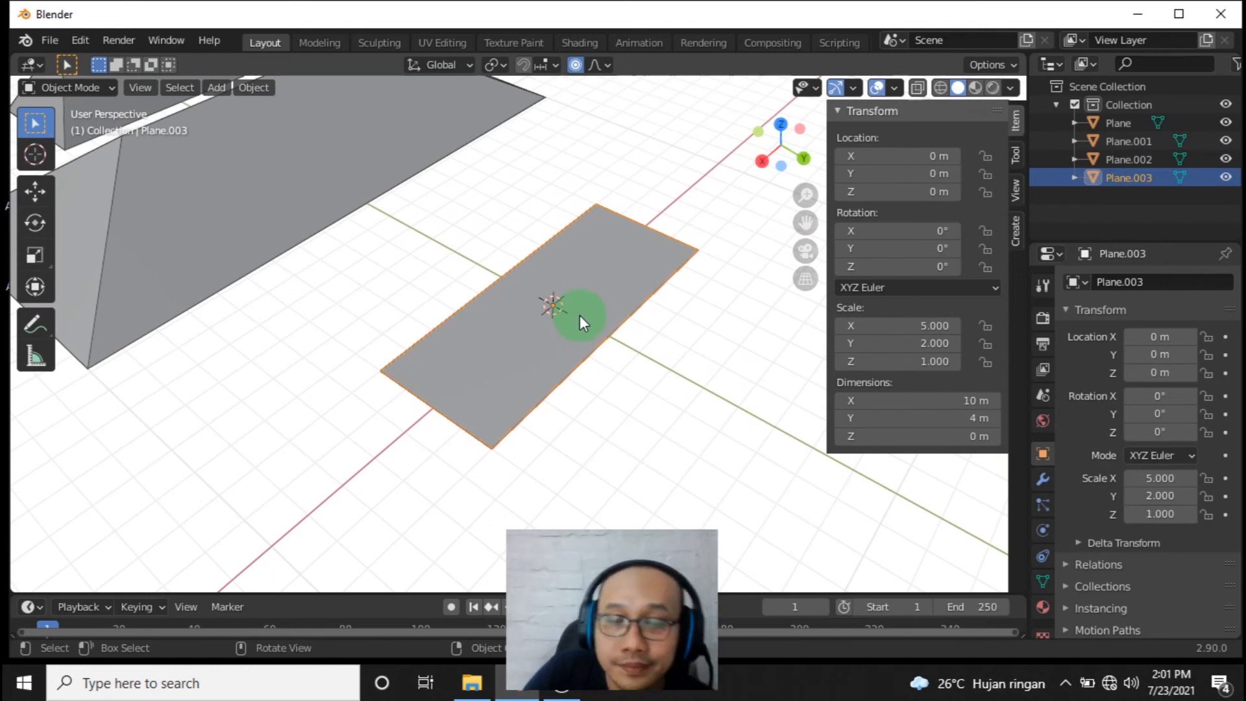
left_click(76, 89)
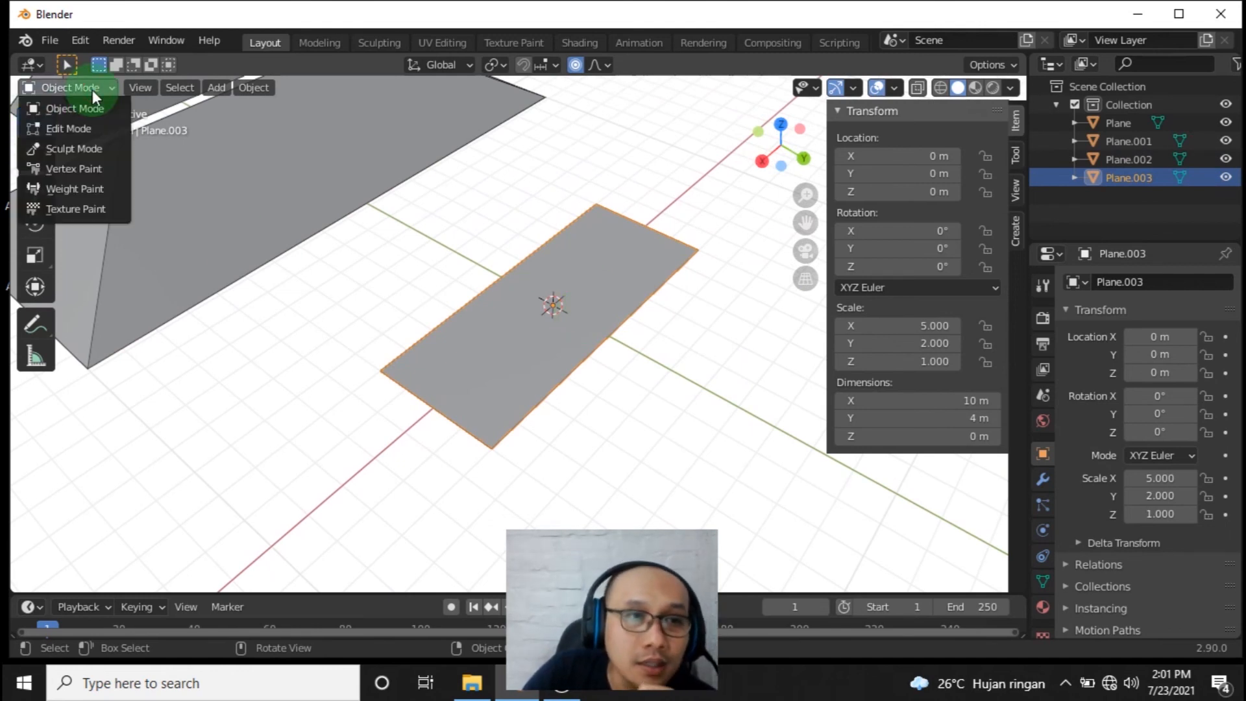
left_click(68, 128)
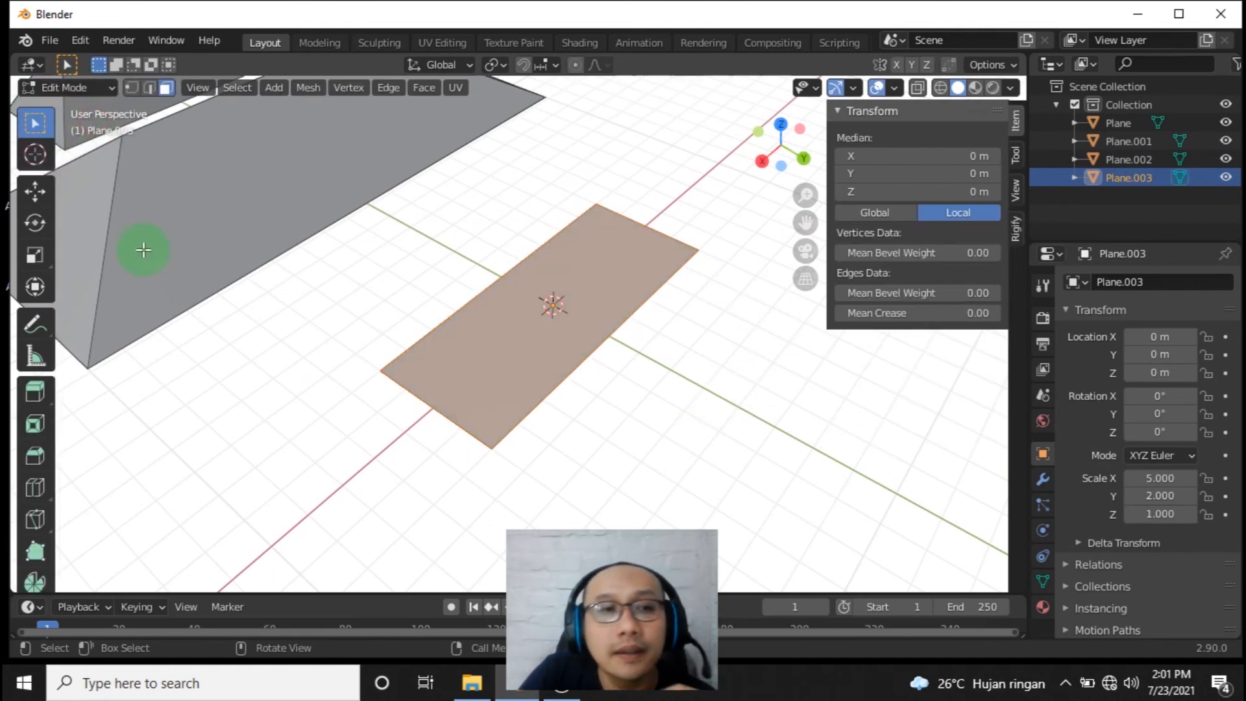
key("alt+a")
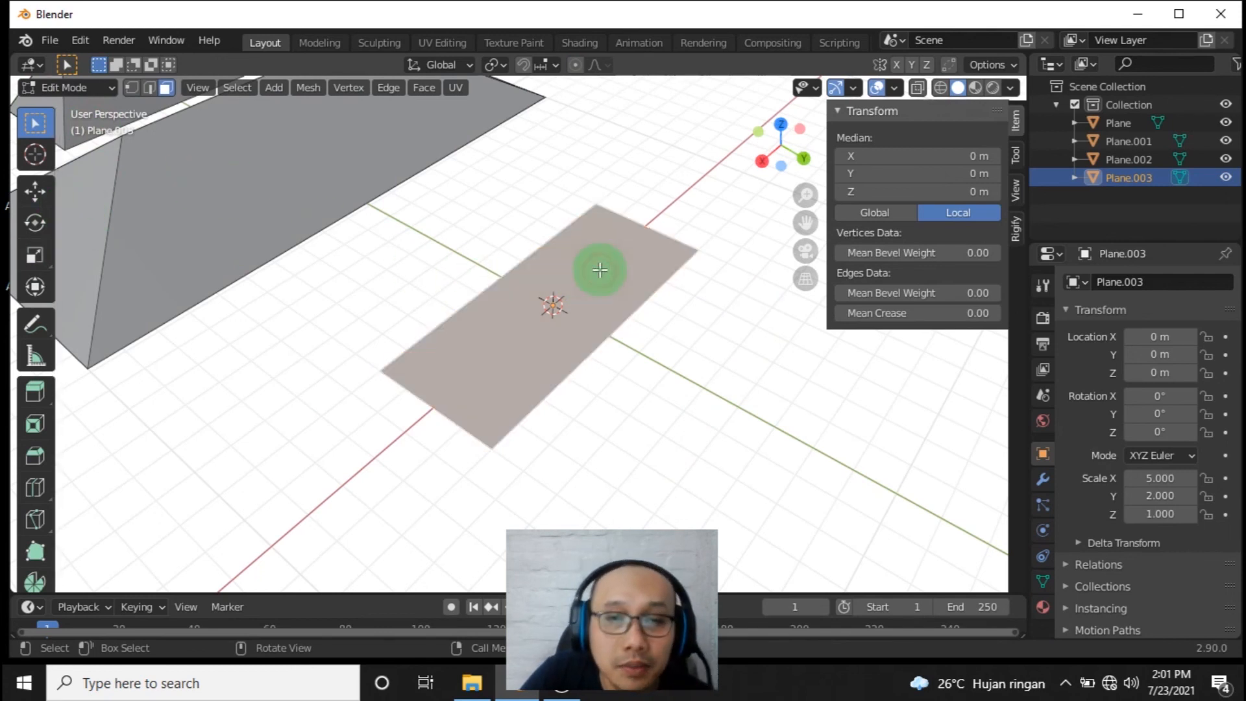
key("i")
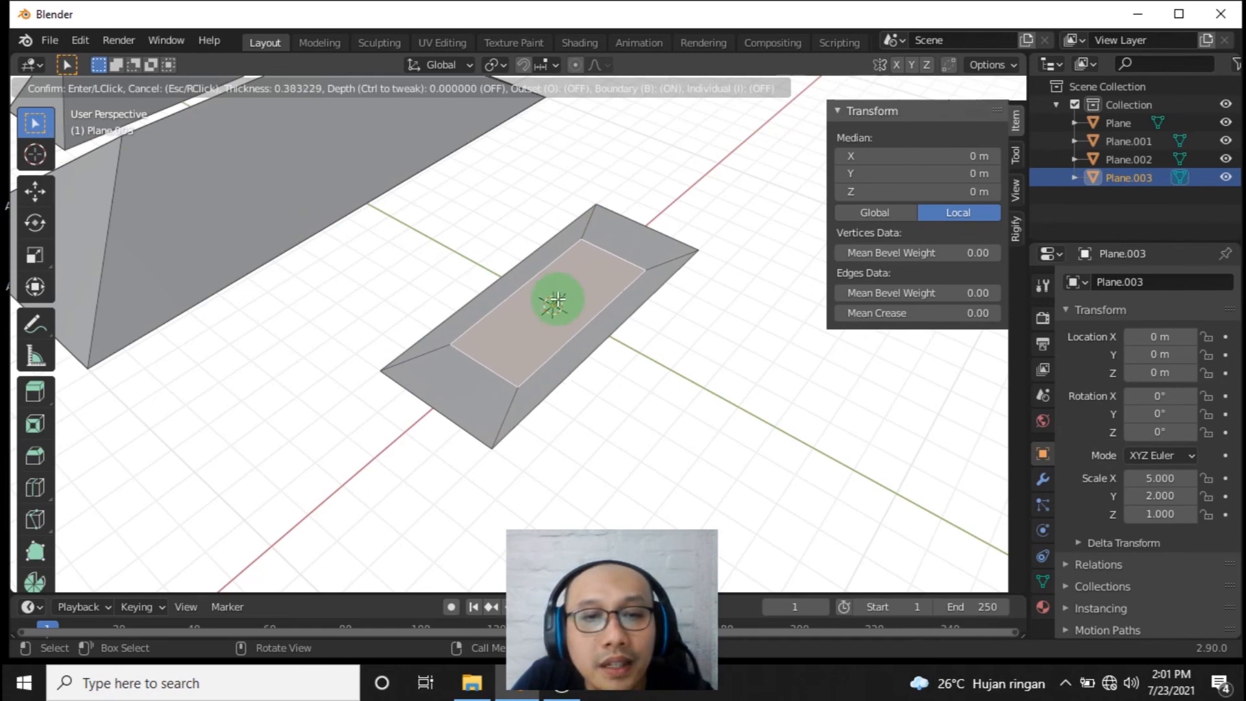
key("Escape")
middle_click_drag(656, 336, 628, 370)
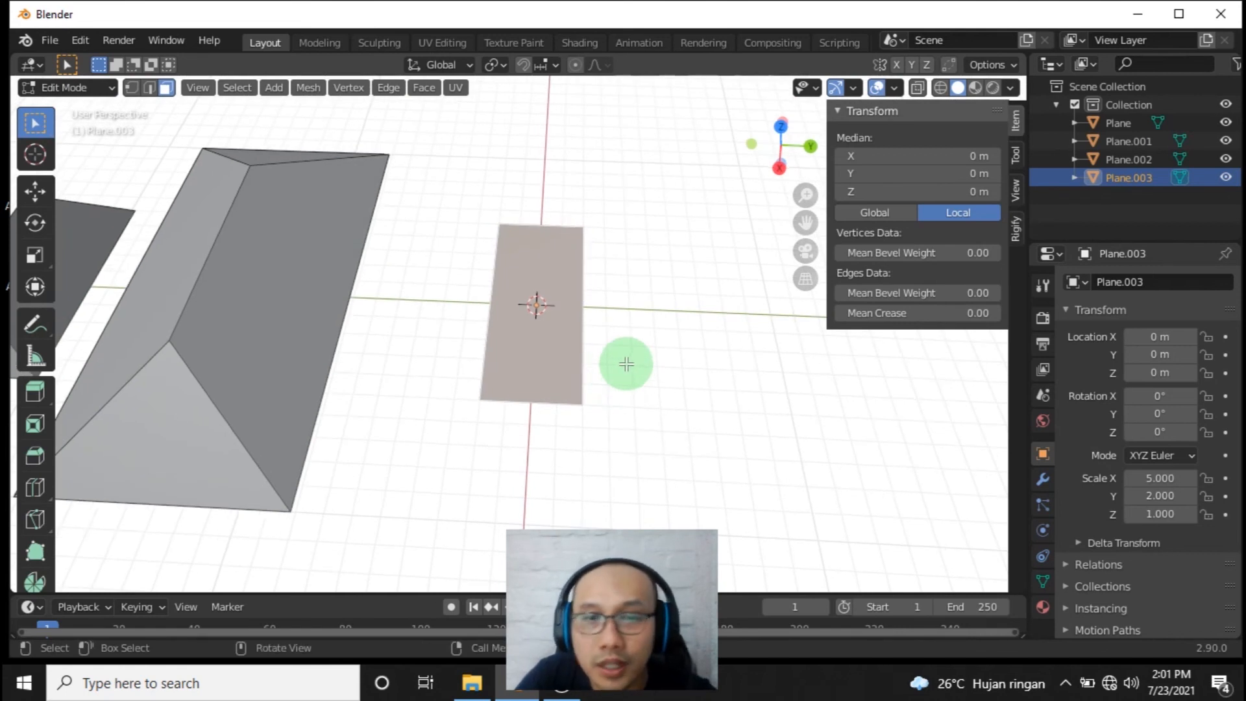
- Return to Object Mode and apply the scale of the 10 by 4 m plane
left_click(96, 89)
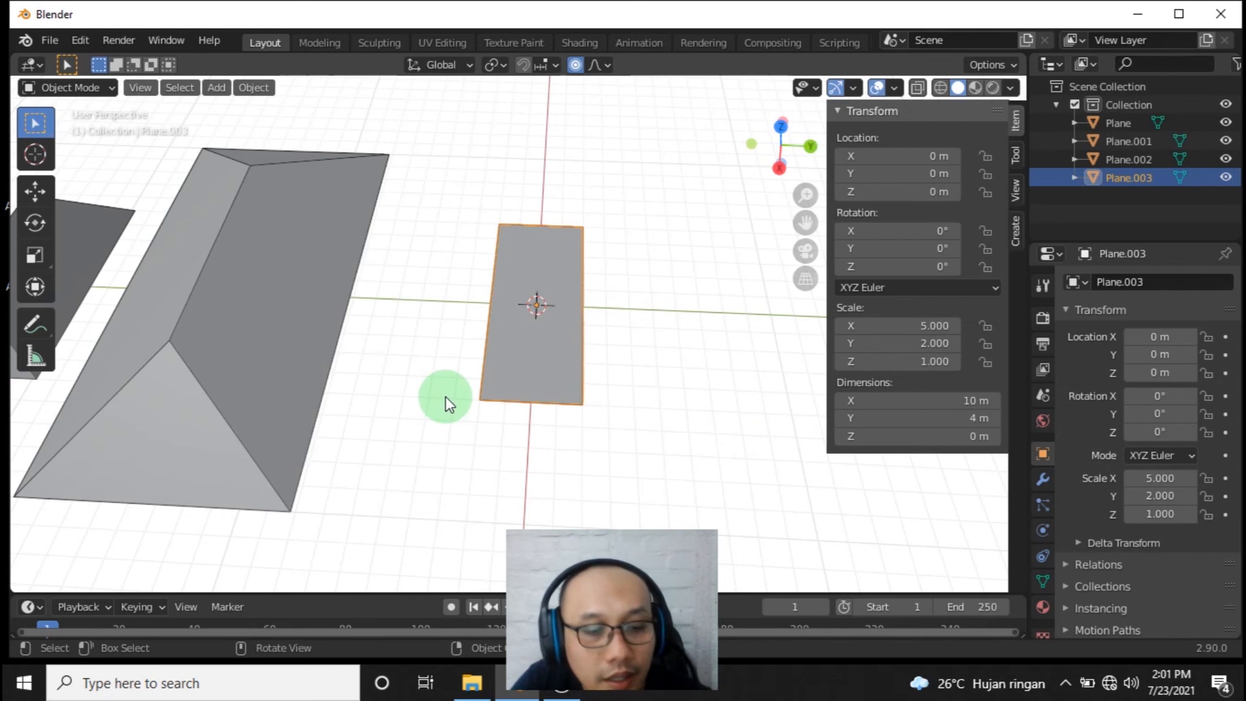
key("ctrl+a")
left_click(416, 385)
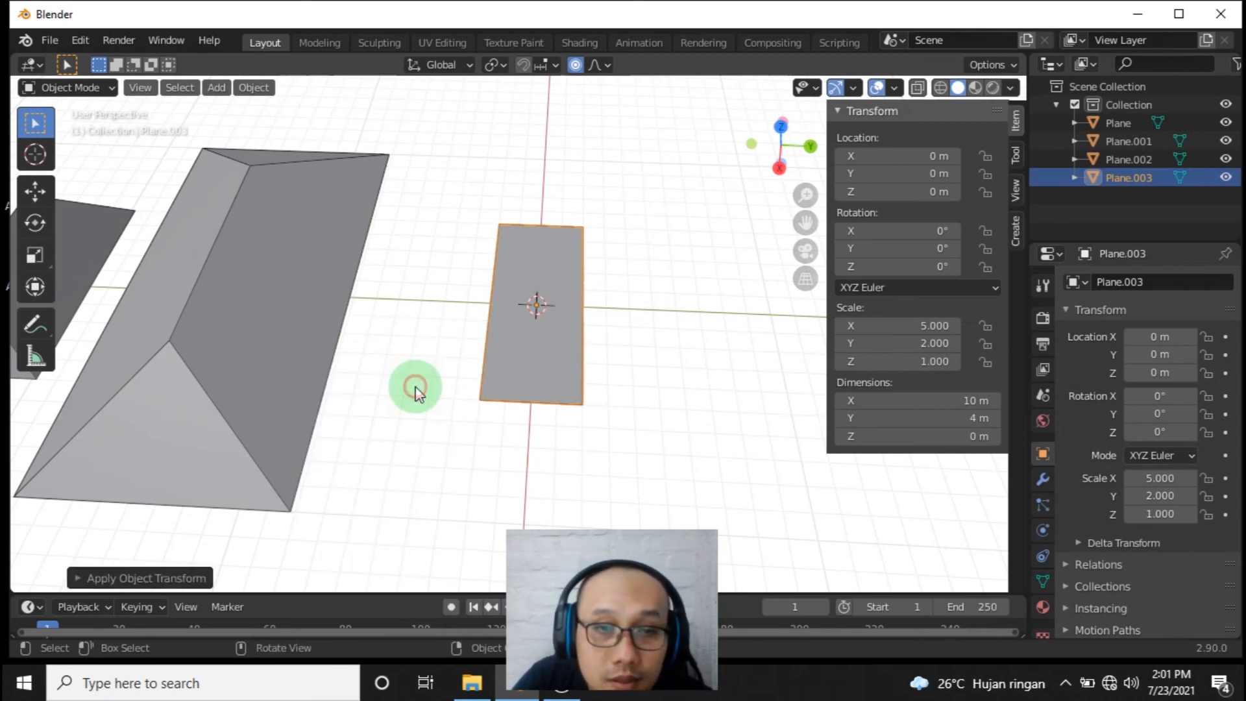
key("ctrl+a")
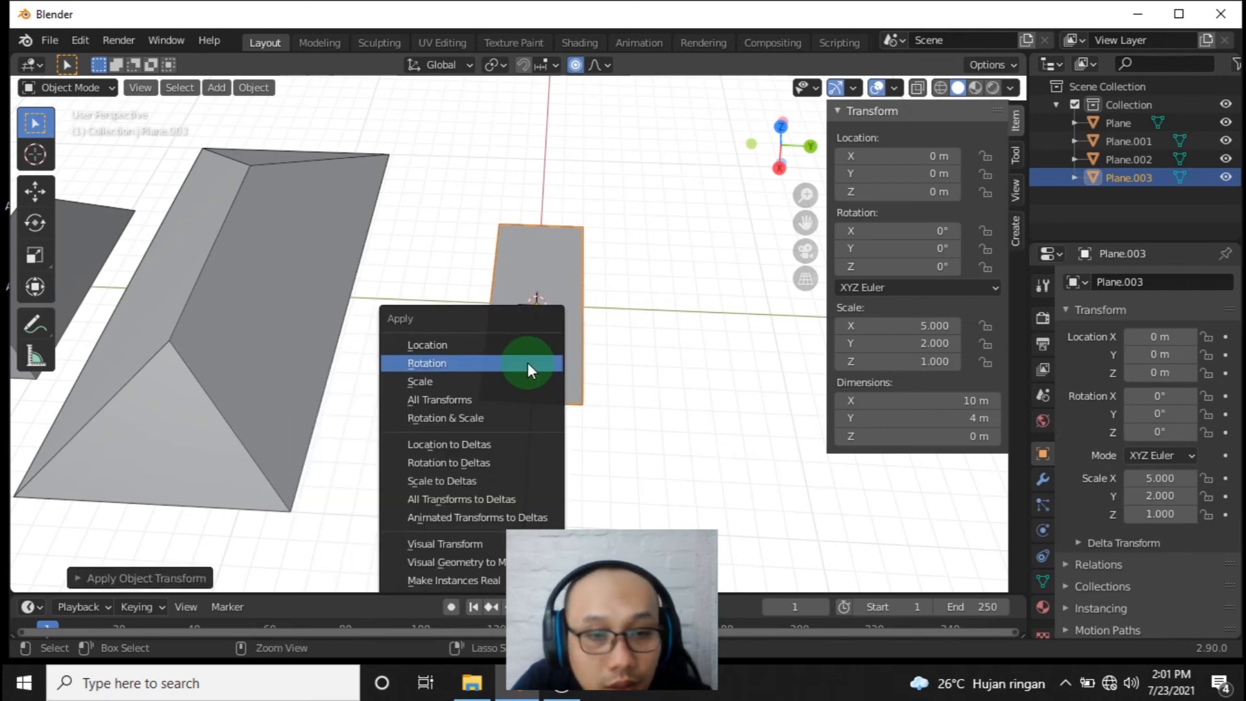
left_click(442, 381)
- Enter Edit Mode and try insetting the plane's face with its scale applied, narrowing it almost to a ridge line
left_click(86, 88)
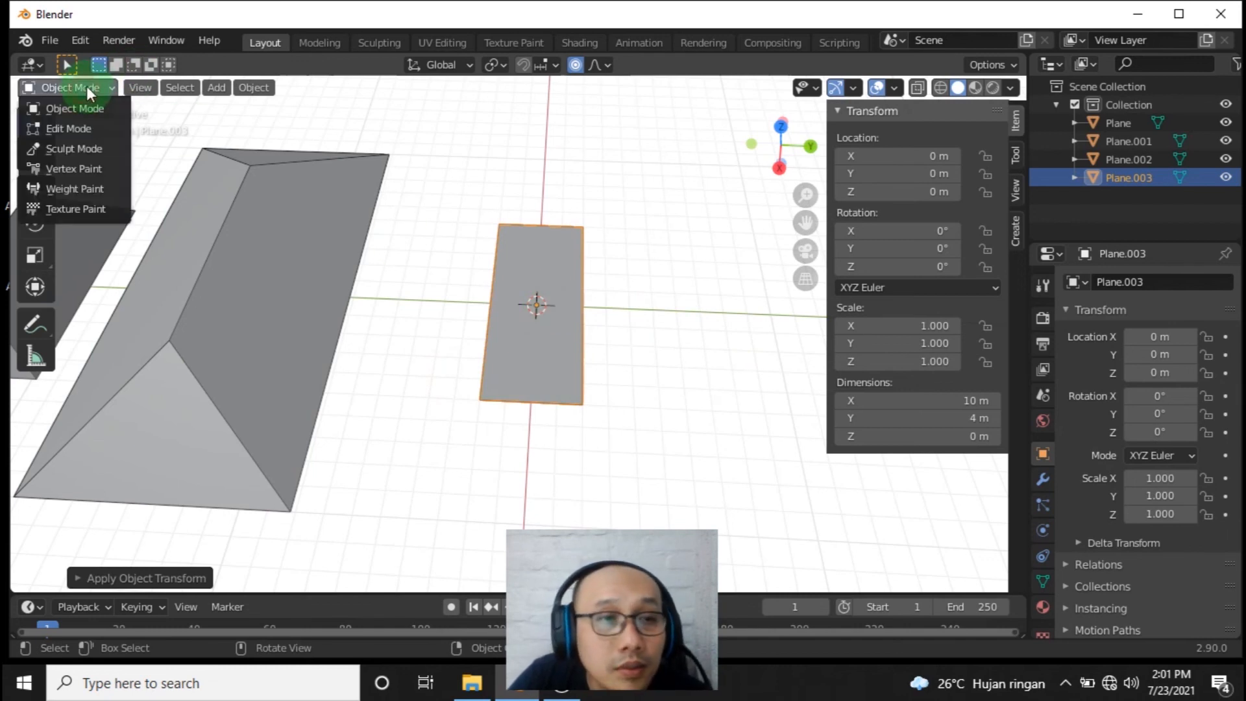
left_click(83, 128)
left_click(161, 83)
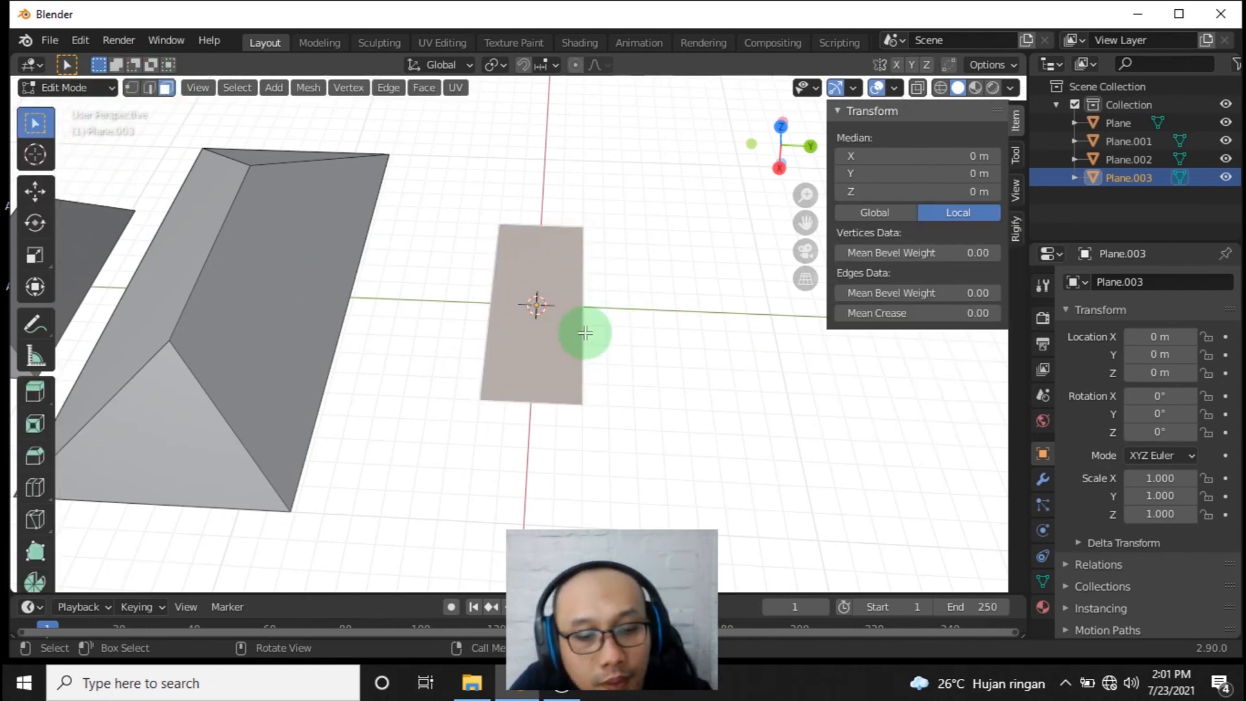
key("i")
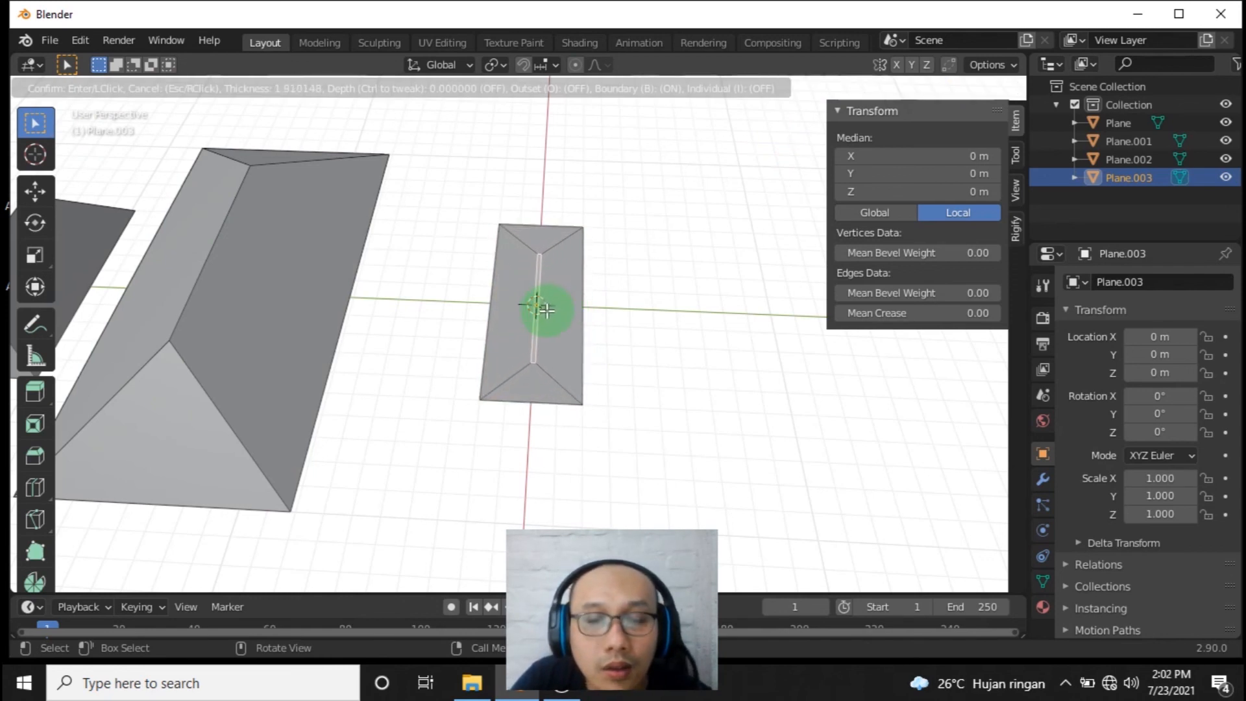
key("Escape")
- Return to Object Mode and delete the 10 by 4 m plane
left_click(52, 89)
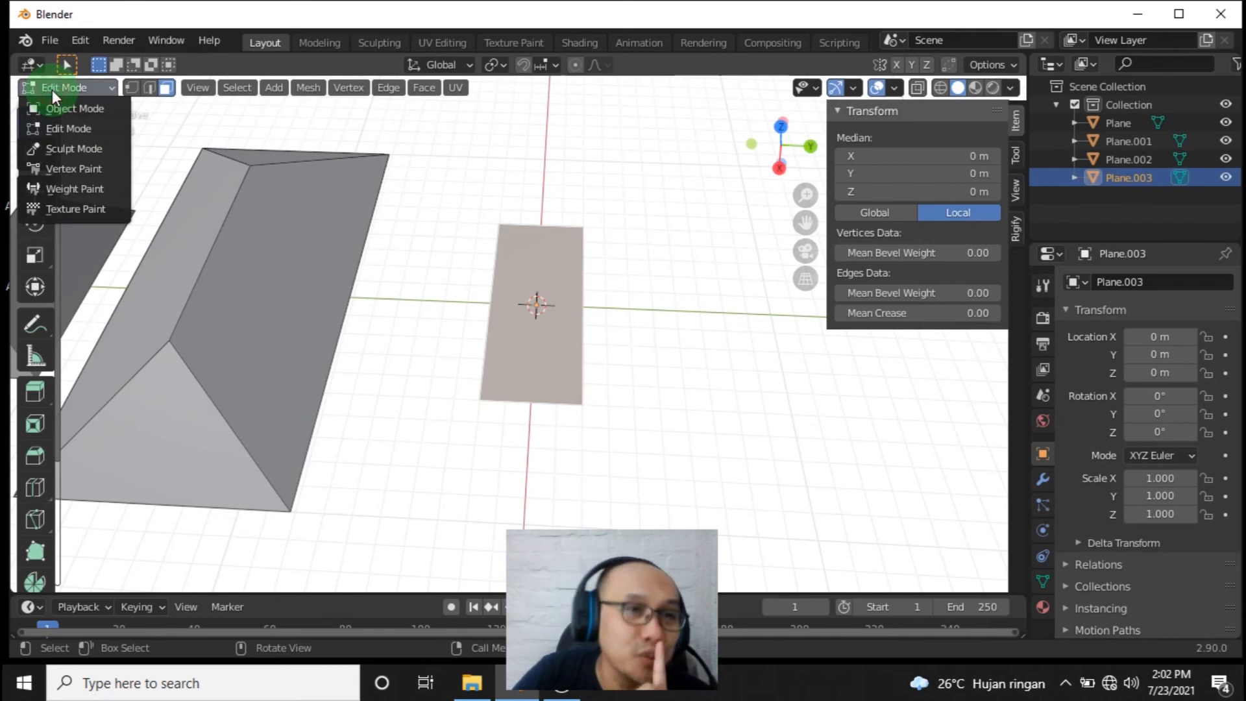
left_click(83, 118)
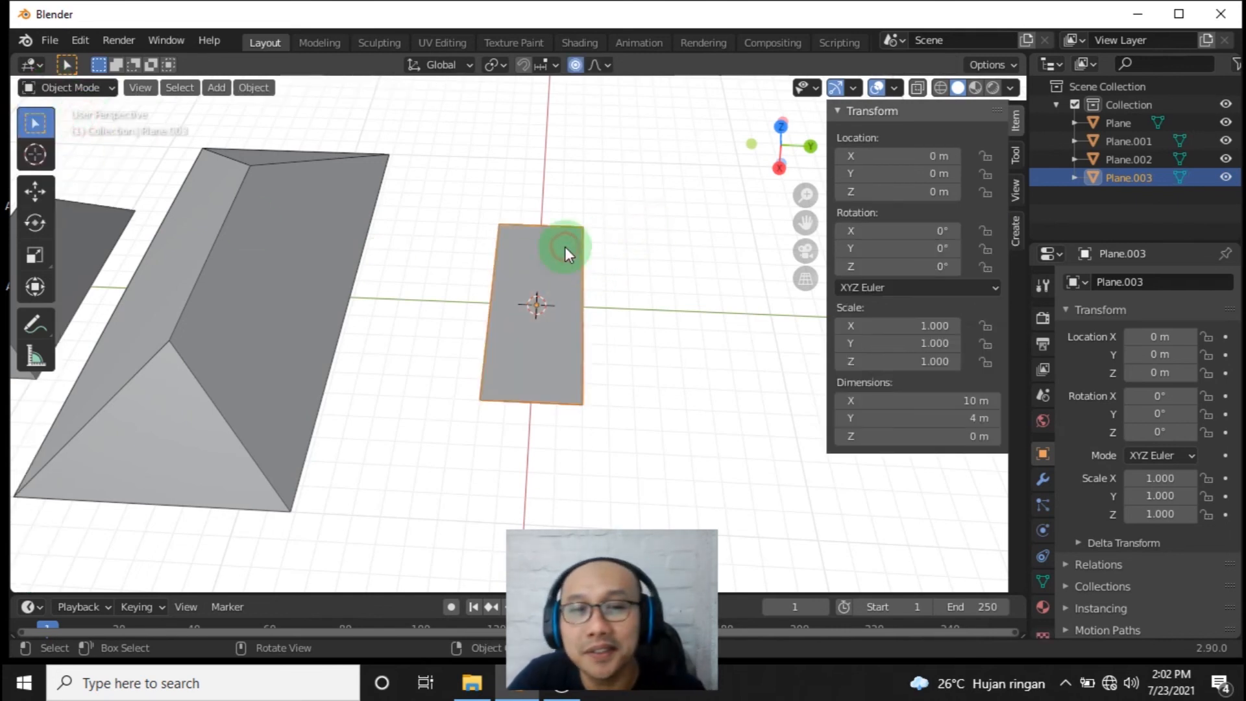
key("Delete")
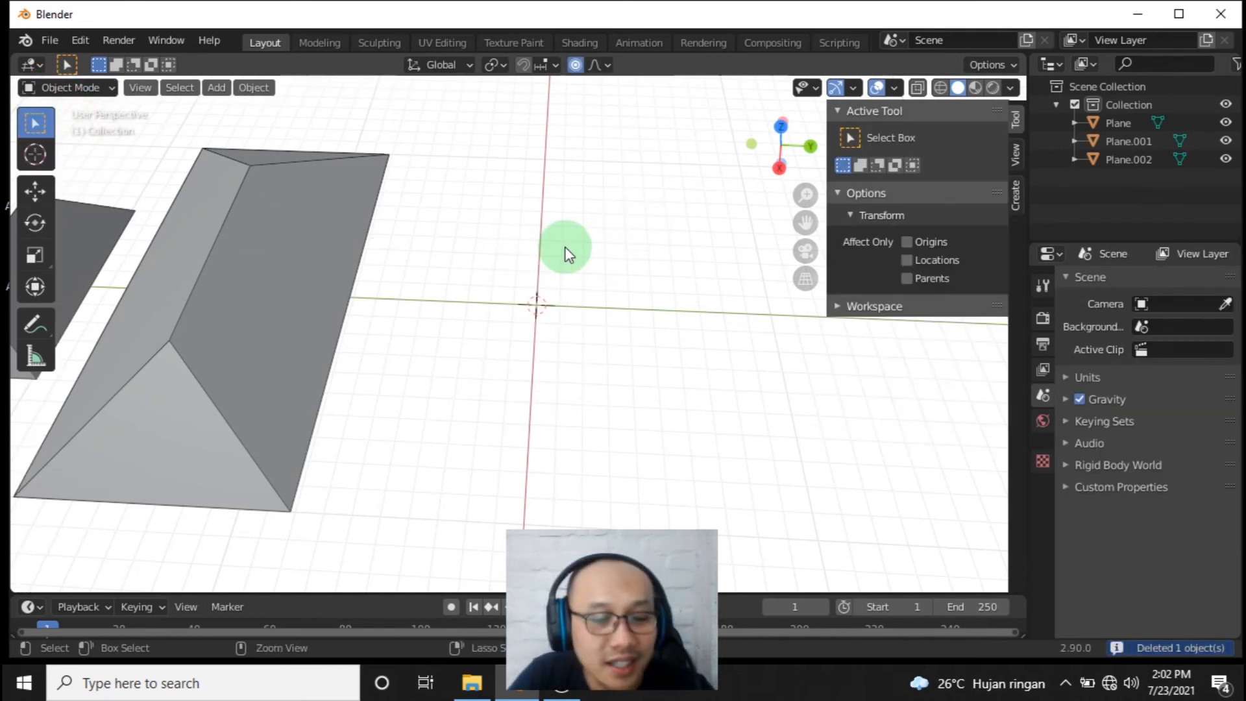
- Add another mesh plane at the world origin and set its X dimension to 10 m
key("ctrl+a")
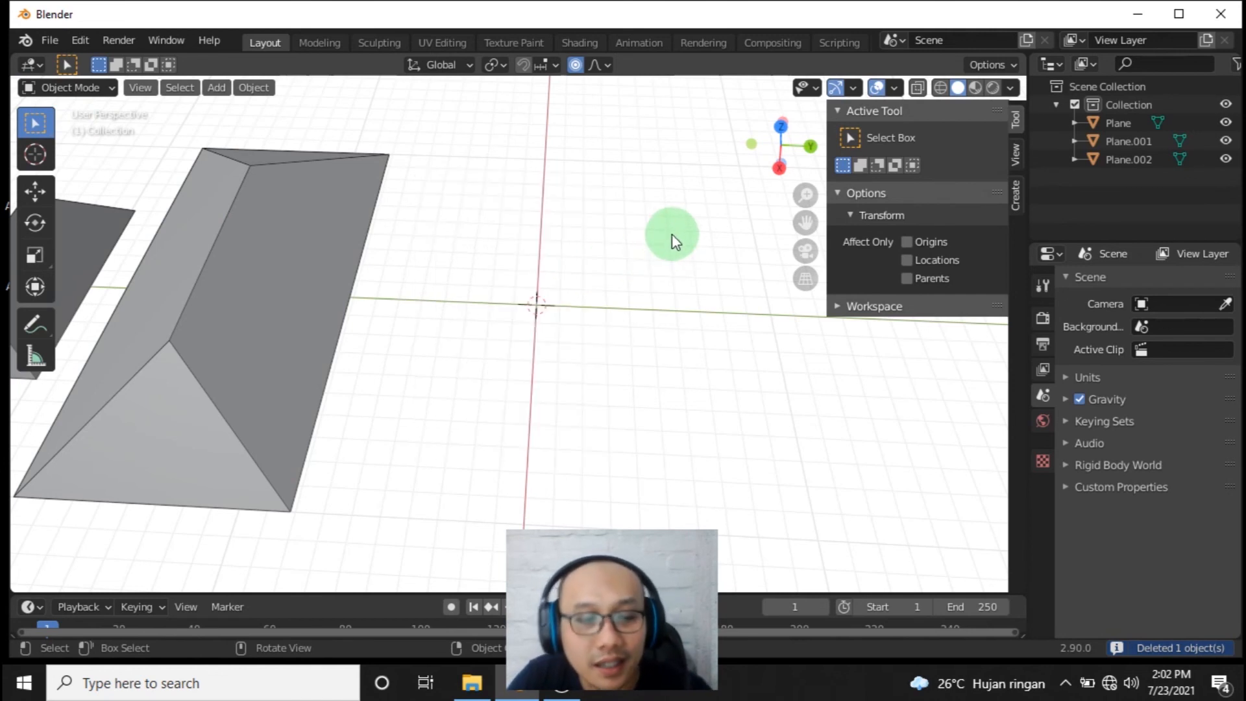
key("shift+a")
mouse_move(643, 238)
left_click(730, 232)
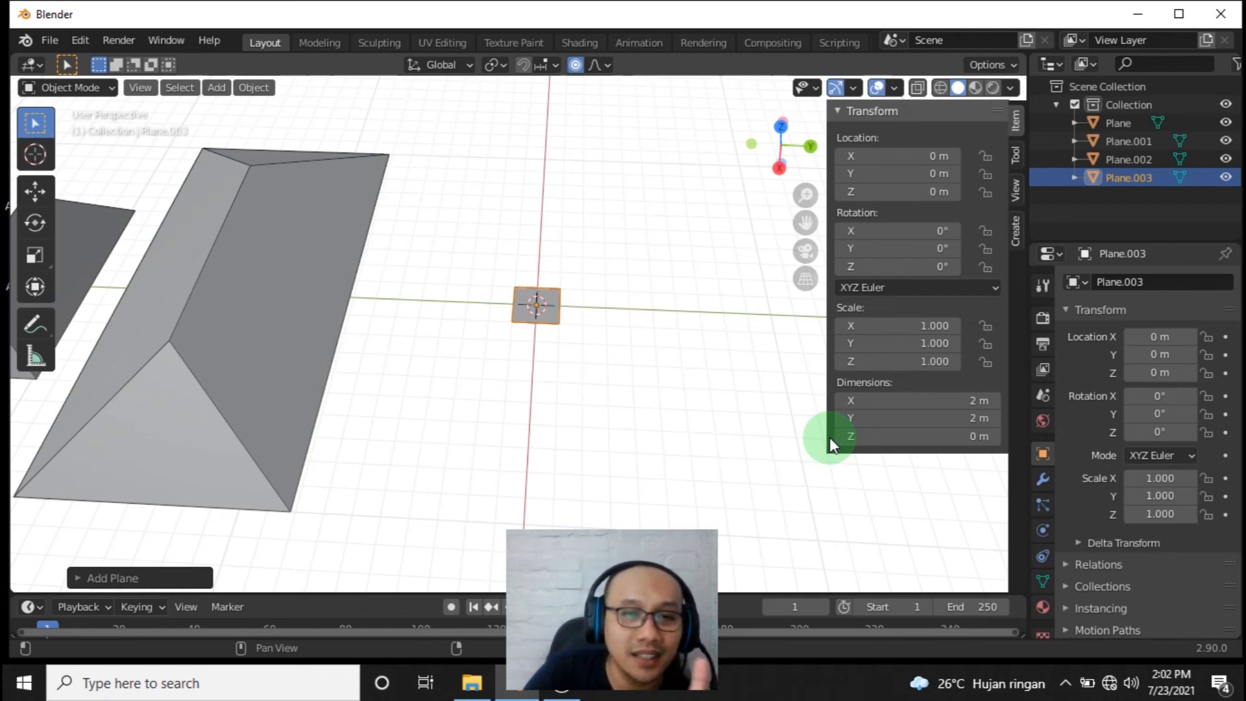
left_click(915, 400)
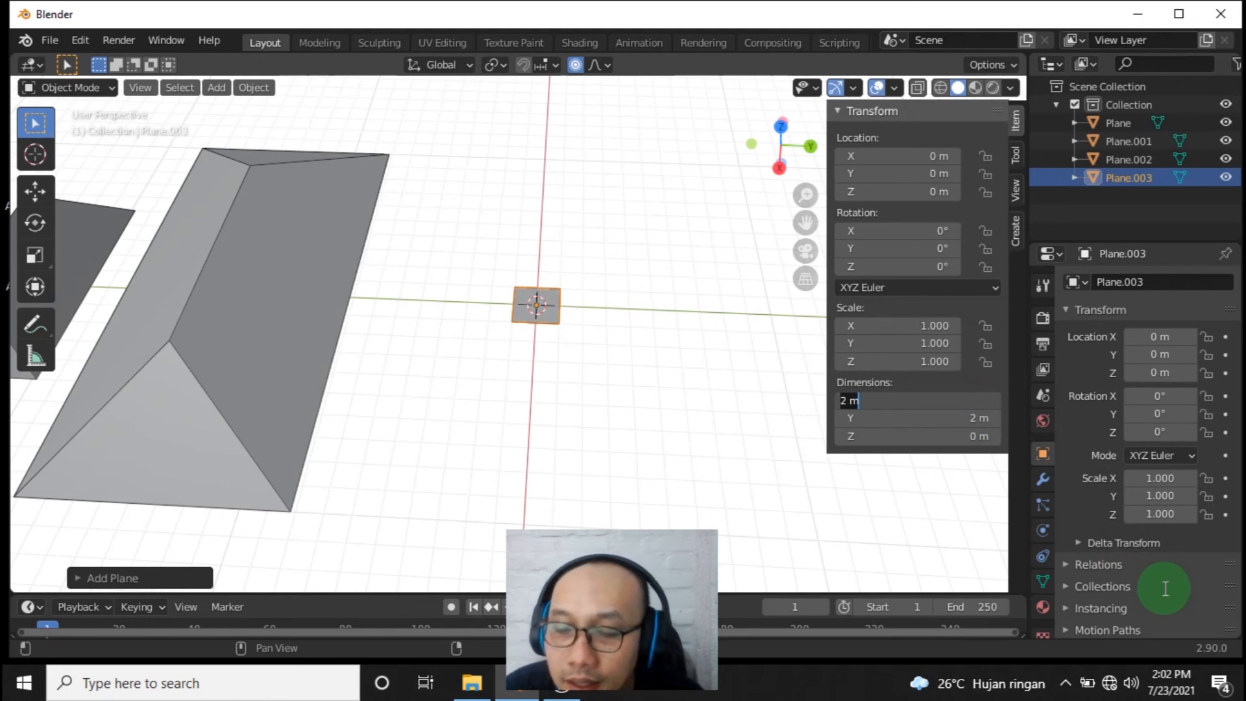
type("10")
key("Return")
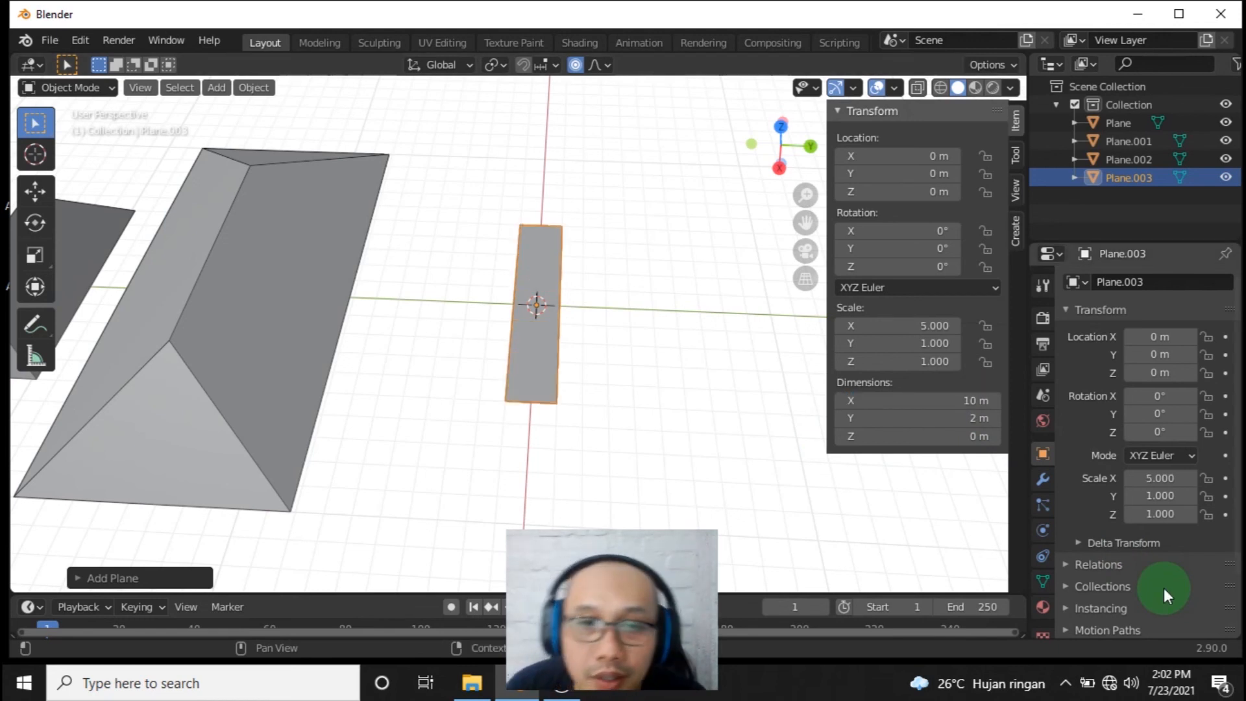
- Set the new plane's Y dimension to 20 m
left_click(973, 418)
type("20")
key("Return")
- Move the 10 by 20 m plane along the Y axis to about 11.4 m, clear of the existing roofs
scroll(584, 266, "down", 3)
middle_click_drag(605, 314, 558, 287, "shift")
scroll(584, 286, "up", 2)
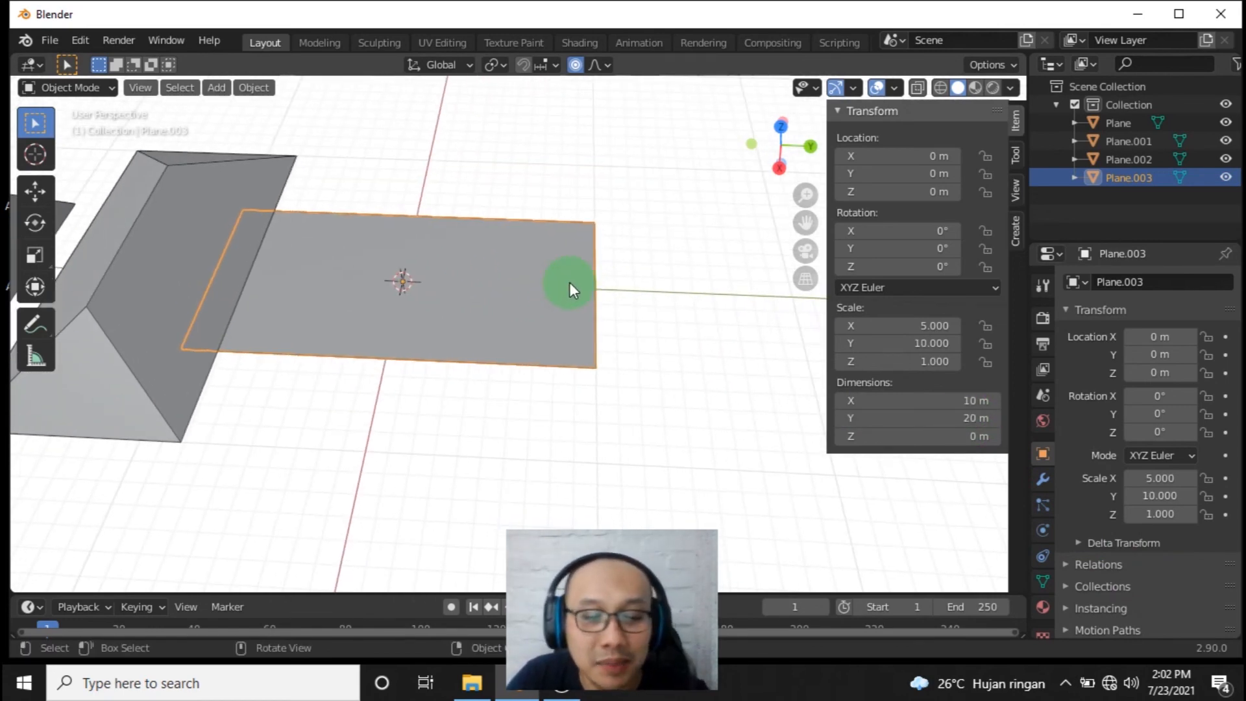
key("g")
key("x")
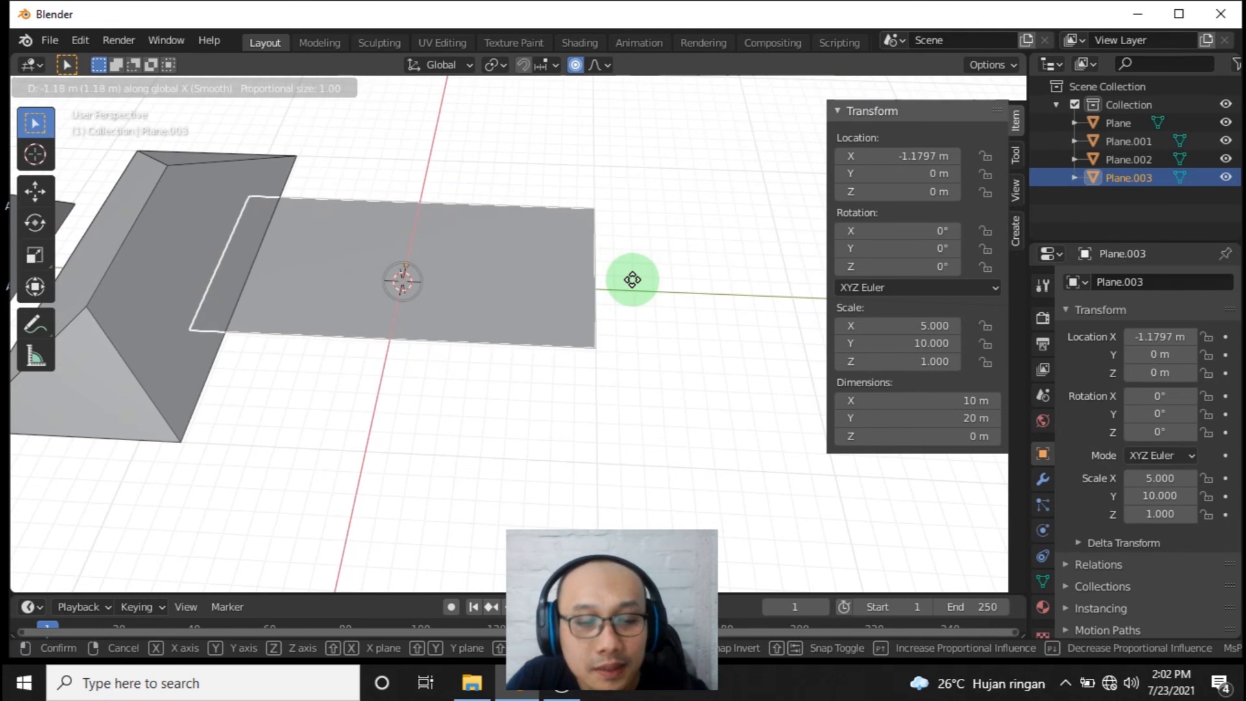
key("y")
left_click(799, 309)
middle_click_drag(690, 337, 538, 305, "shift")
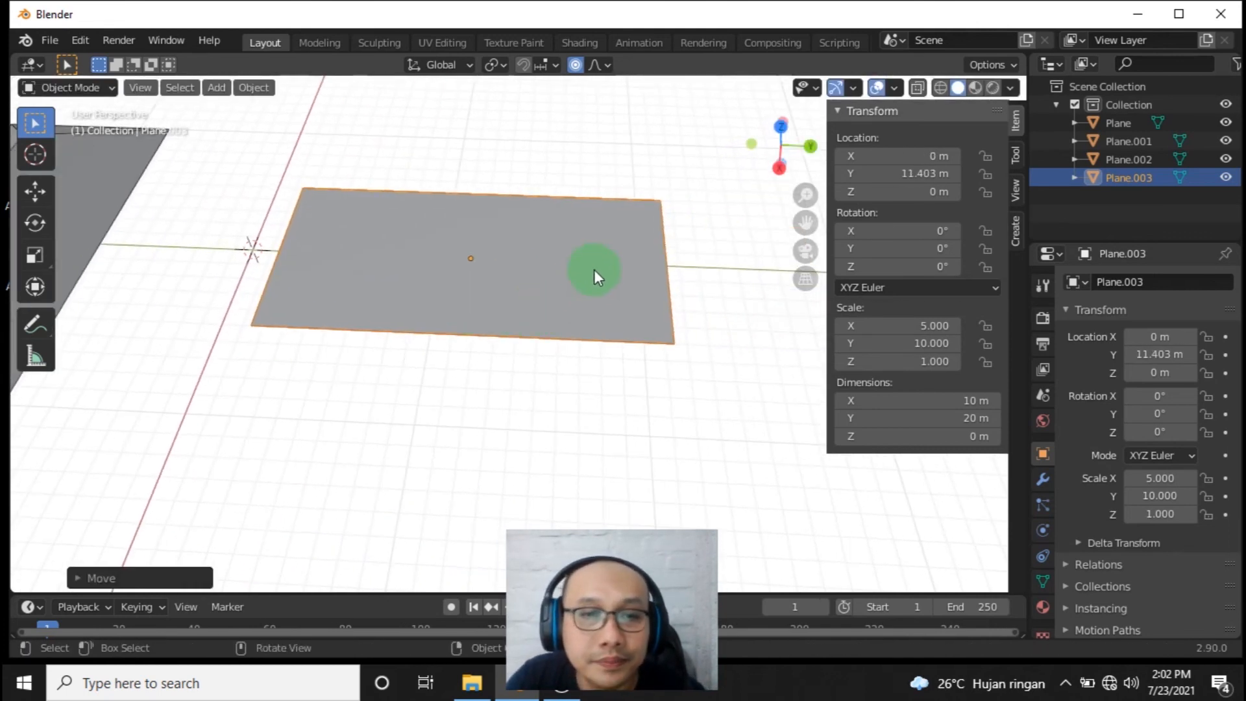
left_click(80, 86)
left_click(83, 123)
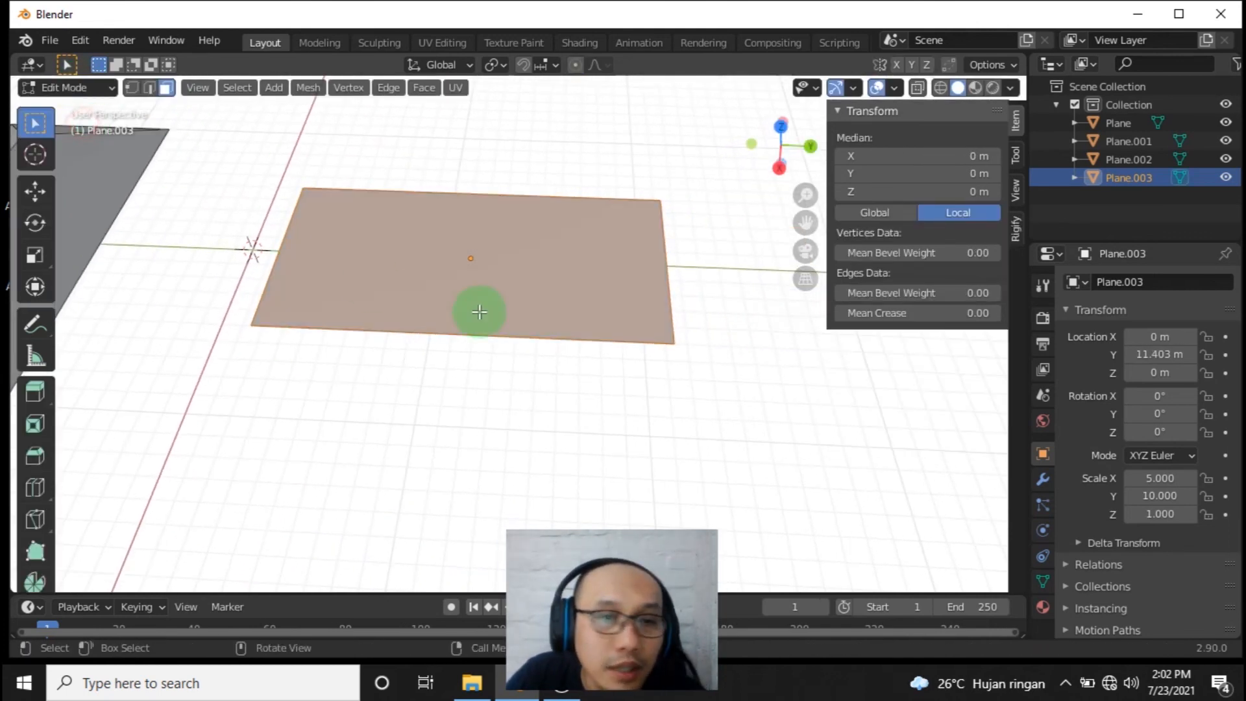
left_click(80, 87)
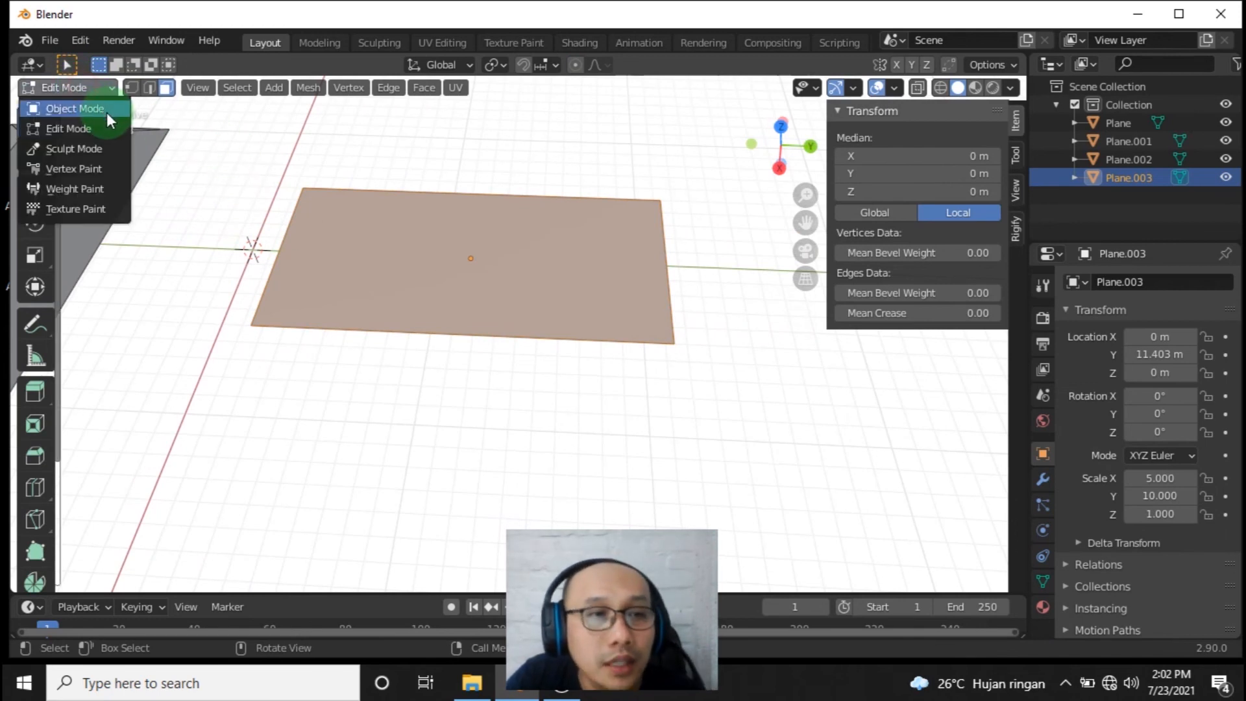
left_click(107, 111)
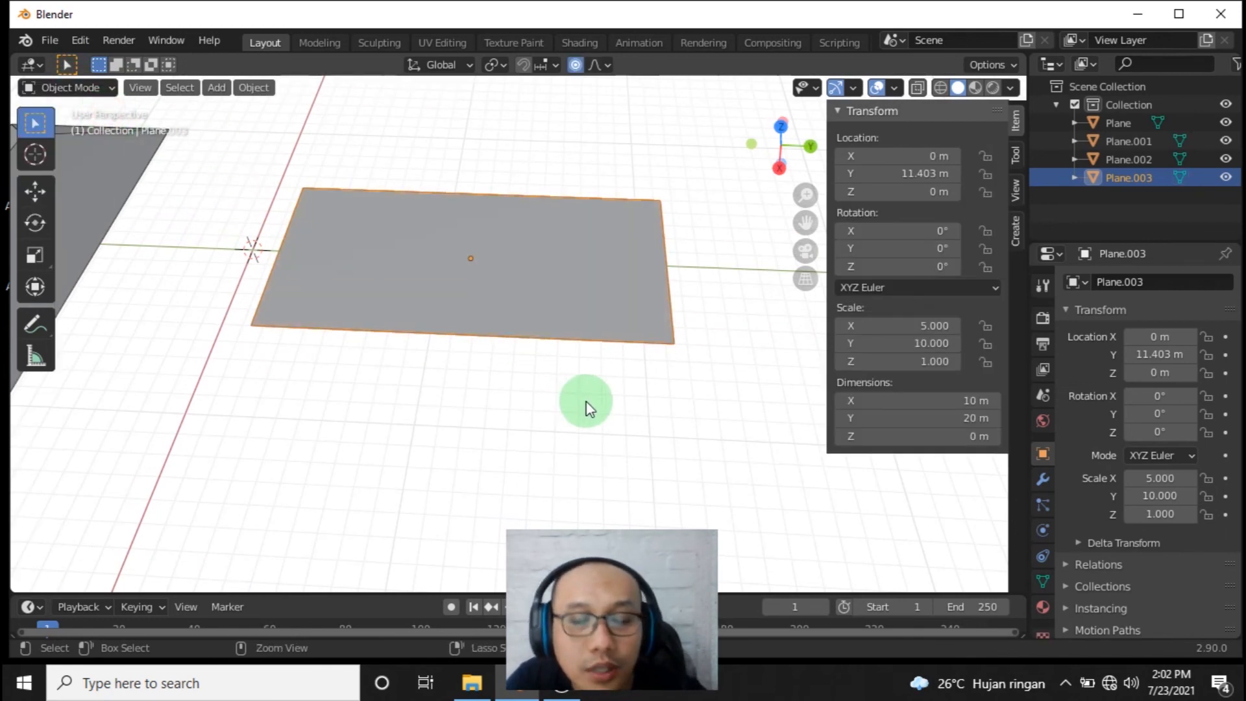
- Apply the scale of the 10 by 20 m plane and inset its face by 5 m in Edit Mode
key("ctrl+a")
left_click(515, 402)
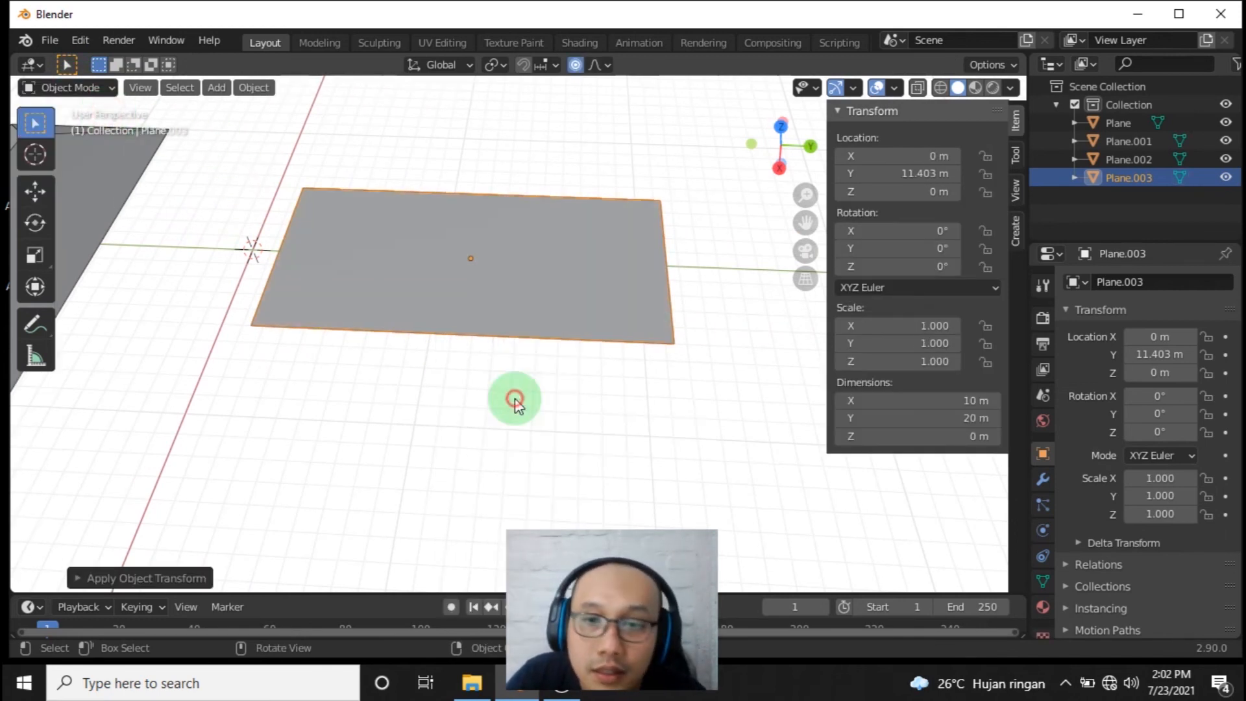
left_click(90, 98)
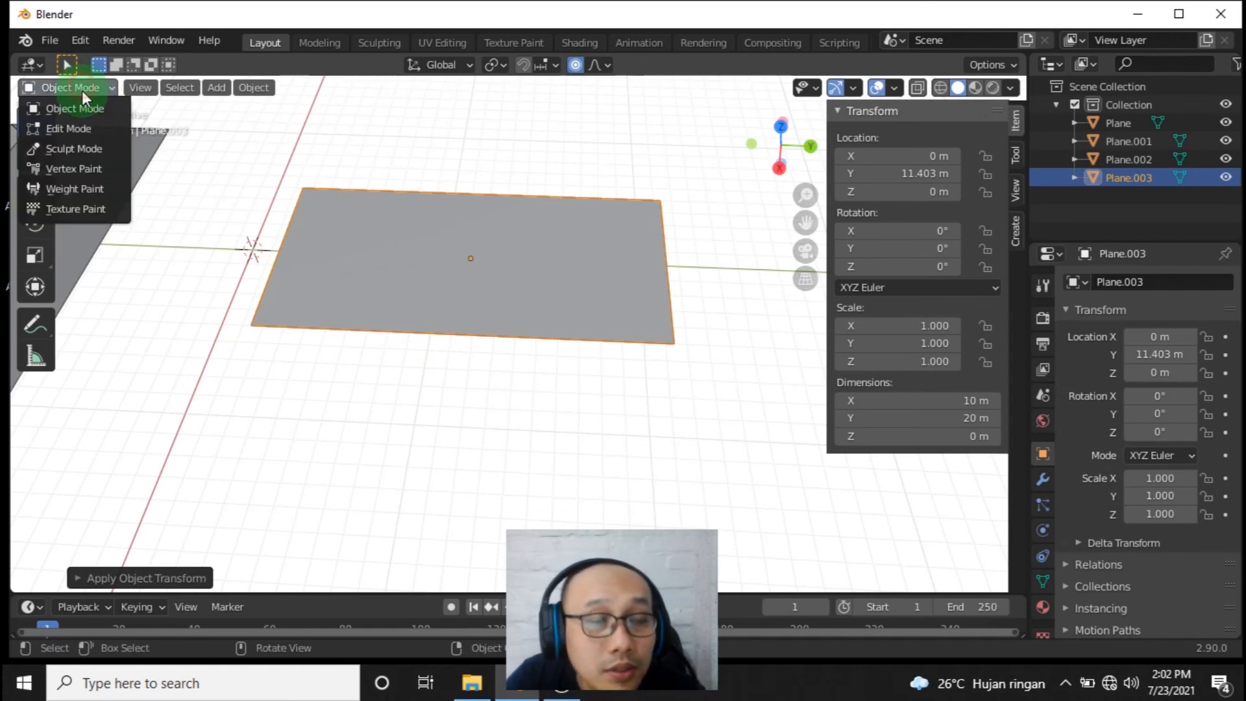
left_click(83, 123)
left_click(524, 298)
key("i")
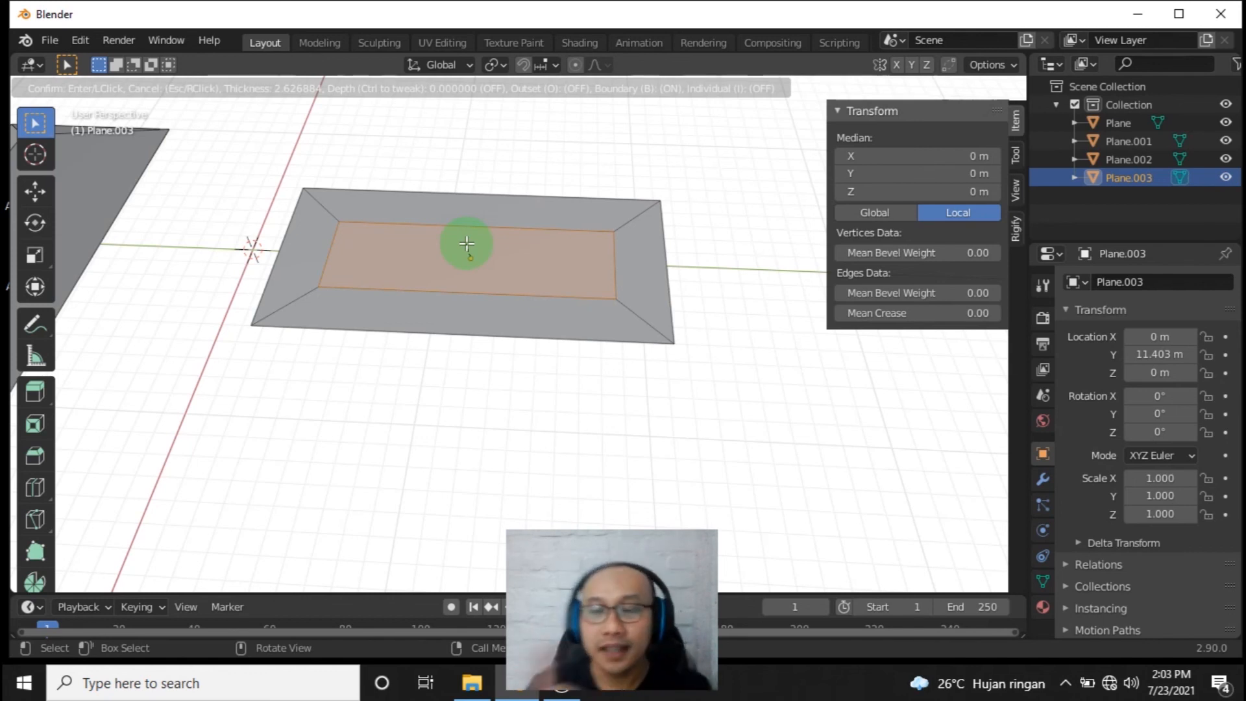
type("5")
key("Return")
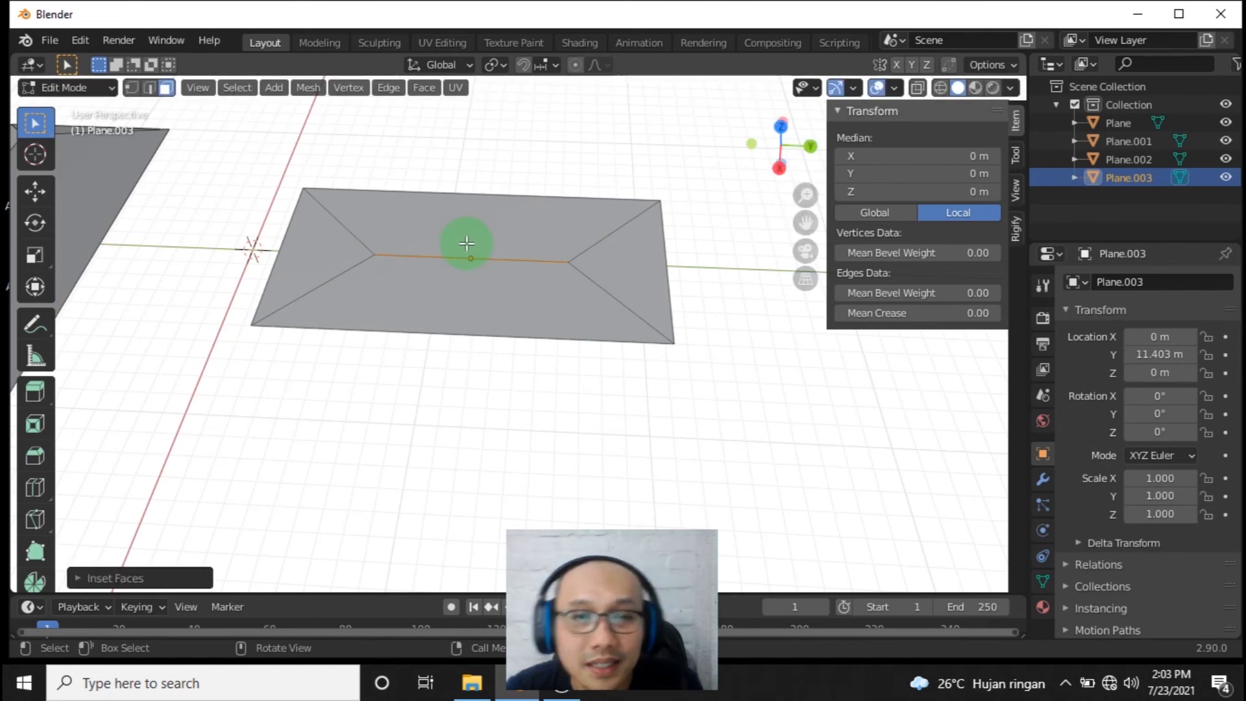
- Raise the inset ridge 4 m along the Z axis to form the hip roof
key("g")
key("z")
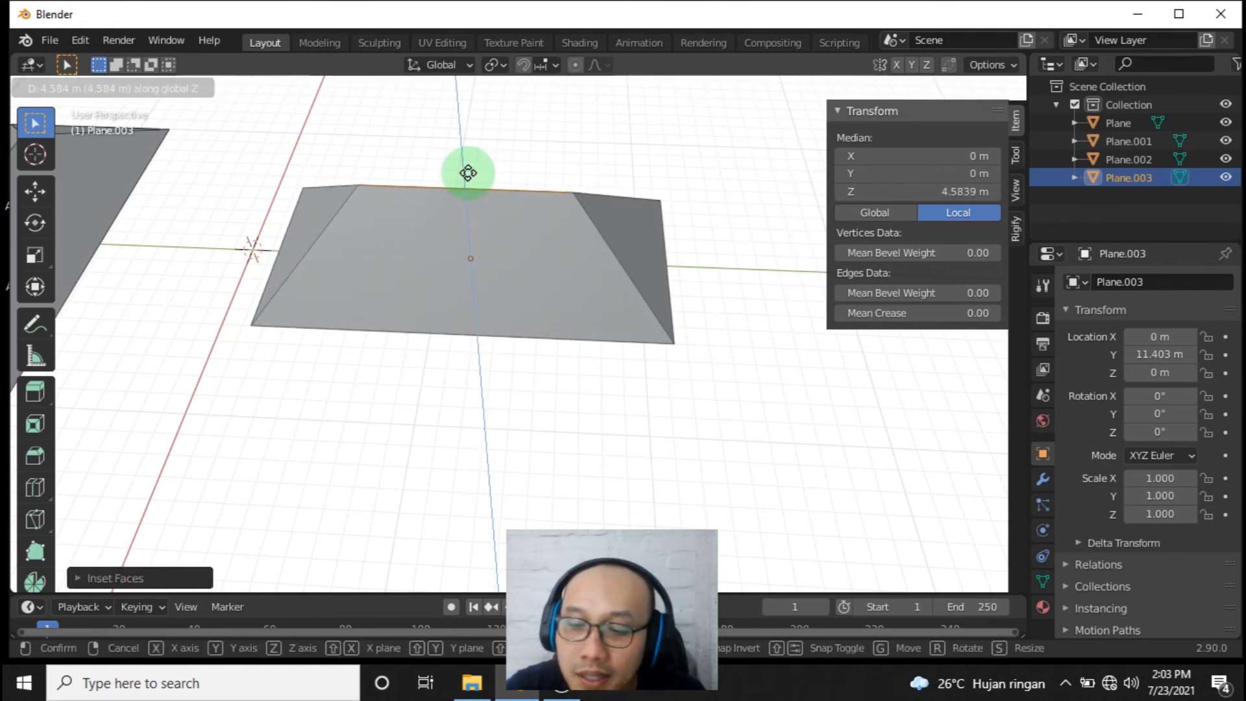
type("4")
key("Return")
middle_click_drag(658, 407, 571, 283)
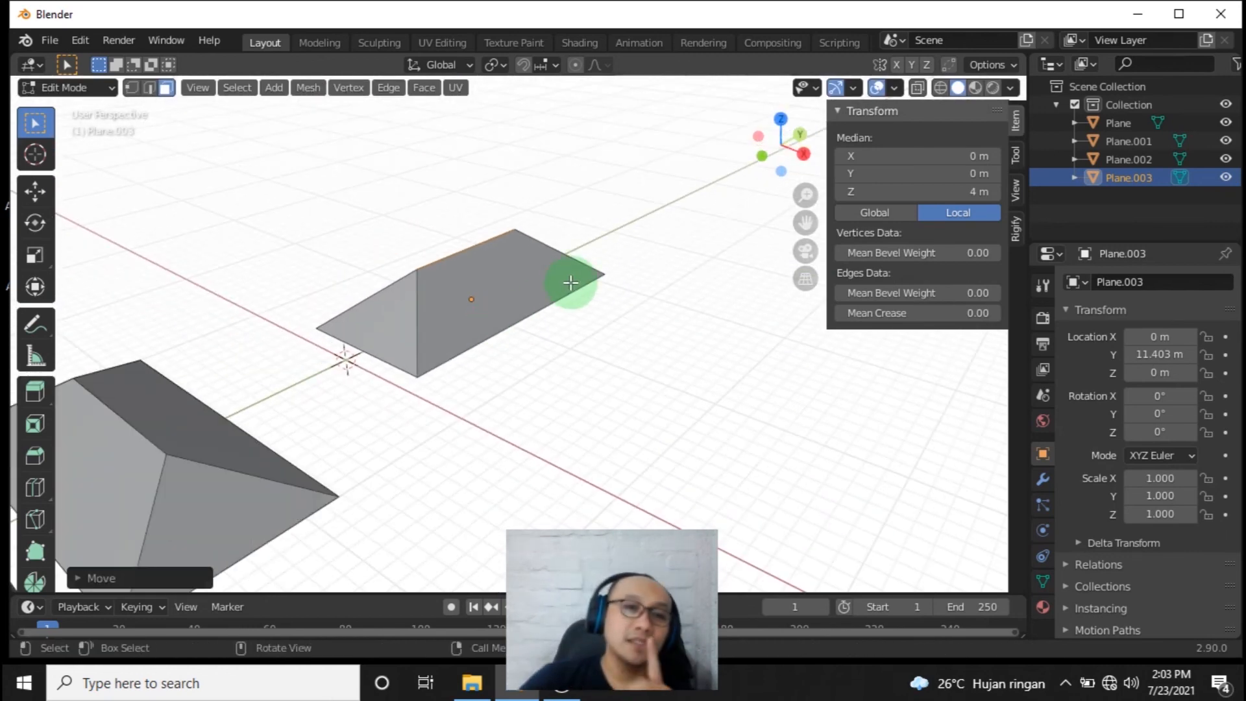
- Return to Object Mode and move the finished roof along the X axis to about -24.4 m
left_click(68, 87)
left_click(76, 108)
middle_click_drag(402, 263, 478, 337)
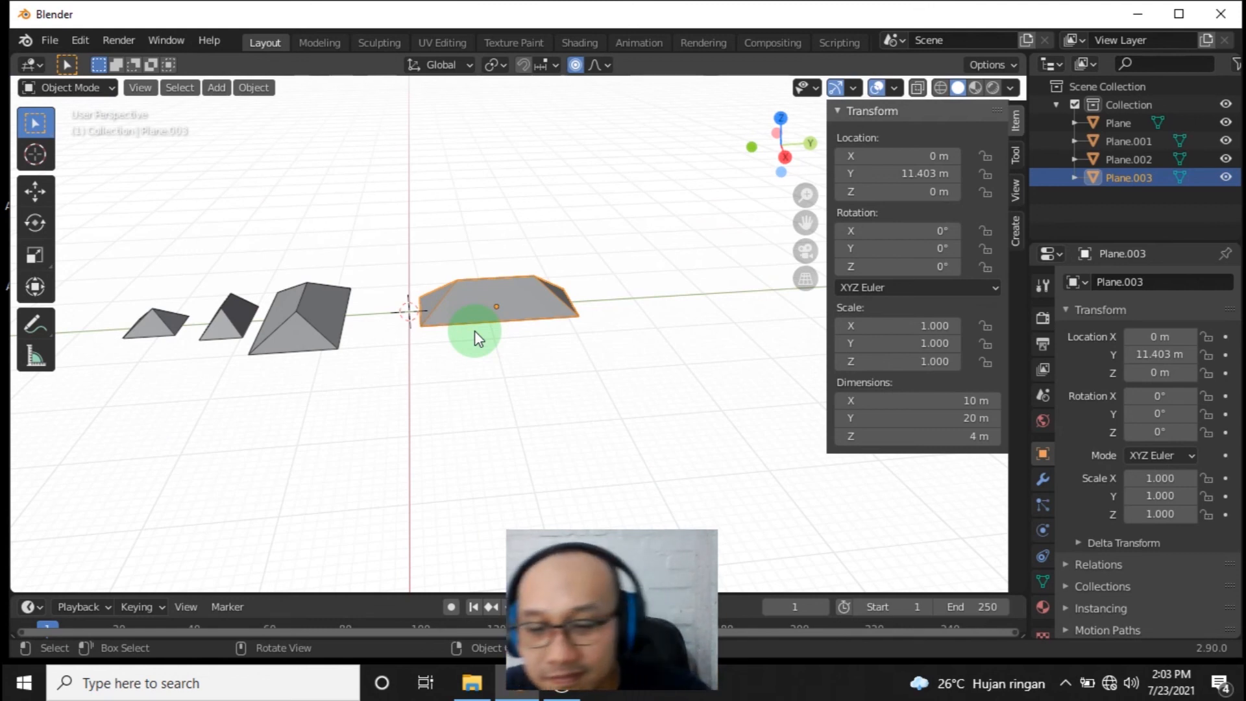
middle_click_drag(495, 301, 581, 364)
key("g")
key("x")
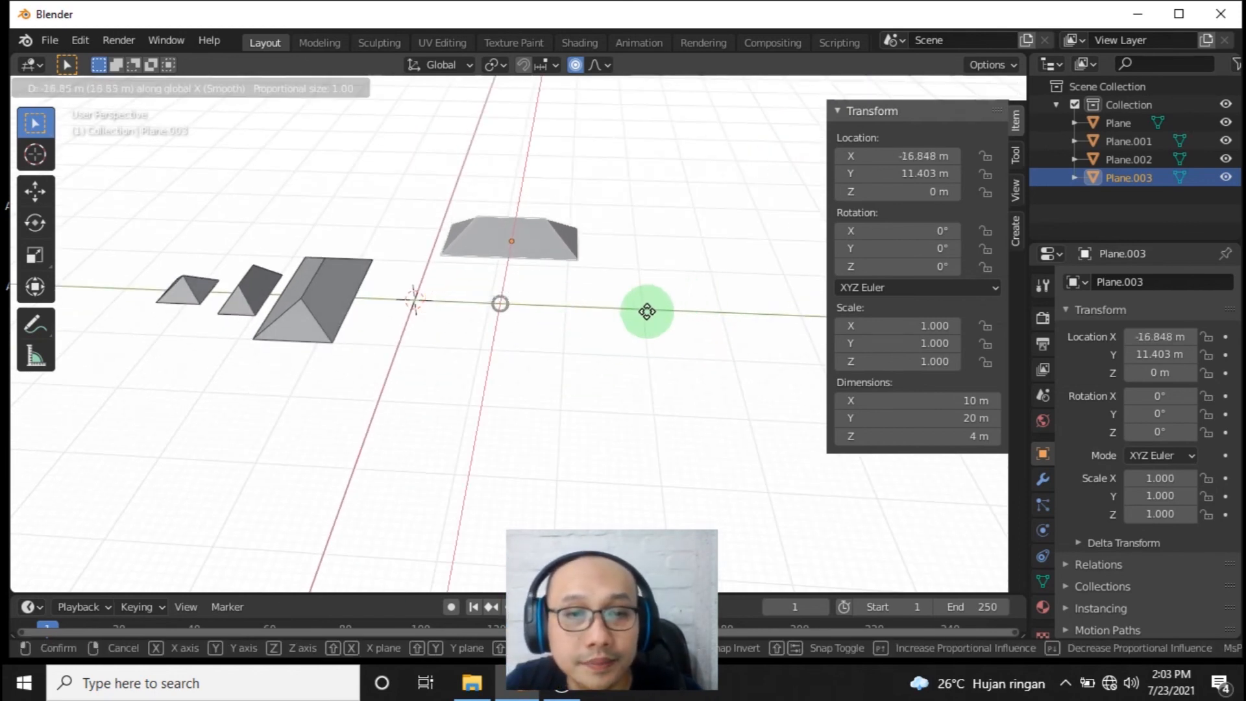
left_click(653, 296)
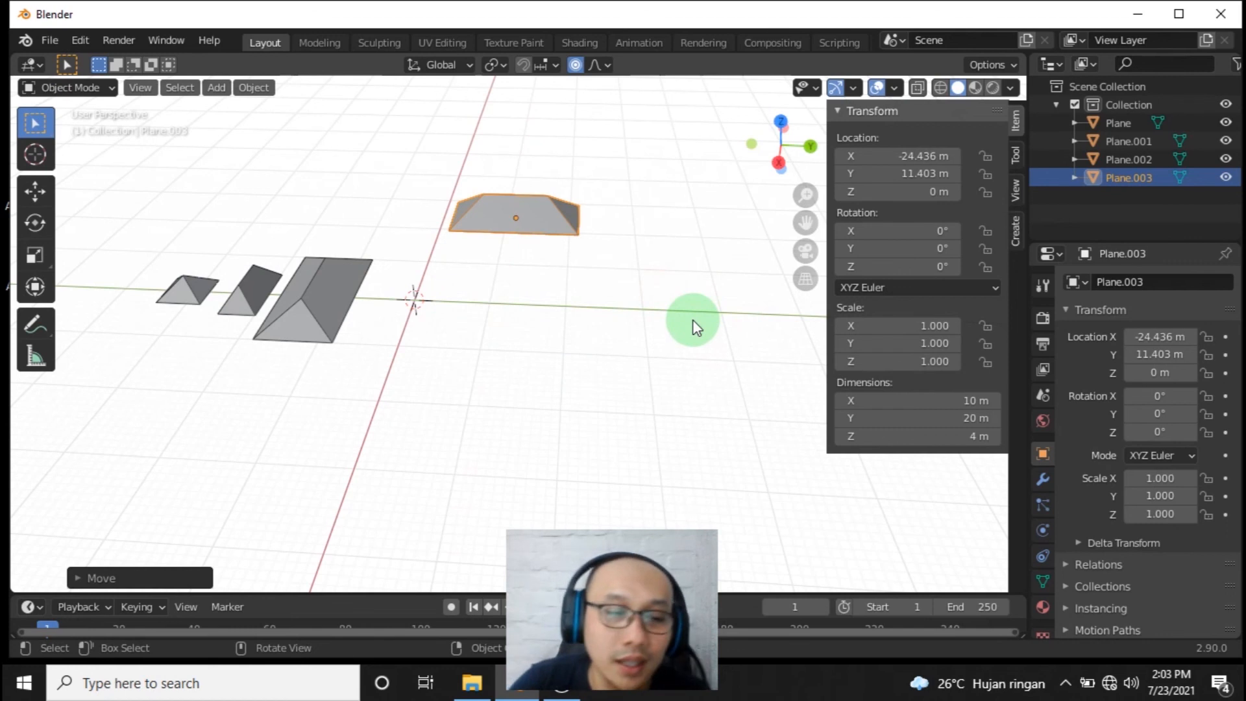
- Add another mesh plane and move it along the Y axis to about 22.1 m
key("shift+a")
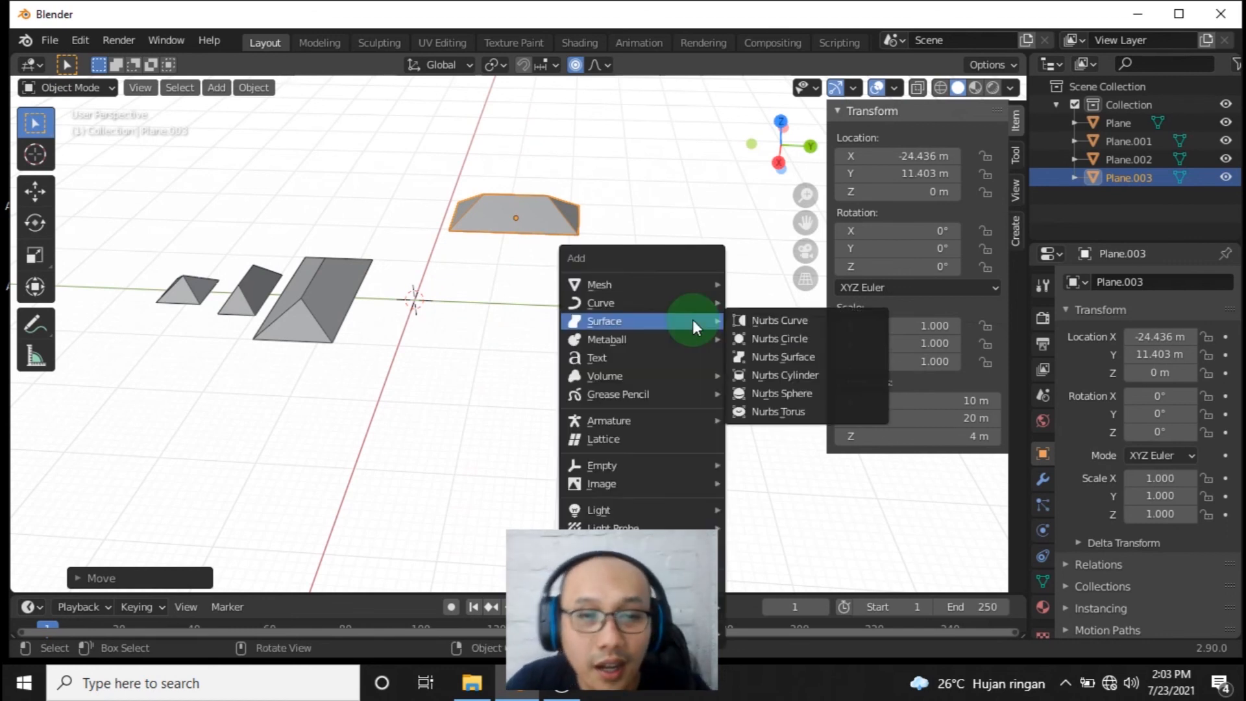
mouse_move(719, 285)
left_click(756, 284)
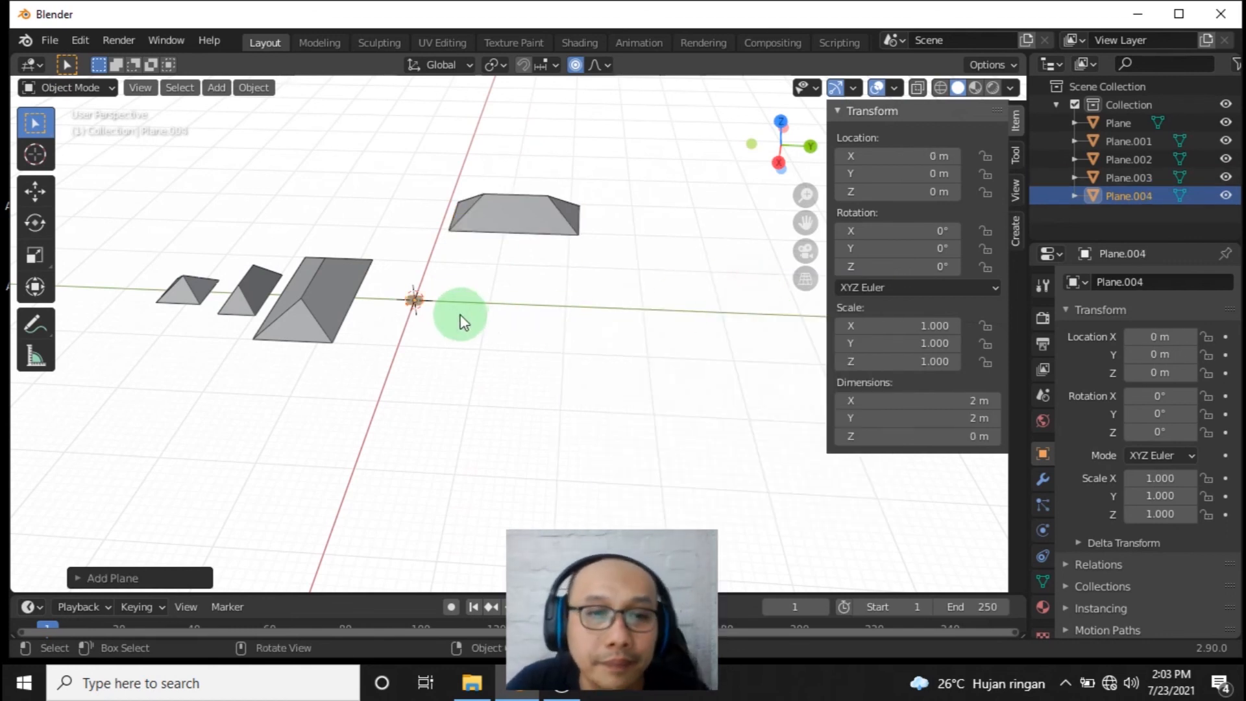
scroll(471, 320, "up", 1)
key("g")
key("y")
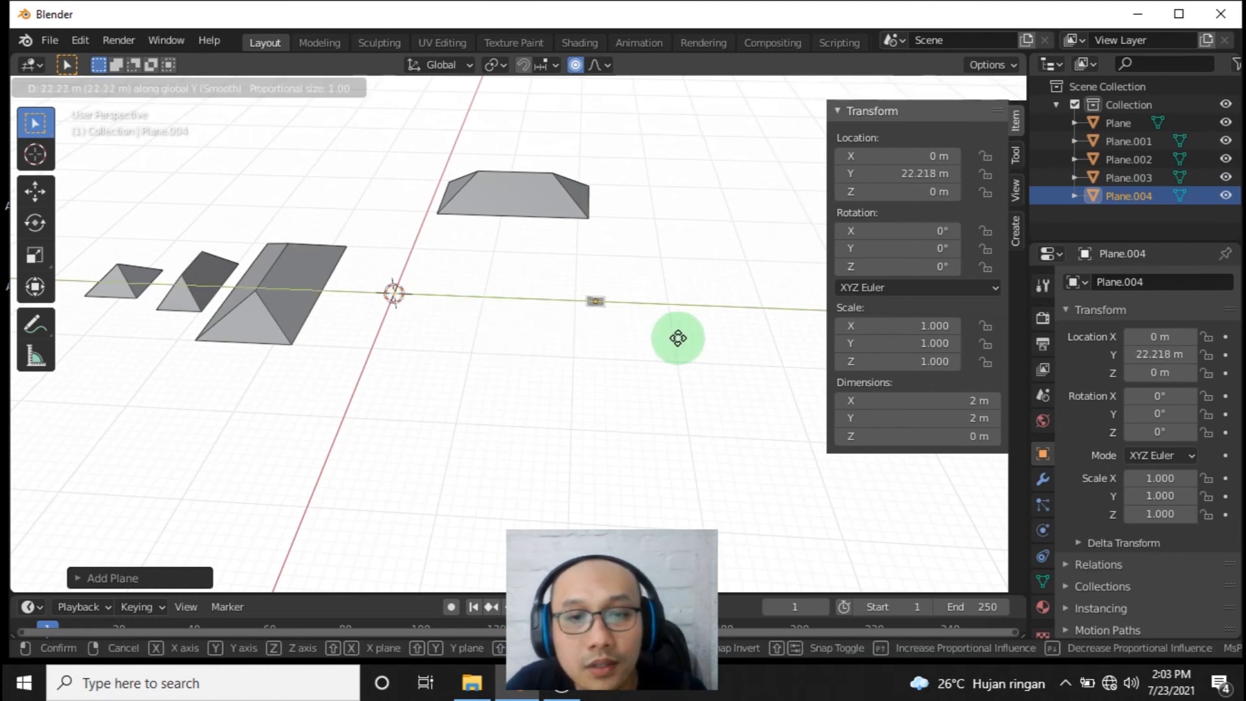
left_click(675, 337)
middle_click_drag(704, 395, 634, 393, "shift")
- Set the new plane's dimensions to 20 m in X and 10 m in Y
left_click(965, 401)
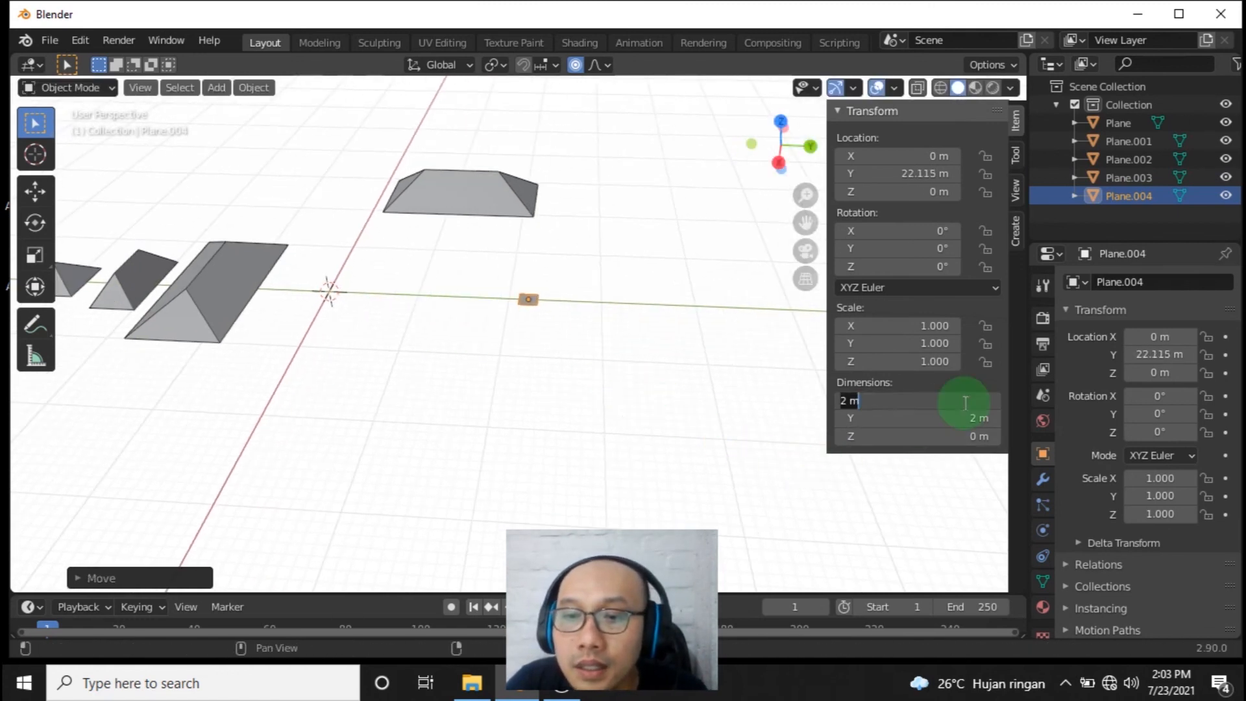
type("20")
key("Return")
left_click(969, 416)
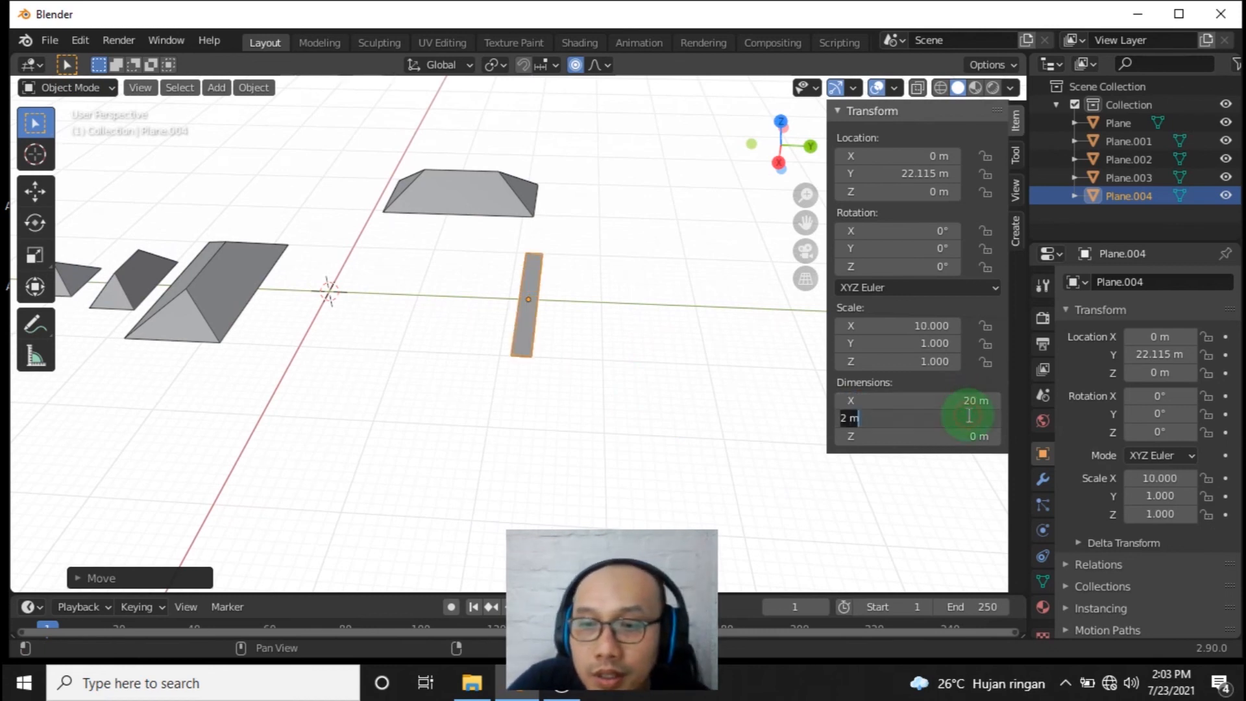
type("10")
key("Return")
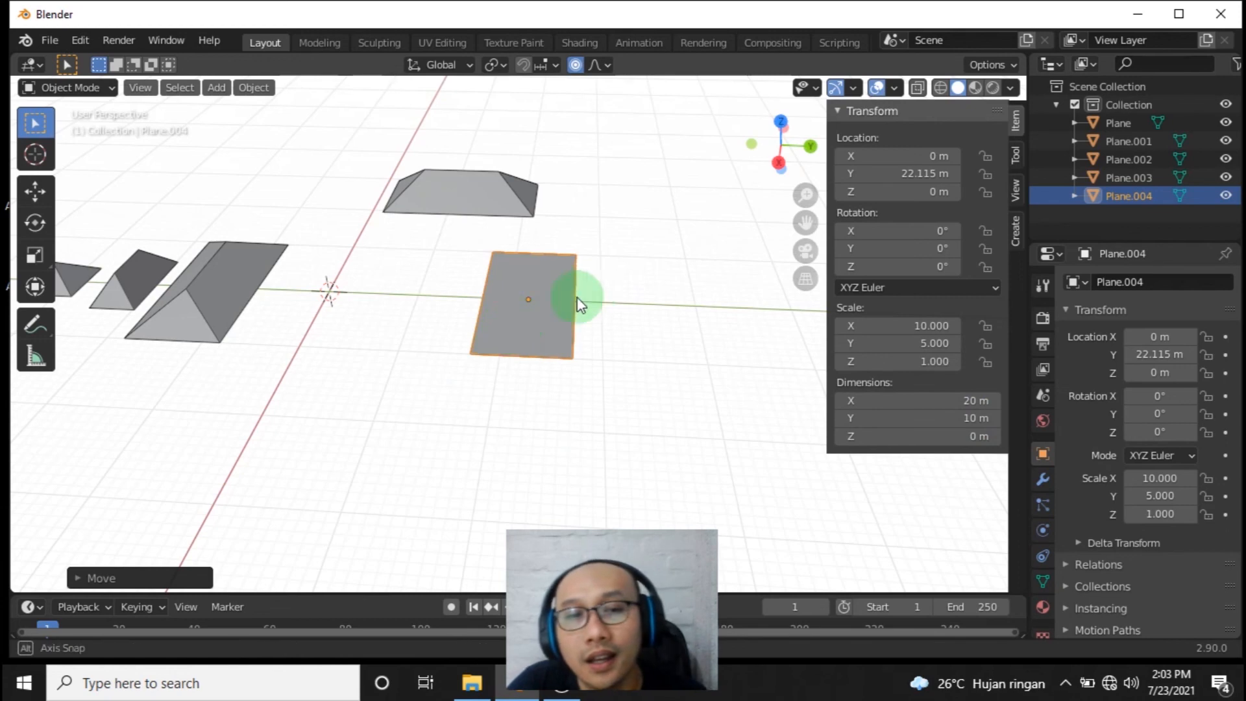
- Apply the scale of the 20 by 10 m plane and switch it to Edit Mode
middle_click_drag(592, 290, 591, 296)
scroll(592, 296, "up", 1)
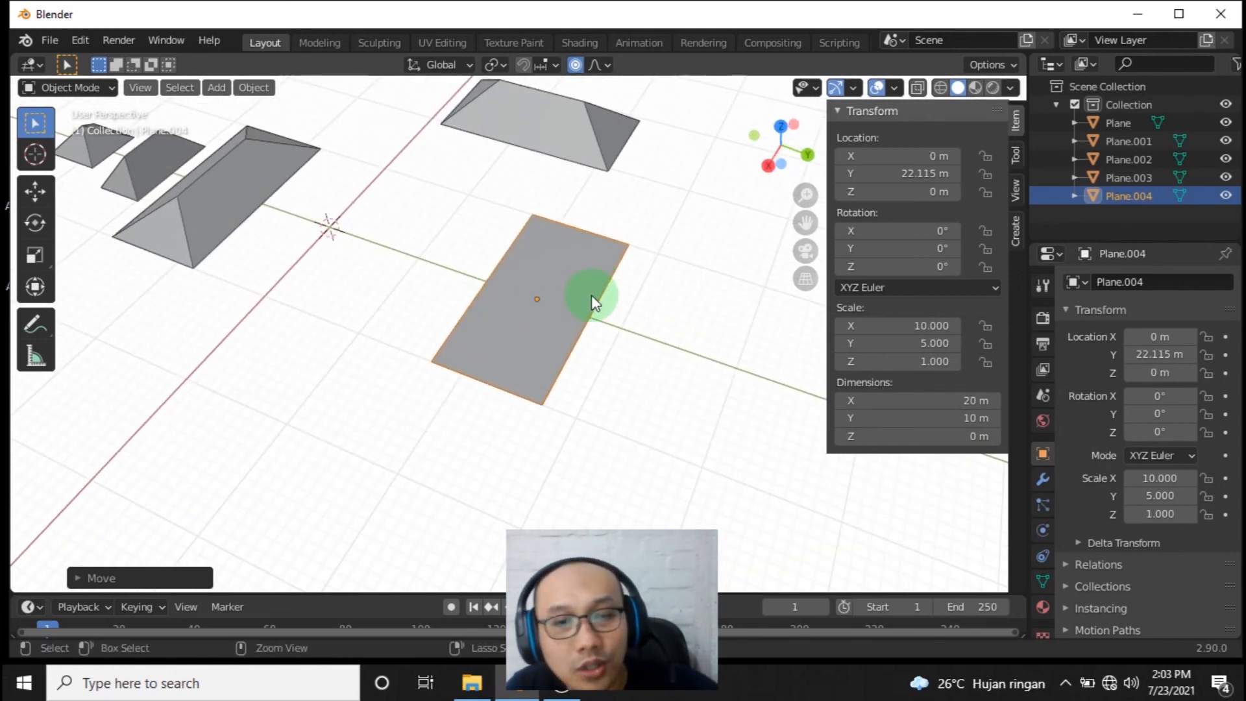
key("ctrl+a")
left_click(512, 297)
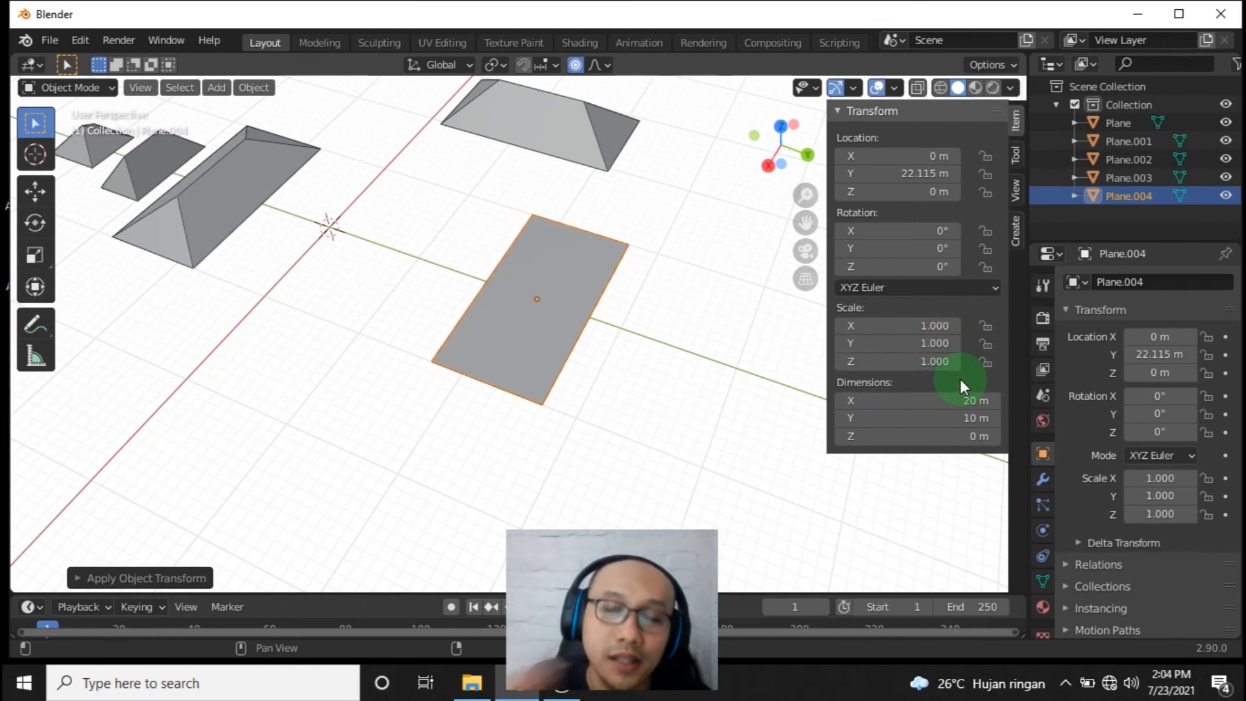
left_click(65, 87)
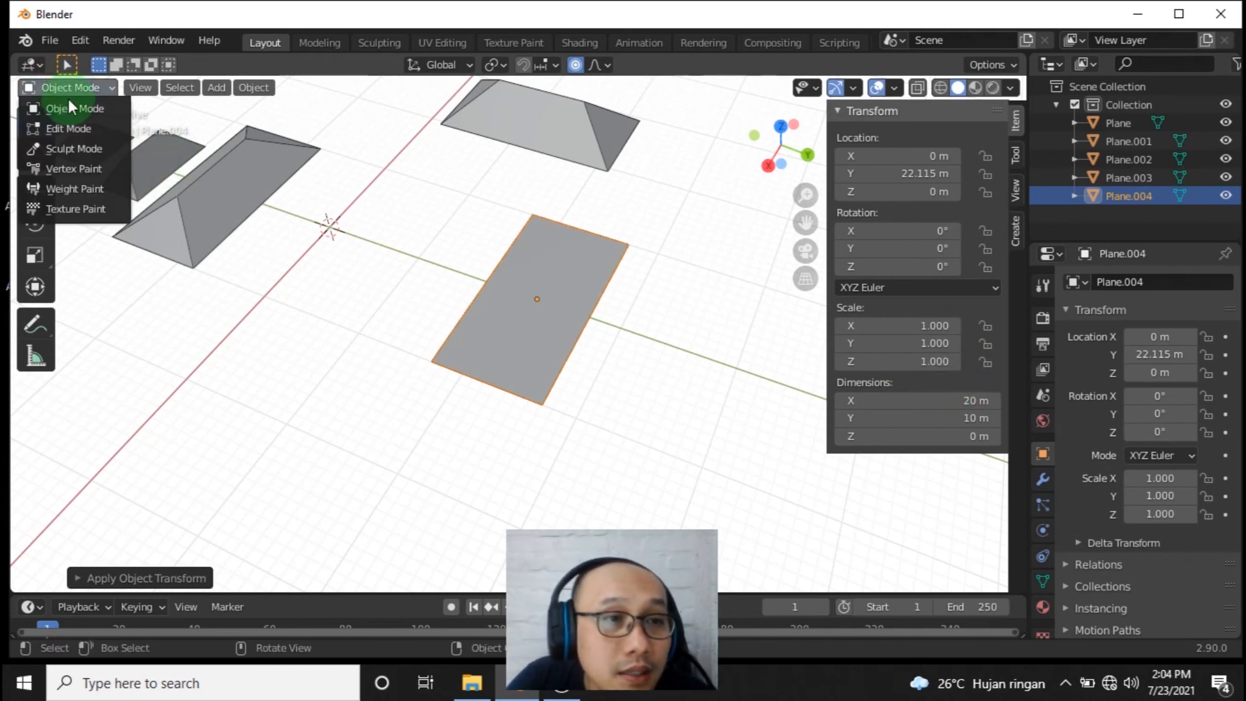
left_click(65, 129)
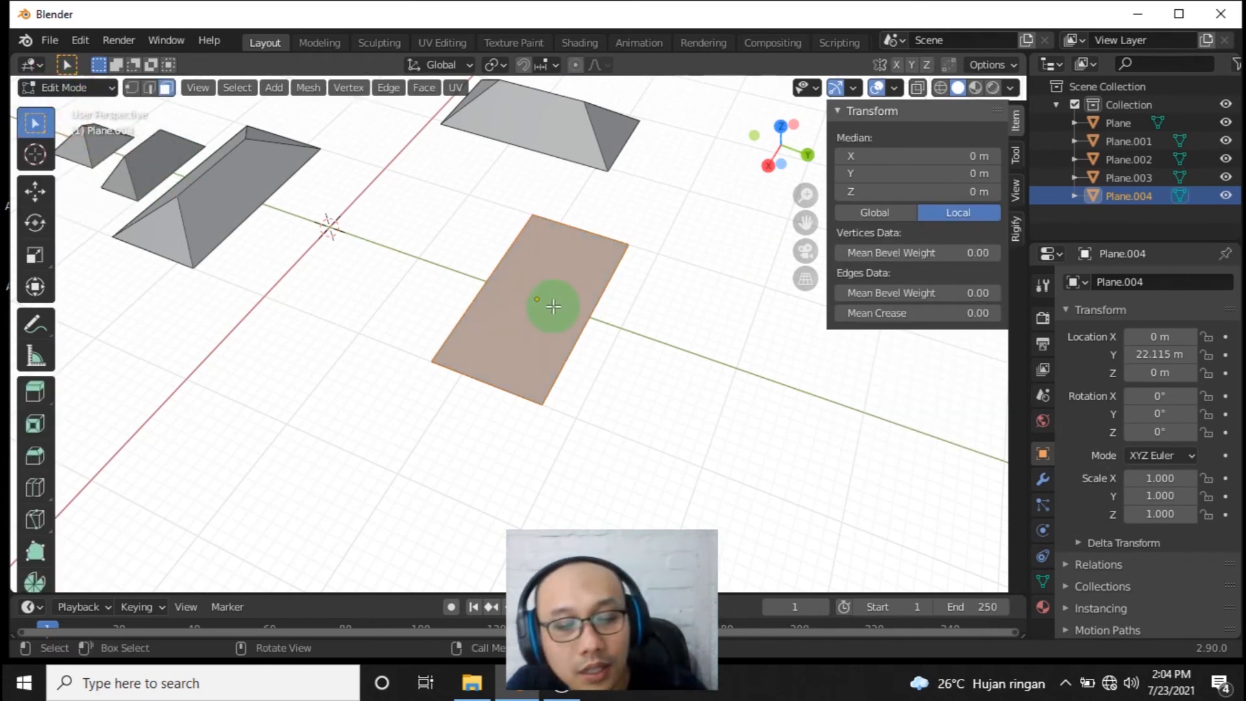
key("i")
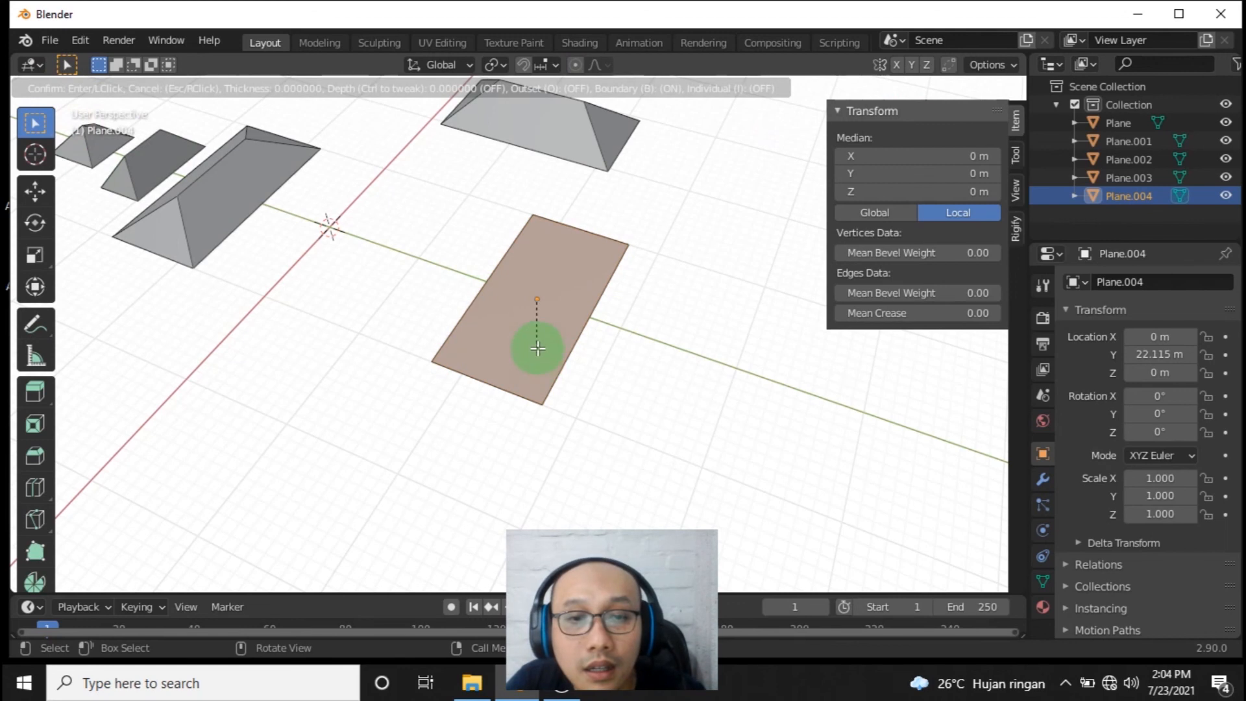
key("Escape")
left_click(319, 296)
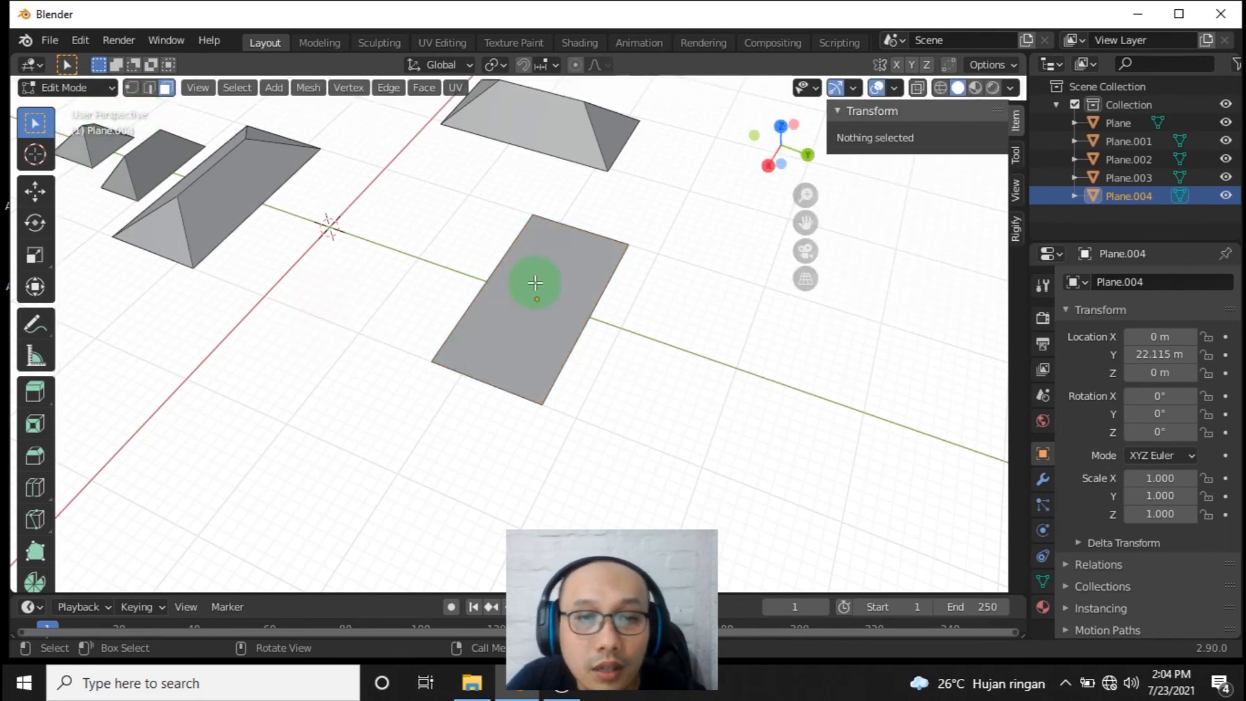
- Select the 20 by 10 m plane's face and inset it by 2 m
left_click(553, 265)
key("i")
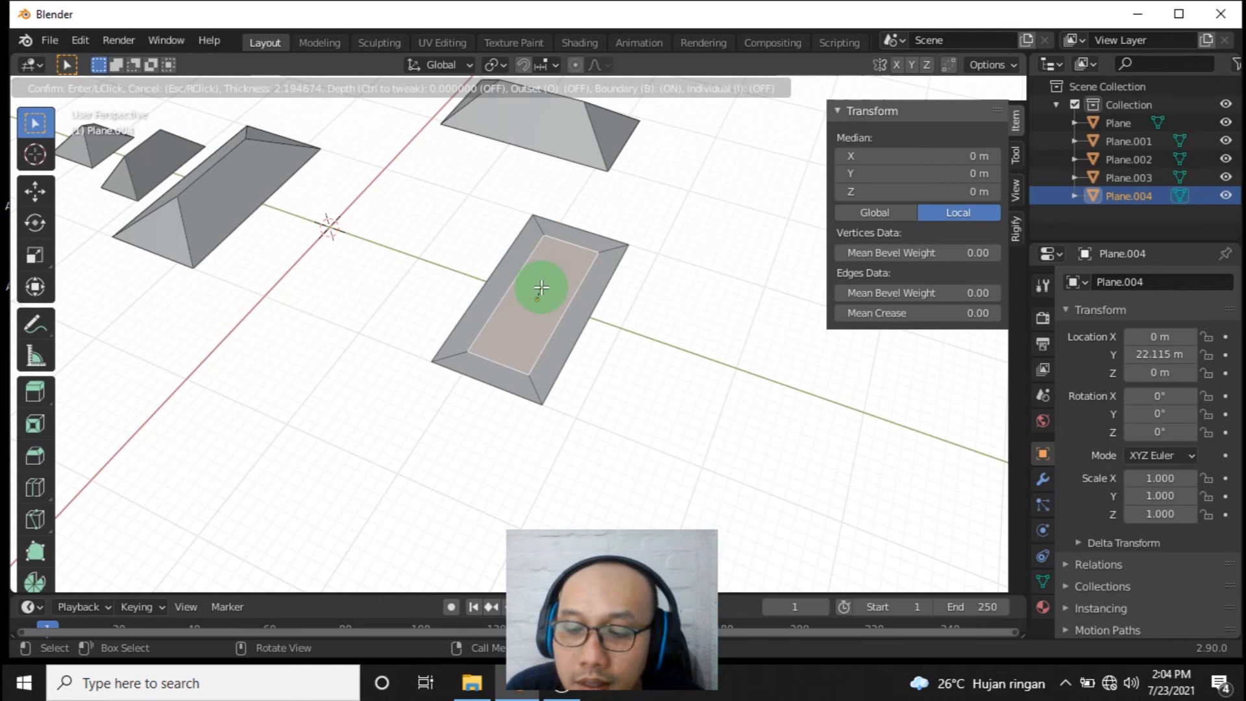
type("2")
key("Return")
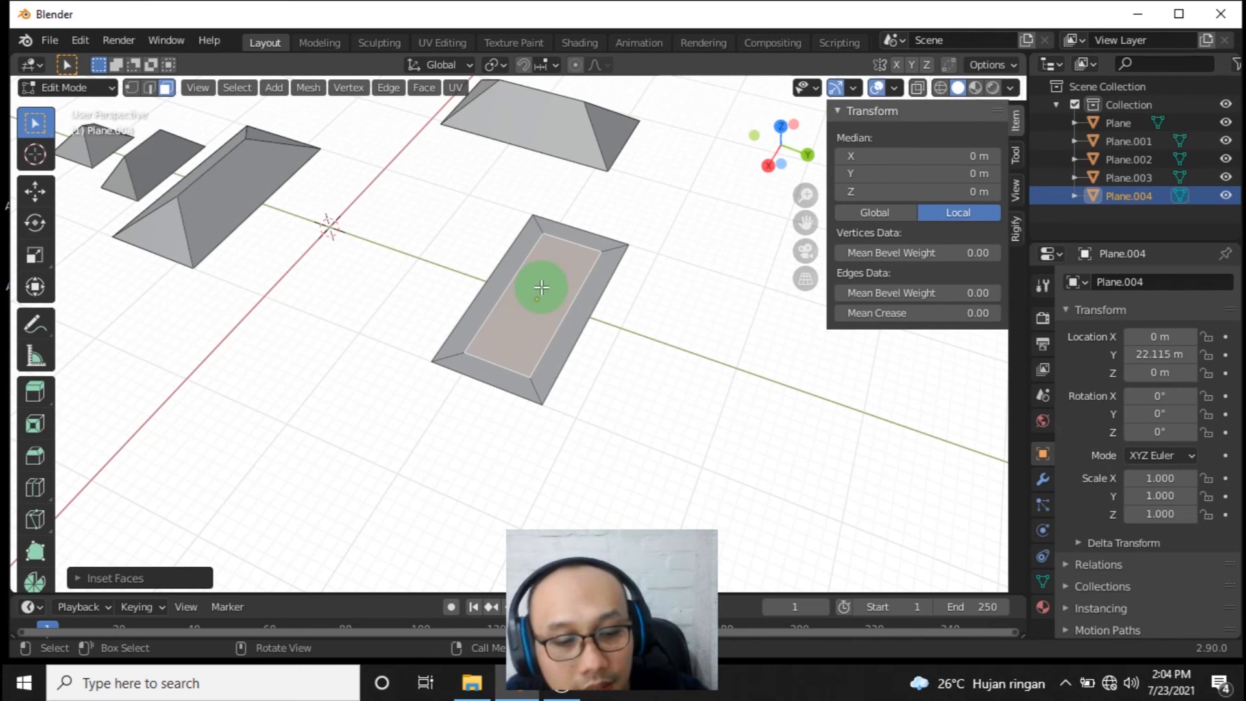
- Raise the inset face 2.5 m along the Z axis
key("g")
key("z")
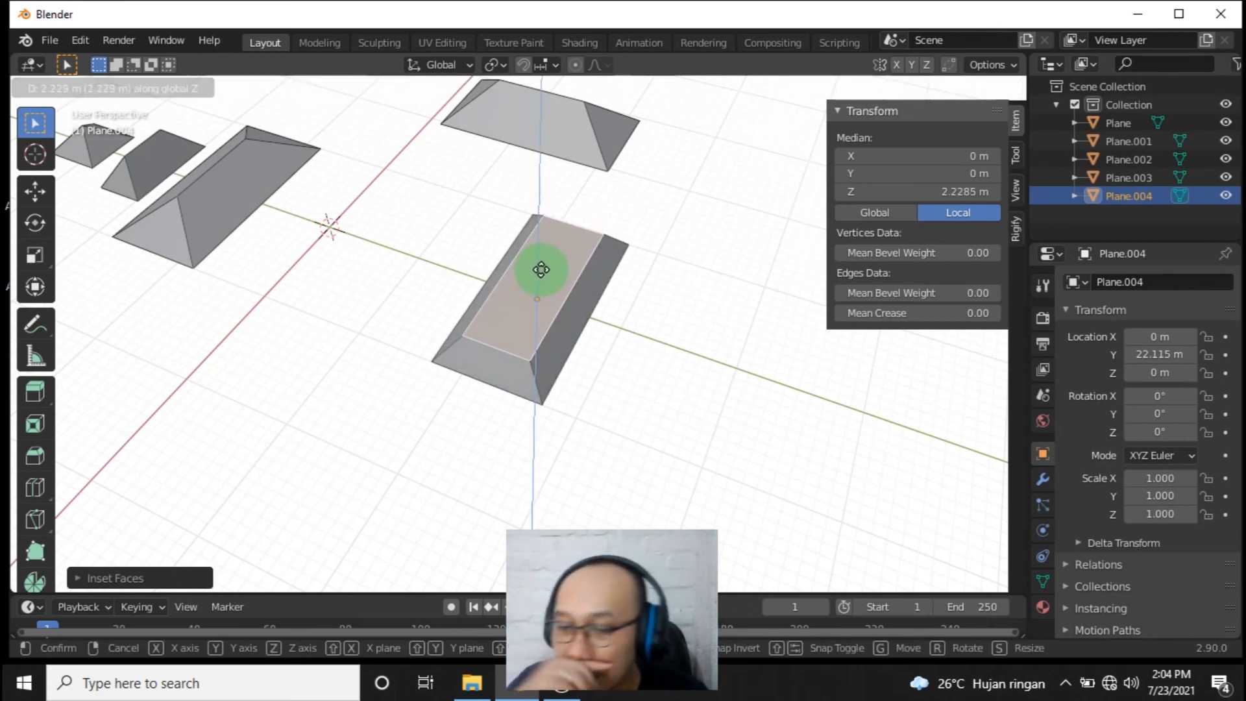
type("2.5")
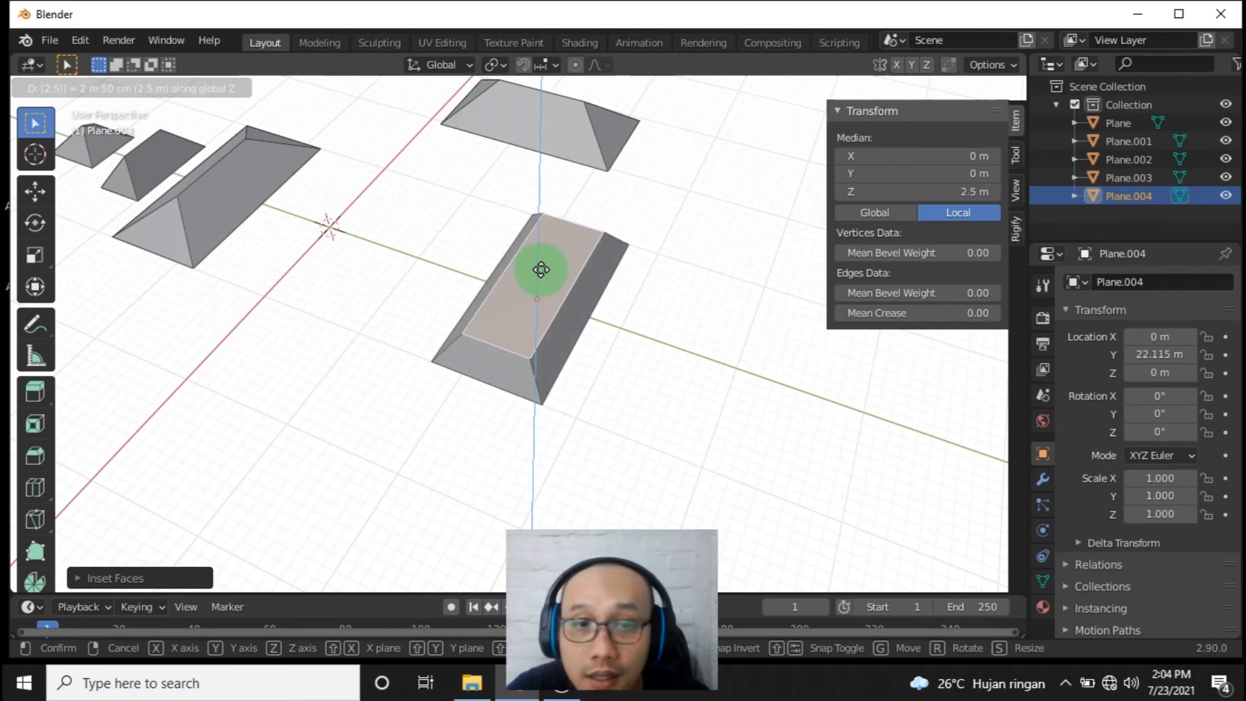
key("Return")
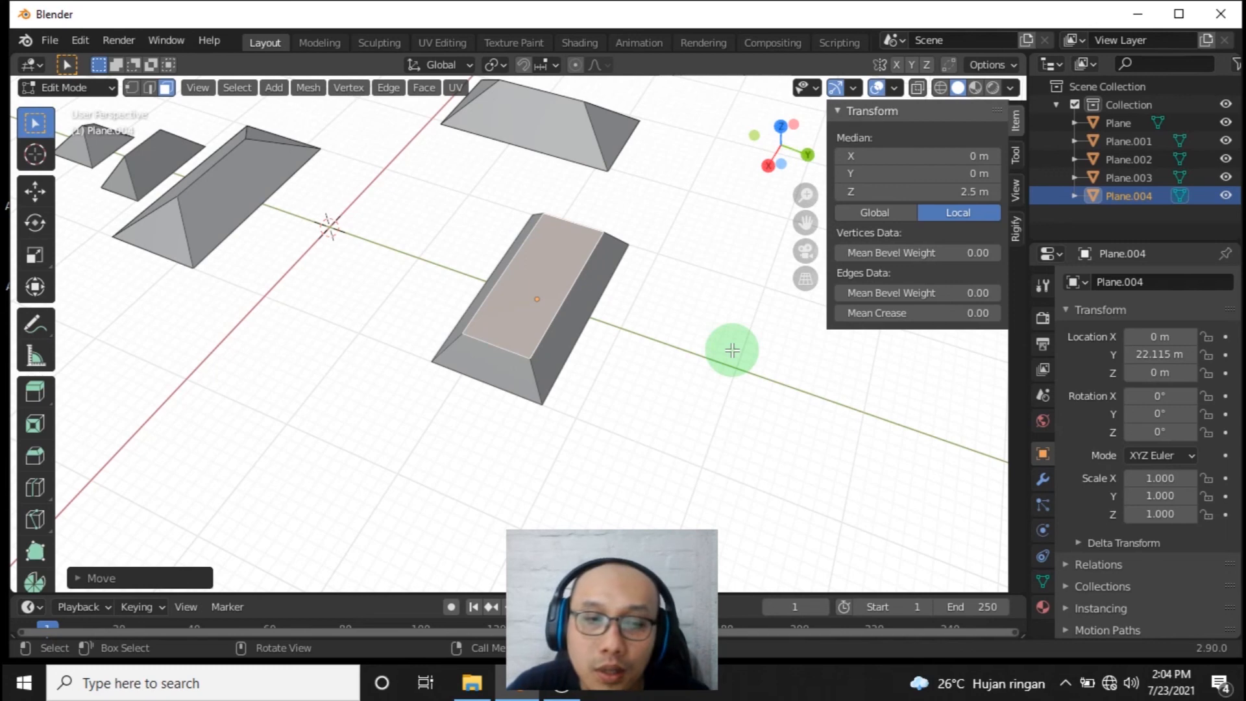
- Try insetting the raised top face a second time
middle_click_drag(692, 290, 556, 267)
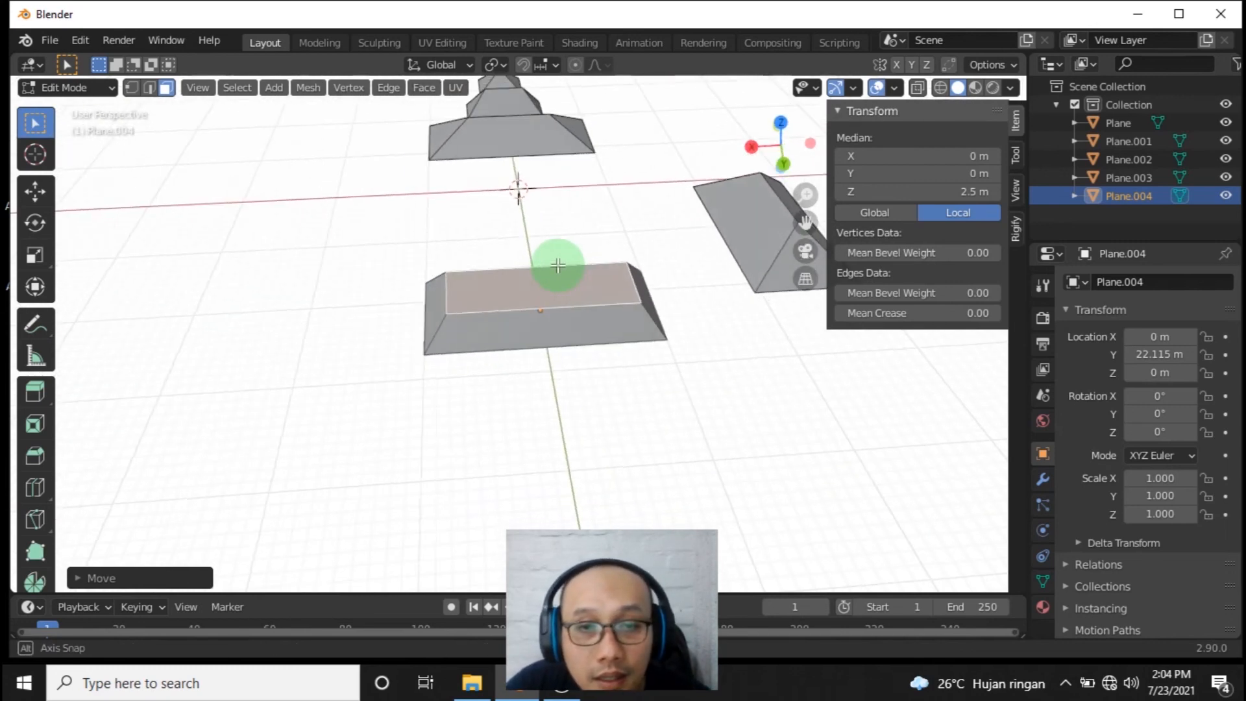
scroll(575, 290, "up", 4)
middle_click_drag(577, 318, 627, 388)
key("i")
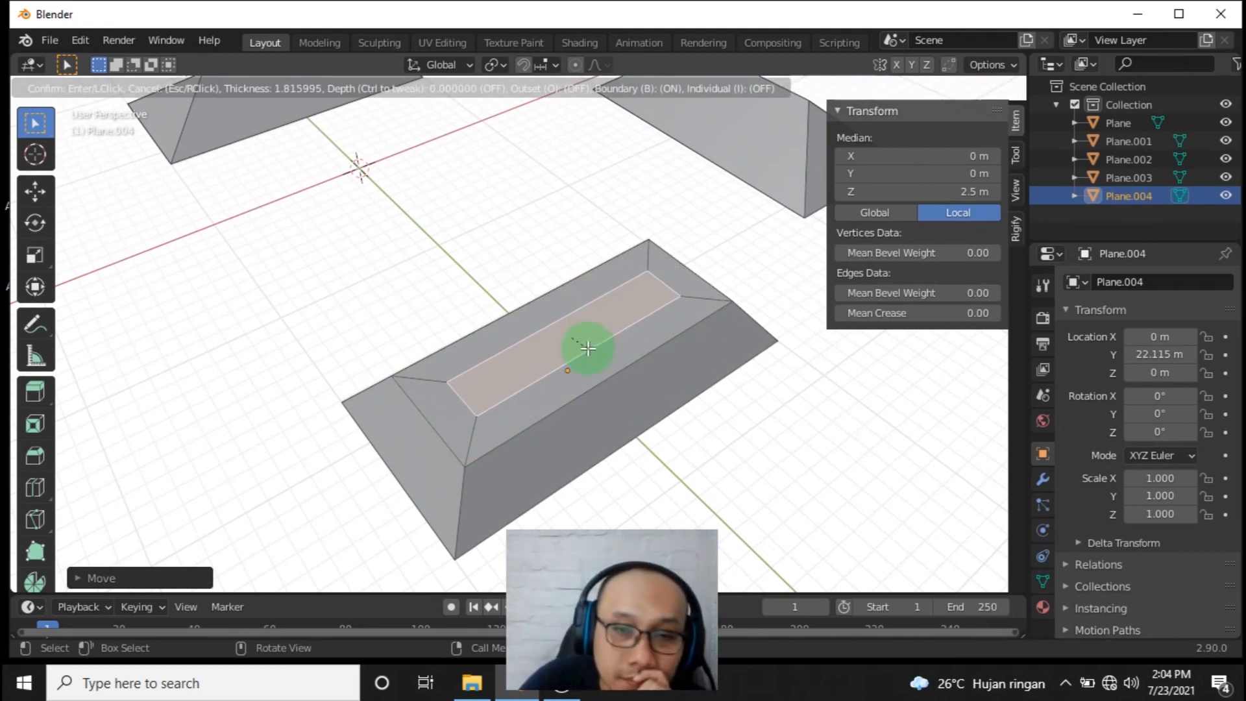
right_click(587, 348)
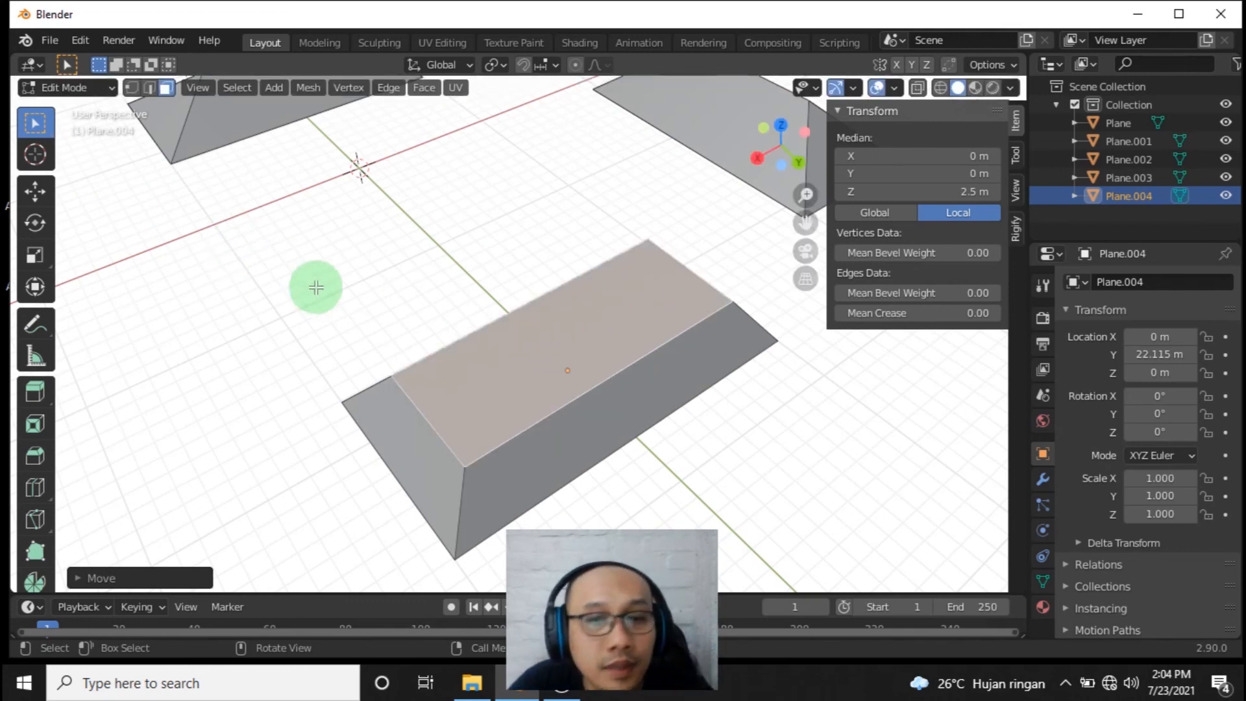
- Examine the raised 20 by 10 m roof base in Object Mode from a lower angle, and return to Edit Mode
left_click(65, 88)
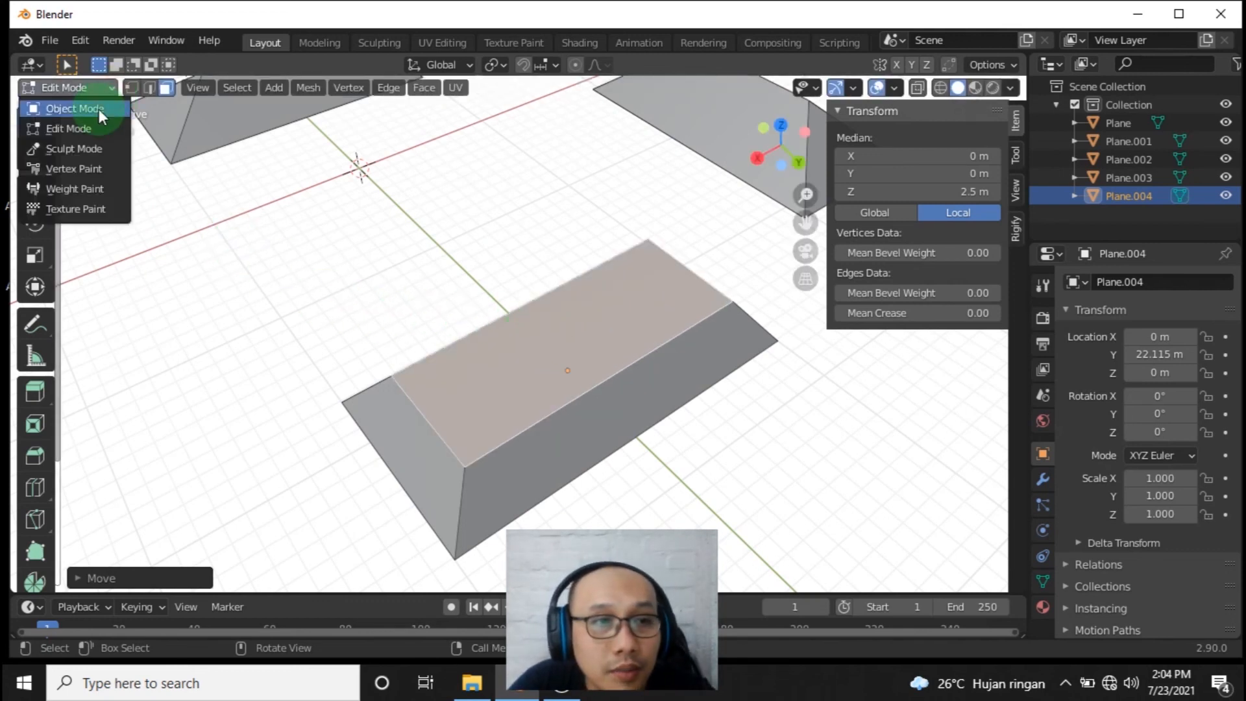
left_click(98, 110)
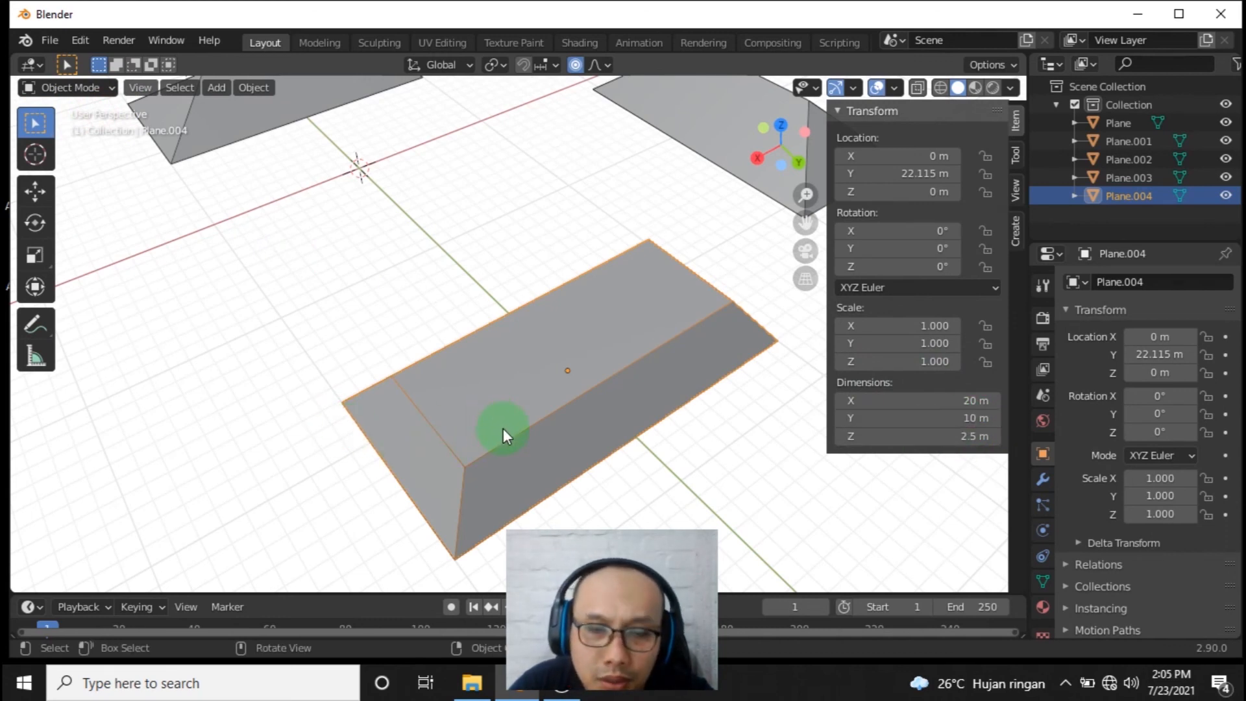
middle_click_drag(640, 480, 621, 438)
left_click(71, 87)
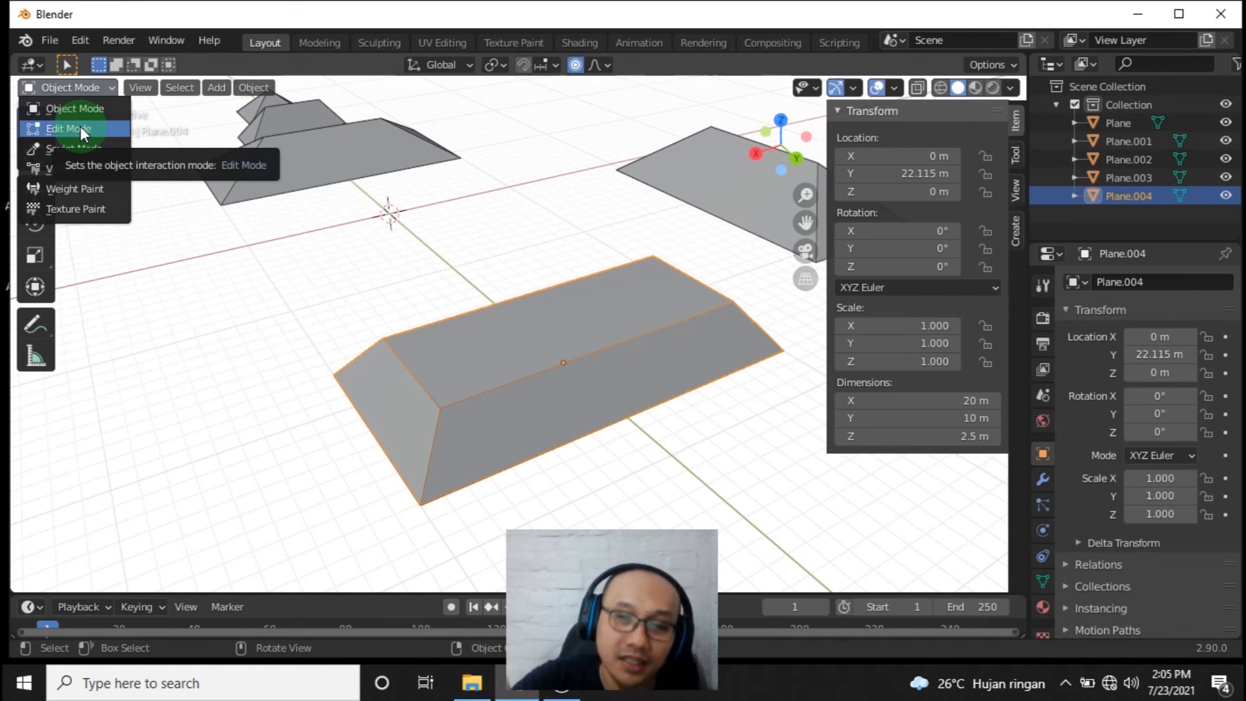
left_click(80, 126)
- Select the raised top face and inset it by 3 m so that it collapses to a ridge line
left_click(577, 314)
key("i")
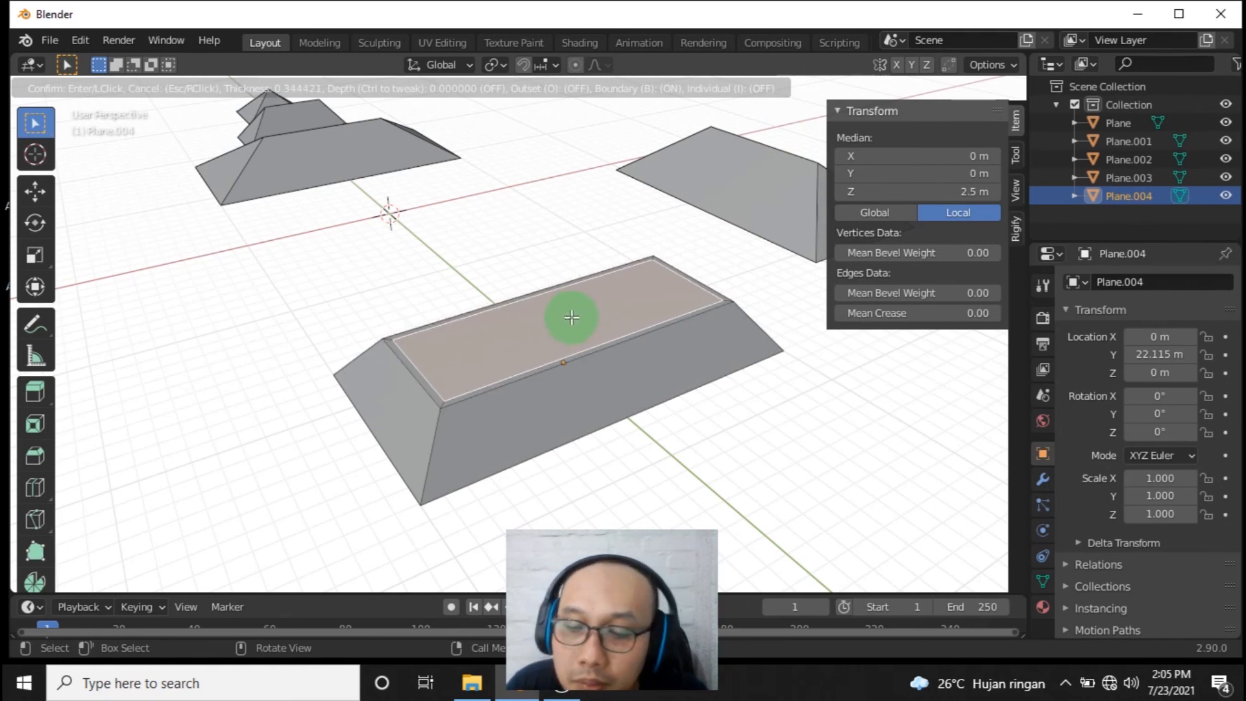
type("2.5")
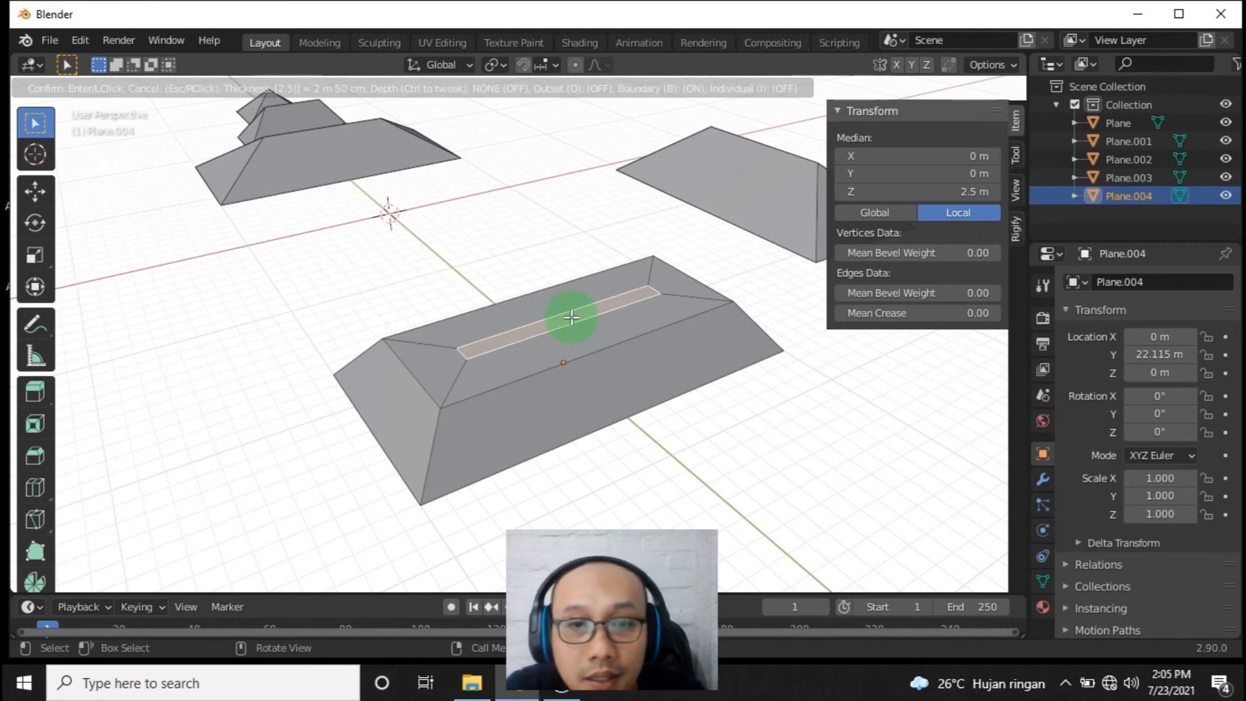
key("BackSpace")
key("BackSpace")
key("BackSpace")
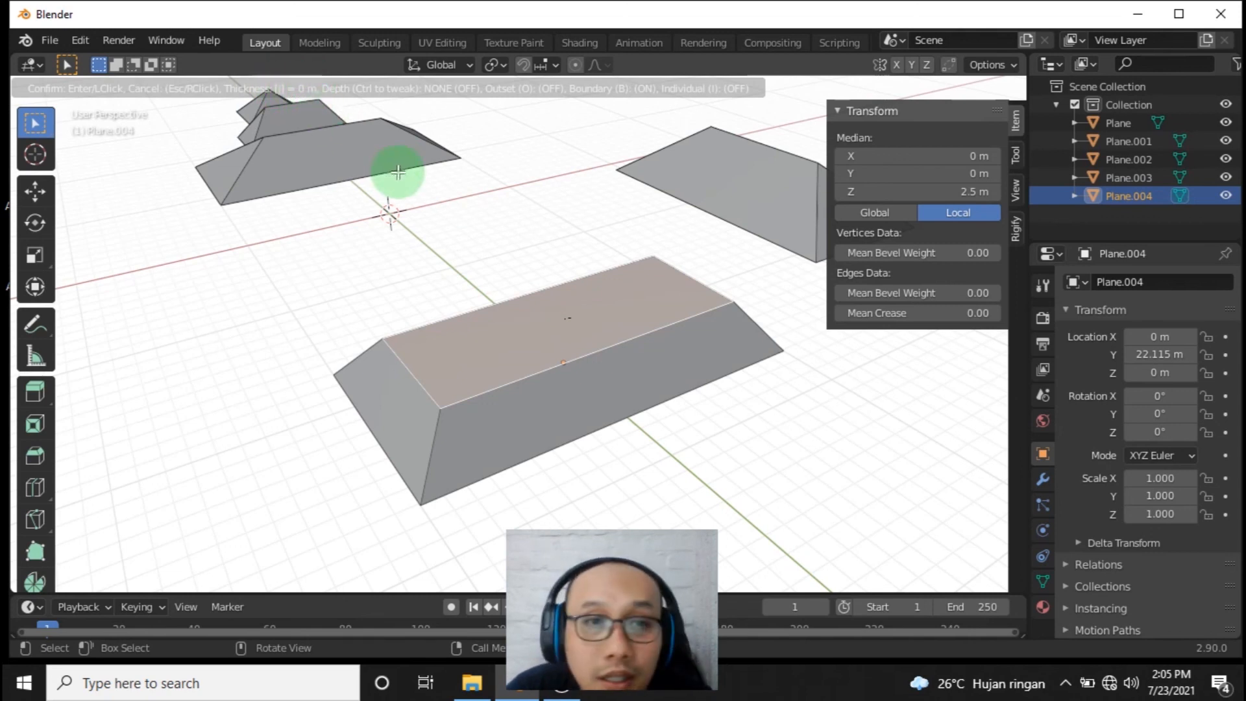
type("3")
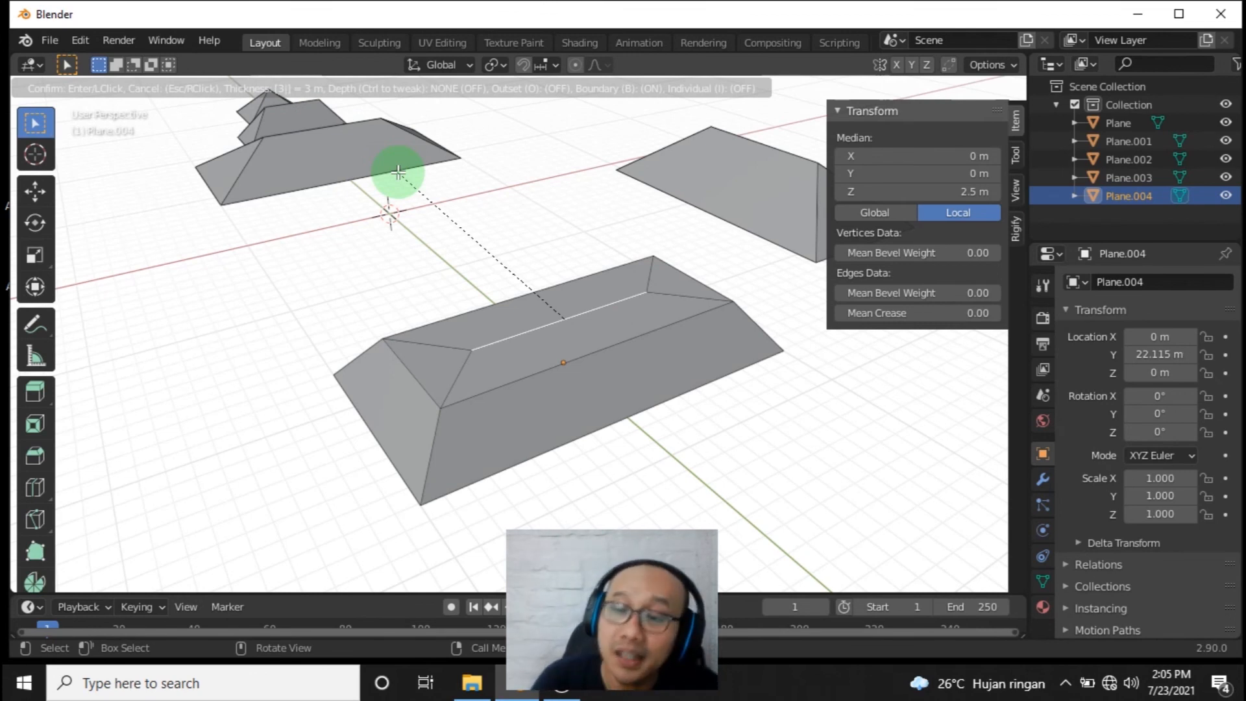
key("Return")
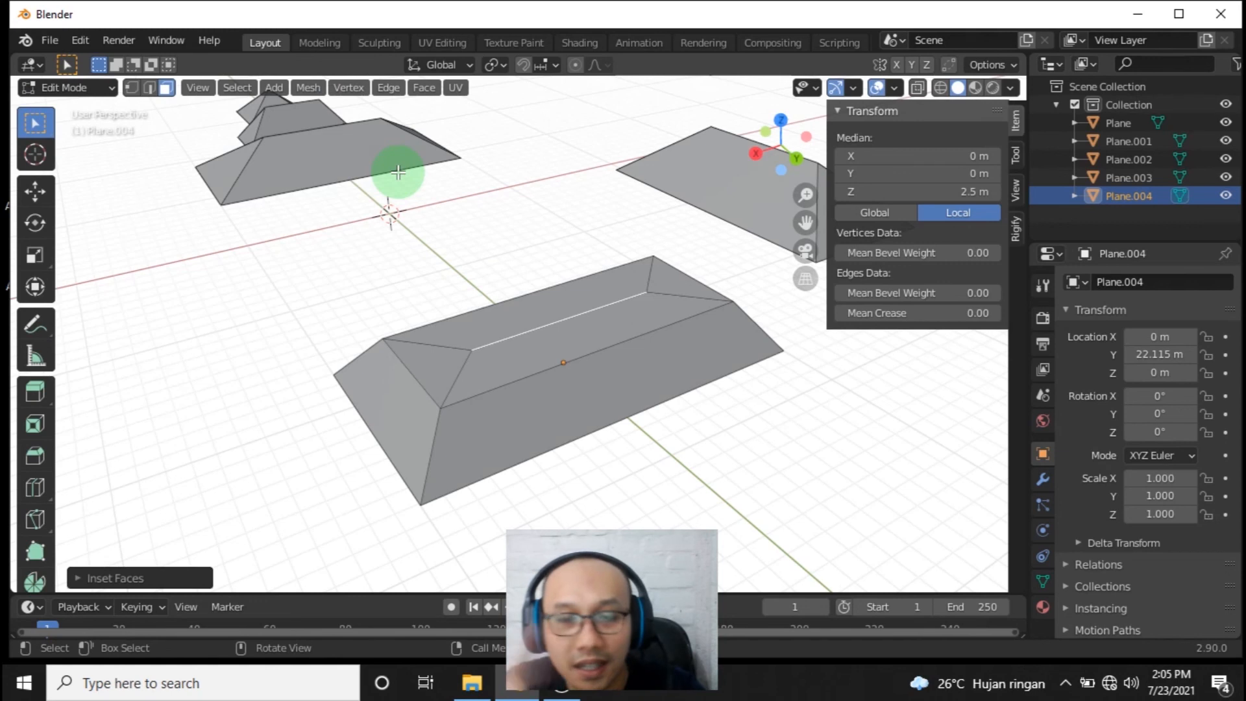
- Raise the collapsed ridge face 5 m along the Z axis
key("g")
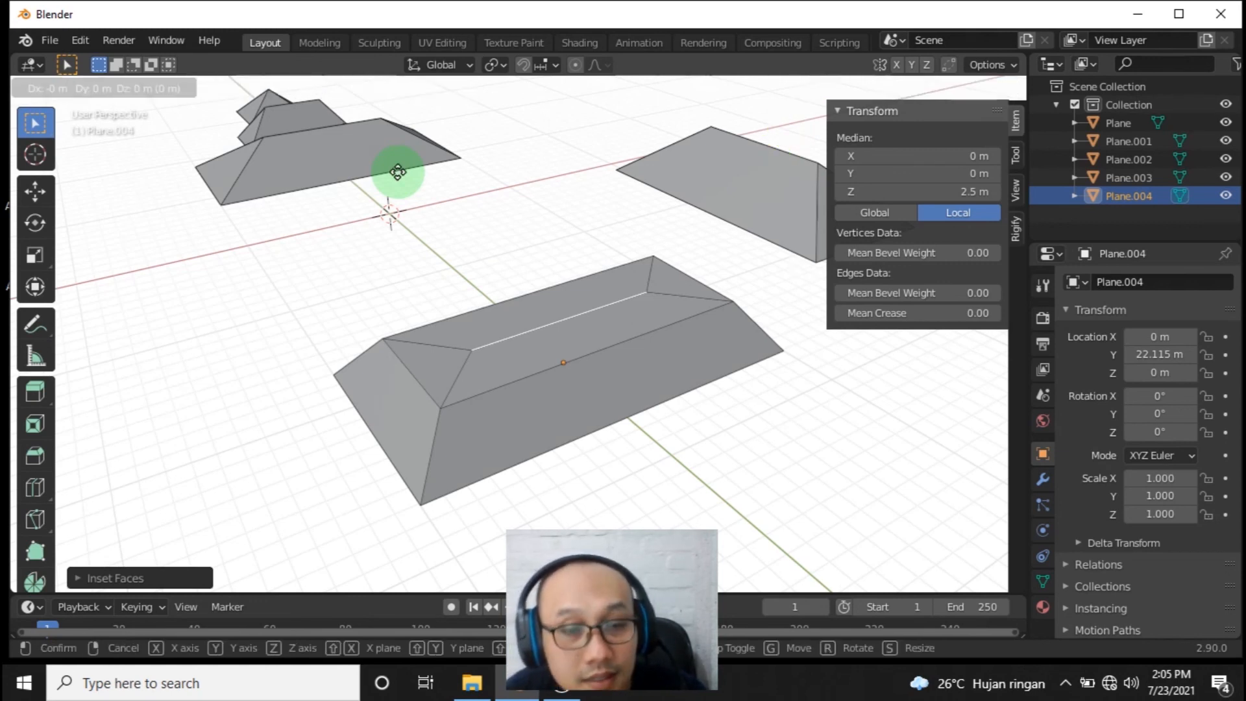
key("z")
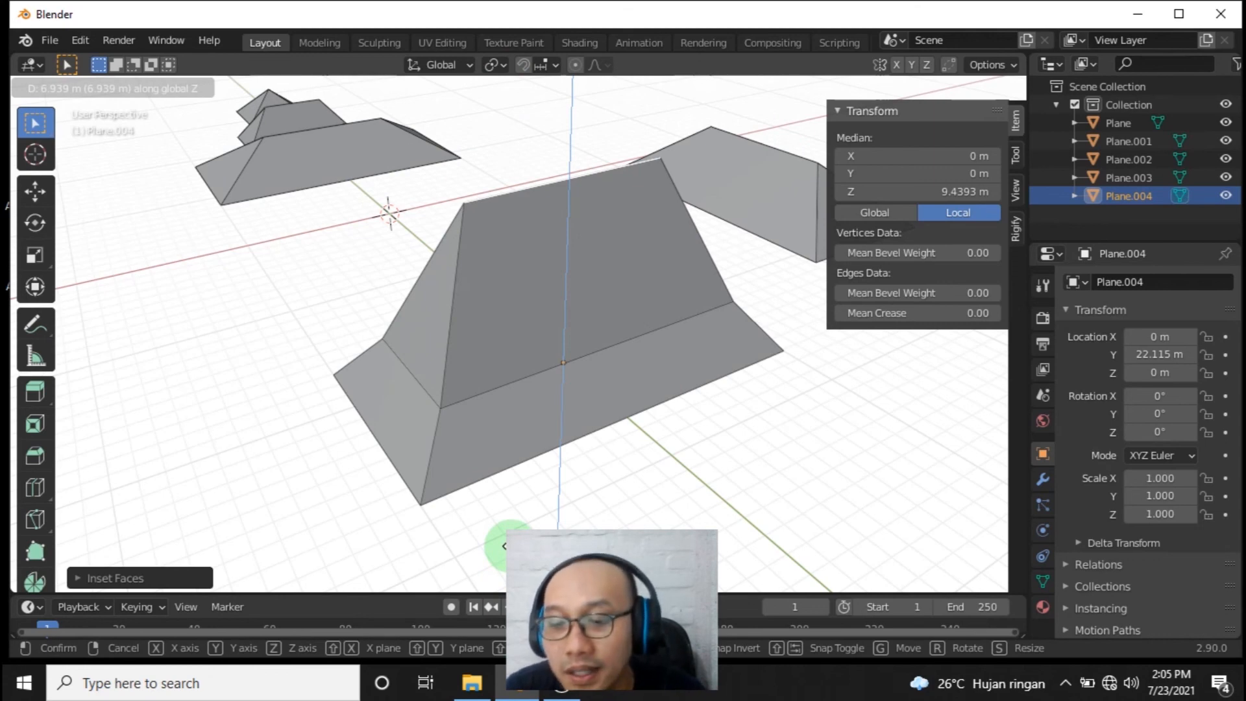
type("5")
key("Return")
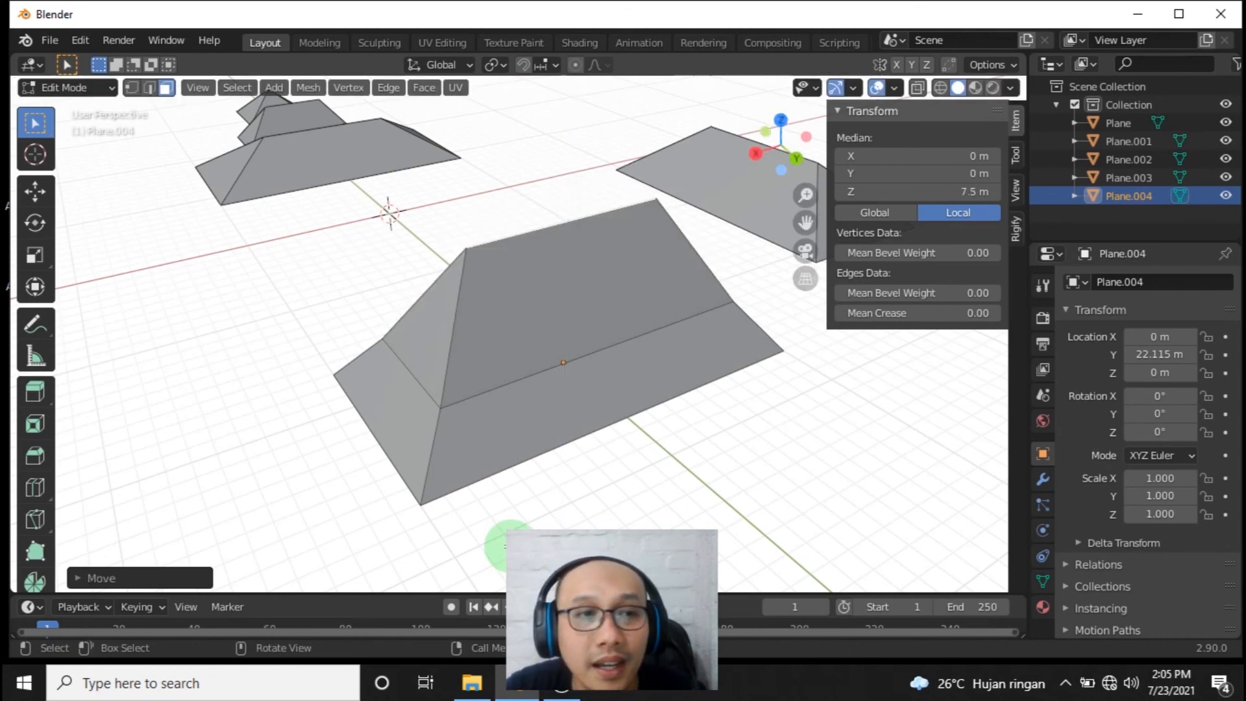
mouse_move(716, 403)
middle_mouse_down()
mouse_move(642, 328)
mouse_move(500, 351)
mouse_move(746, 381)
mouse_move(662, 387)
mouse_move(732, 390)
middle_mouse_up()
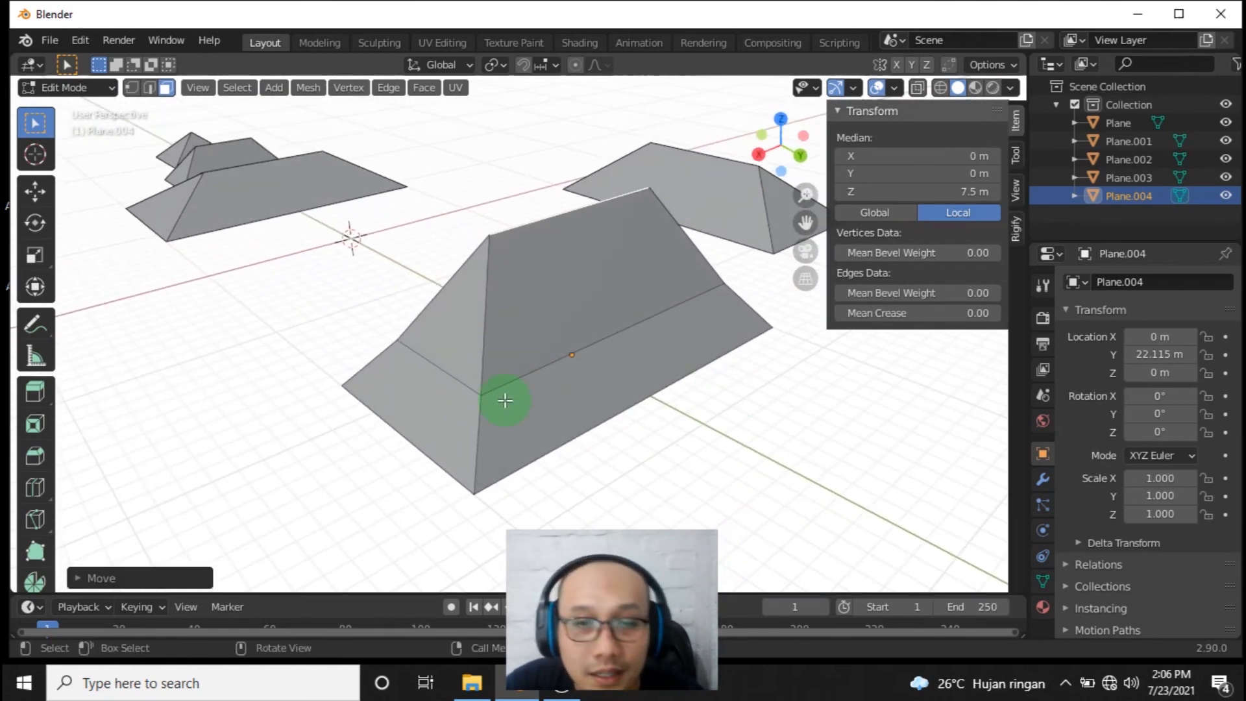
- Select the loop of edges between the lower and upper roof slopes and lower it 1 m along the Z axis
middle_click_drag(581, 398, 564, 475)
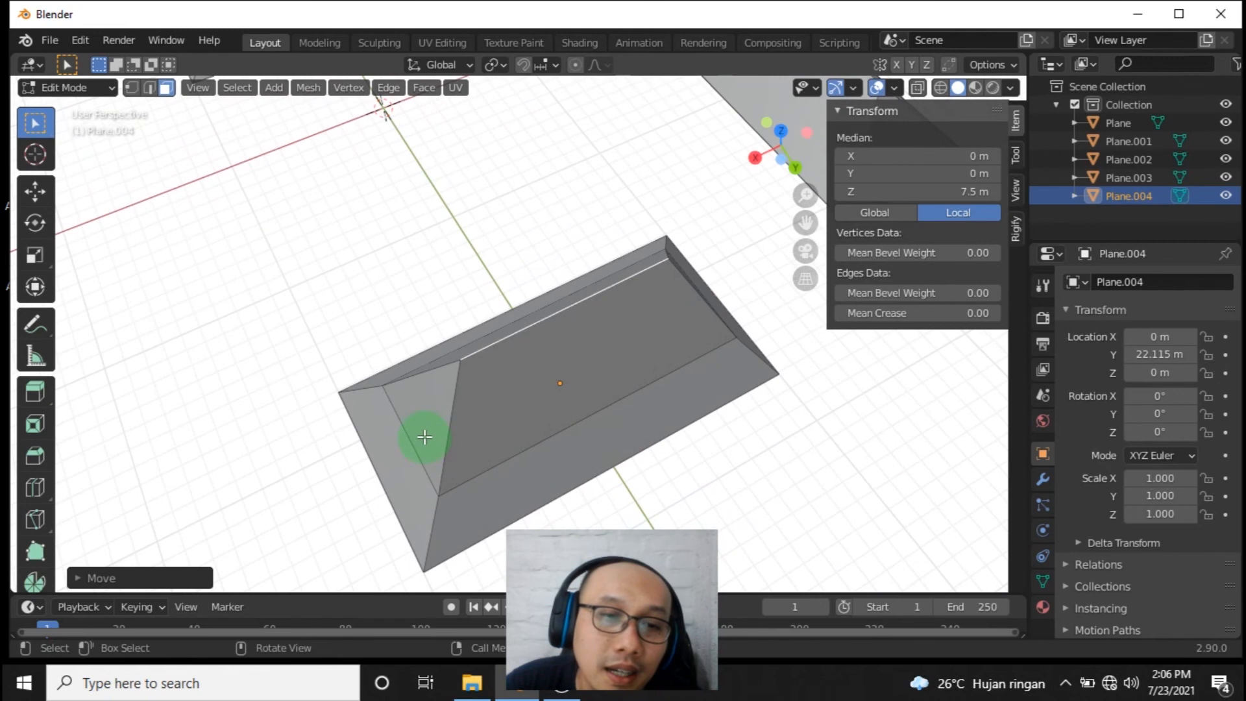
left_click(149, 87)
left_click(422, 450)
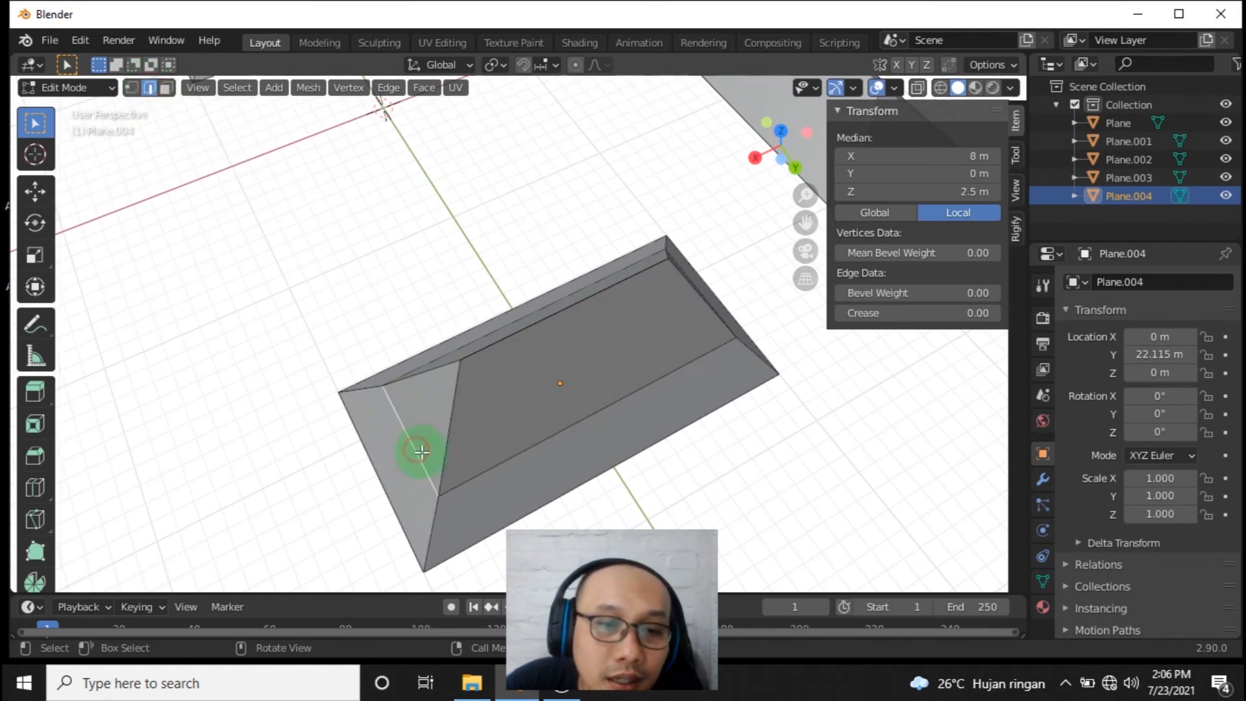
left_click(530, 446, "shift")
middle_click_drag(755, 437, 678, 349)
left_click(604, 468, "shift")
key("g")
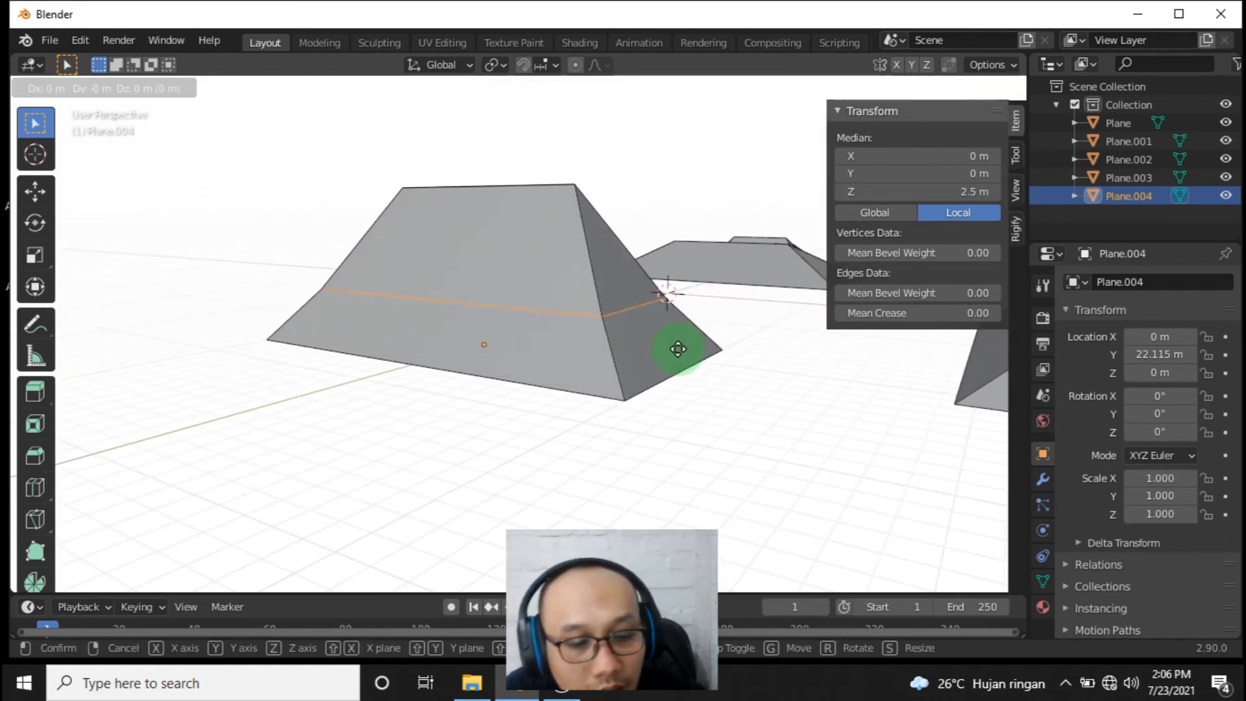
key("z")
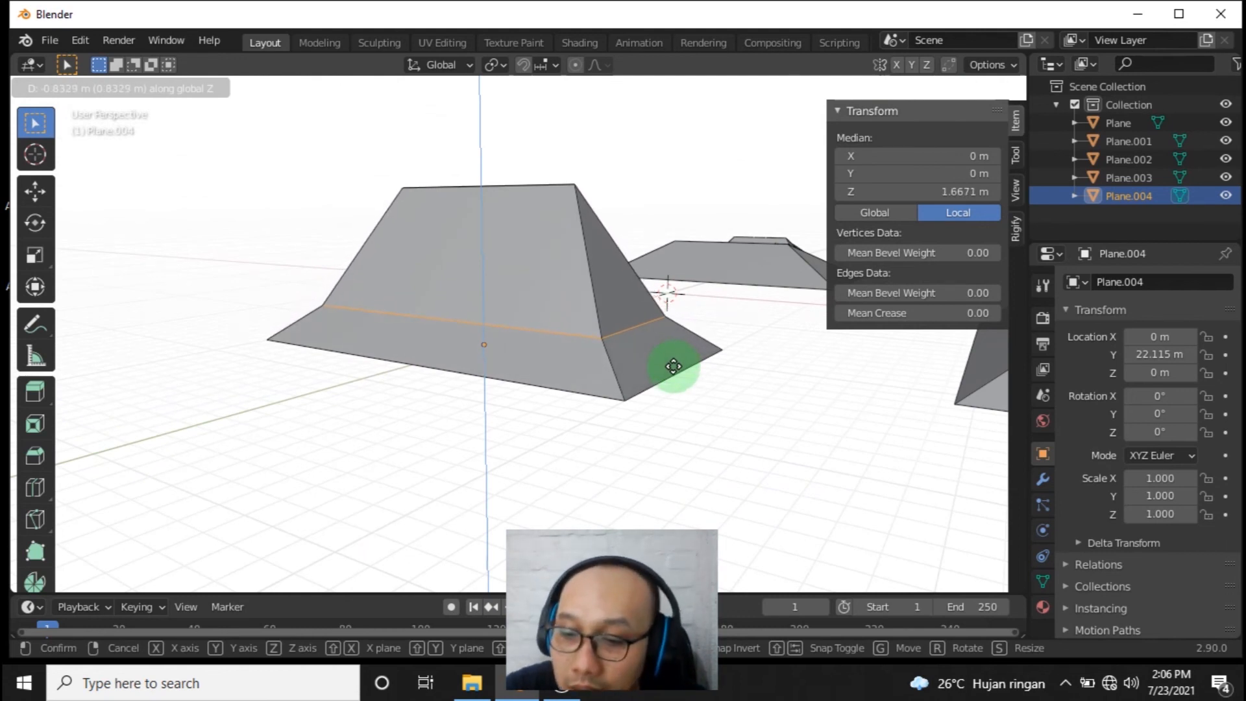
key("minus")
key("1")
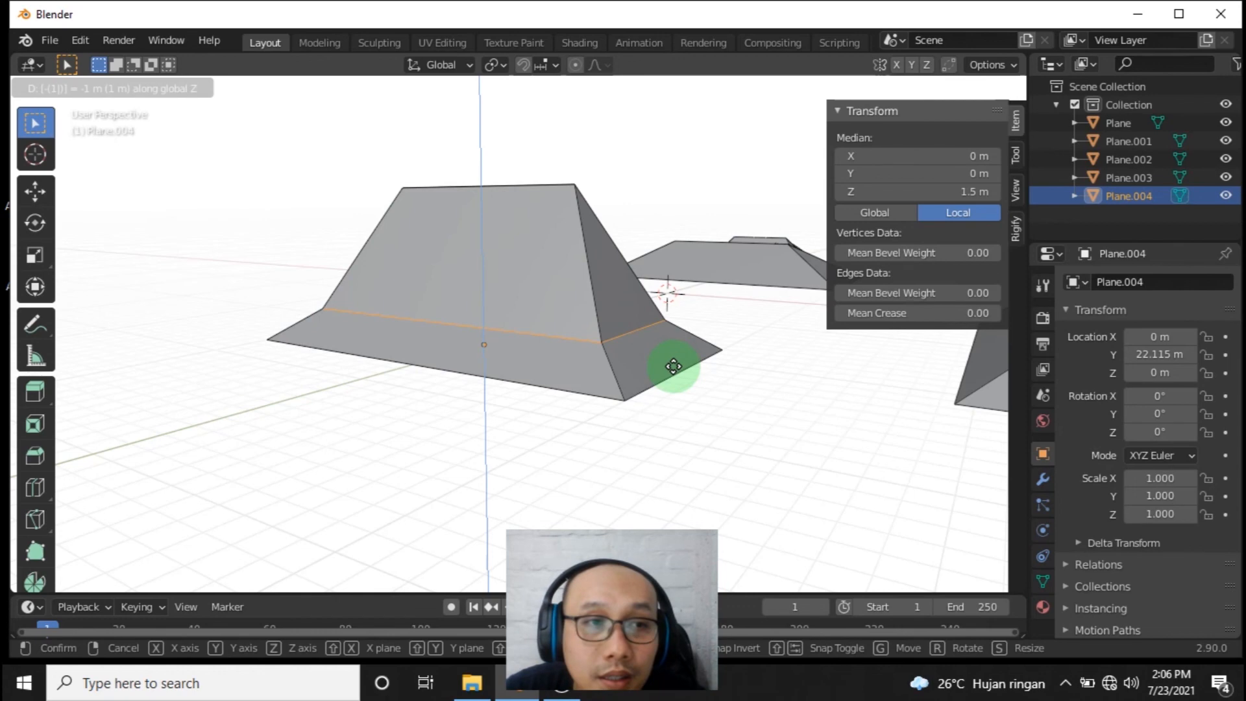
left_click(673, 366)
- Move the lower and upper faces at the roof's negative X end 5 m along the X axis and return to Object Mode
middle_click_drag(573, 325, 634, 418)
left_click(166, 88)
middle_click_drag(467, 305, 612, 381)
left_click(619, 401)
left_click(629, 448, "ctrl")
middle_click_drag(629, 448, 659, 448)
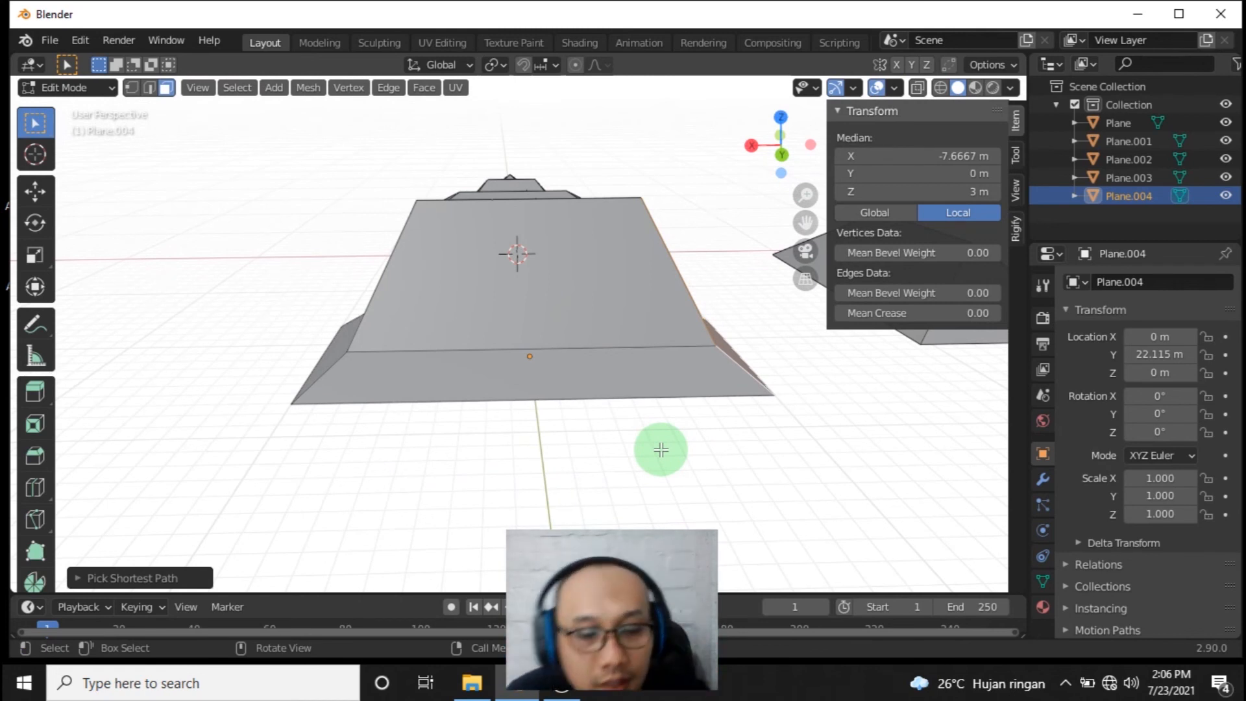
key("g")
key("x")
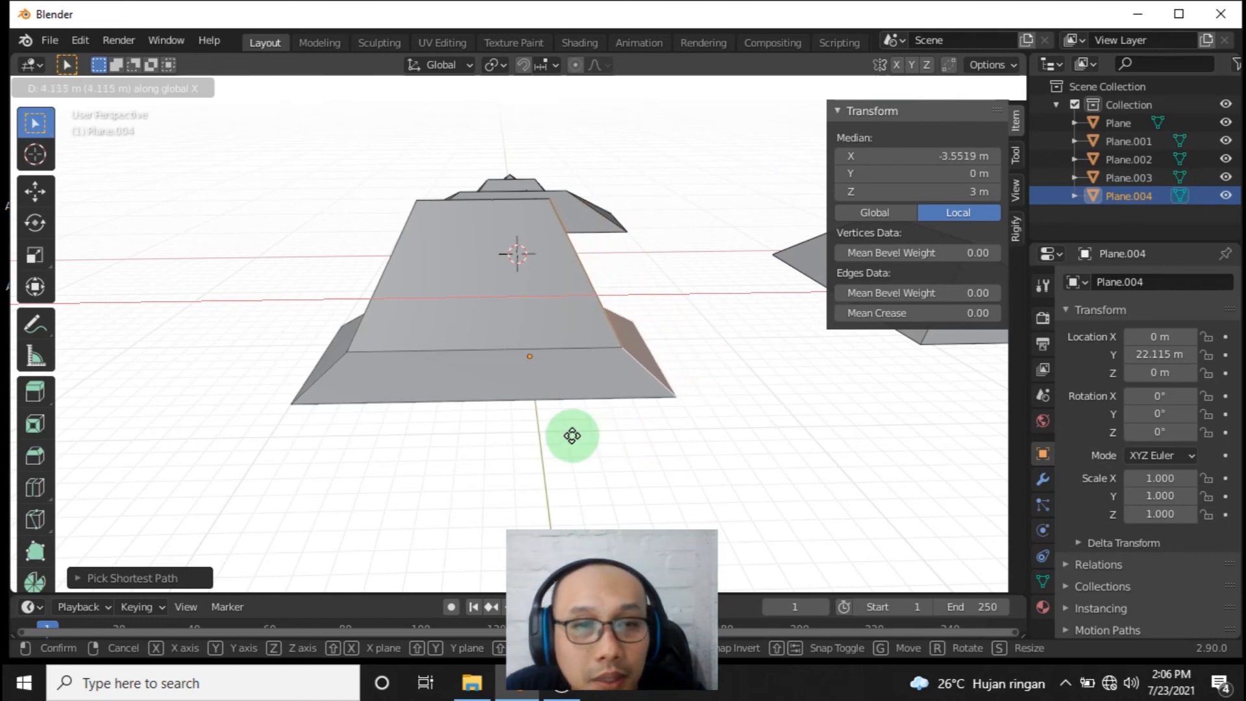
type("5")
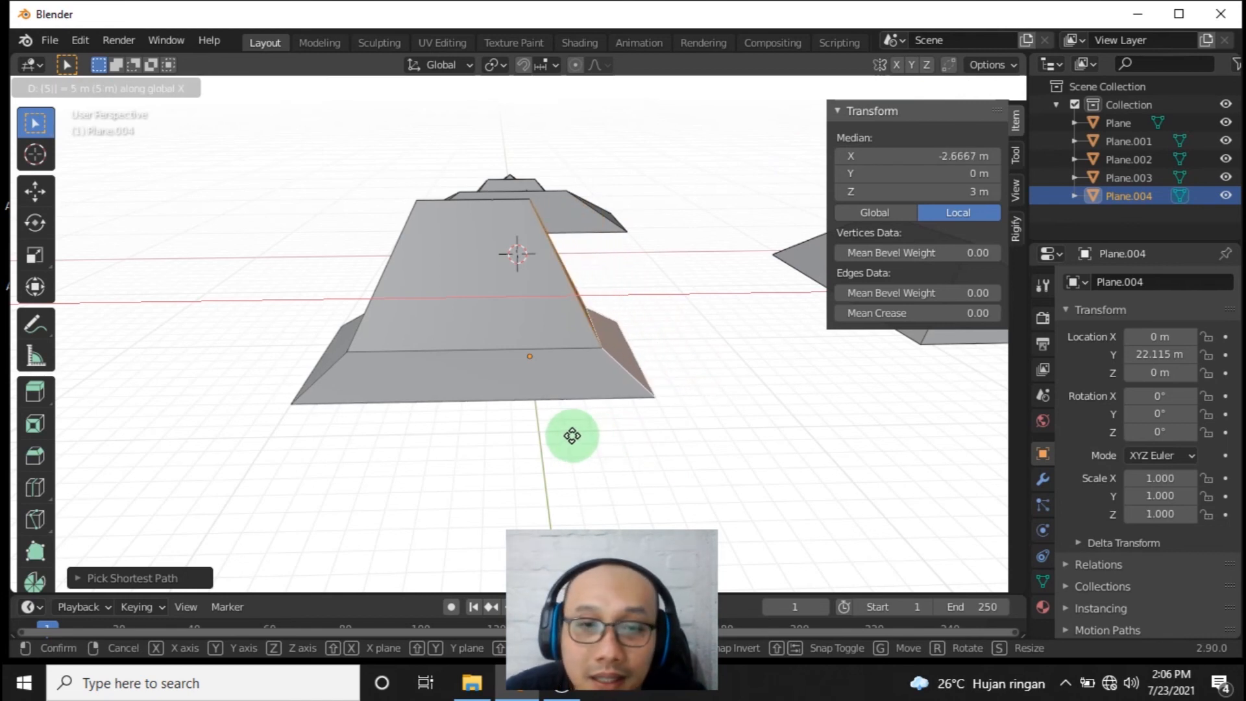
key("Return")
middle_click_drag(571, 434, 493, 305)
left_click(65, 87)
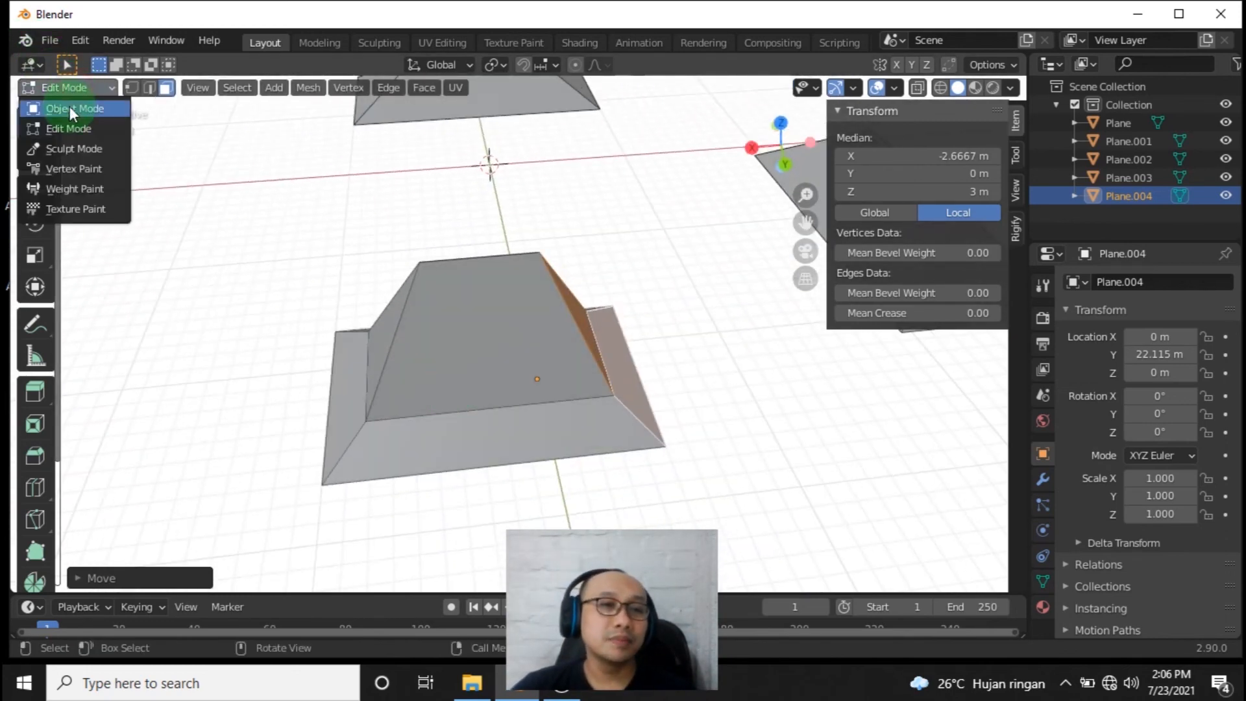
left_click(73, 108)
- Examine the hip lines of all roofs in the top view and their slopes in the right side view
middle_click_drag(403, 342, 513, 488)
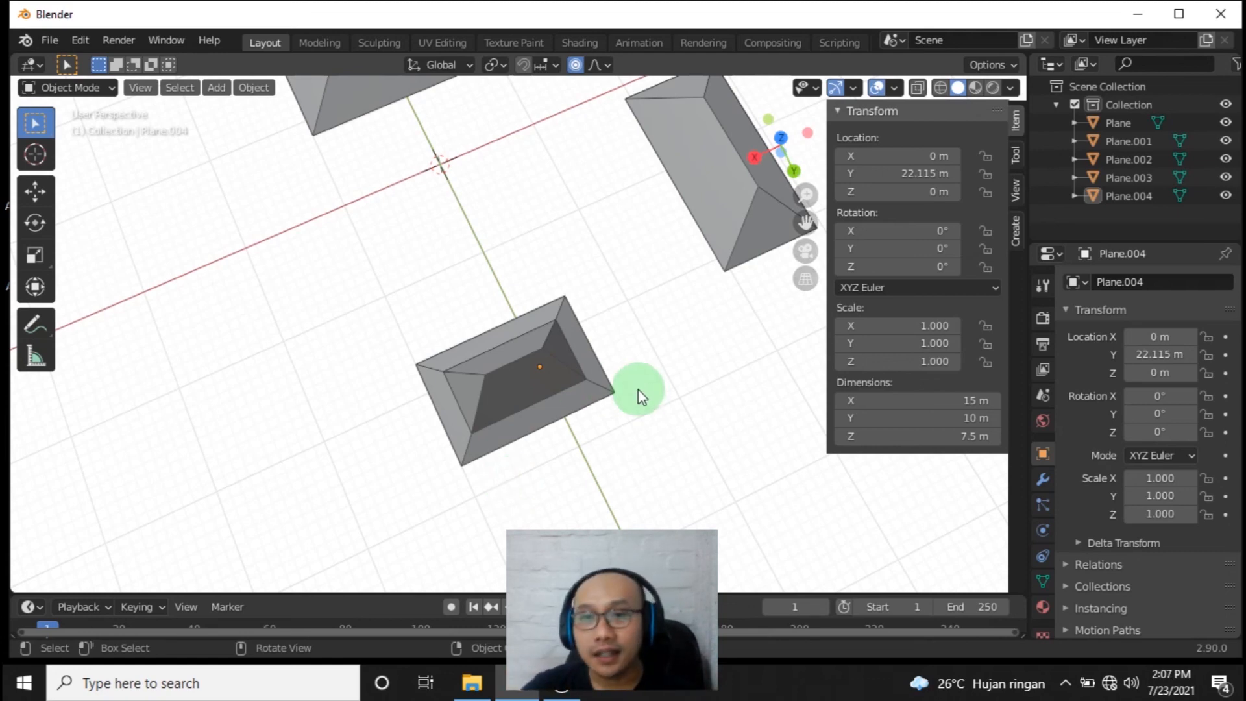
left_click_drag(787, 139, 782, 135)
left_click(782, 135)
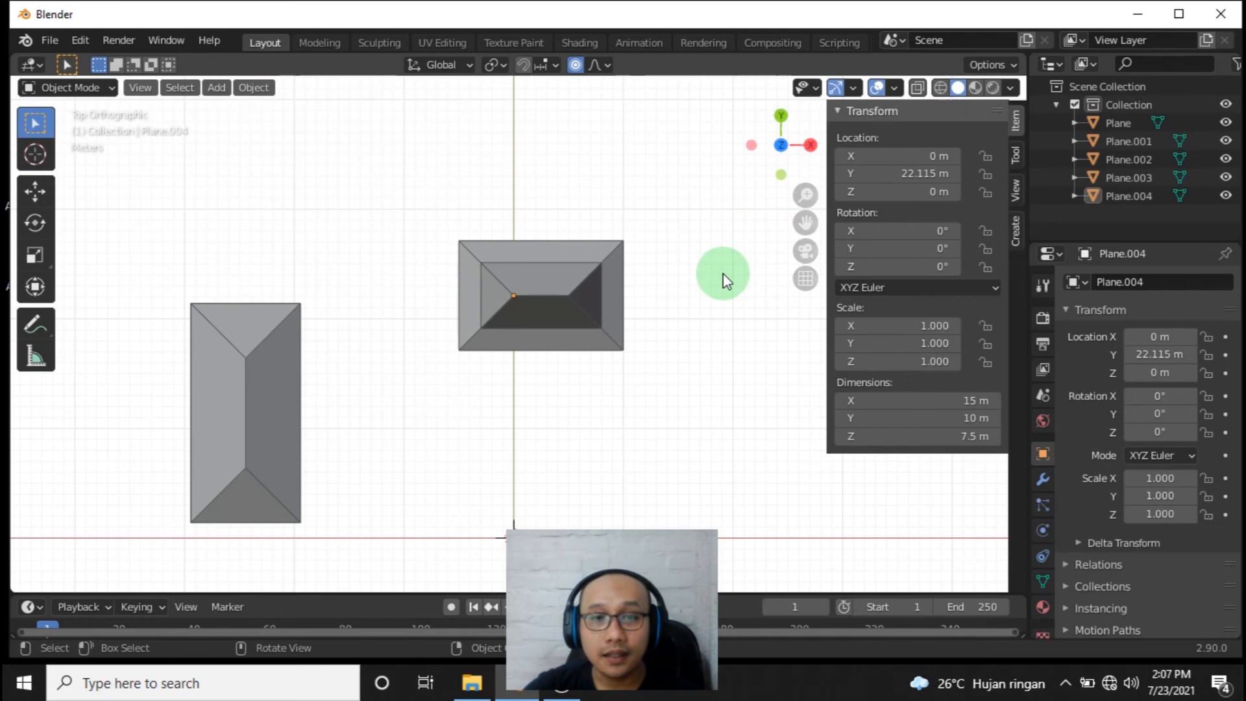
middle_click_drag(417, 450, 461, 80, "shift")
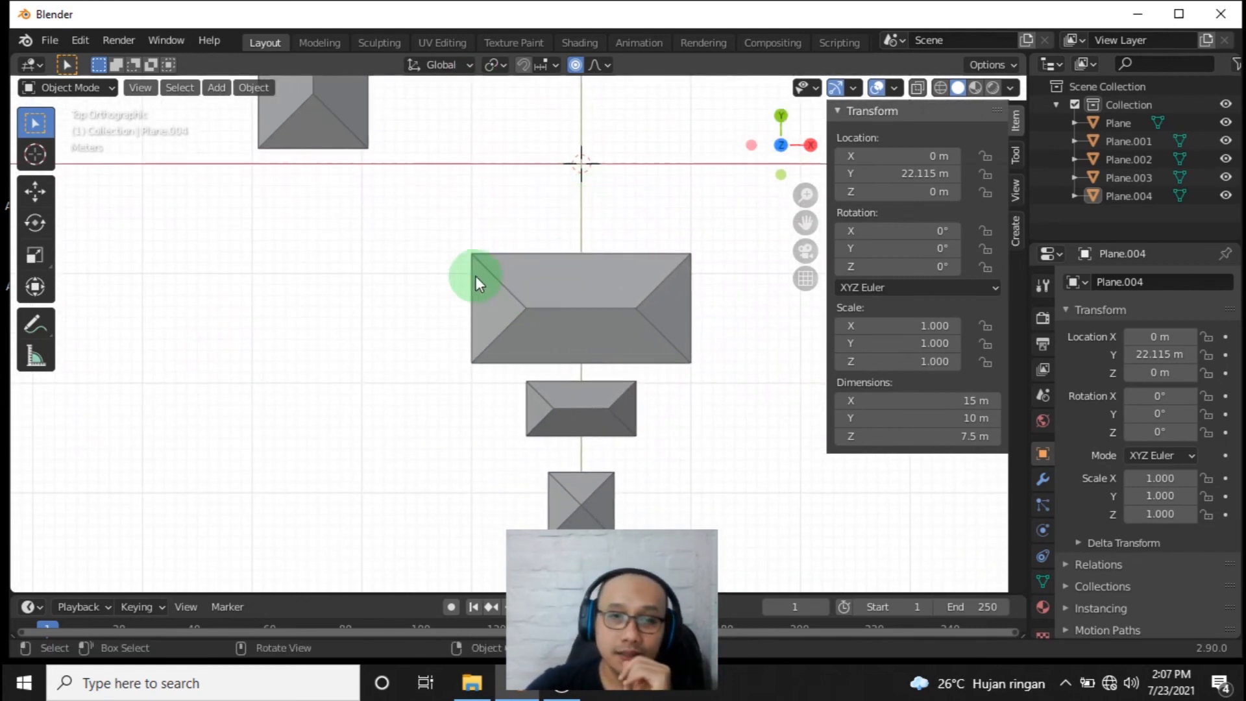
scroll(477, 255, "up", 3)
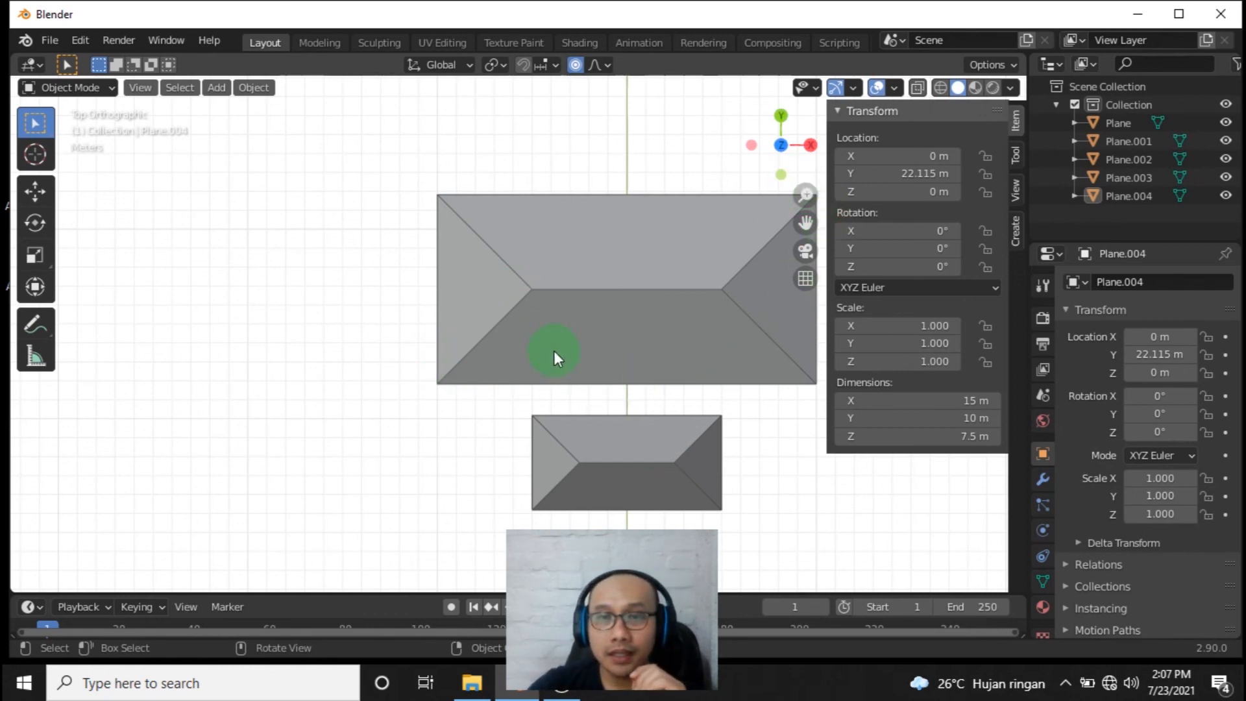
scroll(556, 356, "down", 7)
scroll(504, 420, "up", 1, "shift")
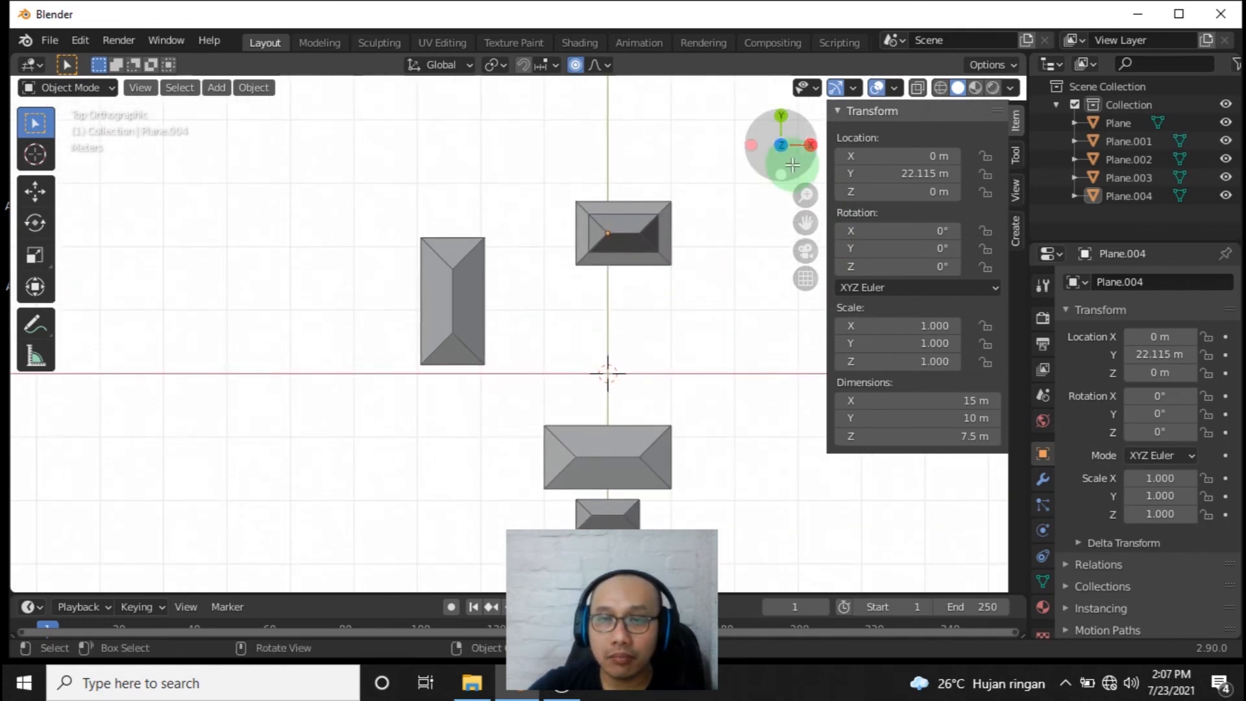
left_click(811, 144)
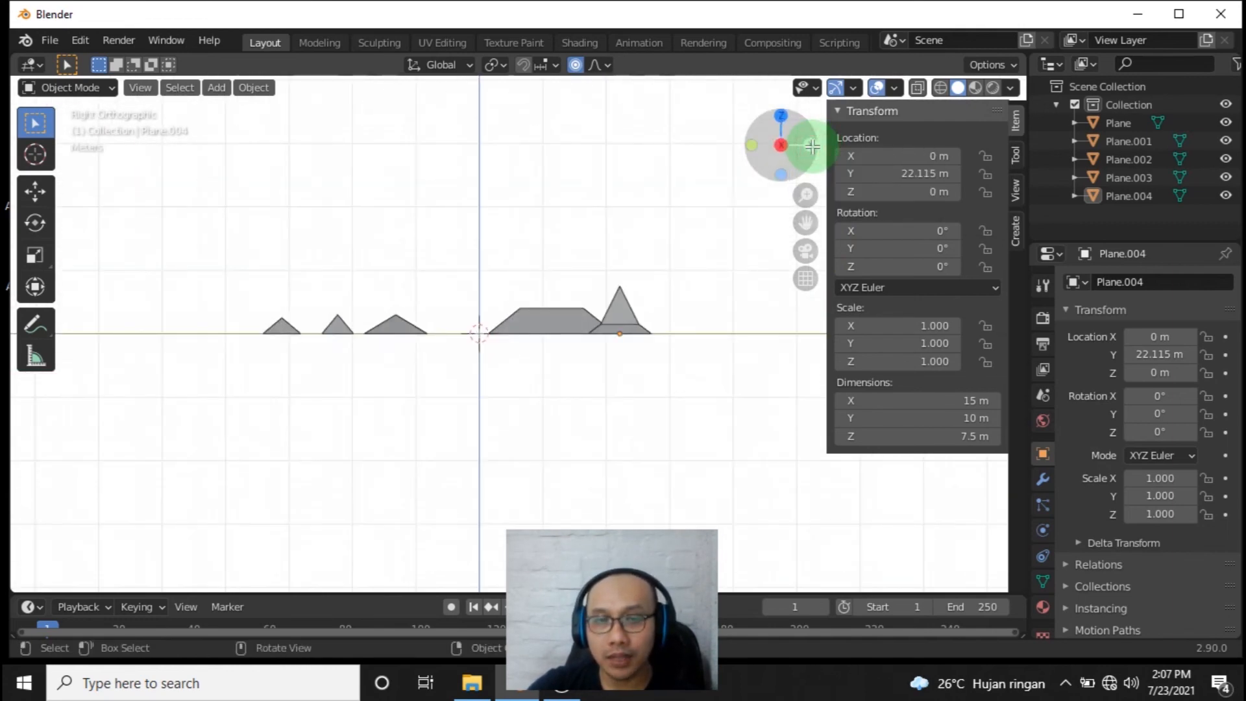
scroll(374, 342, "up", 8)
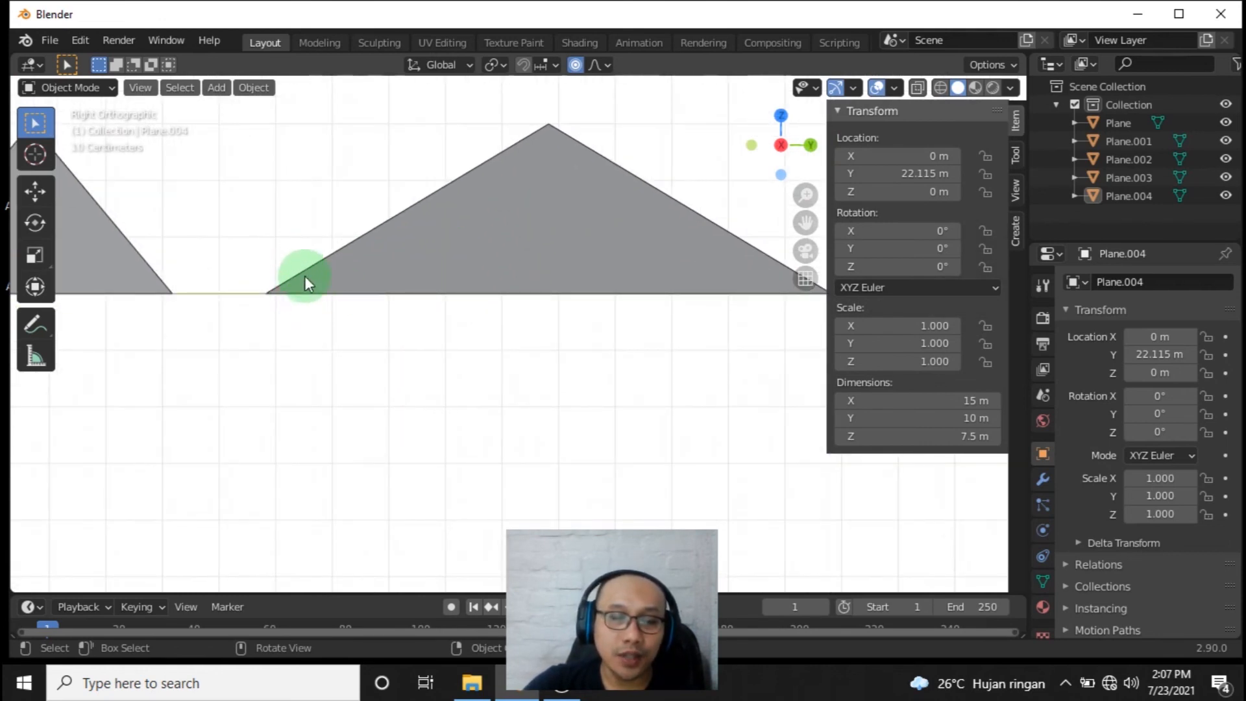
scroll(448, 299, "down", 2)
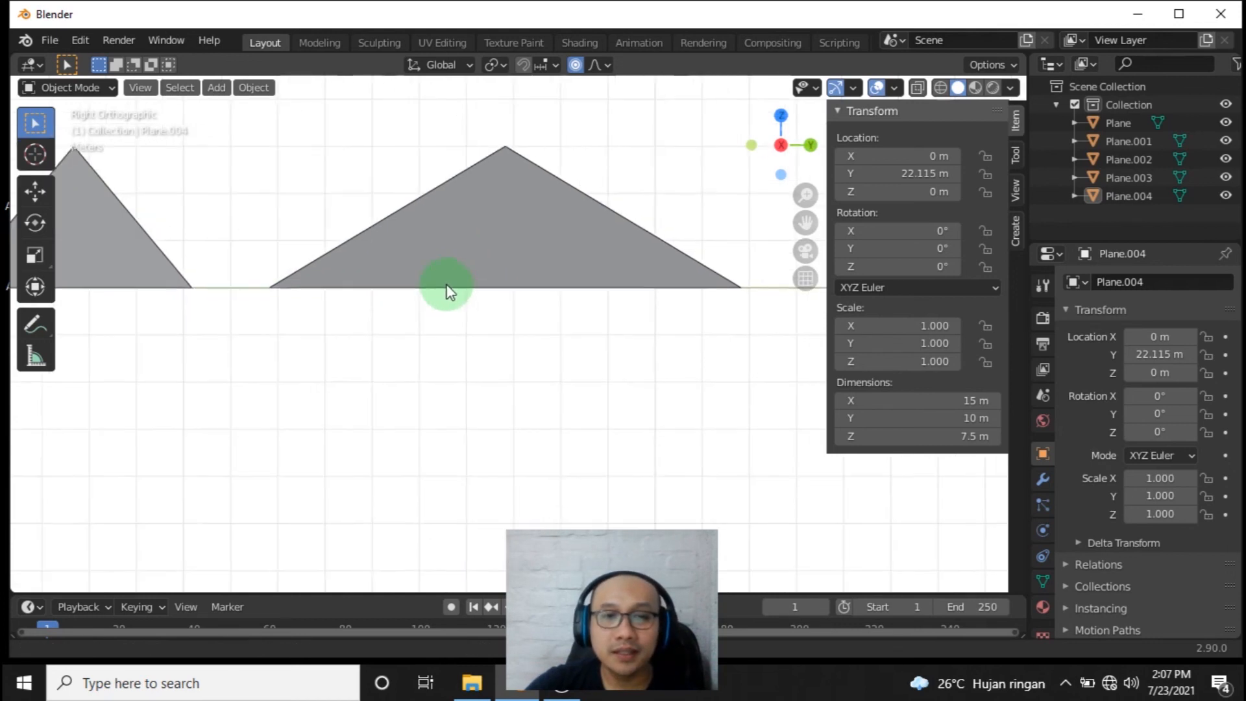
scroll(698, 272, "down", 5)
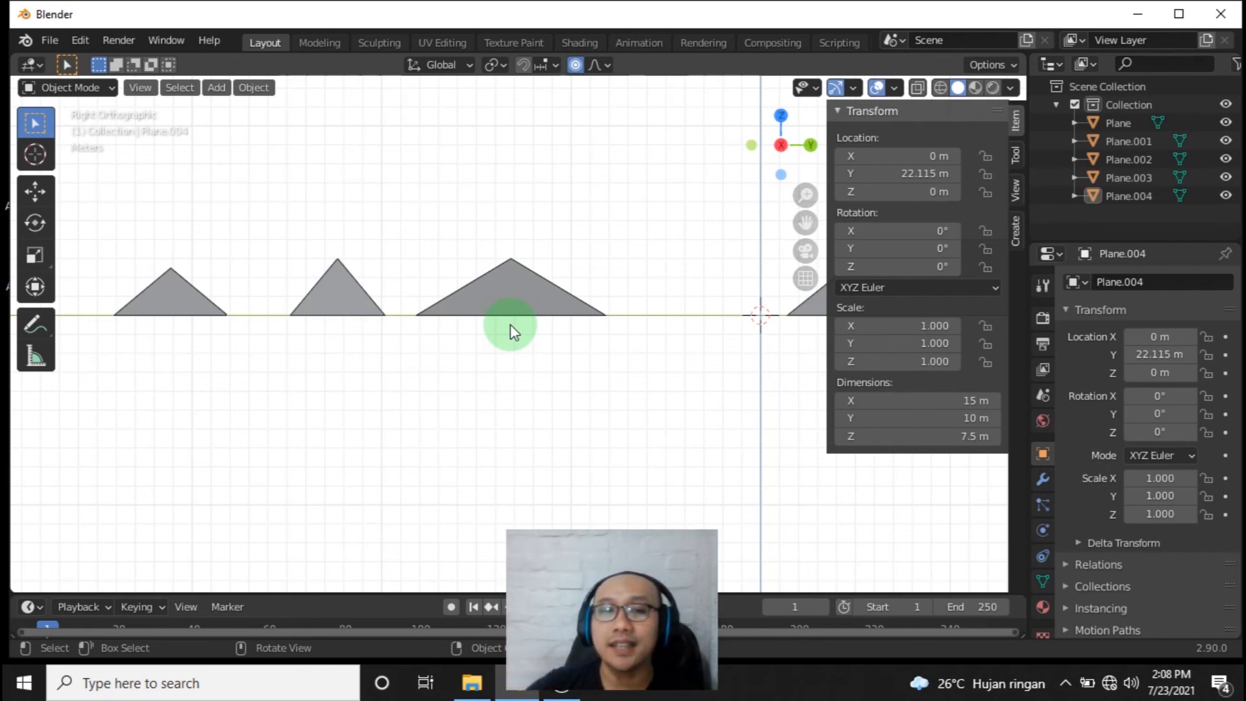
- Add a new plane mesh at the world origin
middle_click_drag(534, 318, 500, 310)
scroll(510, 304, "up", 3)
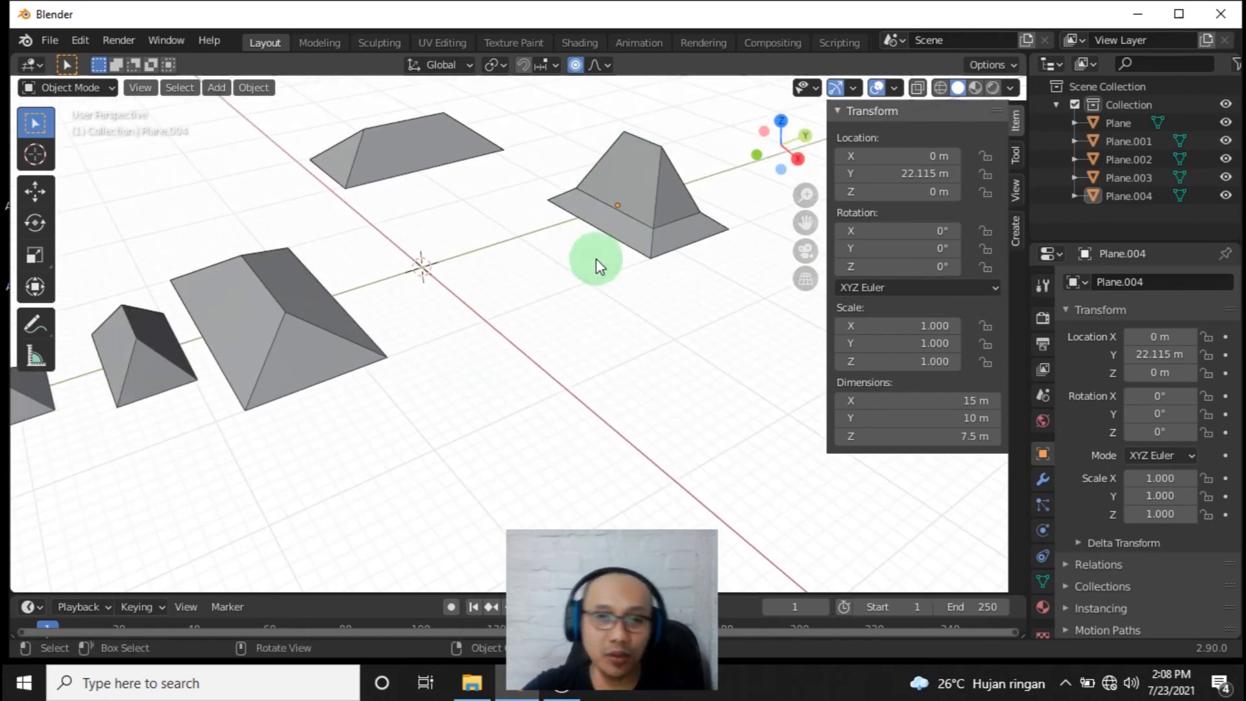
middle_click_drag(584, 278, 521, 321)
key("shift+a")
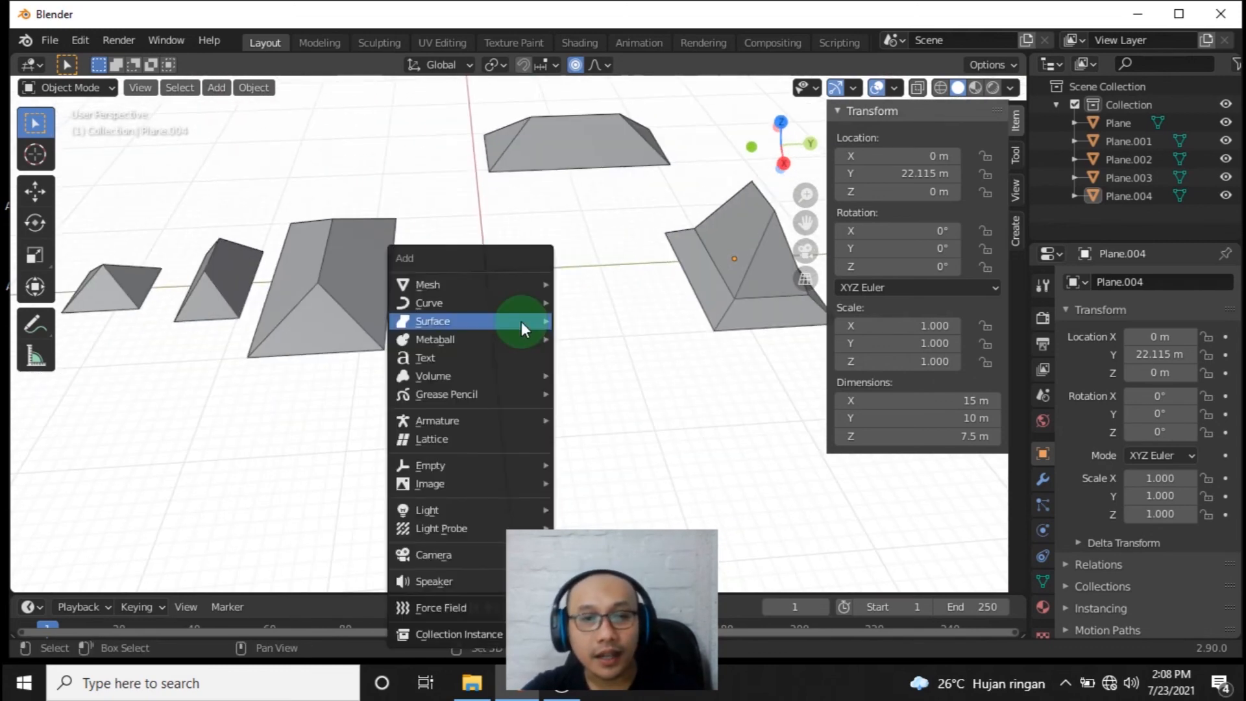
mouse_move(526, 284)
left_click(577, 283)
- Set the new plane's X and Y dimensions to 10 m each
middle_click_drag(625, 281, 501, 279)
scroll(501, 279, "up", 5)
left_click(967, 400)
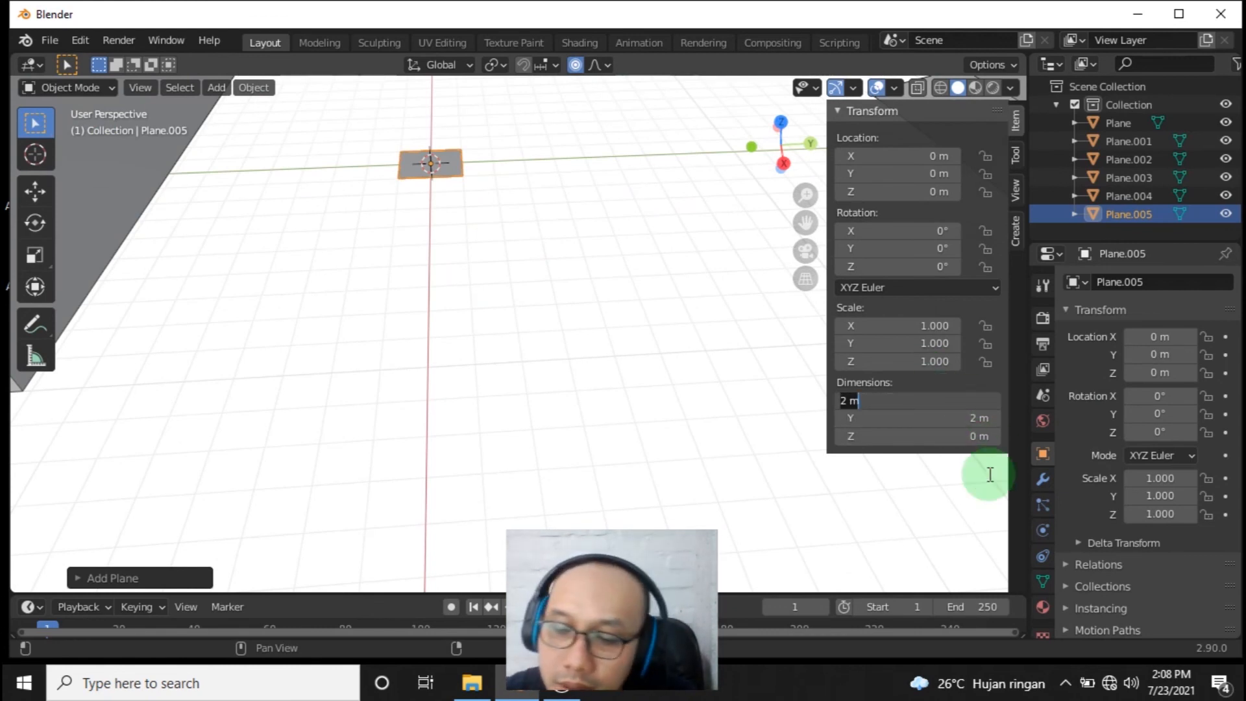
type("10")
key("Return")
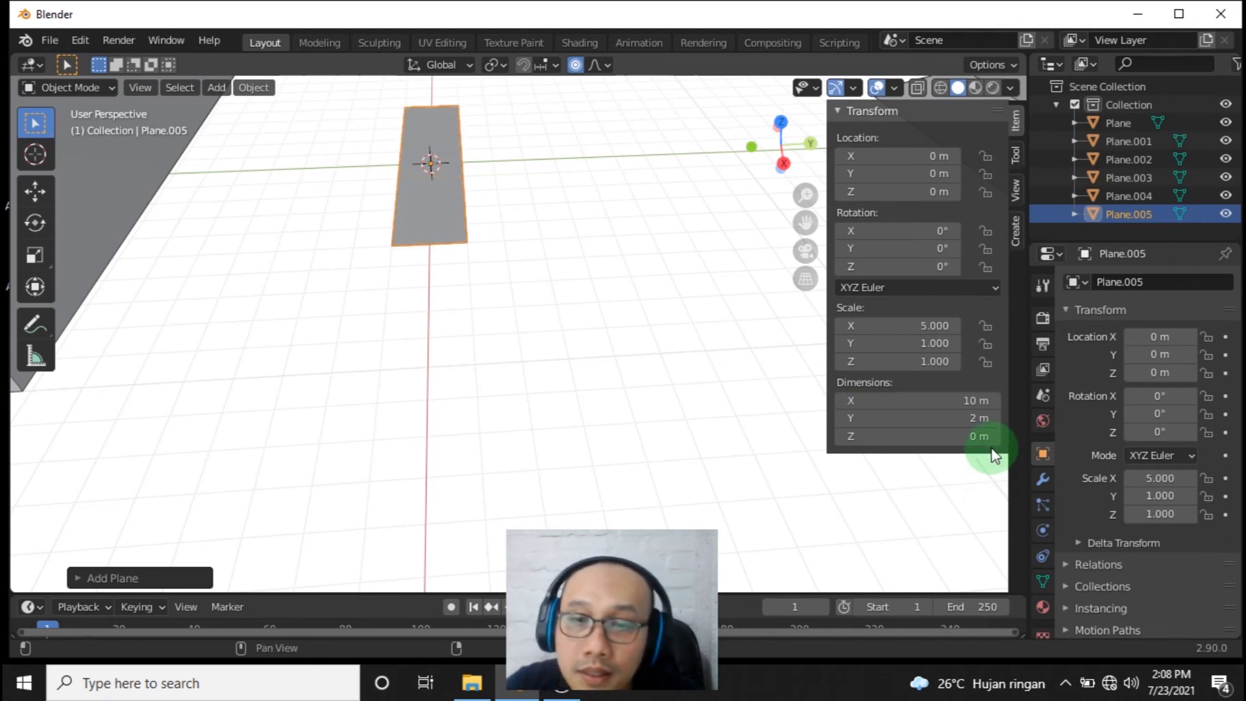
left_click(974, 416)
type("10")
key("Return")
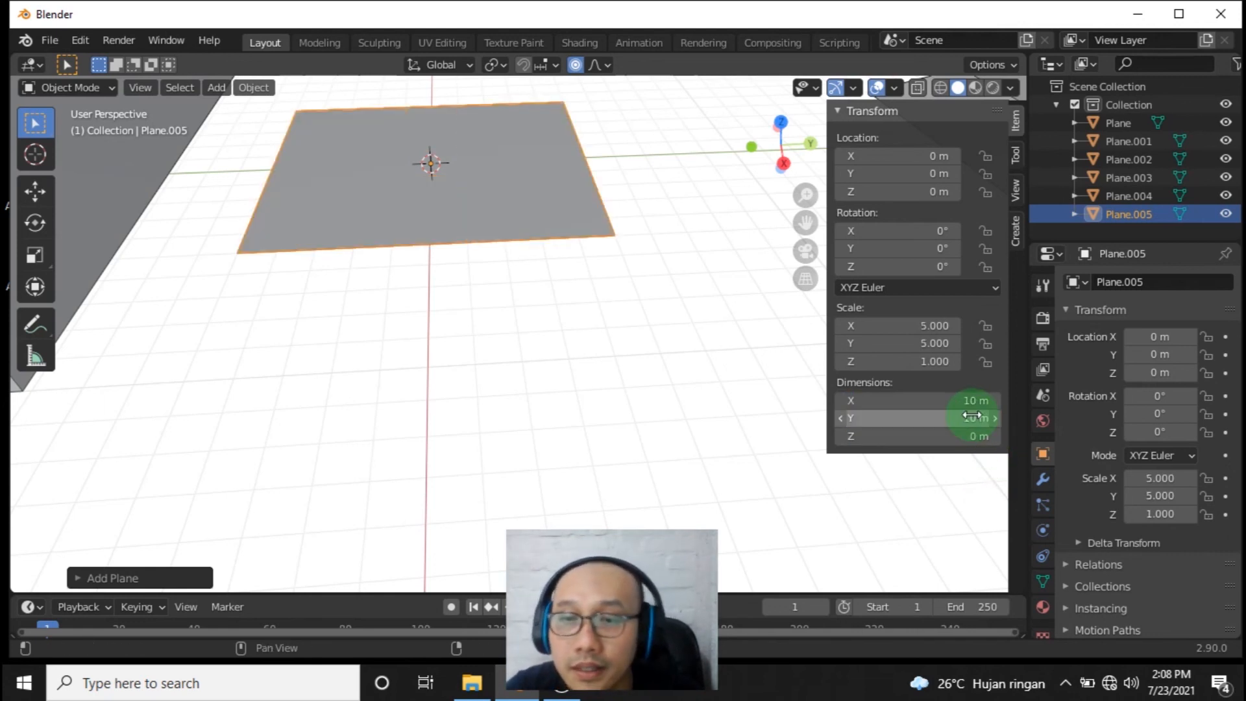
- Apply the scale of the 10 by 10 m plane and enter Edit Mode
left_click(656, 344)
middle_click_drag(640, 289, 607, 282)
left_click(609, 281)
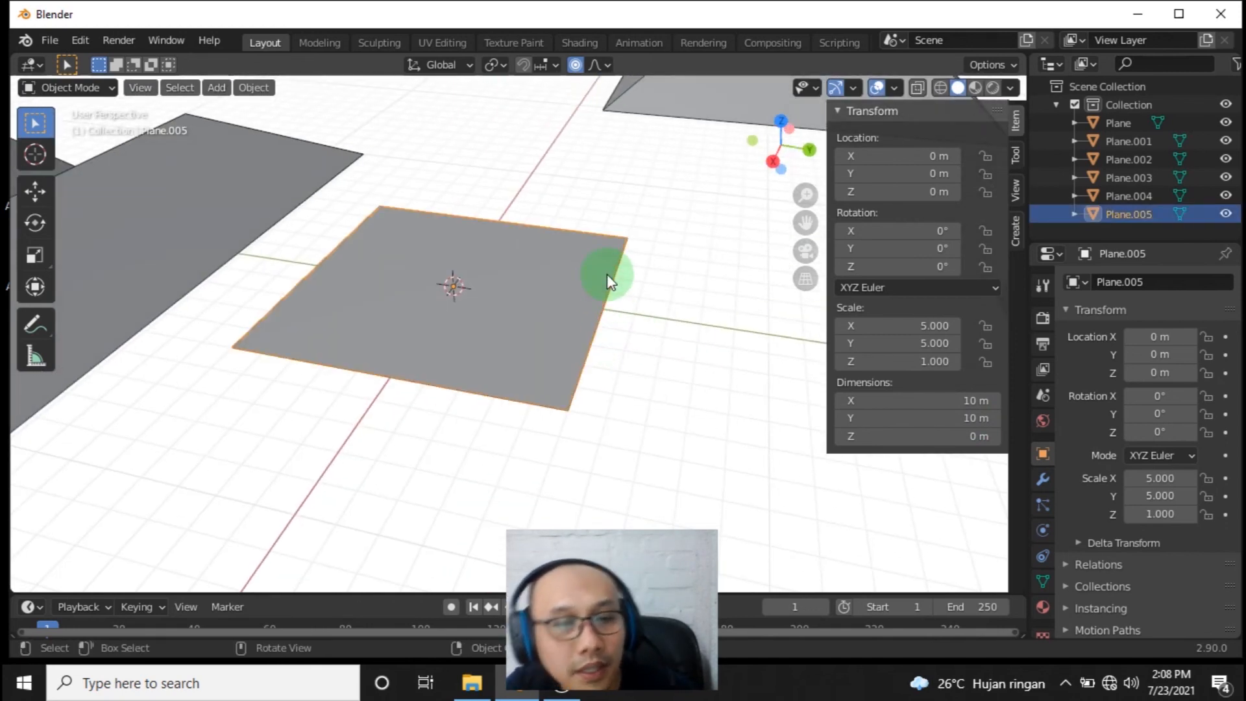
key("ctrl+a")
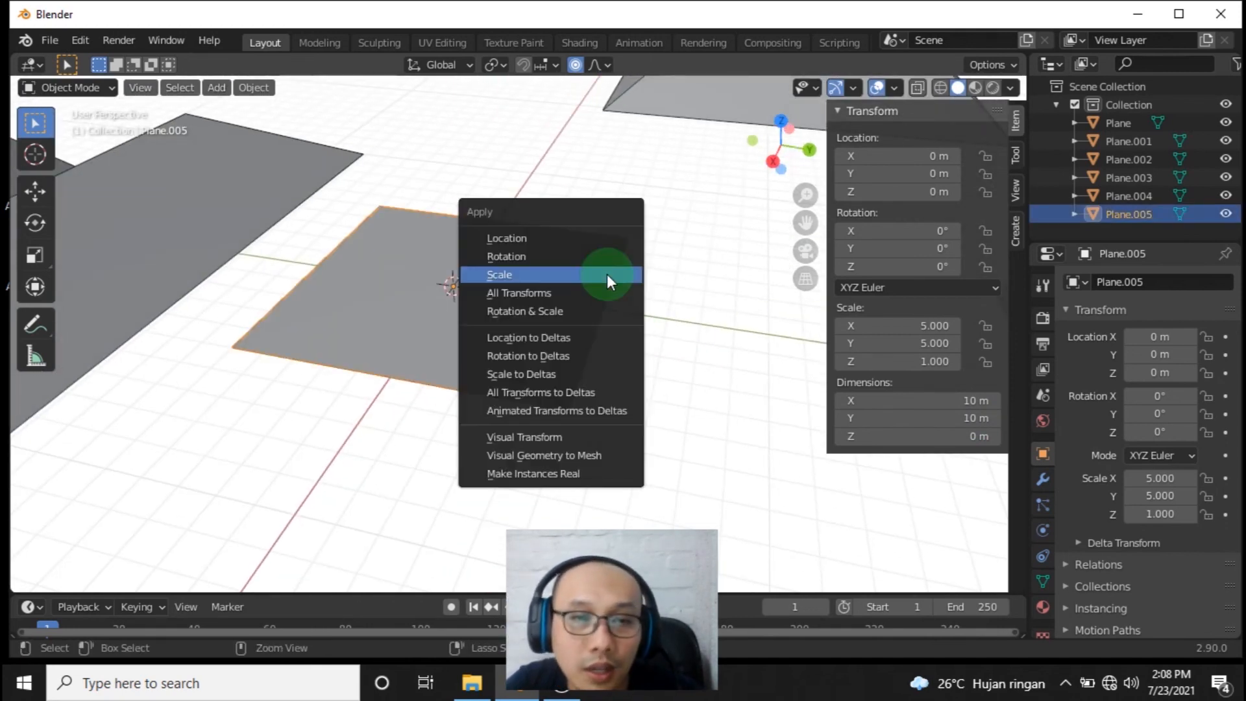
left_click(513, 277)
middle_click_drag(582, 309, 584, 376)
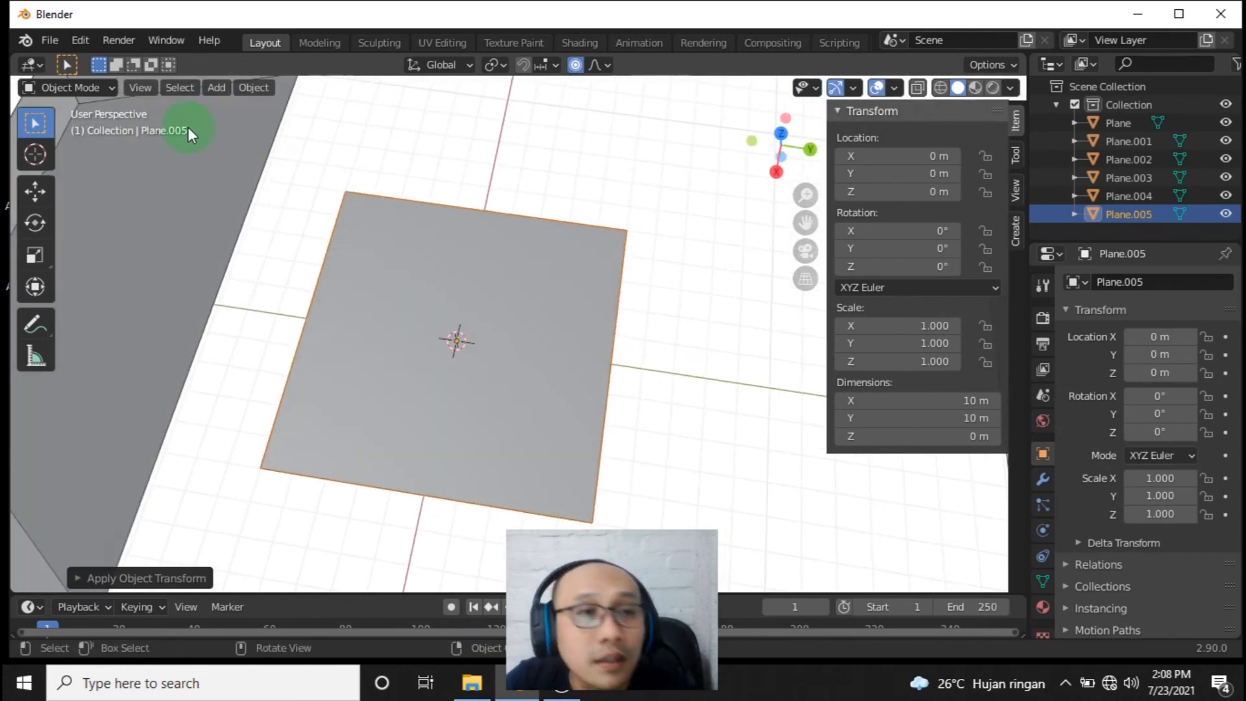
left_click(97, 88)
left_click(87, 127)
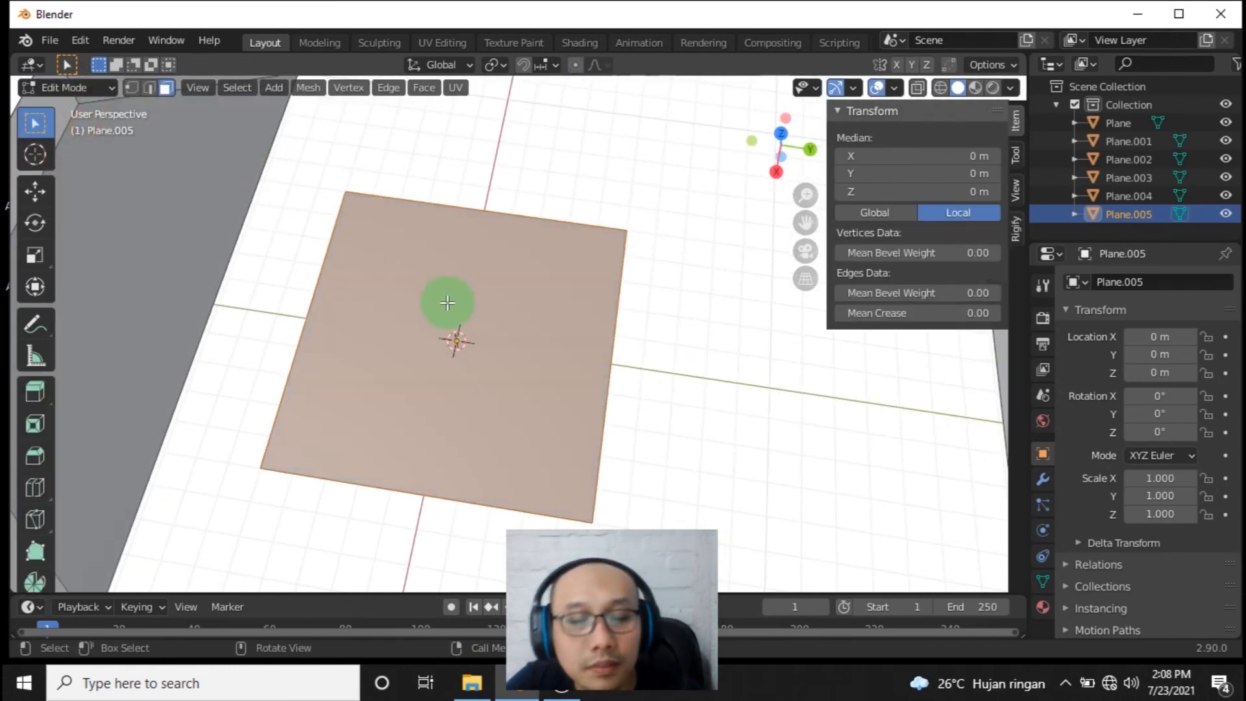
- Try insetting the plane's face by 5 m and undo the inset
key("i")
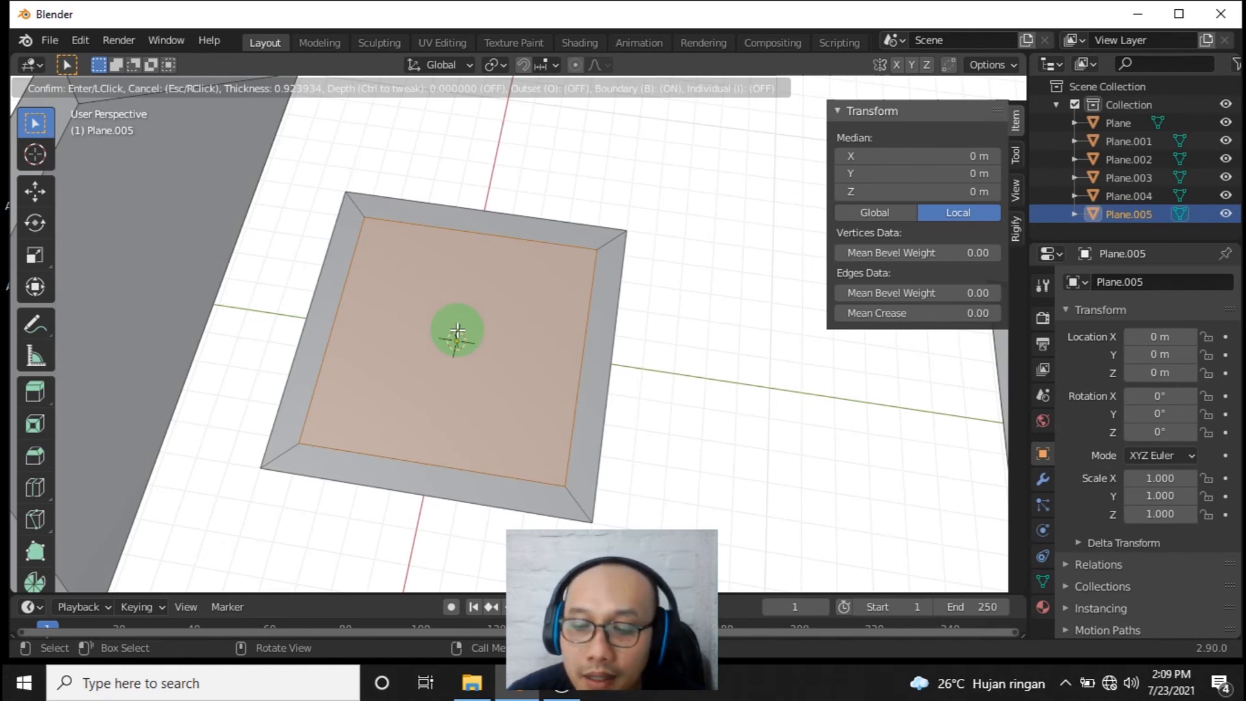
type("5")
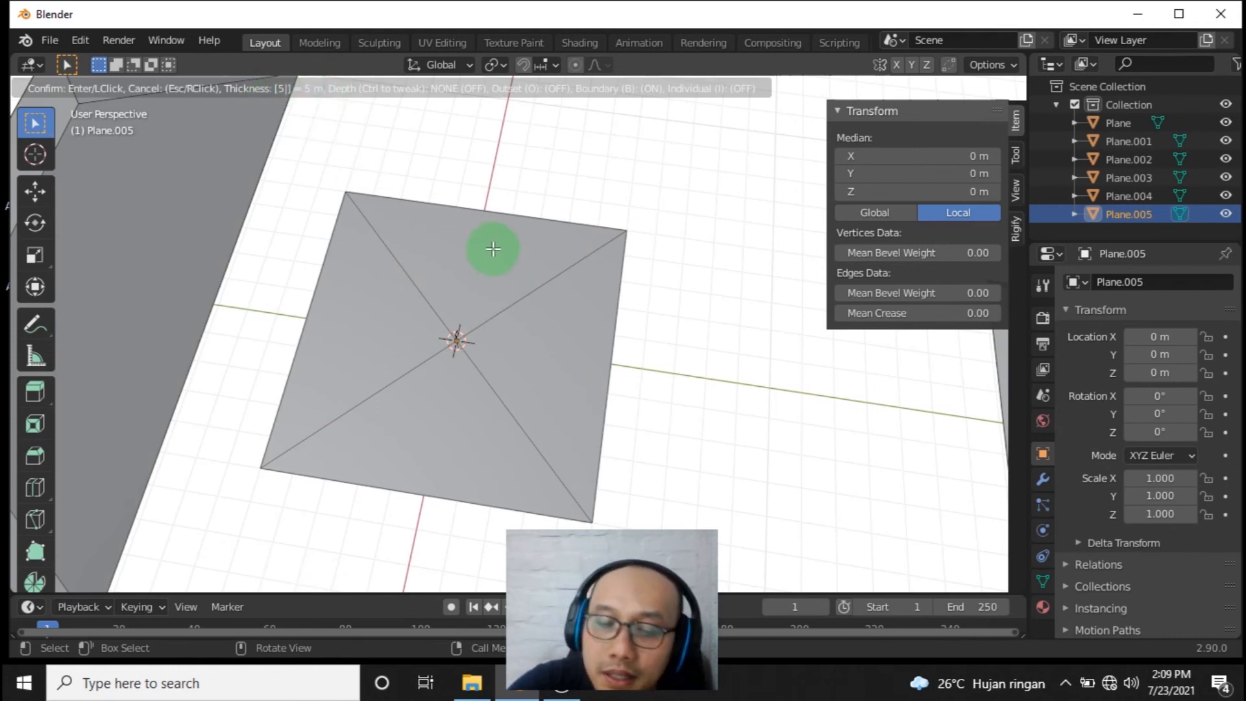
key("Return")
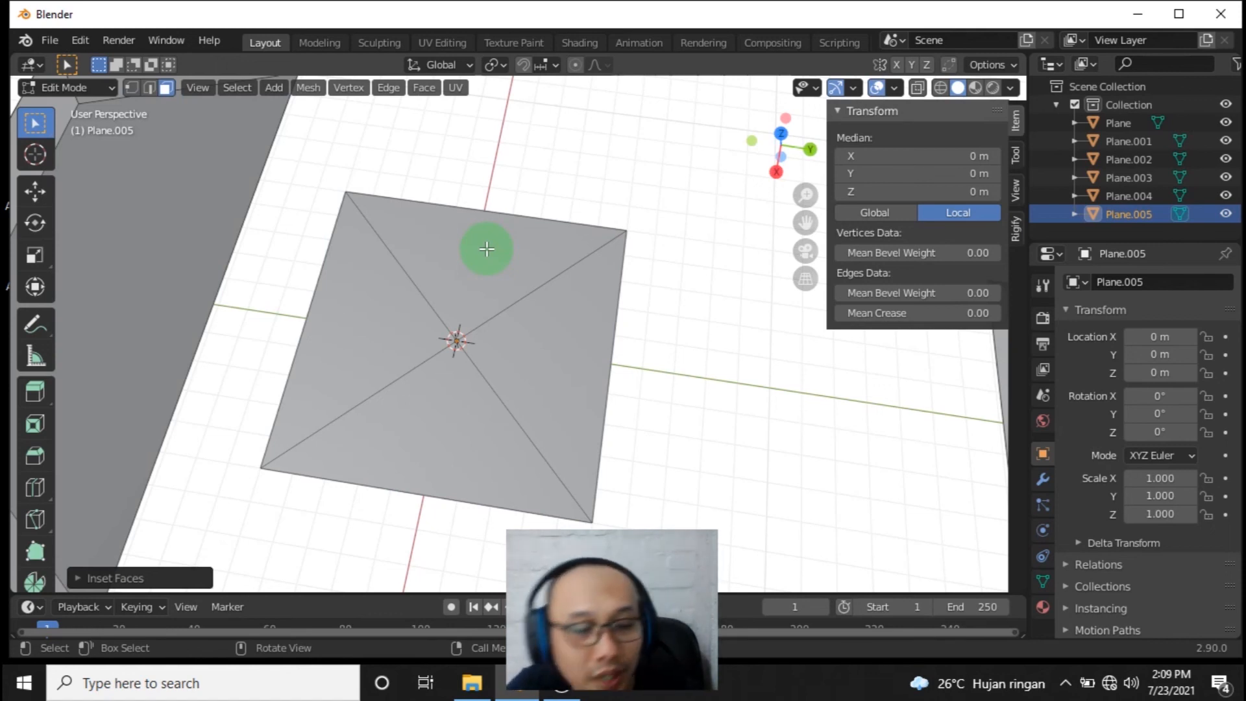
key("ctrl+z")
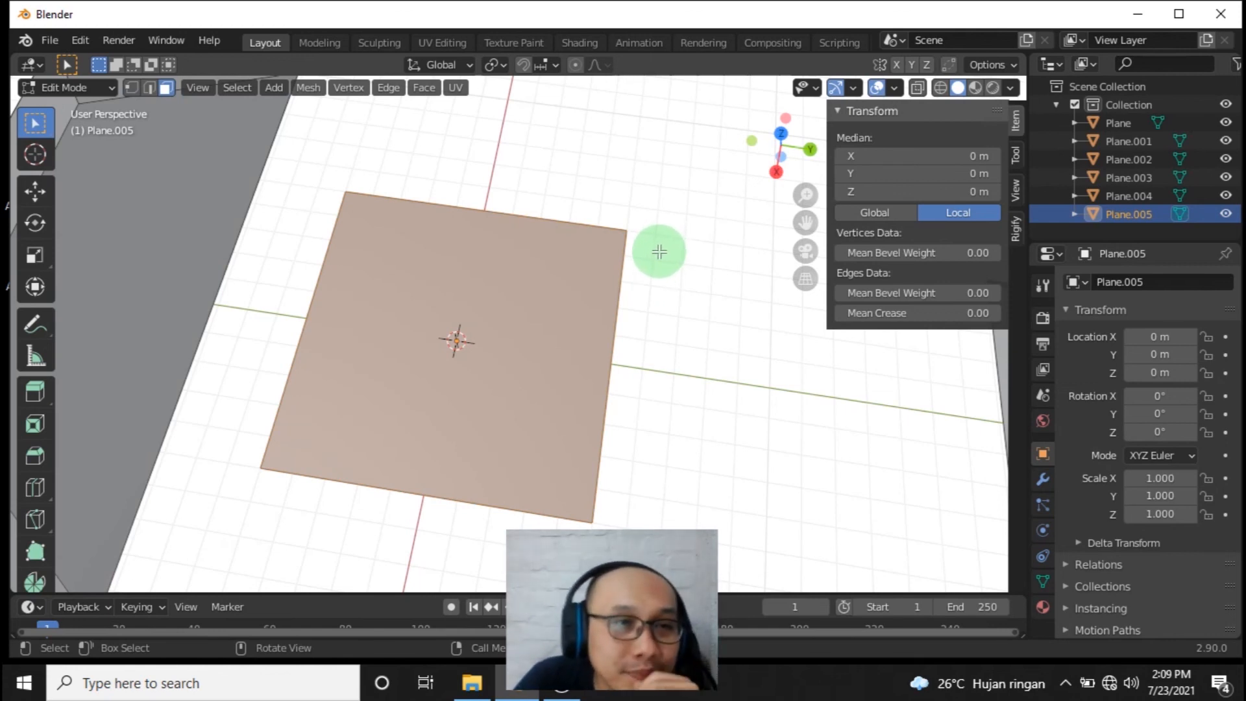
- Inset the plane's face by about 2 m to leave a smaller square face around the origin
key("i")
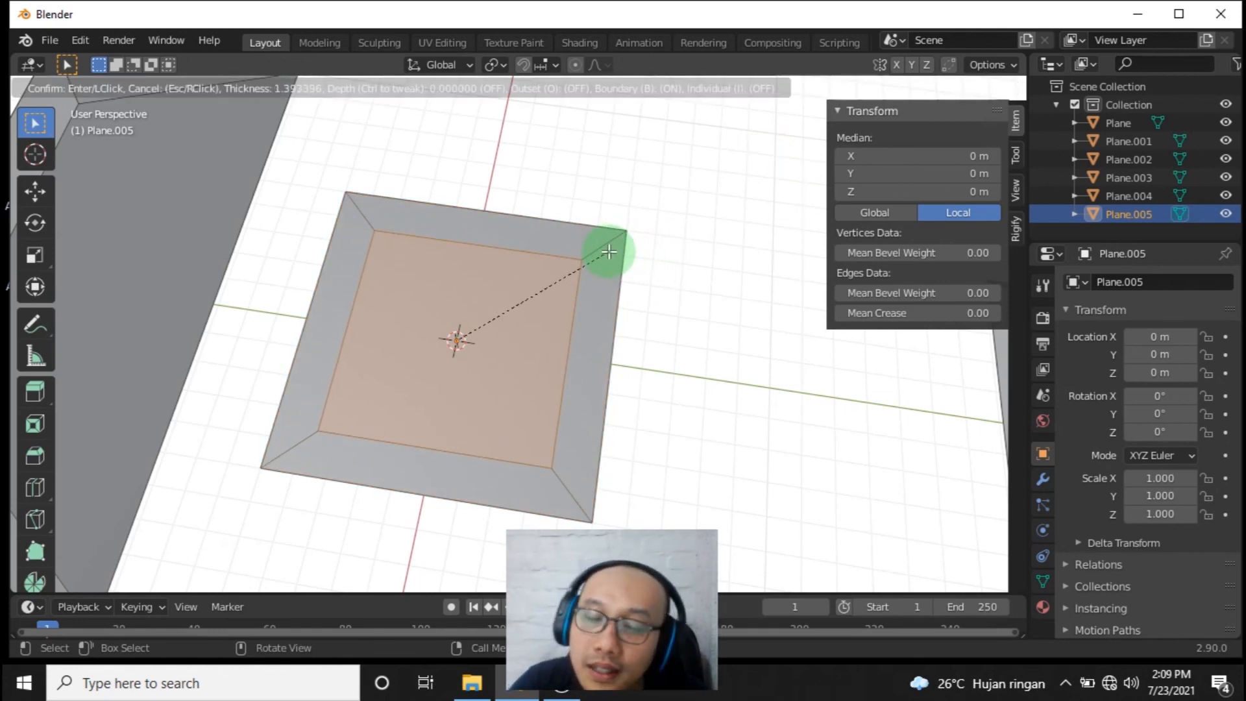
left_click(609, 251)
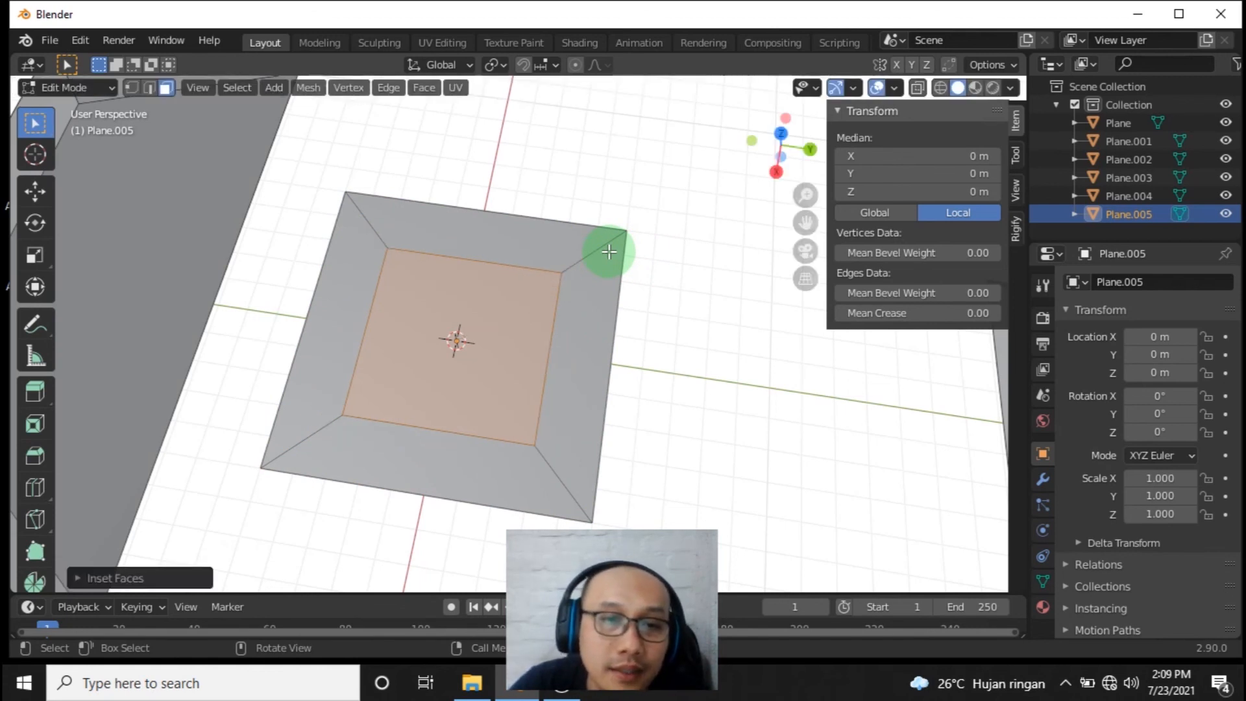
- Try insetting the inner square face by 3 m to its centre and undo that second inset
key("i")
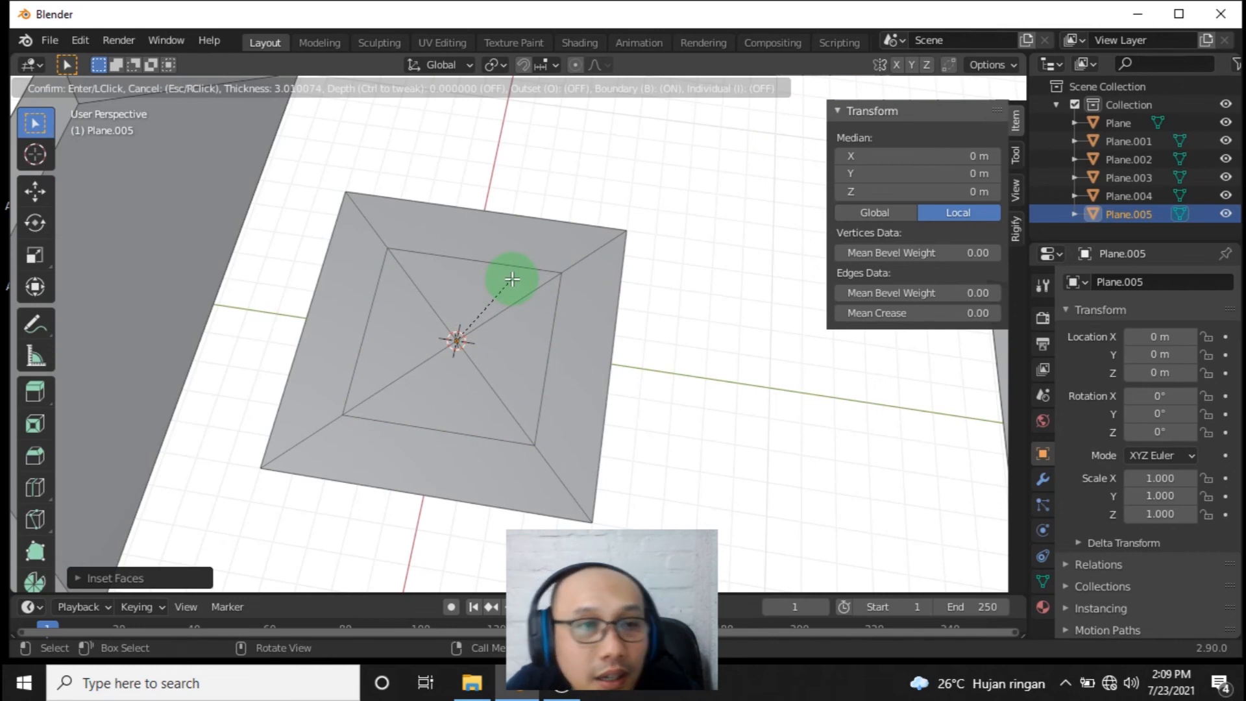
type("3")
key("Return")
middle_click_drag(509, 376, 464, 291)
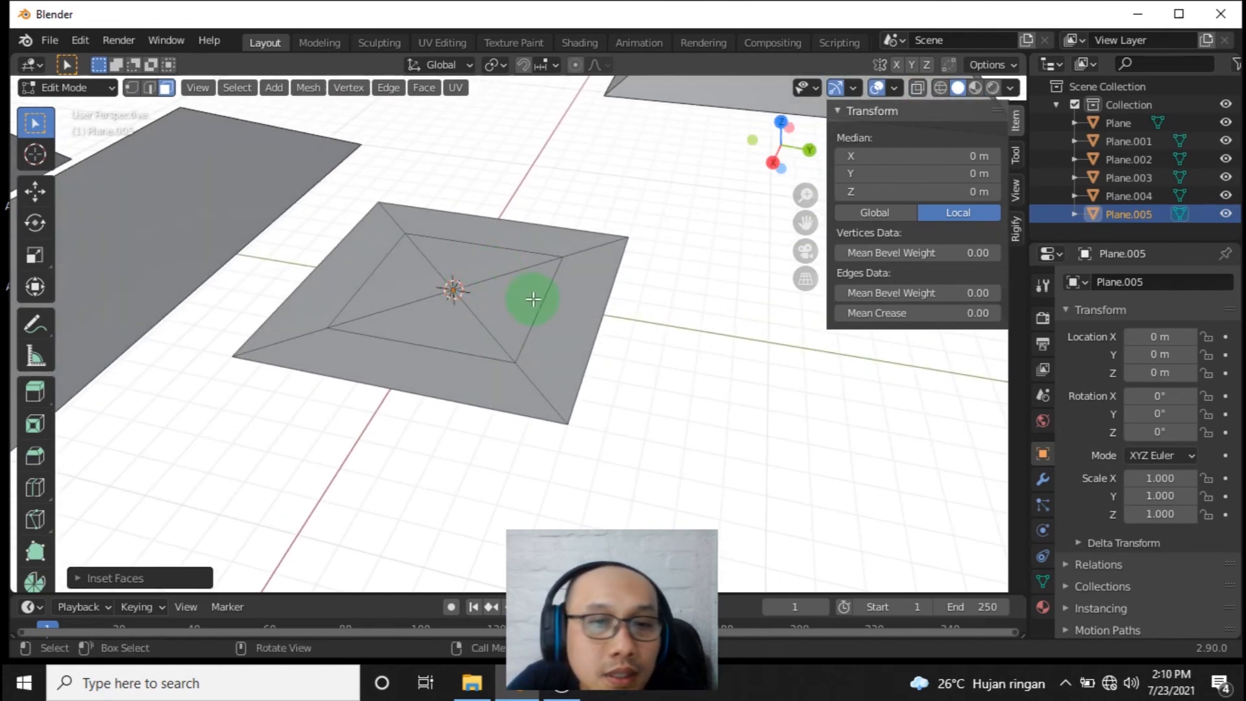
left_click(149, 88)
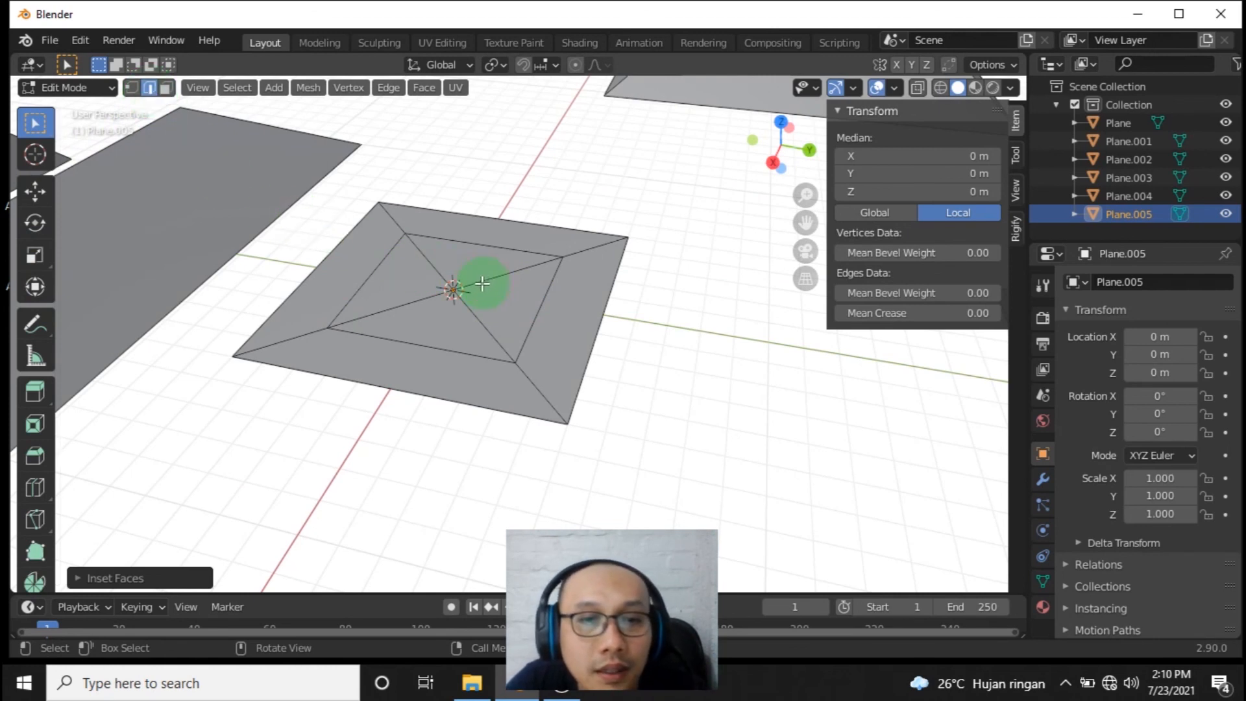
key("ctrl+z")
key("ctrl+z")
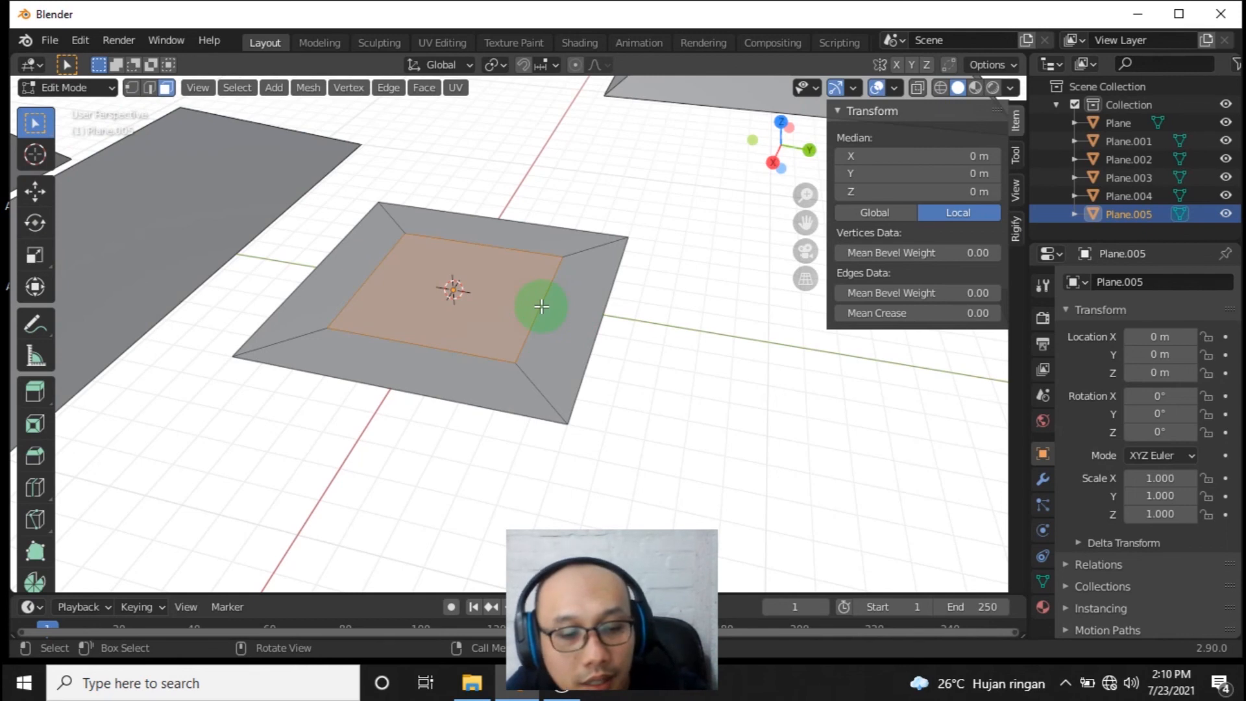
- Raise the inner square face 1.5 m along the Z axis
key("g")
key("z")
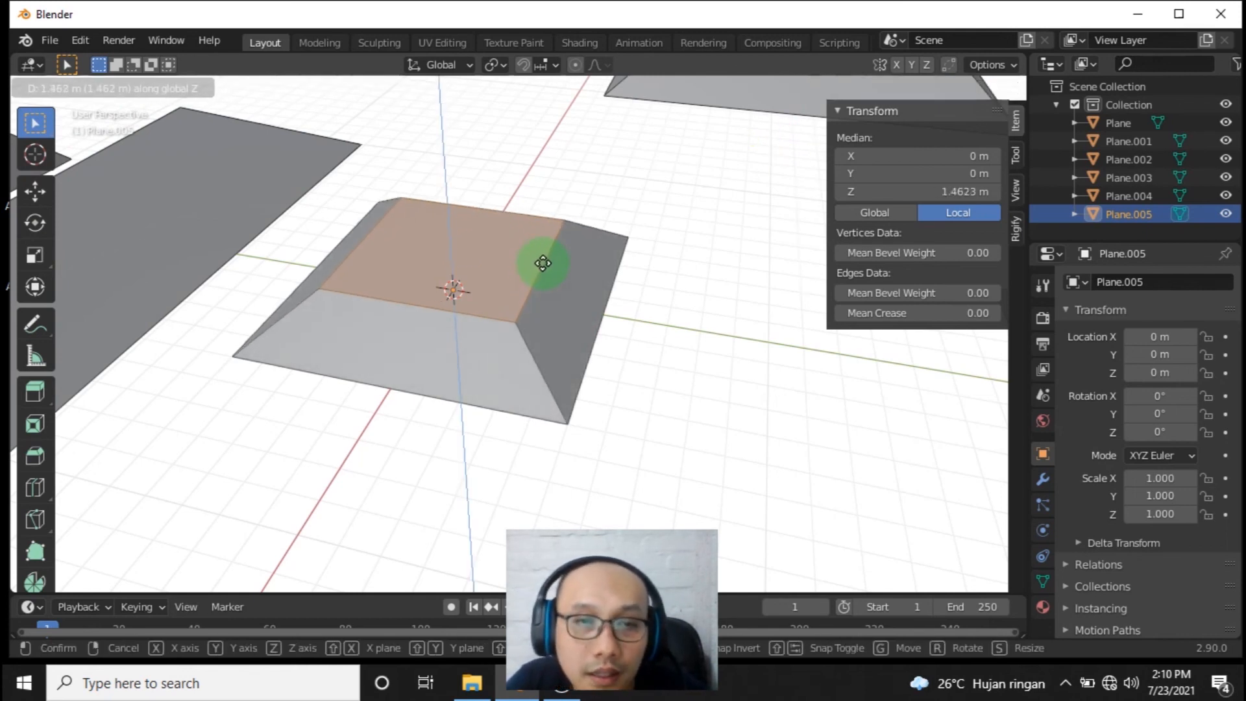
type("1.5")
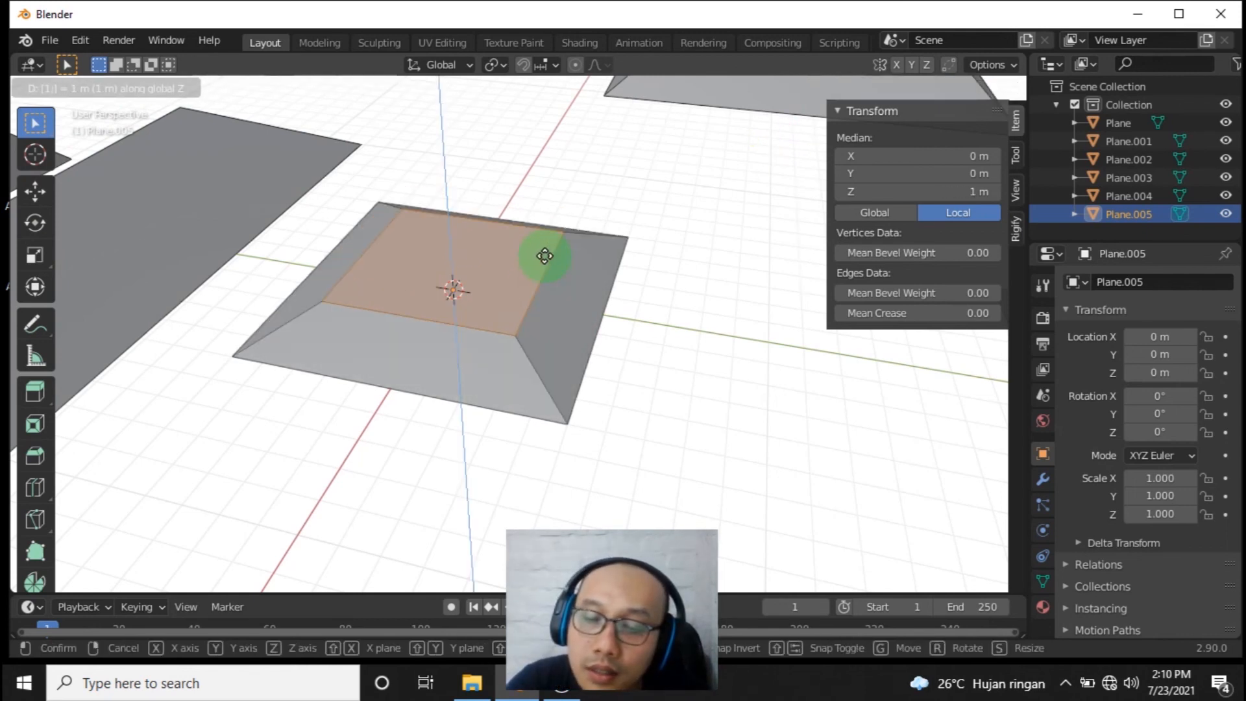
key("Return")
- Inset the raised face by 3 m to its centre and raise the resulting apex 3 m along the Z axis
middle_click_drag(462, 299, 440, 334)
key("i")
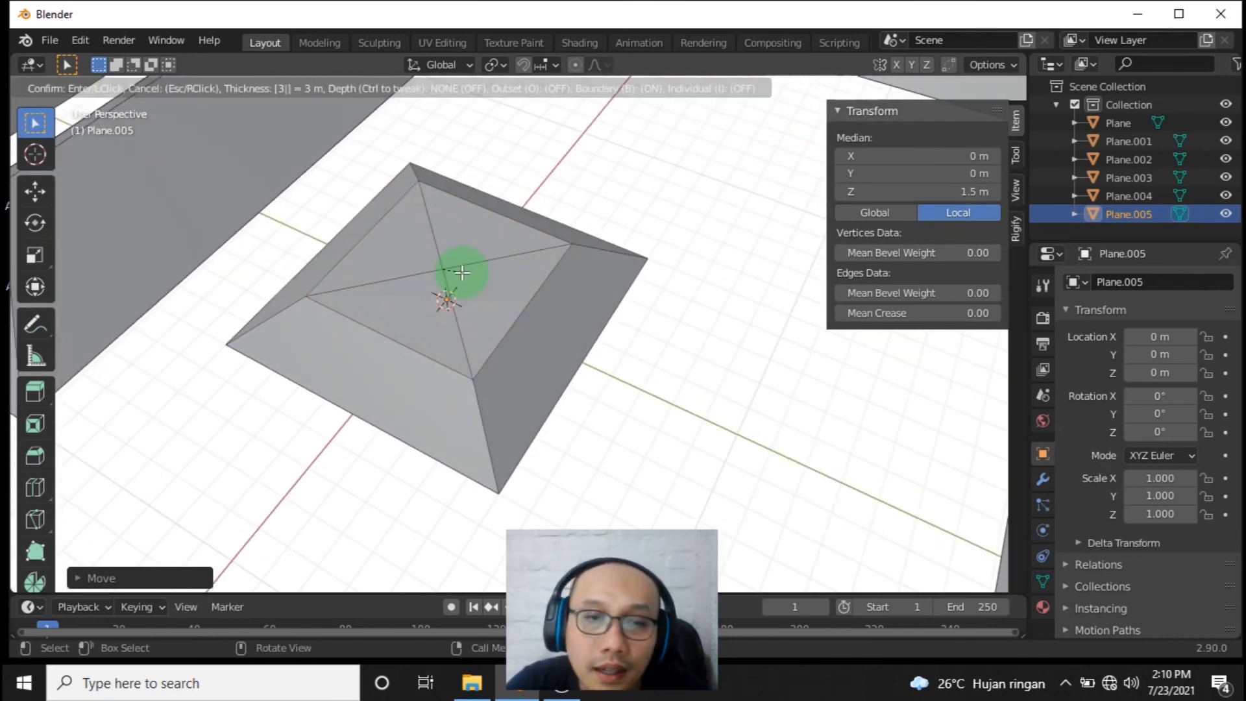
left_click(462, 272)
key("g")
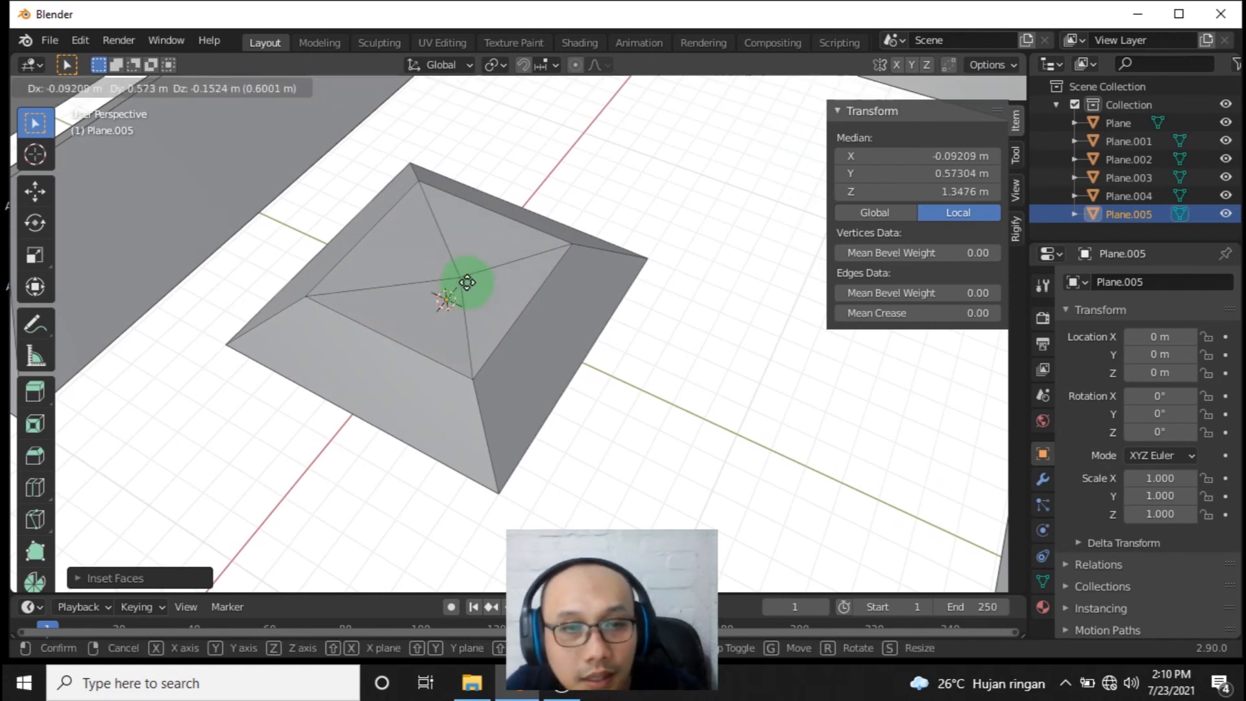
key("z")
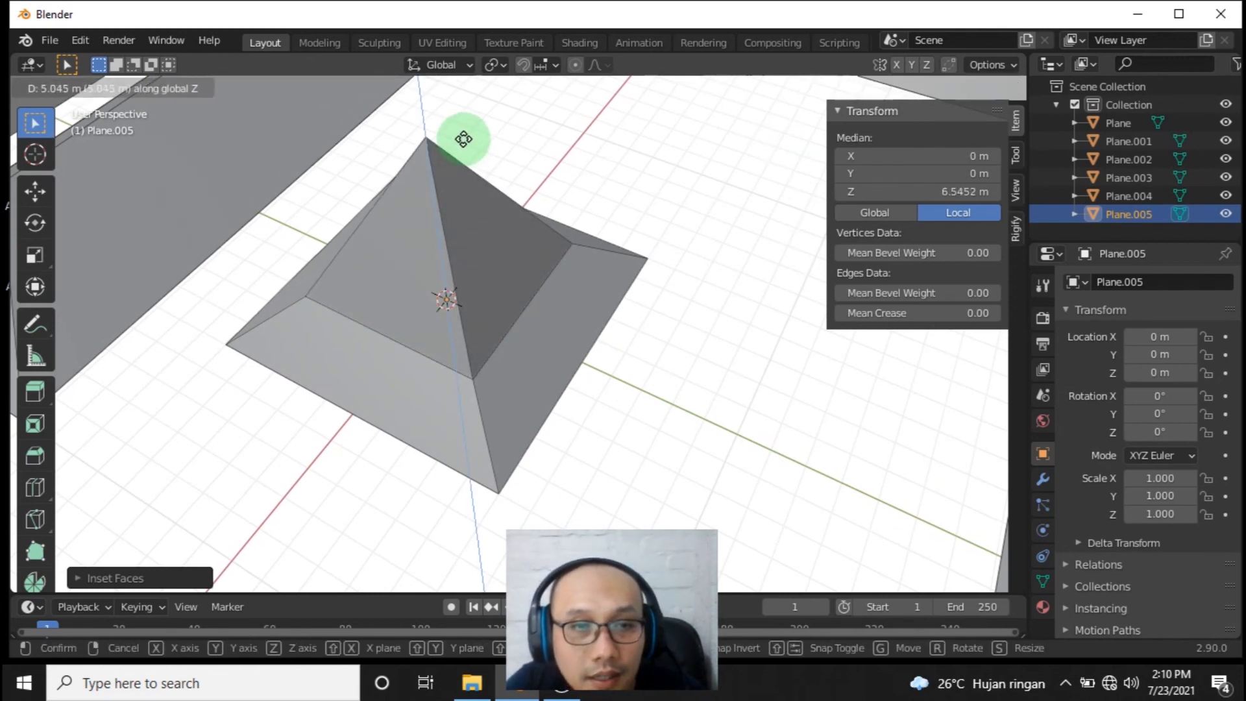
type("3")
key("Return")
- Raise the roof's apex another 2 m along the Z axis and return to Object Mode
middle_click_drag(412, 320, 447, 259)
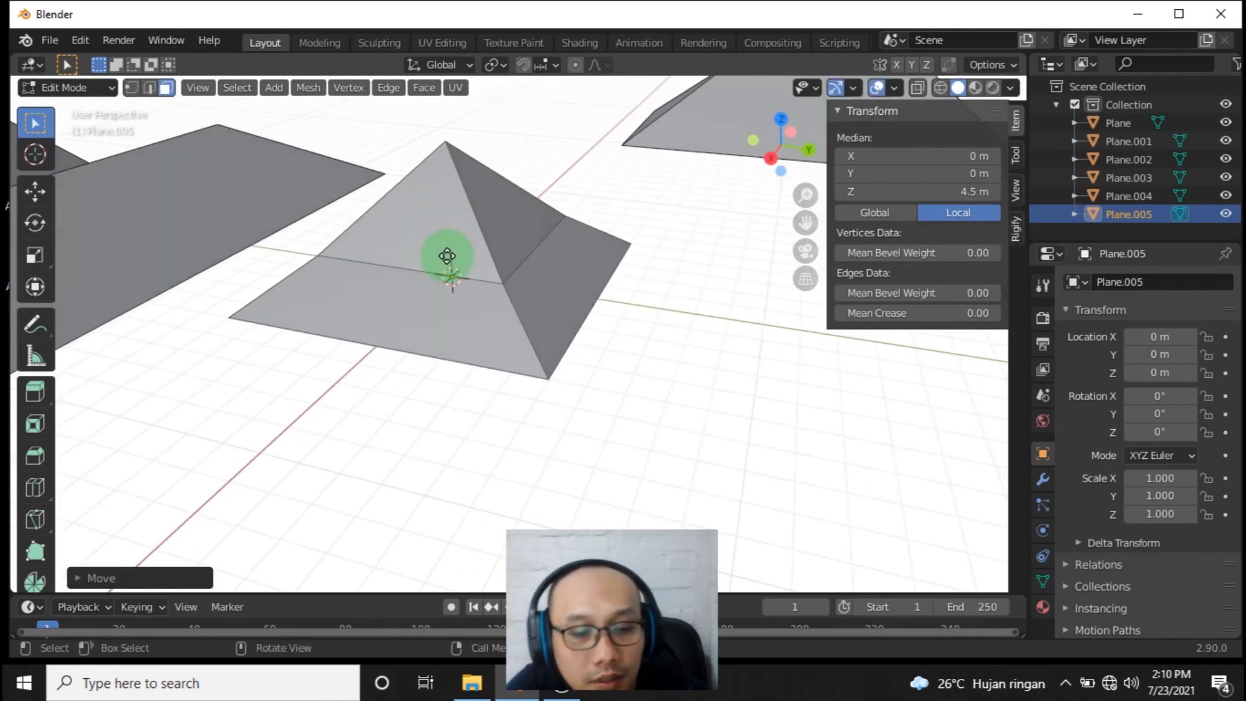
type("gz2")
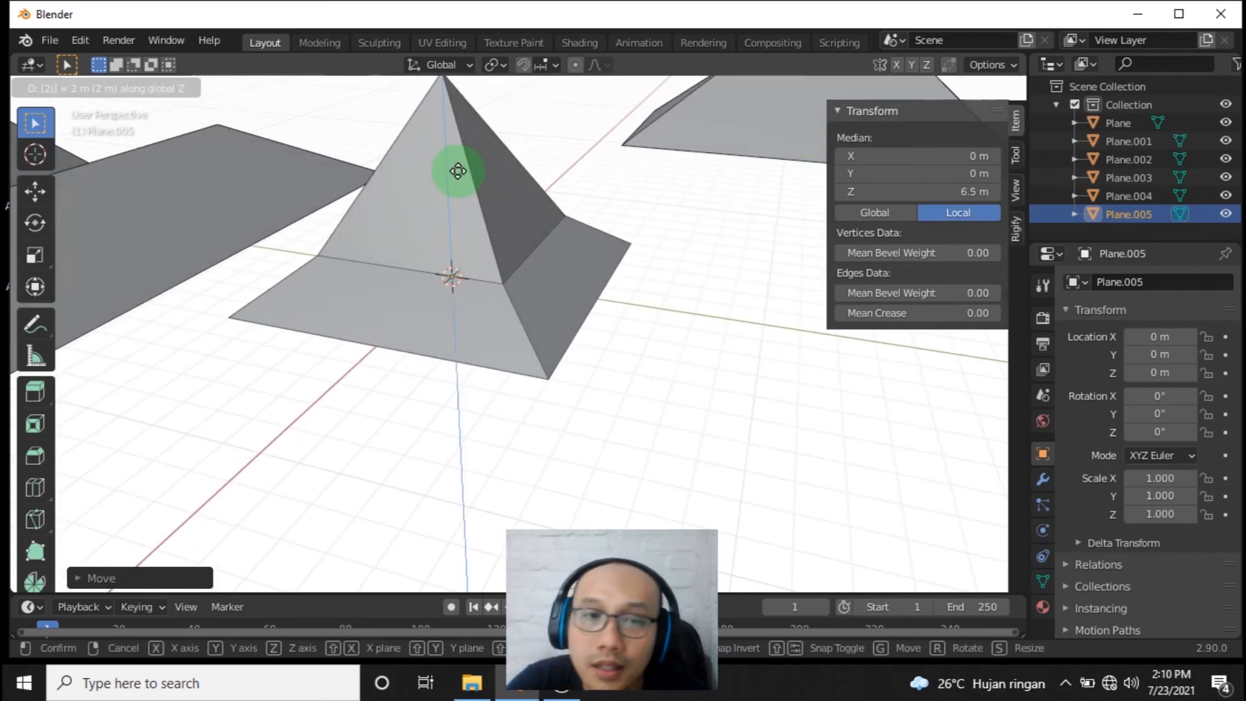
key("Return")
middle_click_drag(469, 273, 468, 348)
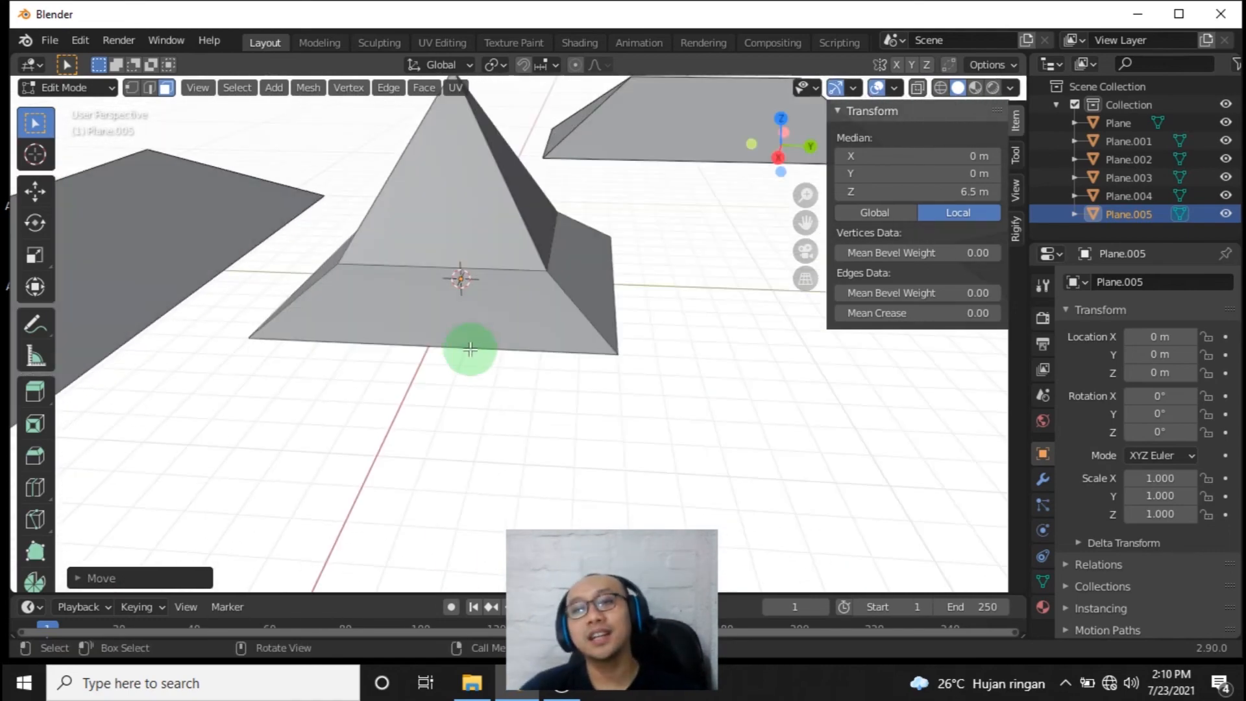
scroll(529, 301, "down", 4)
middle_click_drag(528, 301, 109, 118)
left_click(106, 89)
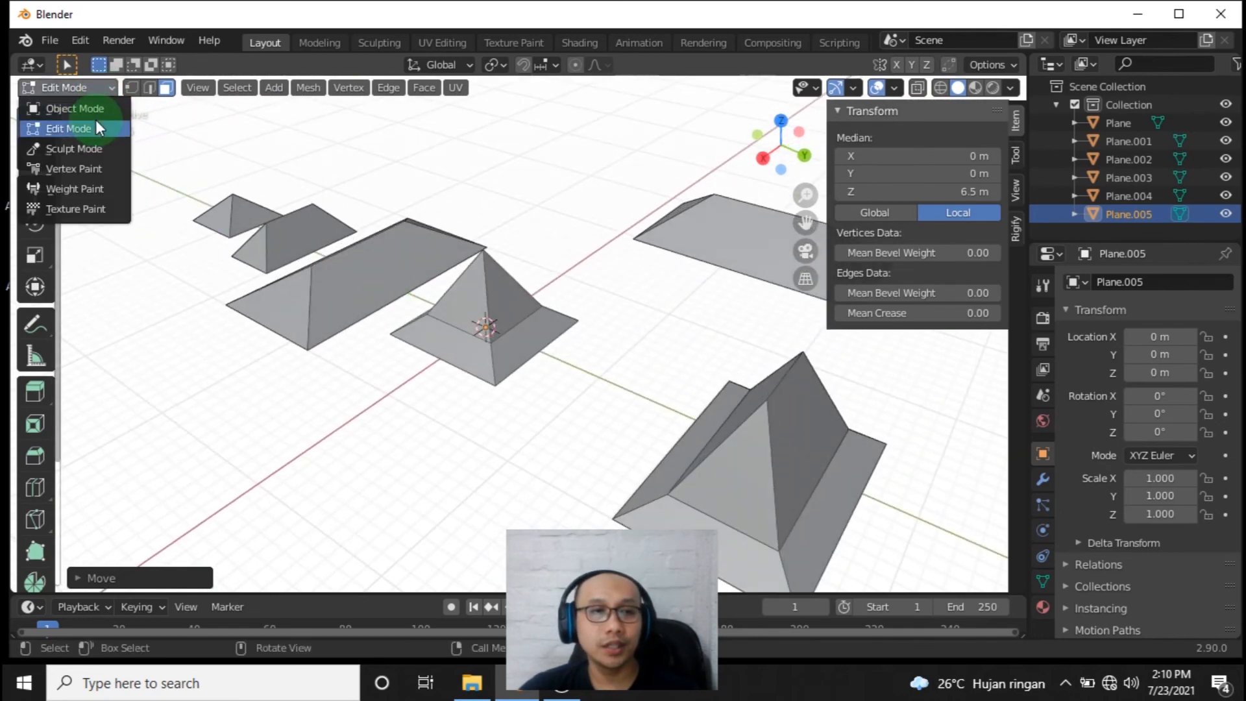
left_click(104, 108)
- Move the finished square stepped roof about 23.87 m along the X axis, away from the origin
left_click(558, 429)
middle_click_drag(465, 411, 563, 488)
middle_click_drag(635, 360, 466, 344, "shift")
scroll(571, 335, "up", 2)
scroll(385, 340, "down", 2)
left_click(392, 315)
middle_click_drag(392, 314, 441, 352)
key("g")
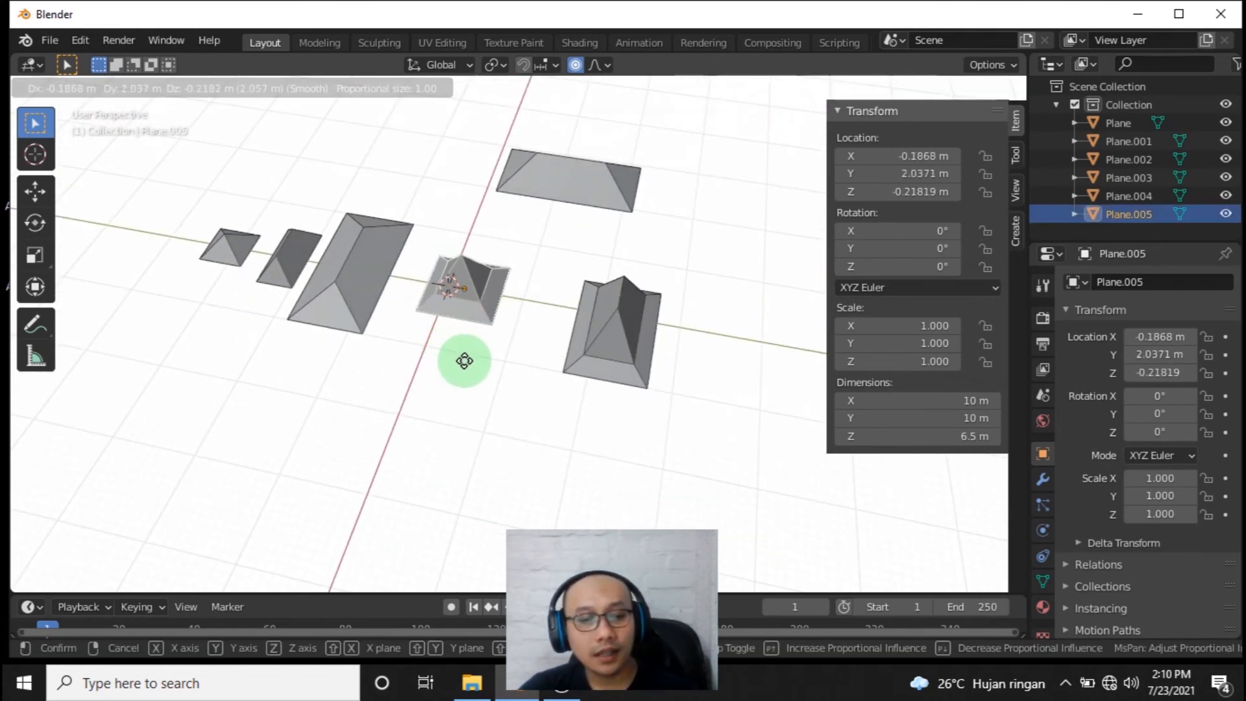
key("x")
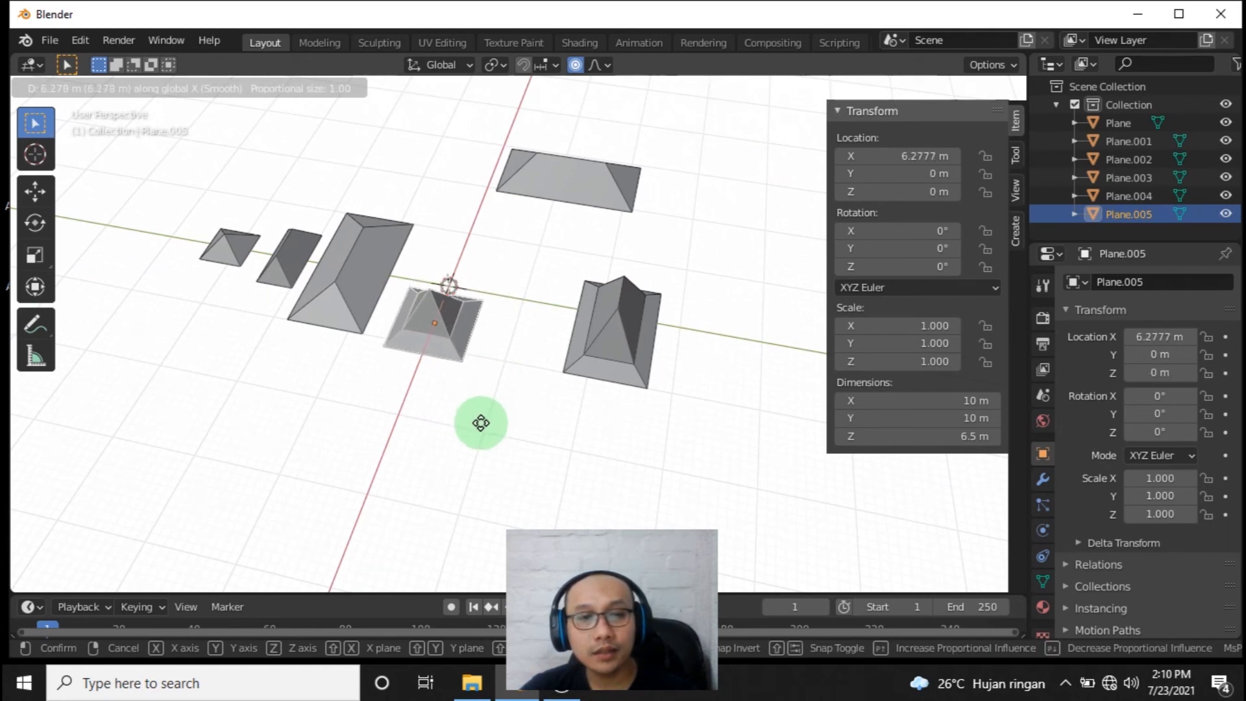
left_click(440, 540)
middle_click_drag(440, 540, 515, 370)
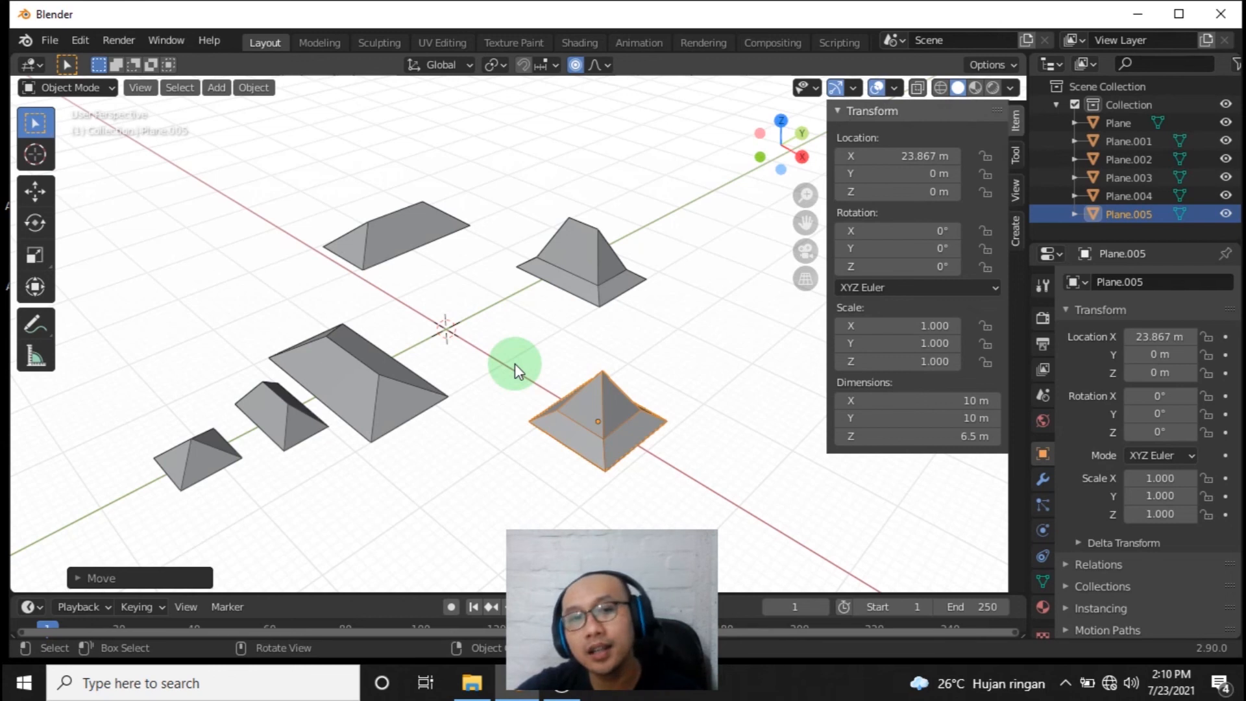
- Add a new plane mesh at the world origin with dimensions of 5 m in X and 10 m in Y
key("shift+a")
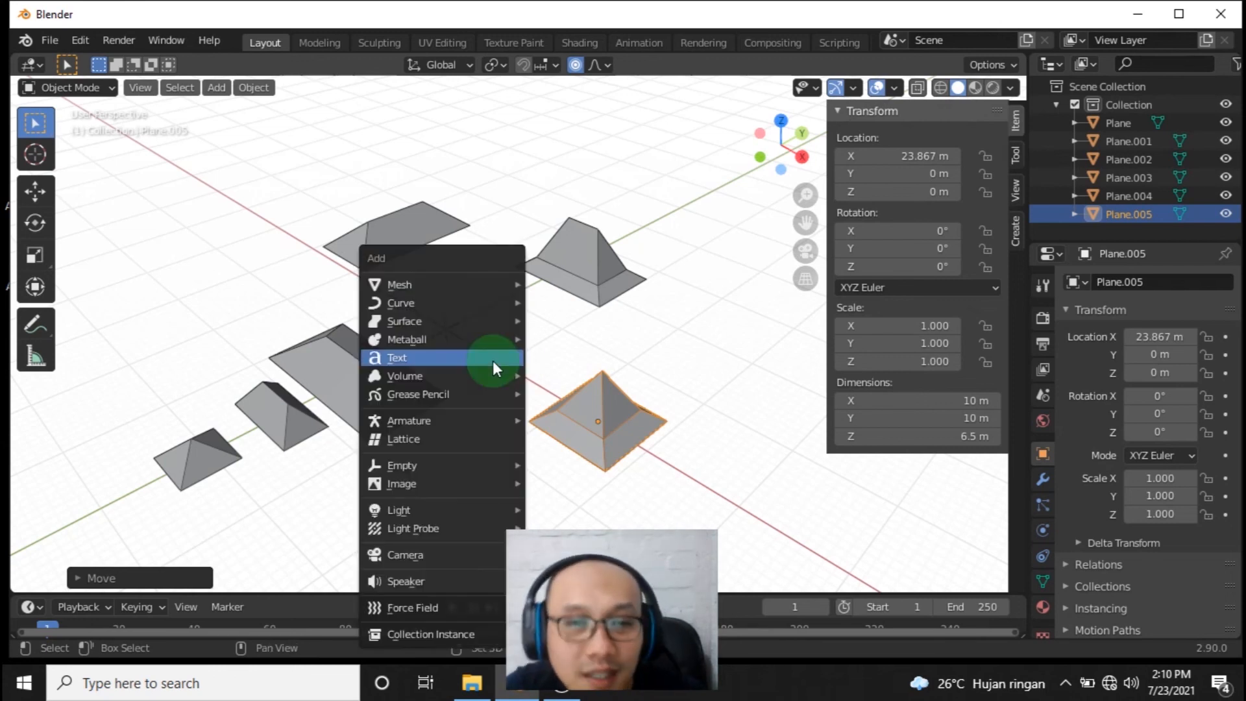
mouse_move(511, 287)
left_click(559, 281)
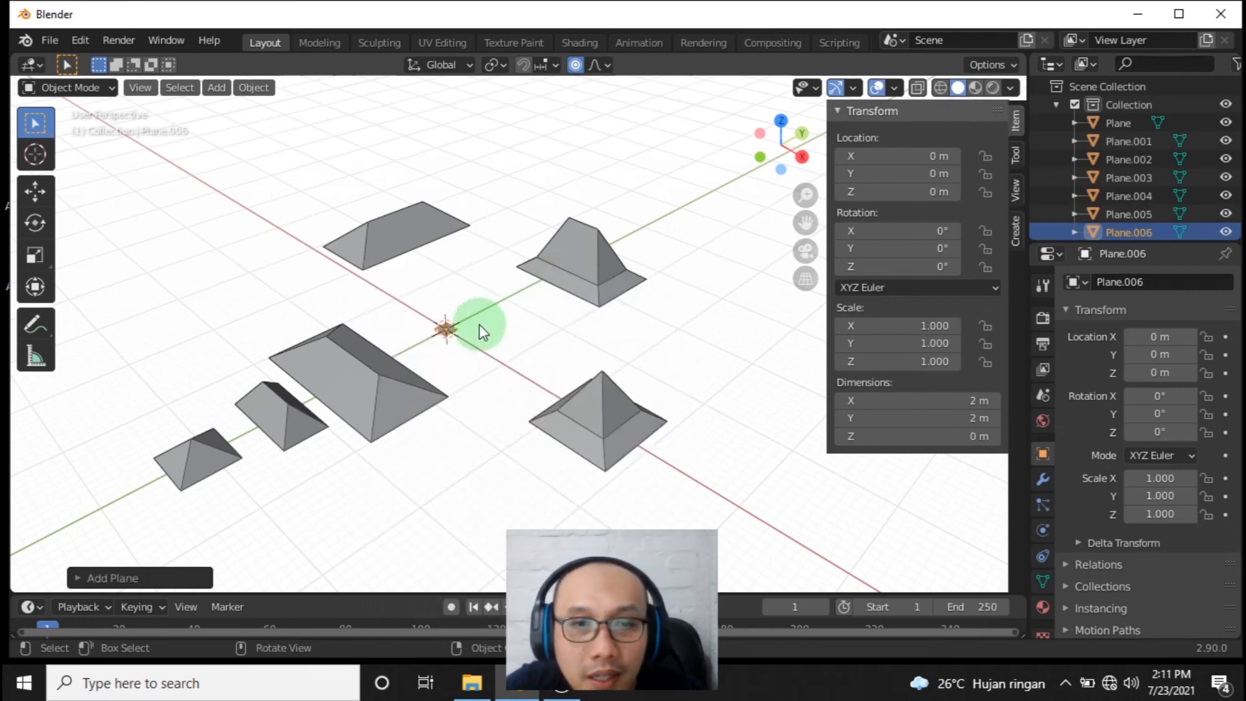
left_click(965, 399)
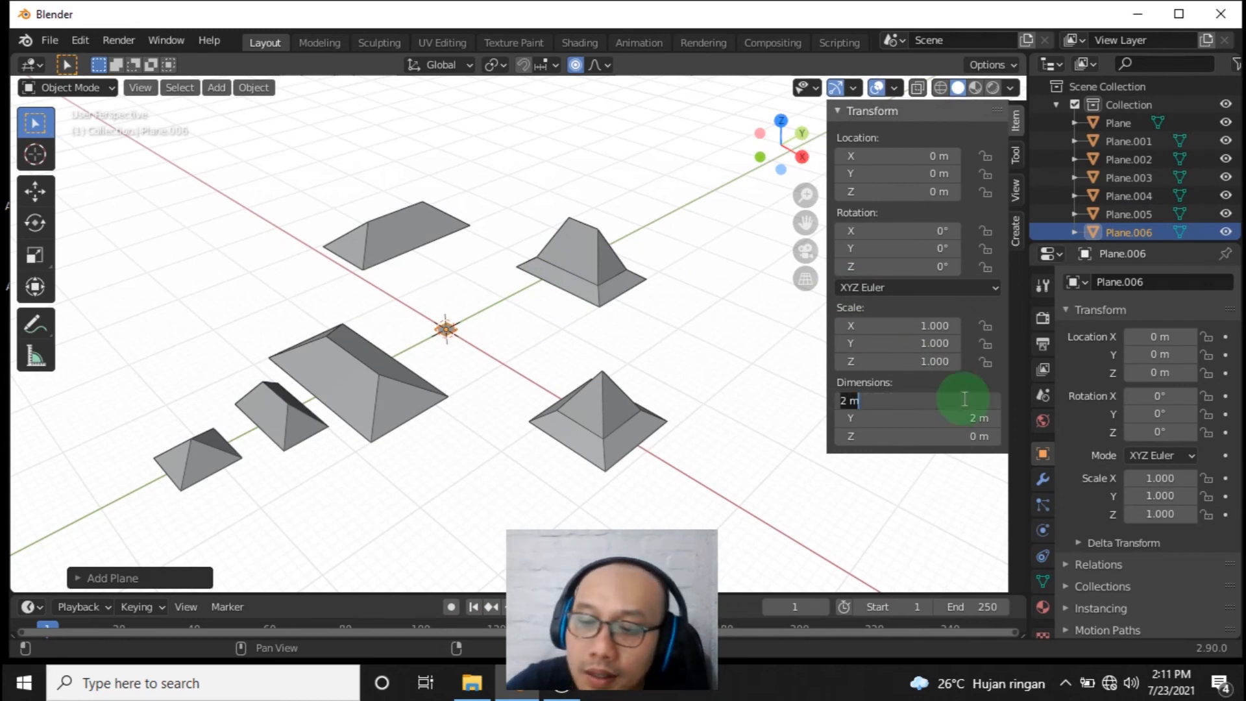
type("5")
key("Return")
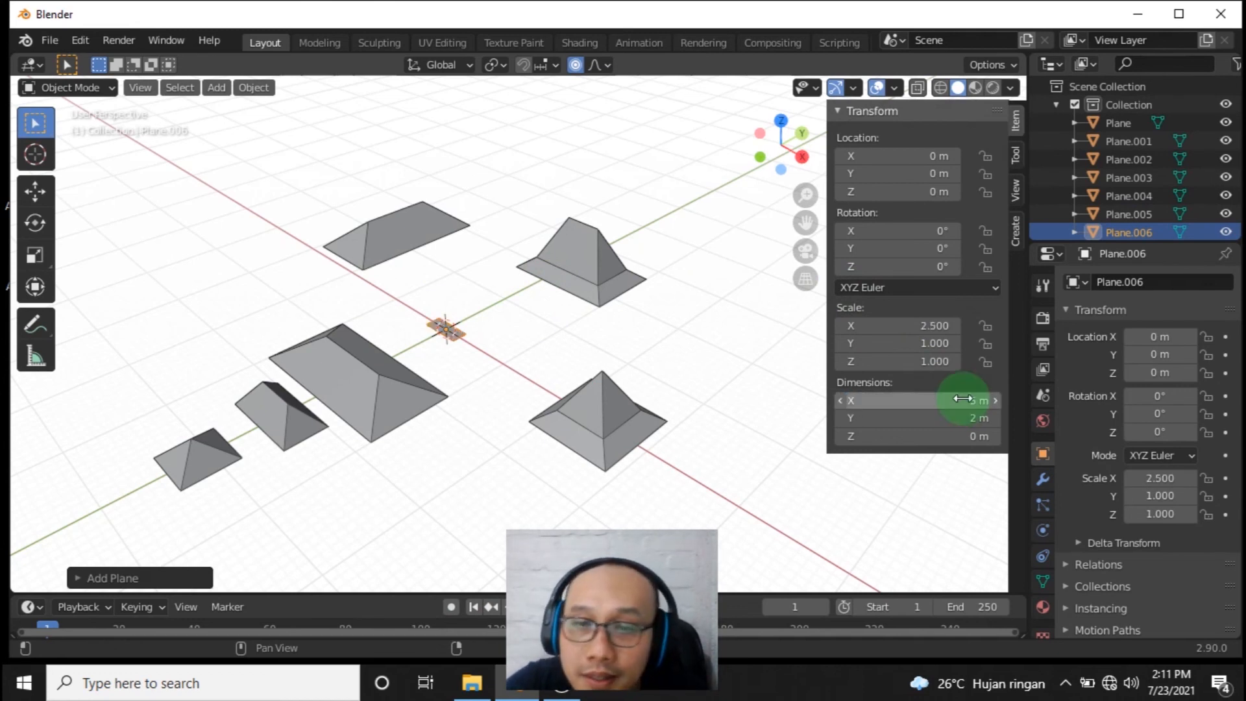
left_click(966, 417)
type("10")
key("Return")
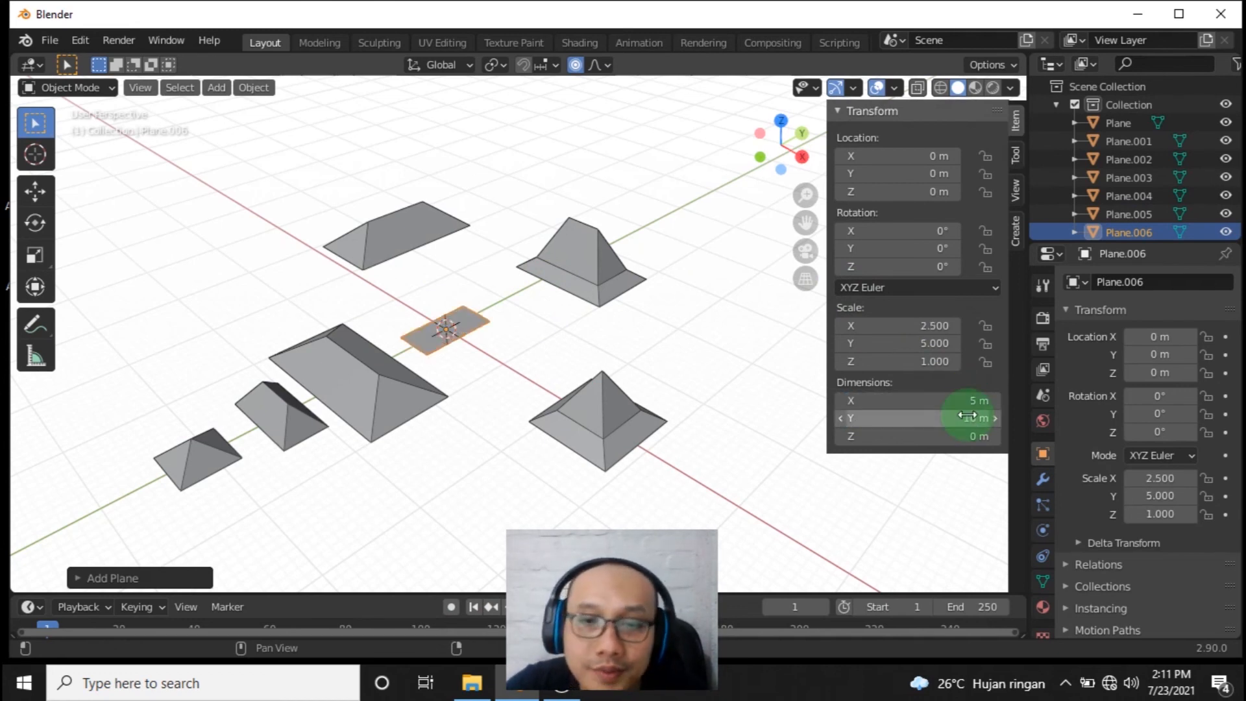
- Apply the scale of the 5 by 10 m plane and frame it in the view
key("ctrl+a")
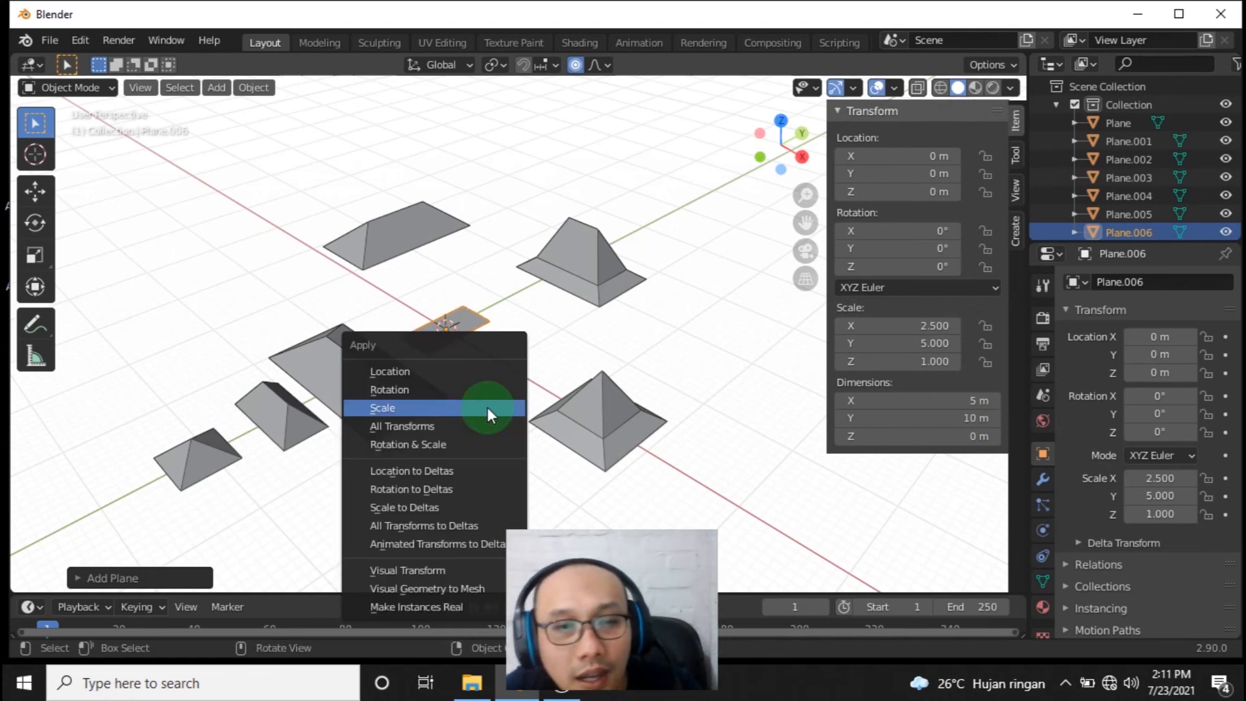
left_click(445, 407)
middle_click_drag(512, 314, 468, 311)
scroll(415, 295, "up", 4)
key("KP_Decimal")
- Enter Edit Mode for the 5 by 10 m plane and inset its face by about 2 m
left_click(68, 87)
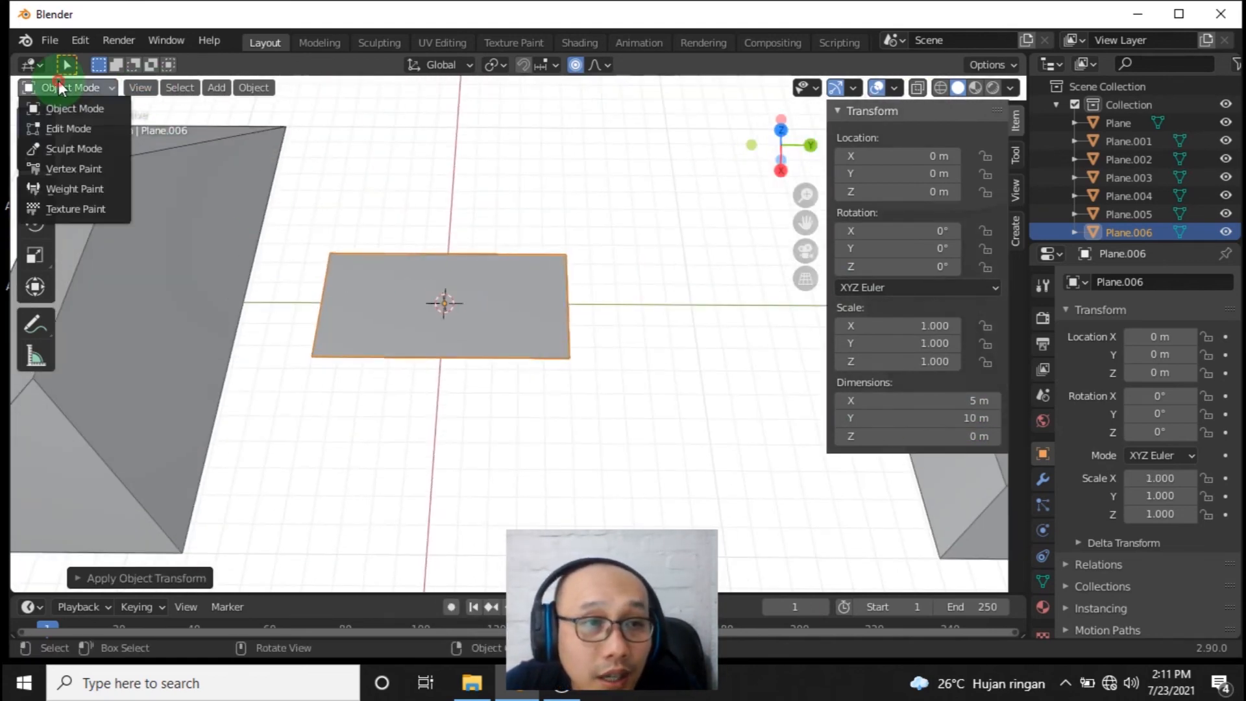
left_click(62, 130)
key("i")
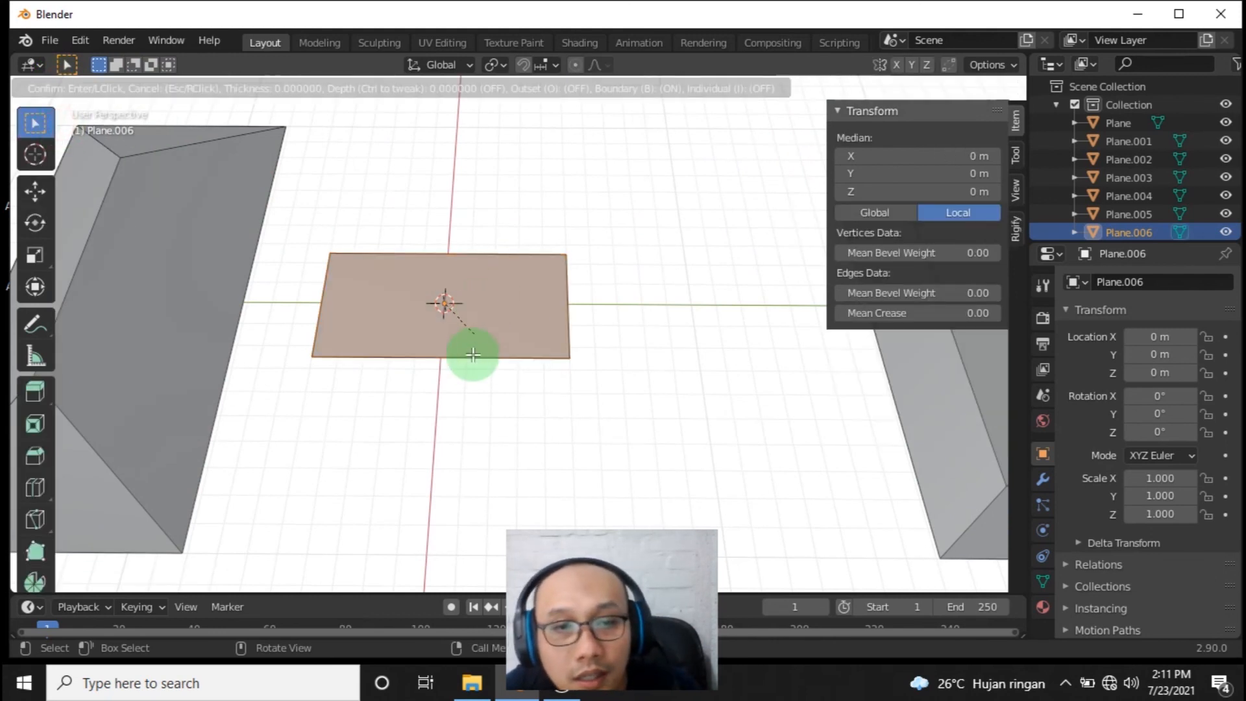
left_click(437, 290)
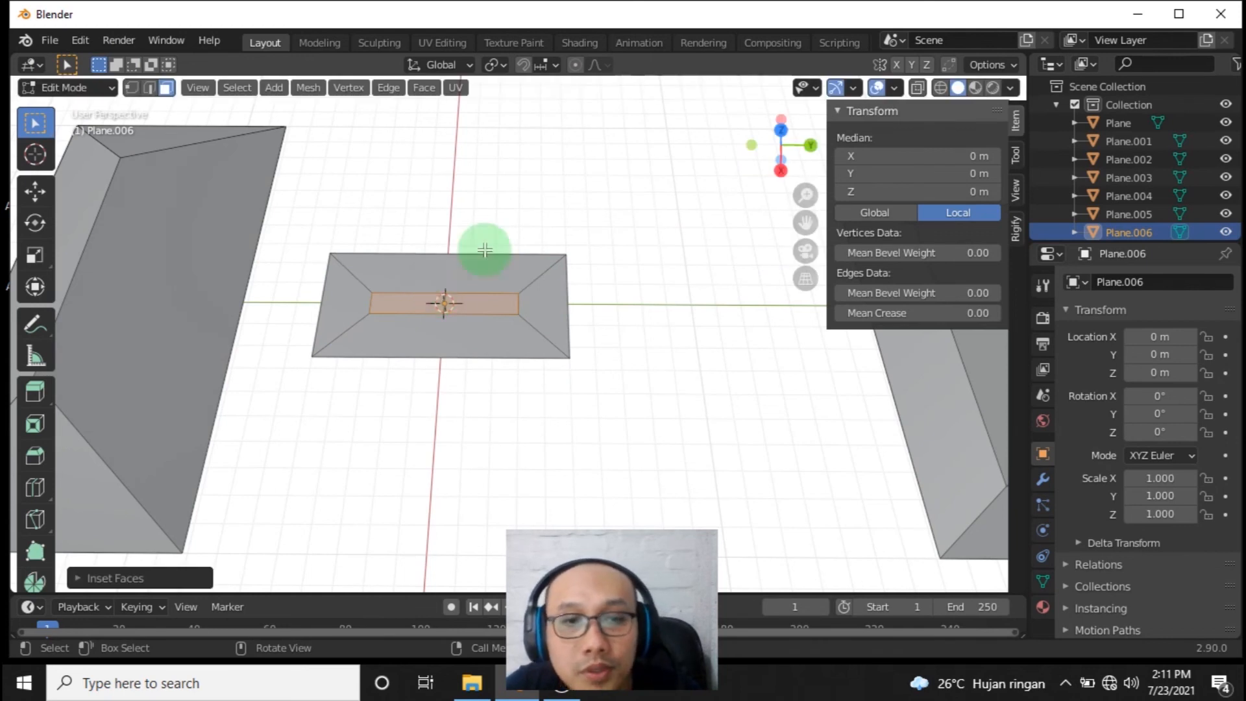
- Undo the previous inset and inset the 5 by 10 m plane's face by 1 m
key("ctrl+z")
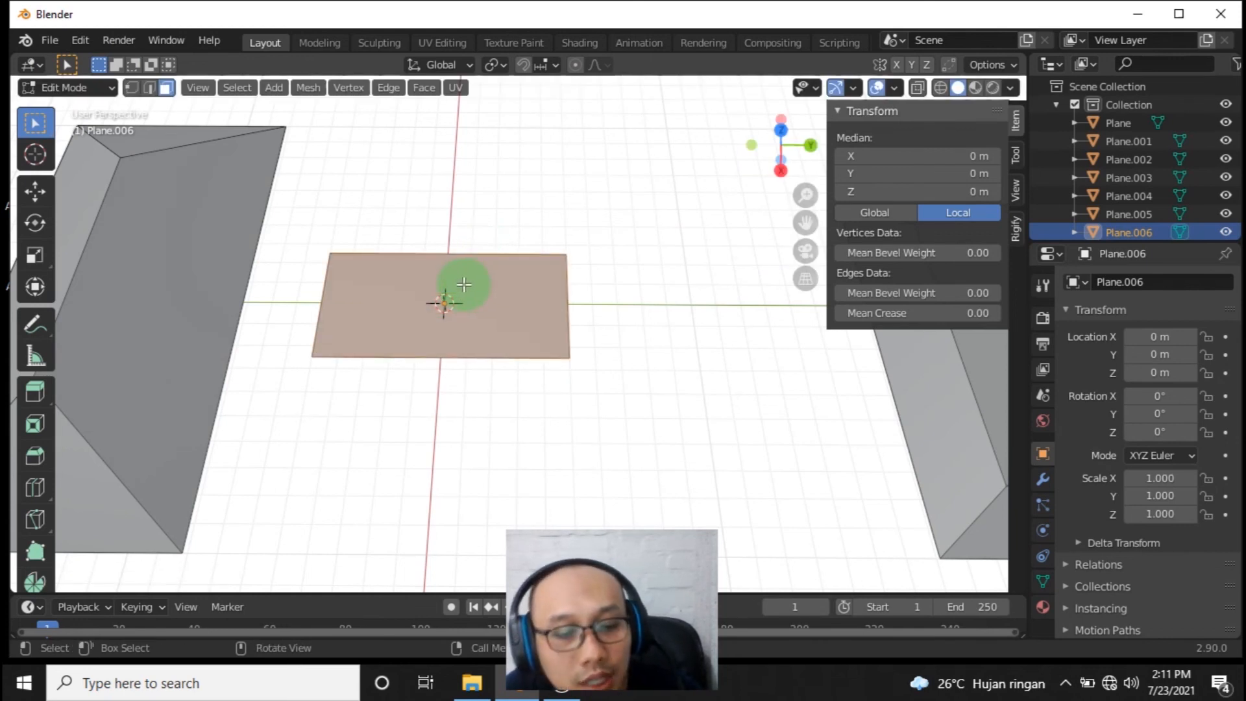
key("i")
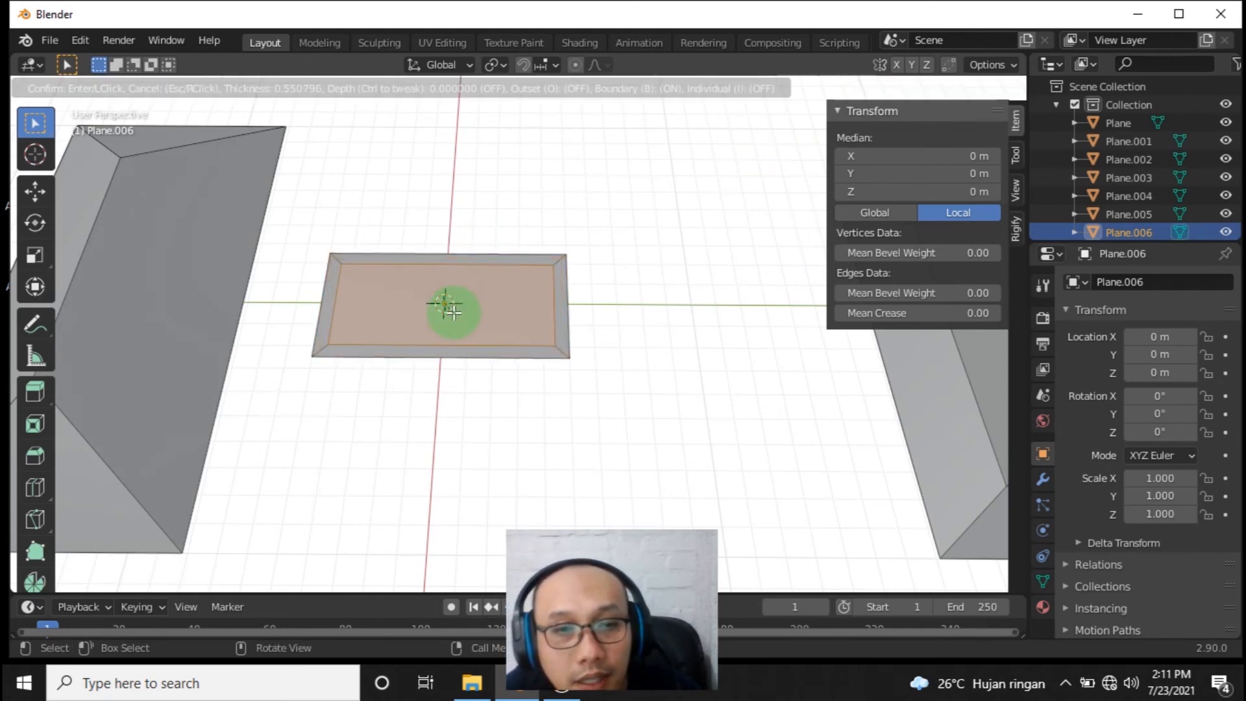
type("1")
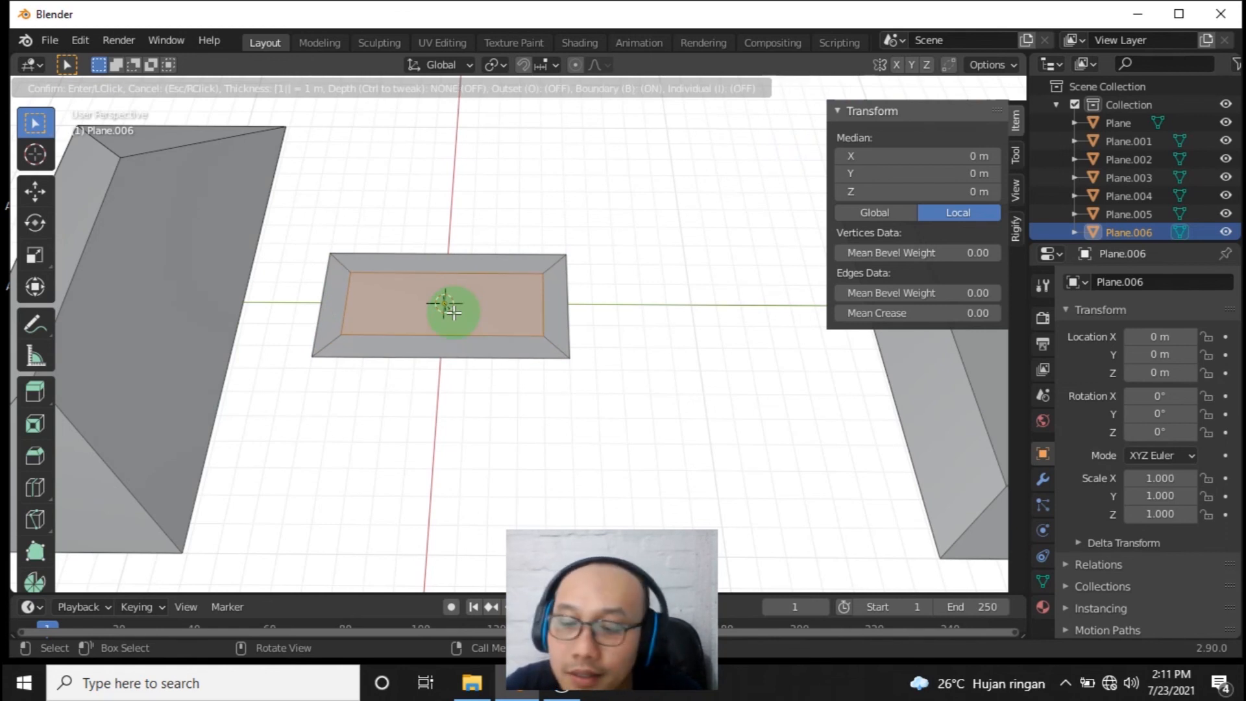
key("Return")
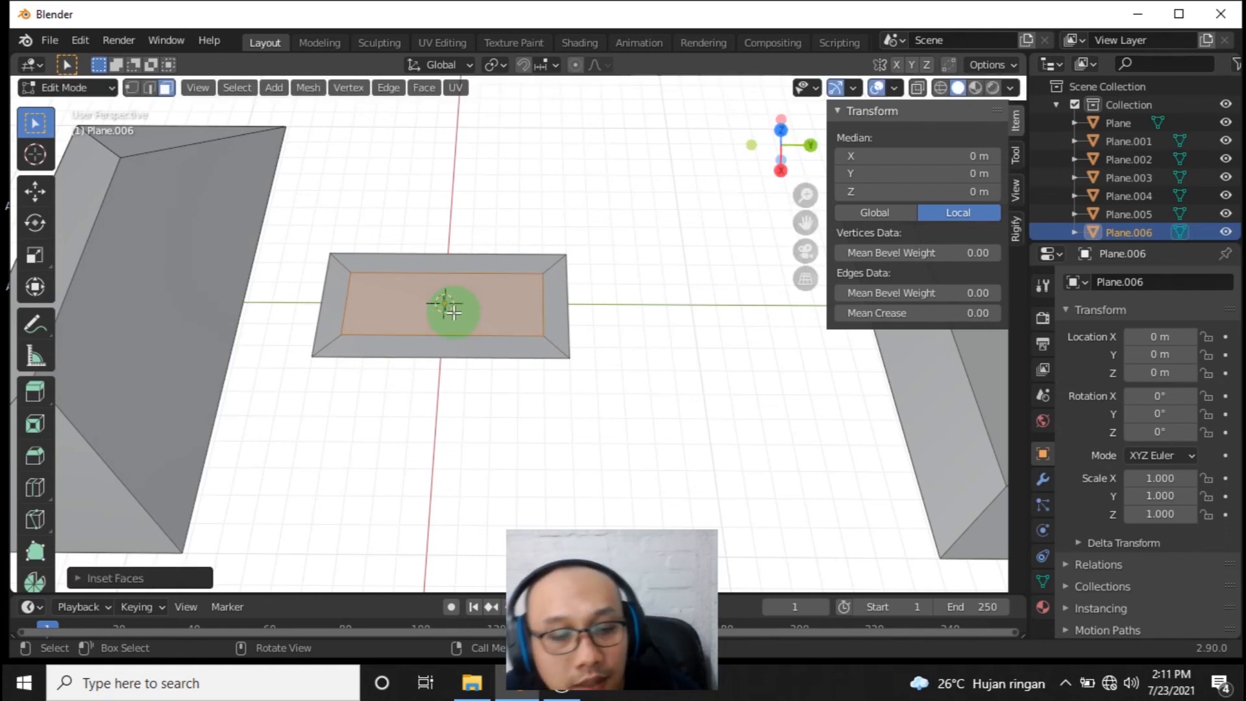
- Raise the inset center face by 1.5 m along the Z axis to form the lower roof tier
key("e")
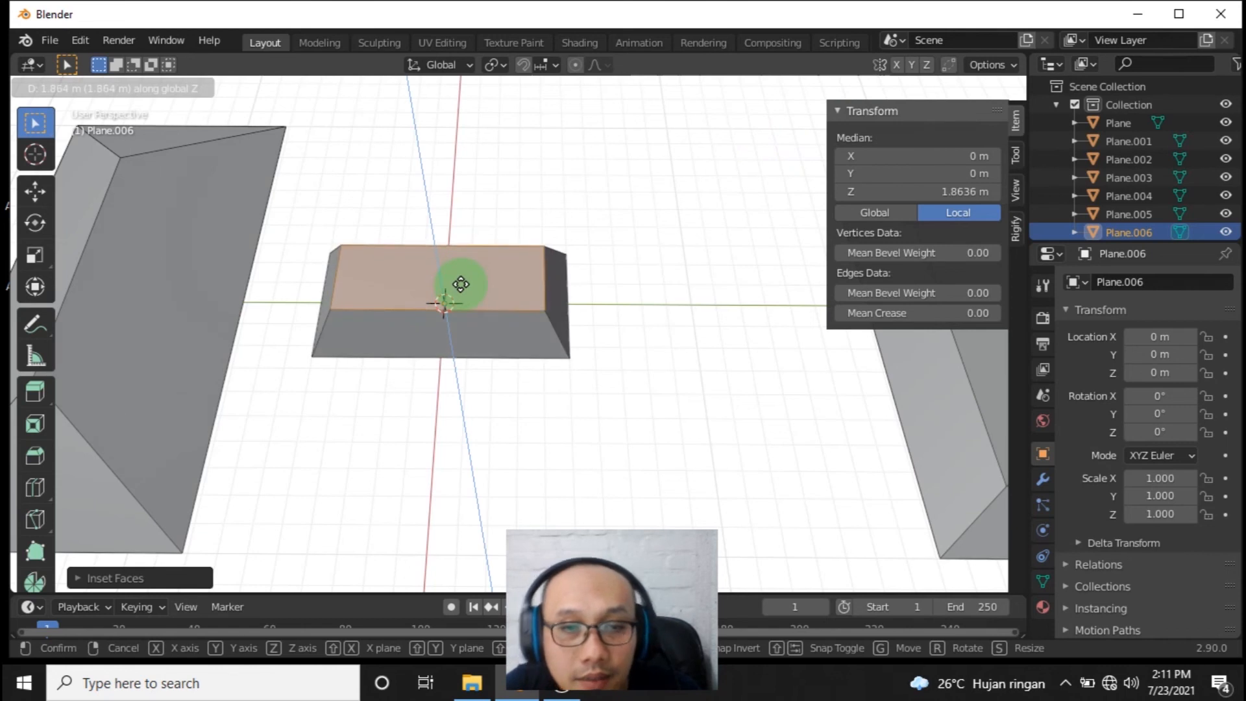
type("1.5")
key("Return")
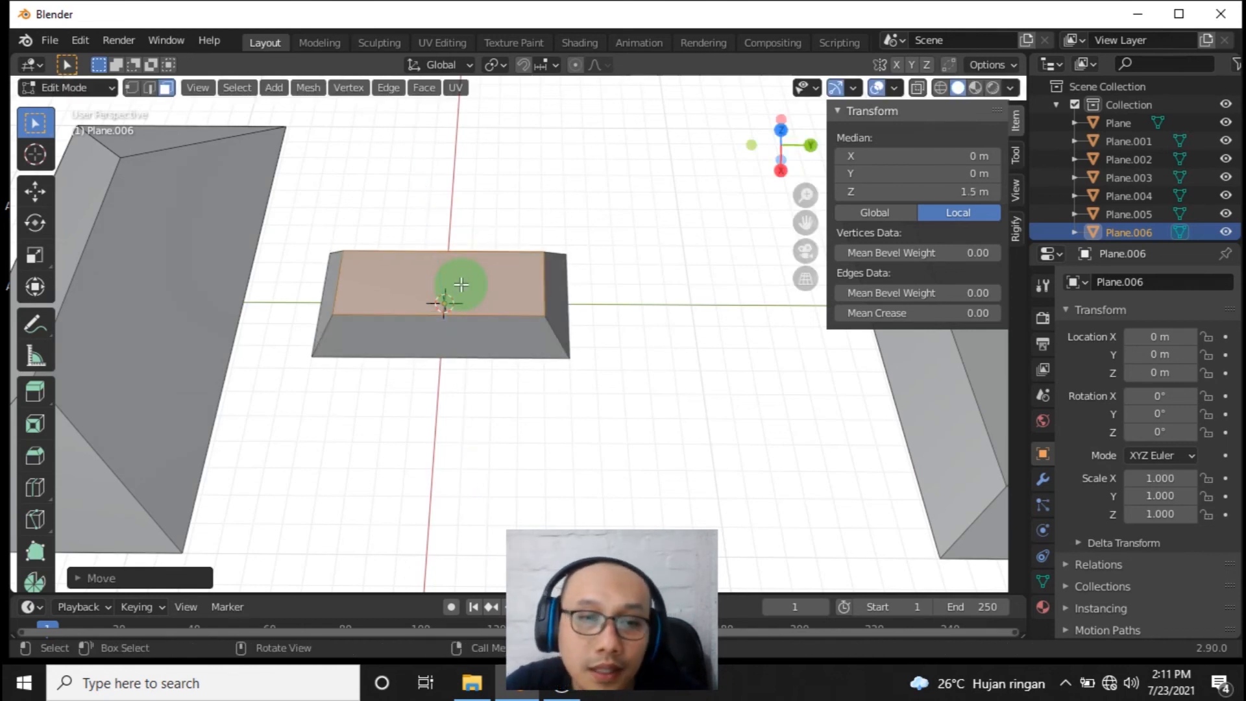
key("i")
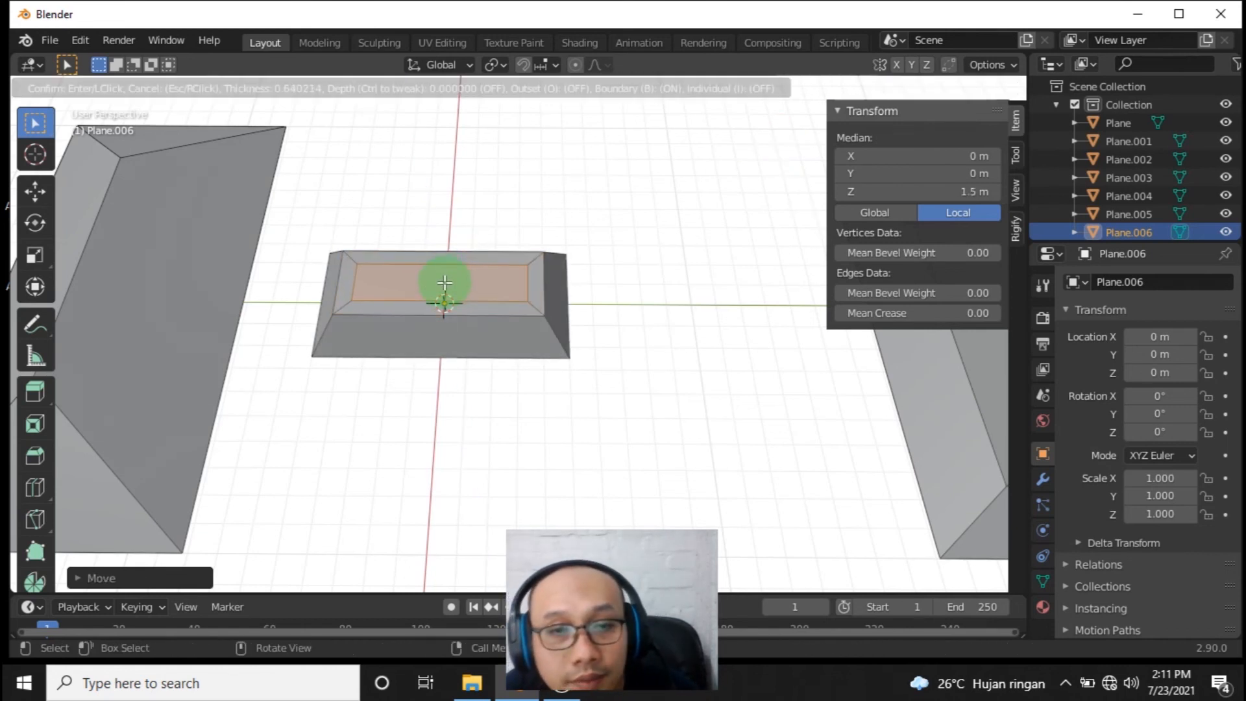
type("3")
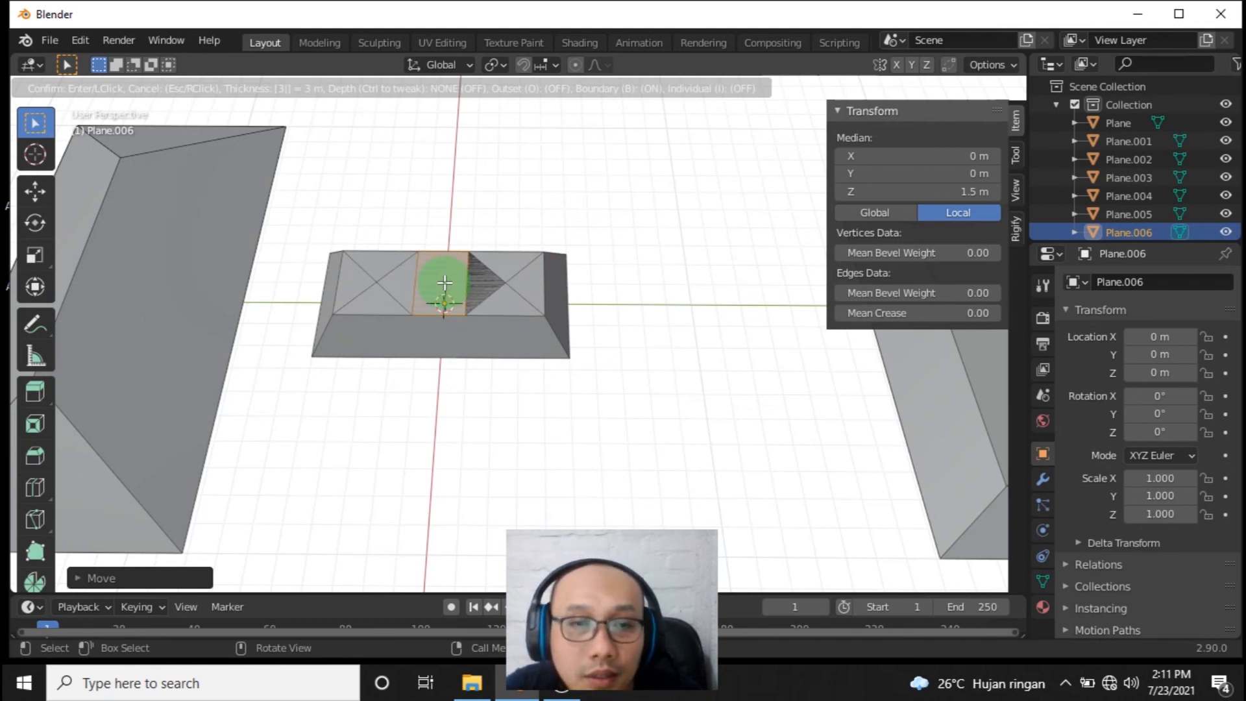
key("Escape")
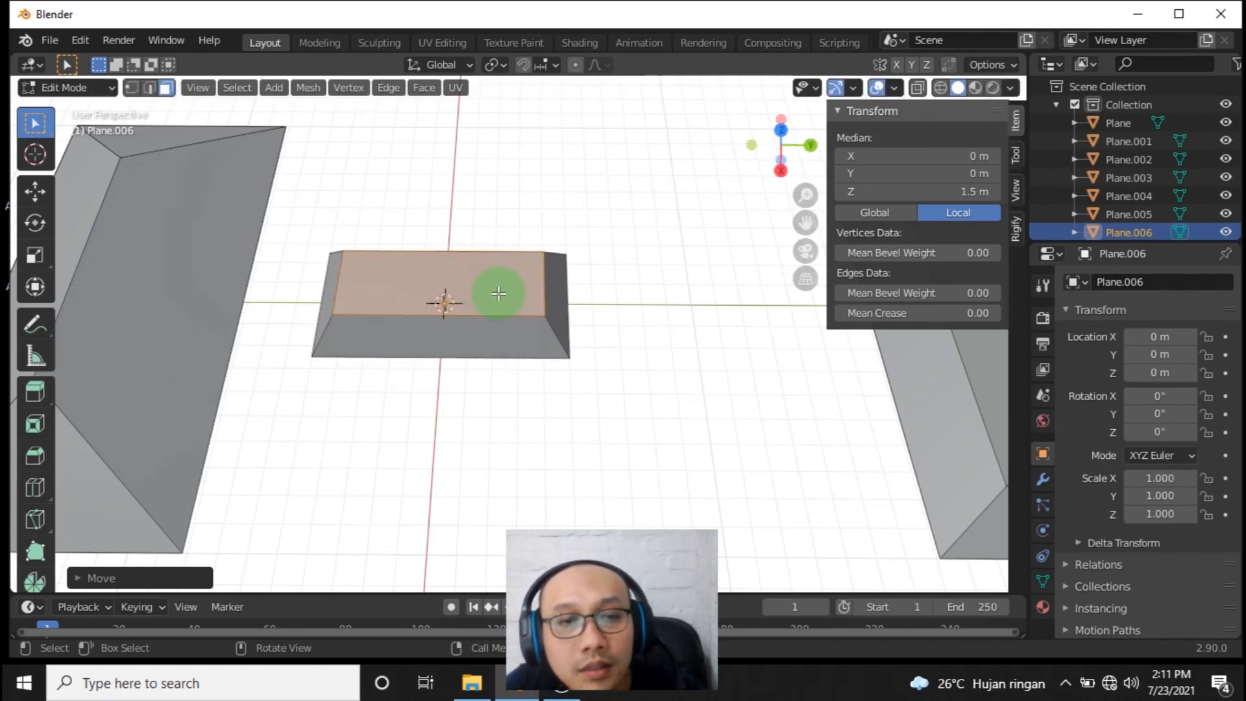
key("i")
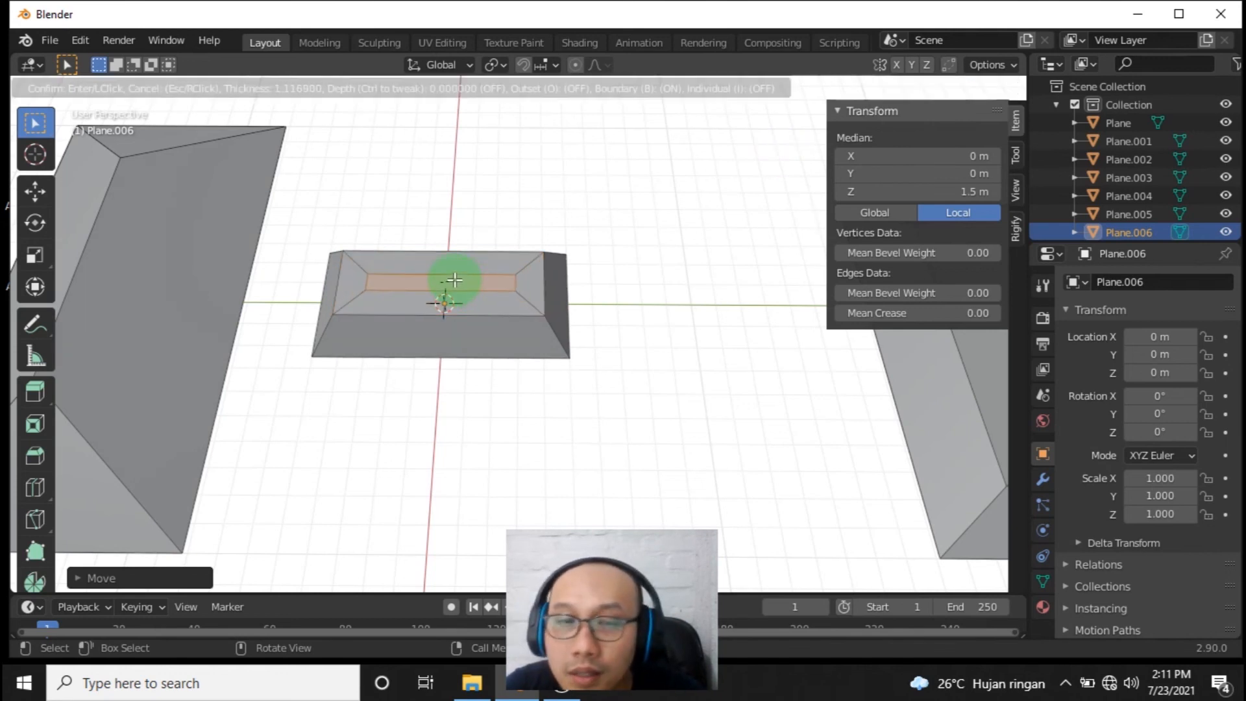
type("2")
key("Escape")
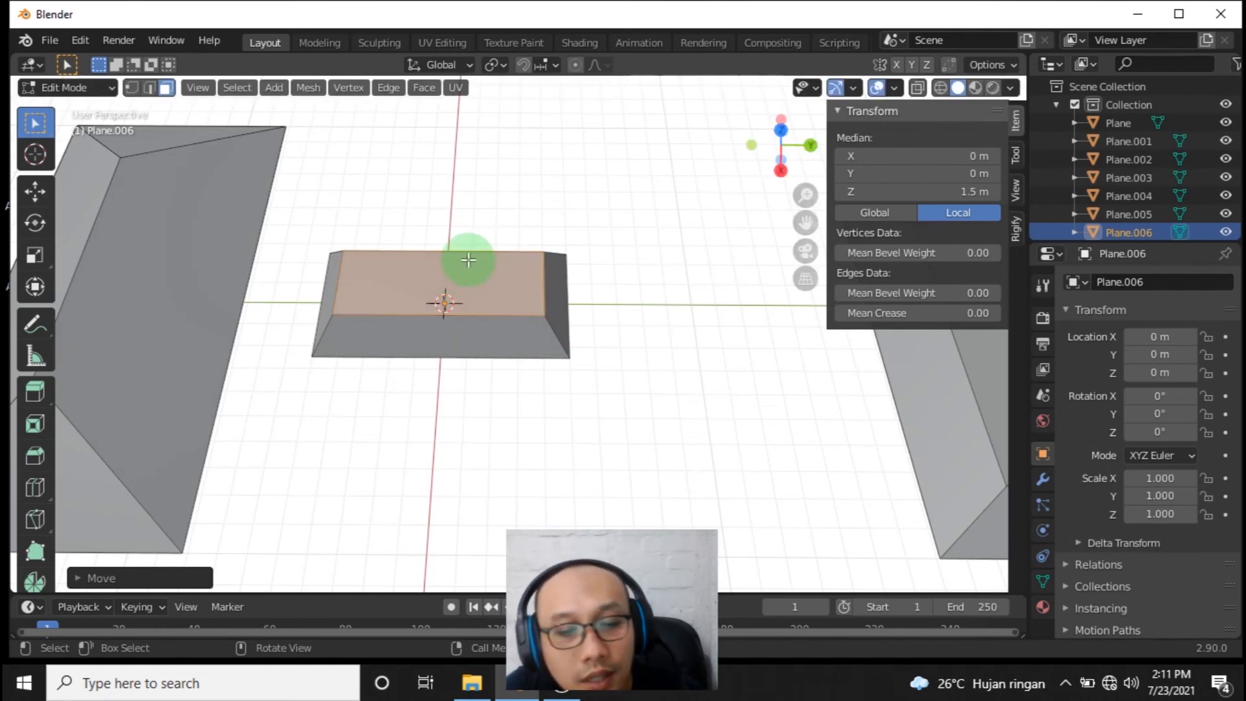
- Inset the raised top face by 1.5 m so that it collapses into a central ridge line
type("i")
type("1.5")
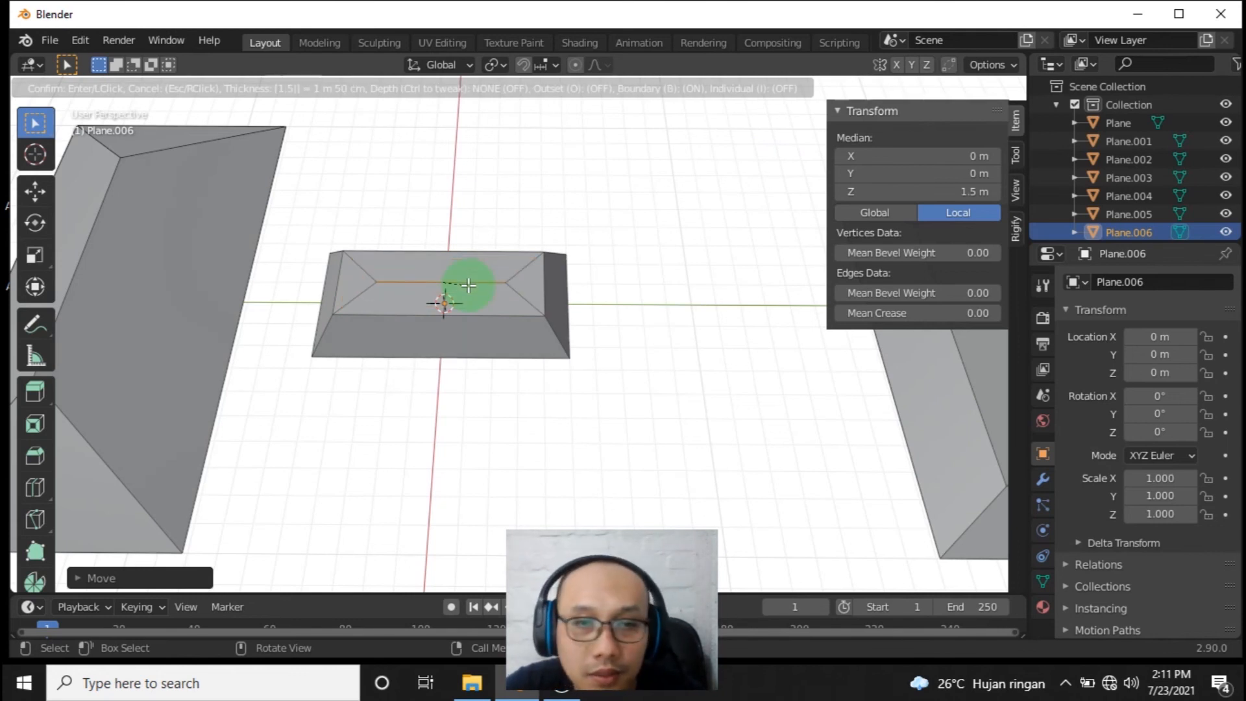
left_click(468, 285)
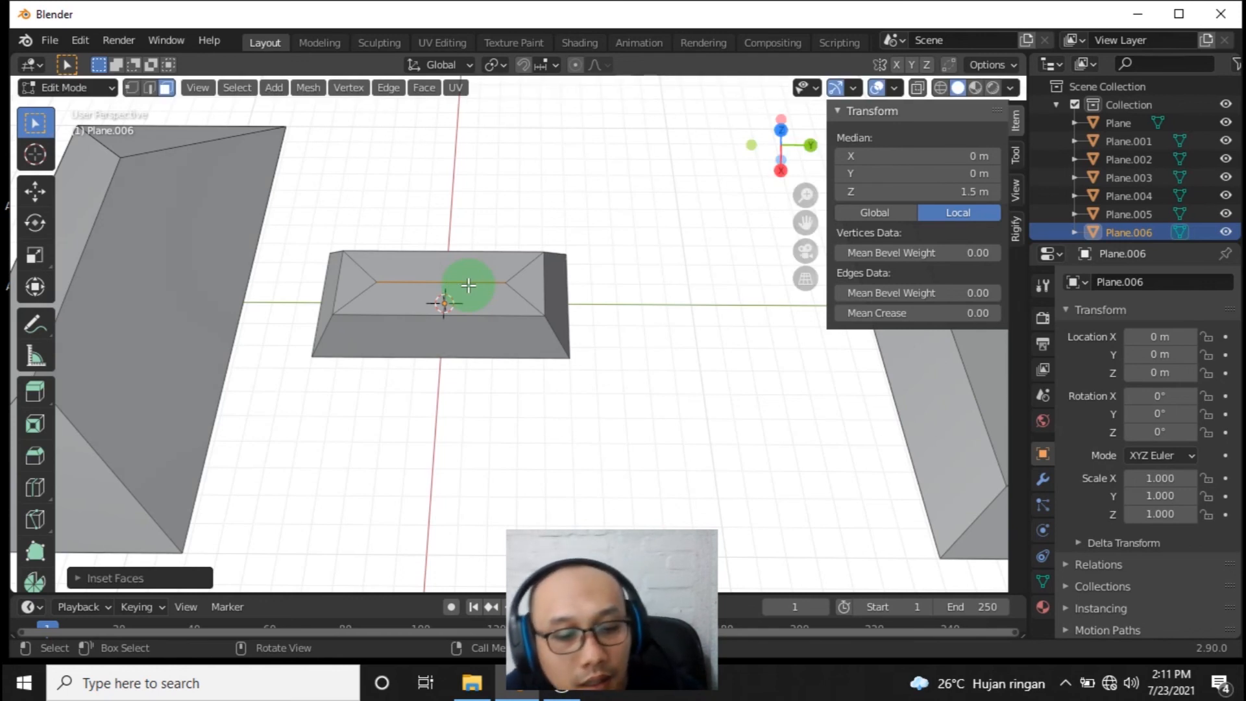
- Raise the ridge by 5 m along the Z axis to form the steep upper tier
key("g")
key("z")
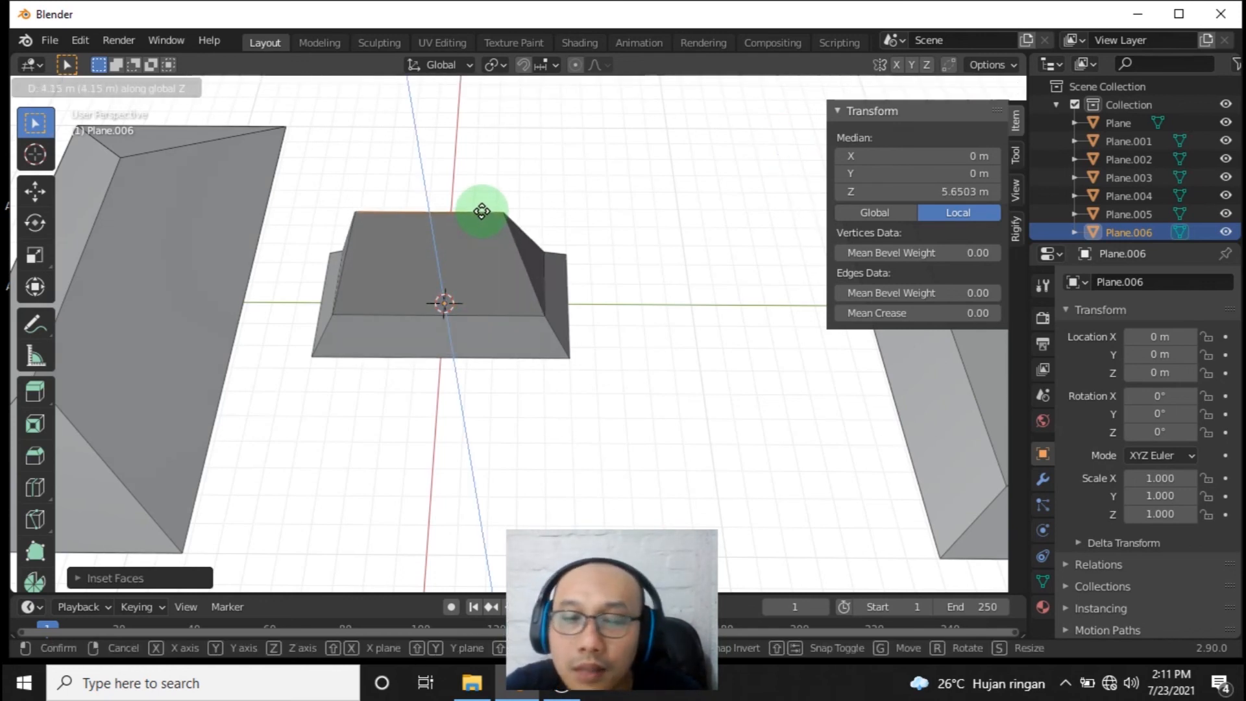
type("5")
key("Return")
- Lower the roof's ridge by 1 m along the Z axis
middle_click_drag(459, 279, 524, 177)
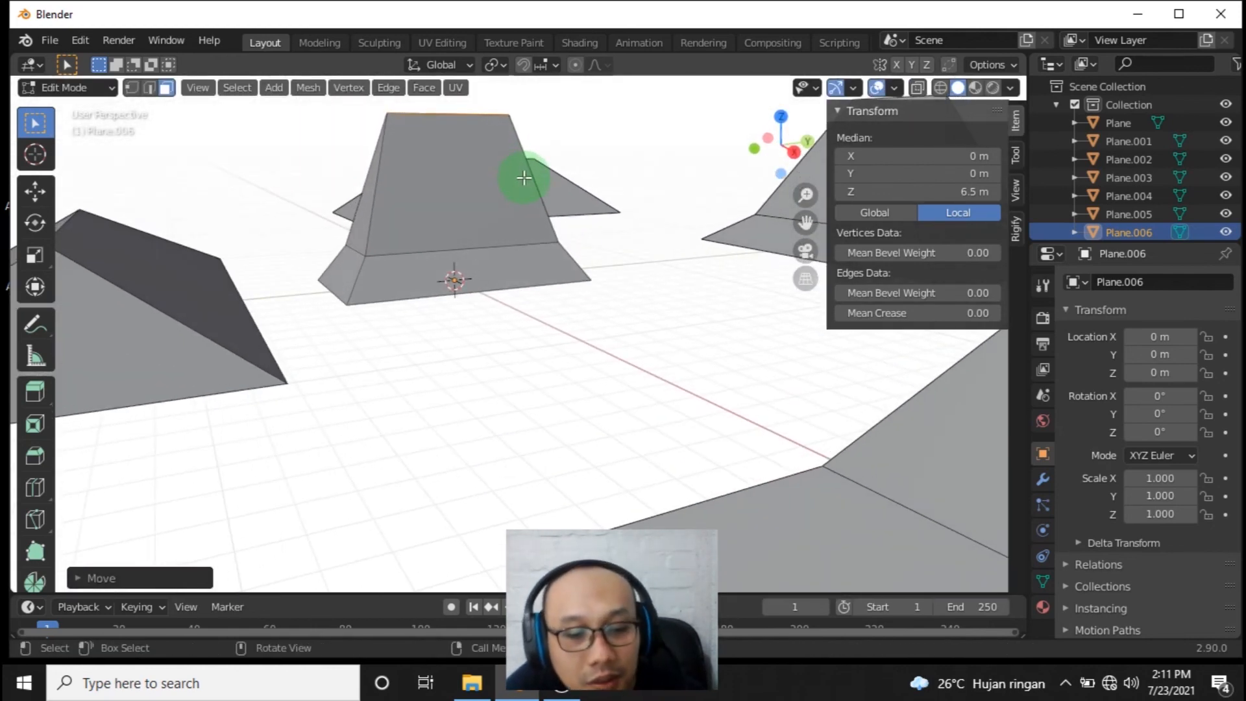
key("g")
key("z")
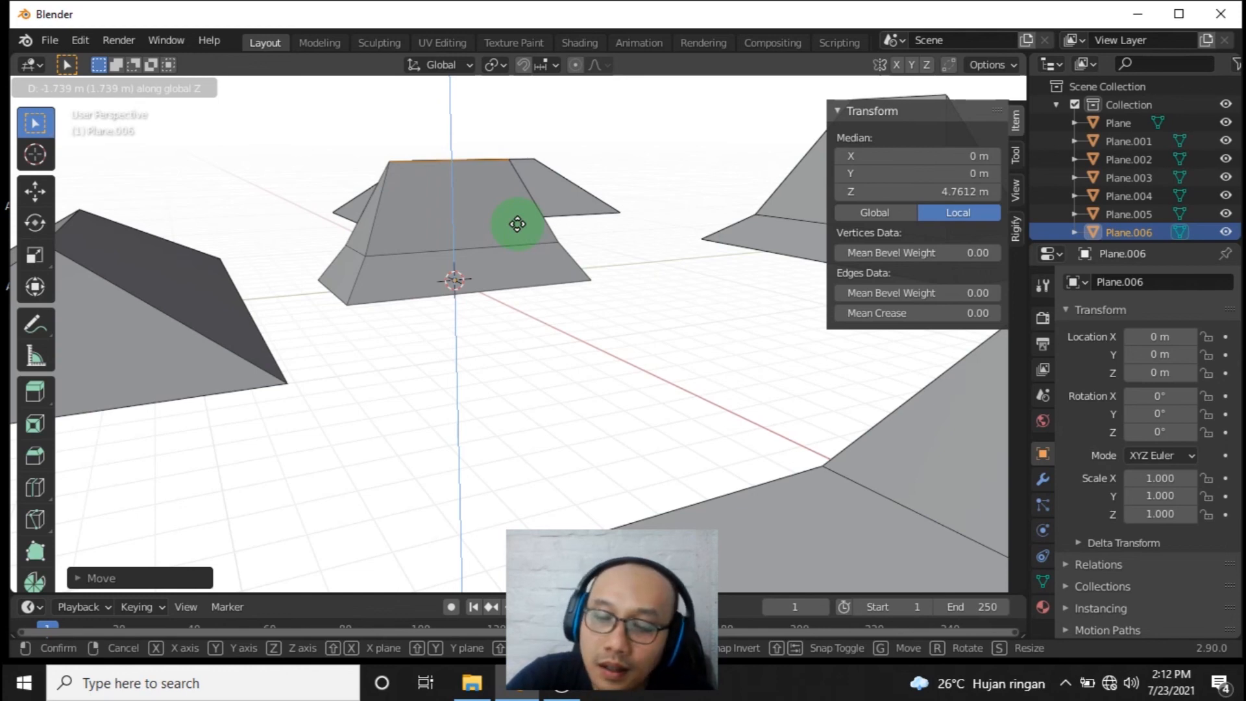
type("-1")
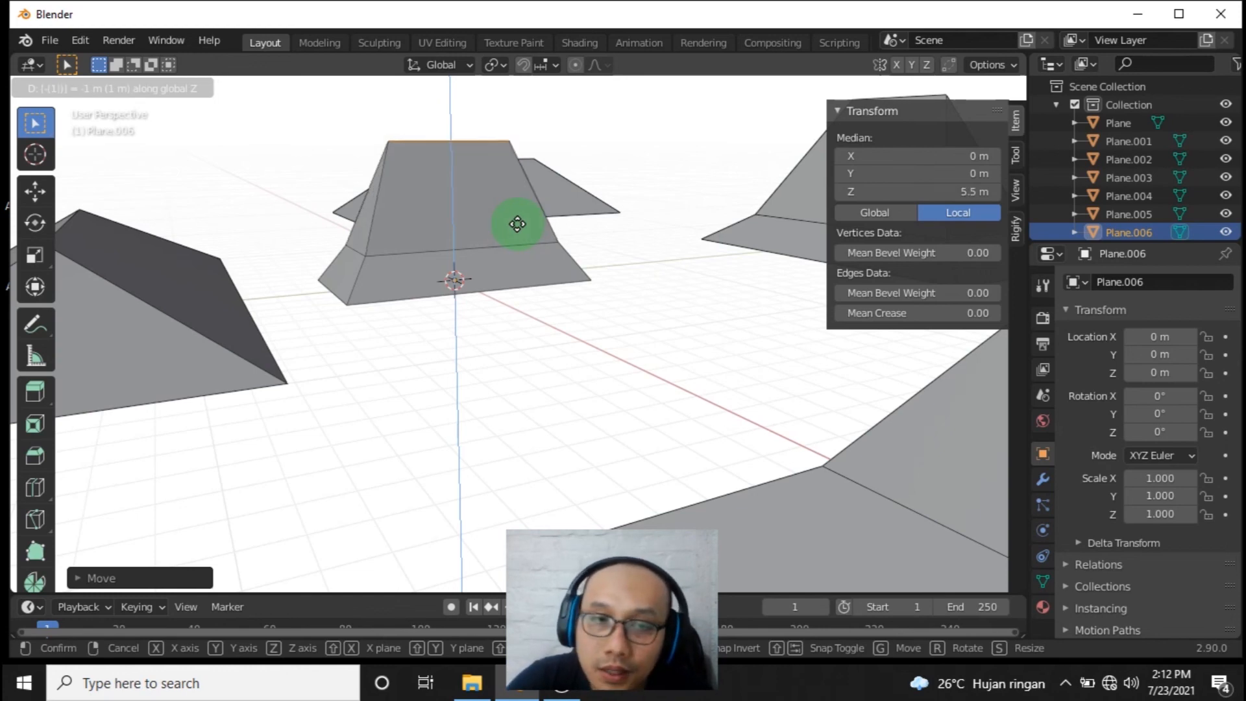
key("Return")
- Return to Object Mode, deselect the stepped rectangular roof, and view all the roof models together
middle_click_drag(524, 231, 584, 246)
left_click(69, 87)
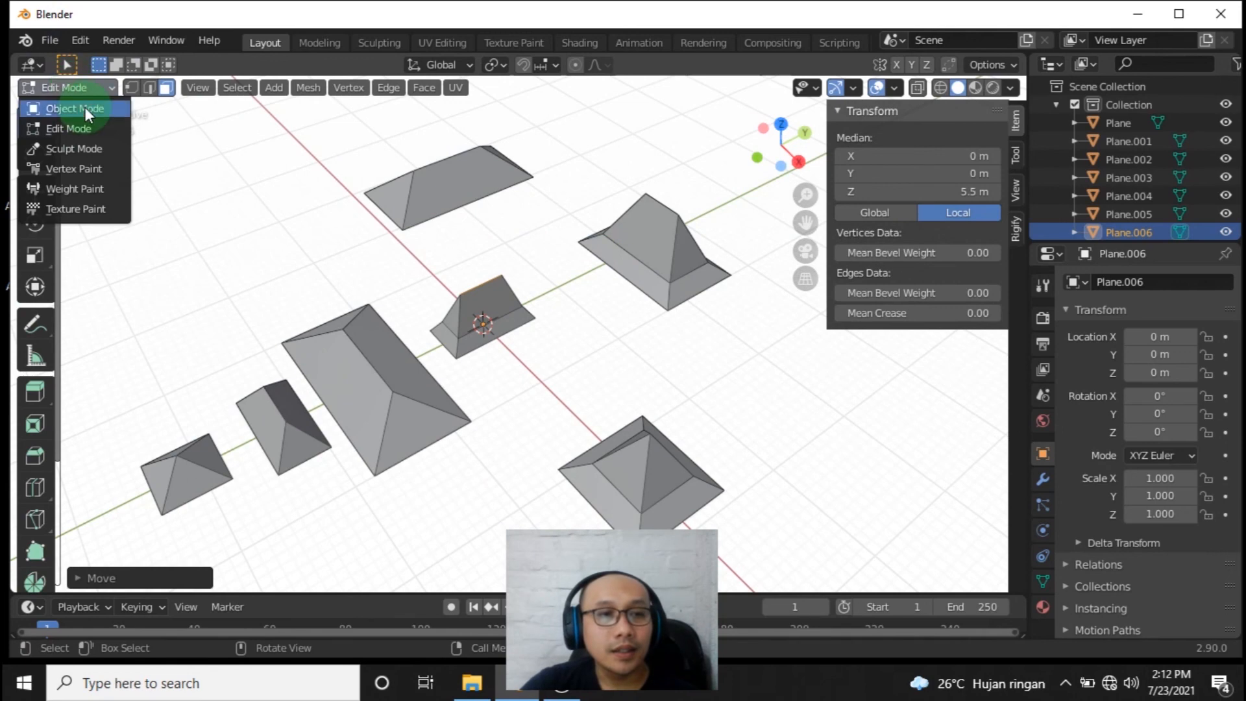
left_click(72, 106)
middle_click_drag(695, 436, 676, 326)
left_click(683, 388)
middle_click_drag(701, 389, 645, 364)
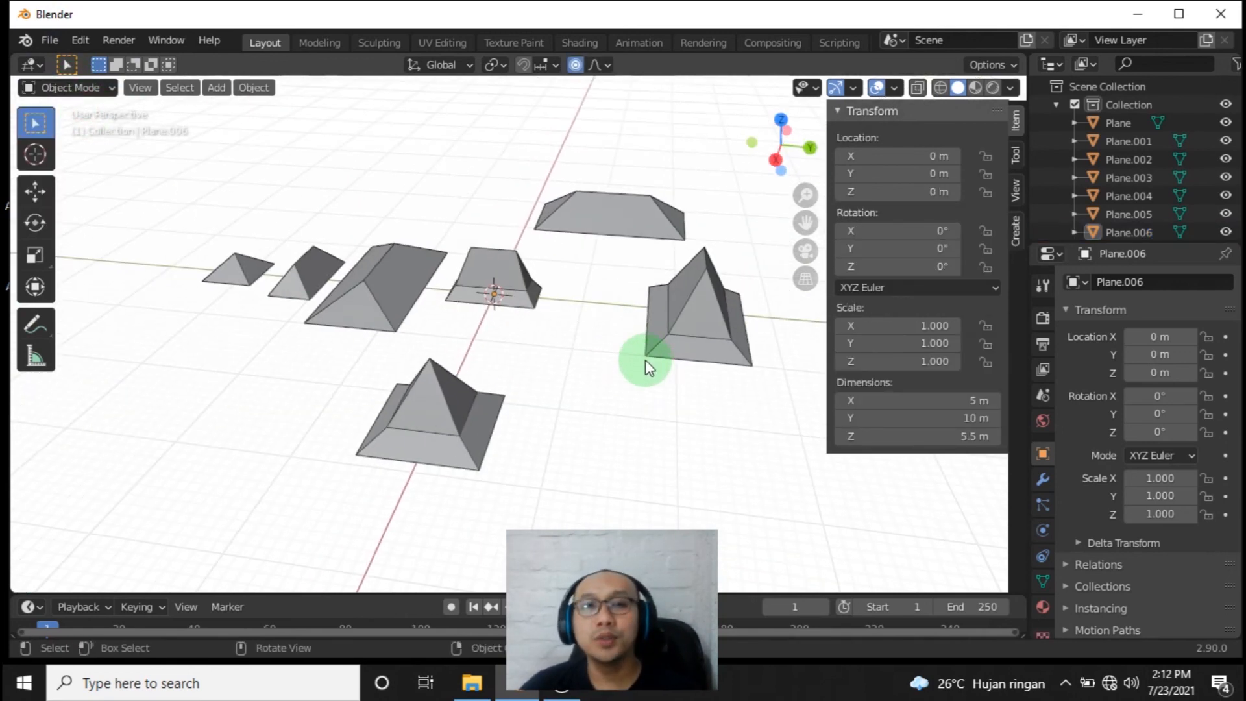